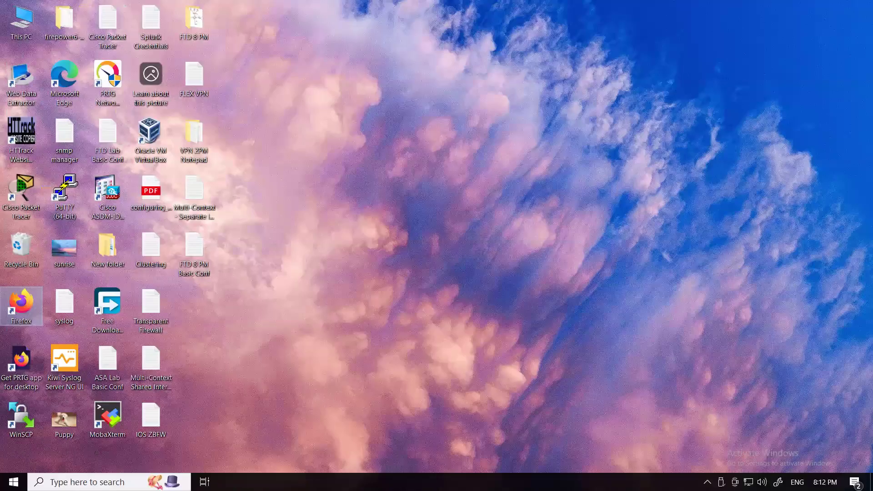
Open the VMware ESXi host client at 128.1.1.202 in Firefox and log in as root with the saved credentials
right_click(578, 163)
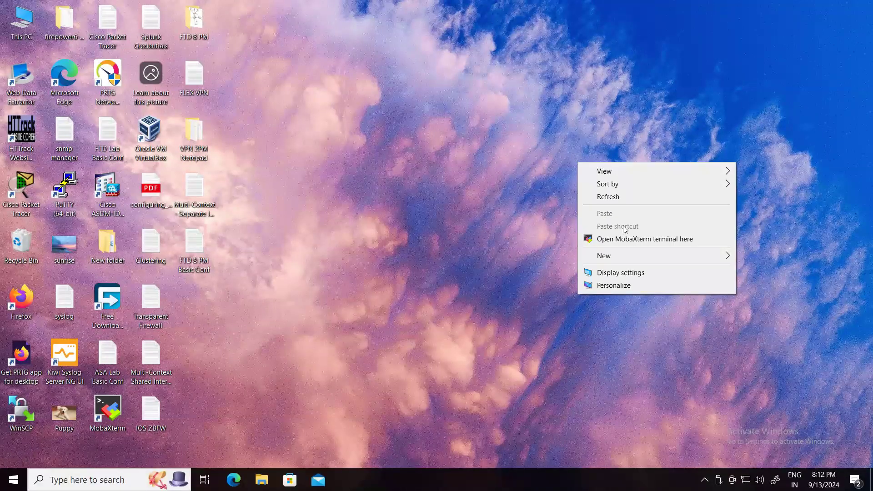
click(76, 309)
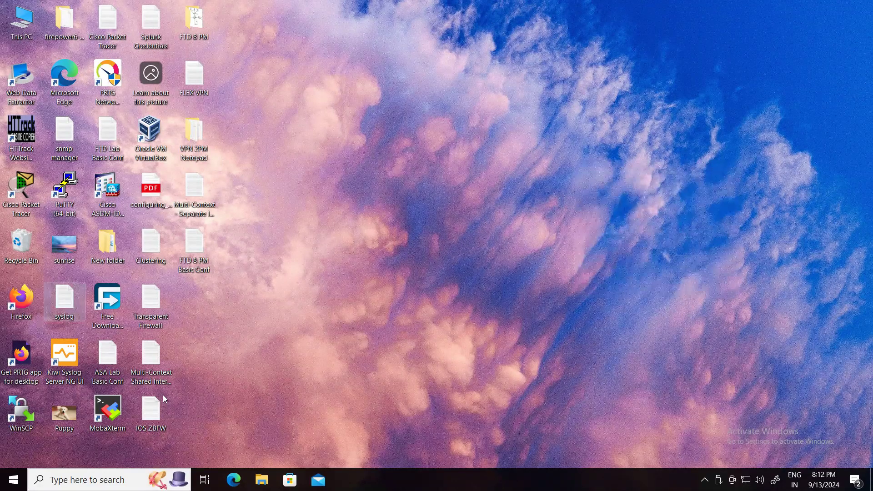
click(28, 295)
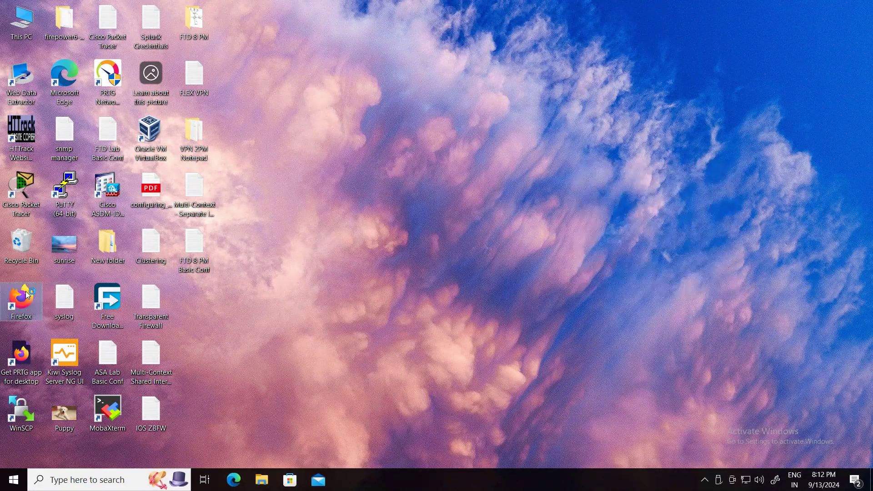
double_click(26, 292)
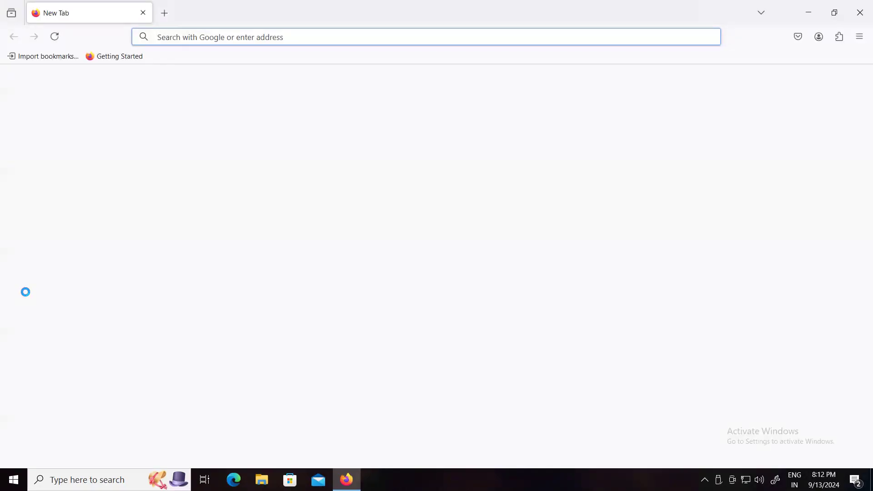
click(252, 285)
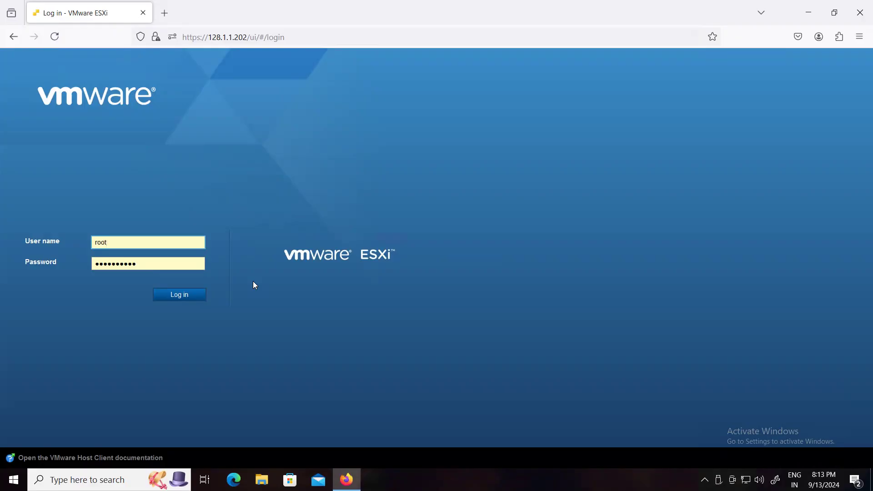
click(186, 296)
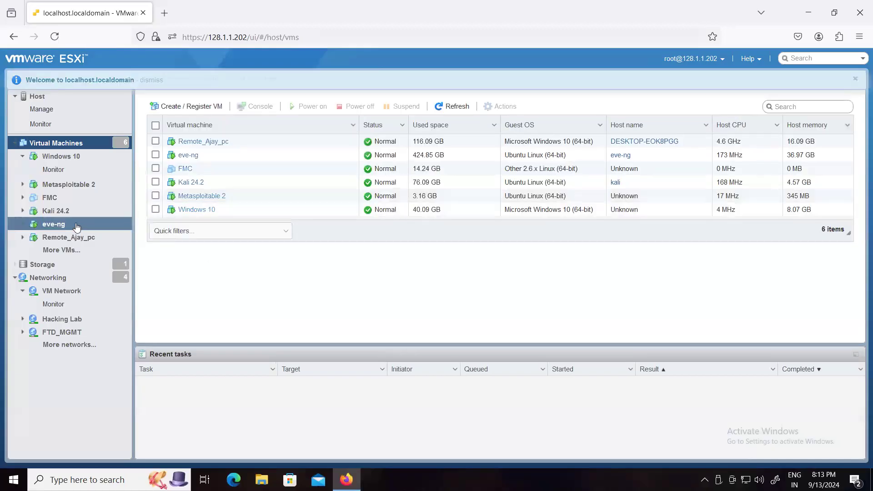
Power off the Metasploitable 2 virtual machine and confirm the shutdown
right_click(57, 188)
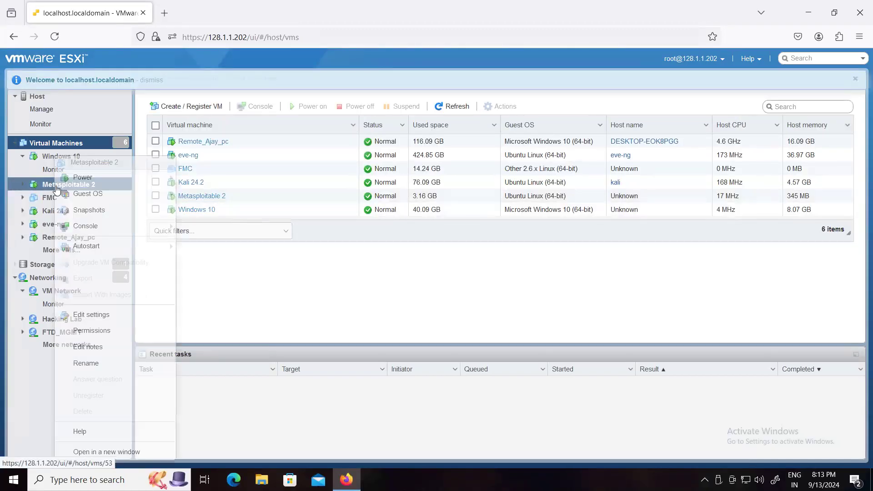
mouse_move(164, 177)
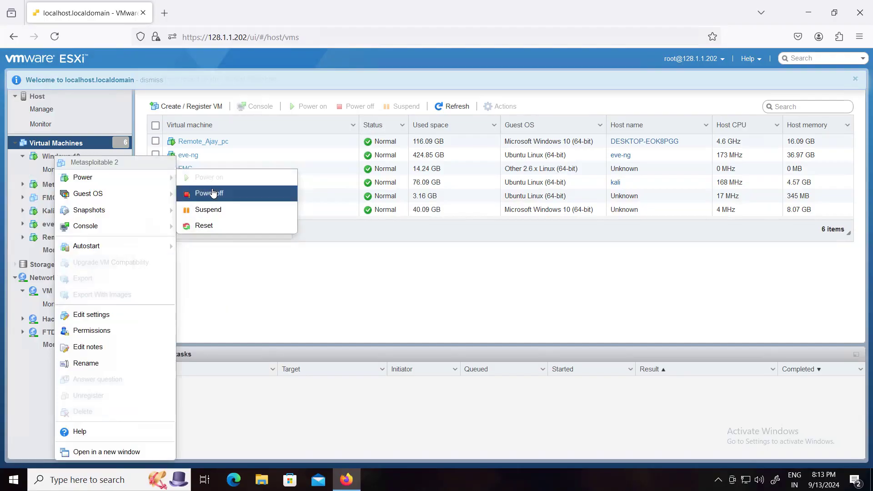
click(213, 193)
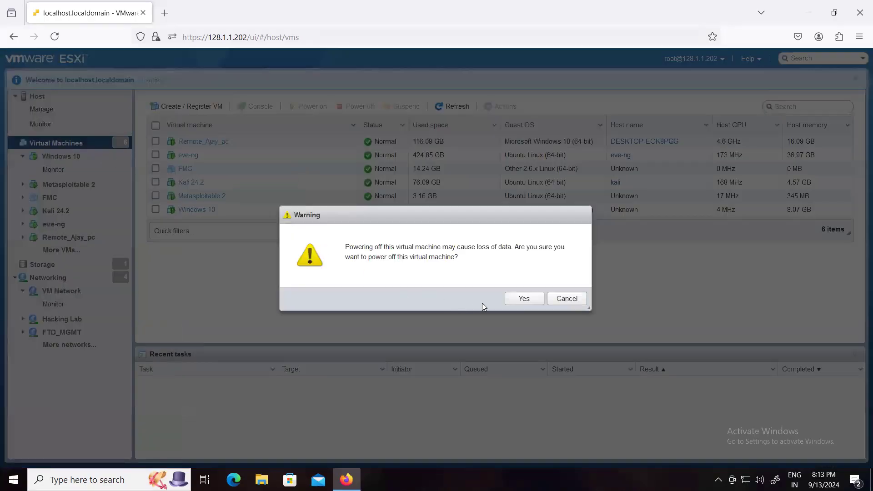
click(523, 298)
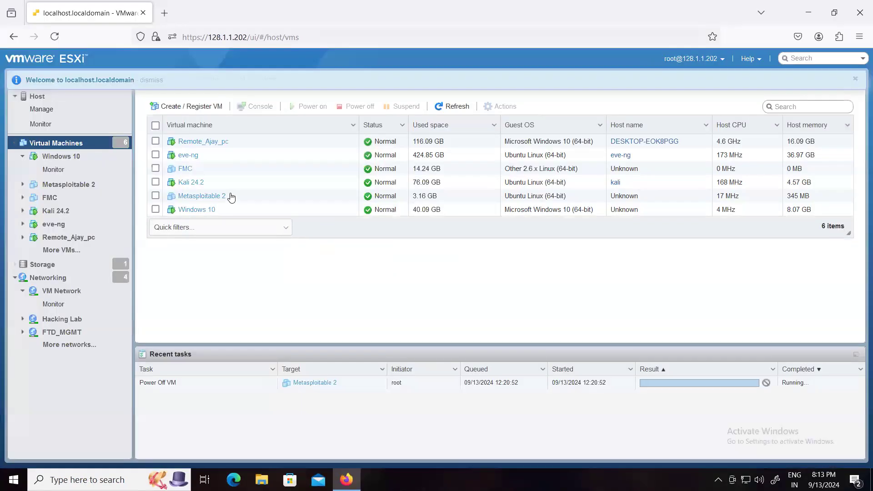
Power off the Kali 24.2 virtual machine and confirm the shutdown
right_click(189, 187)
mouse_move(273, 179)
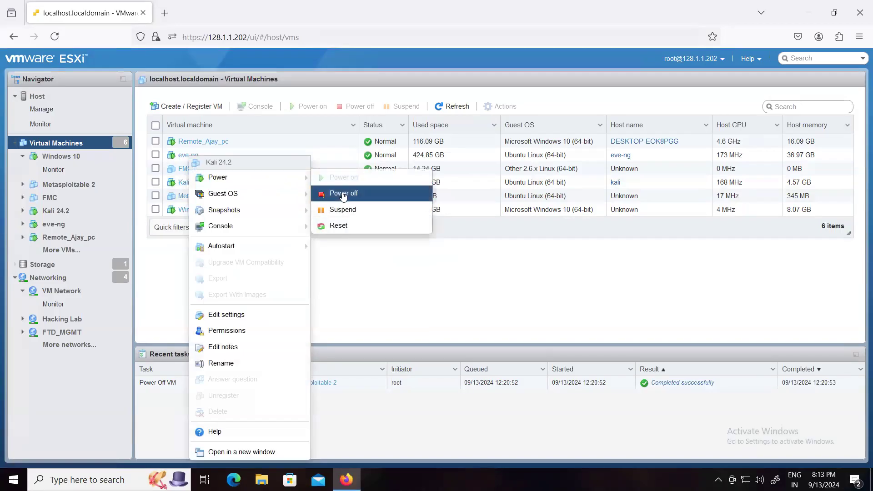
click(342, 194)
click(518, 300)
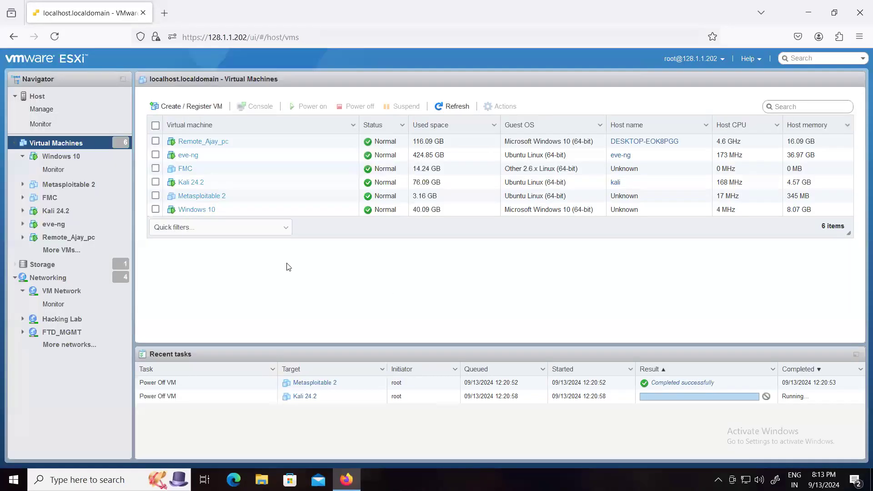
Power off the Windows 10 virtual machine and confirm the shutdown
right_click(203, 209)
mouse_move(254, 219)
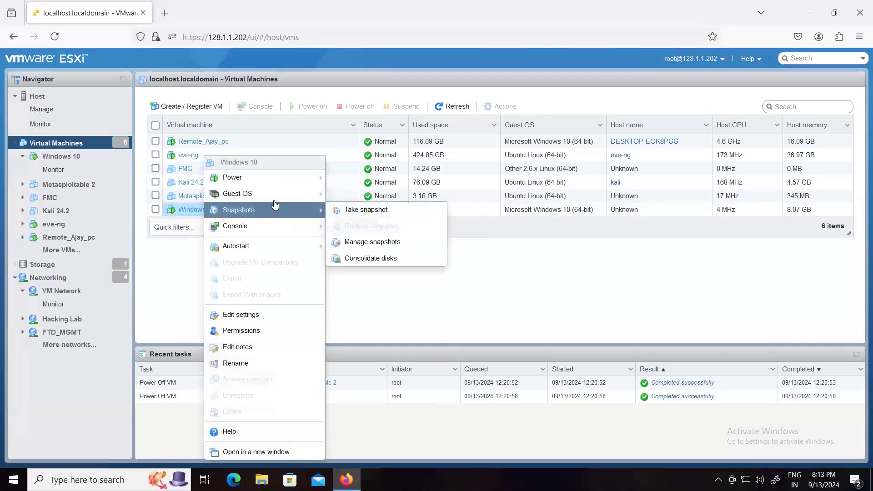
mouse_move(290, 180)
click(343, 195)
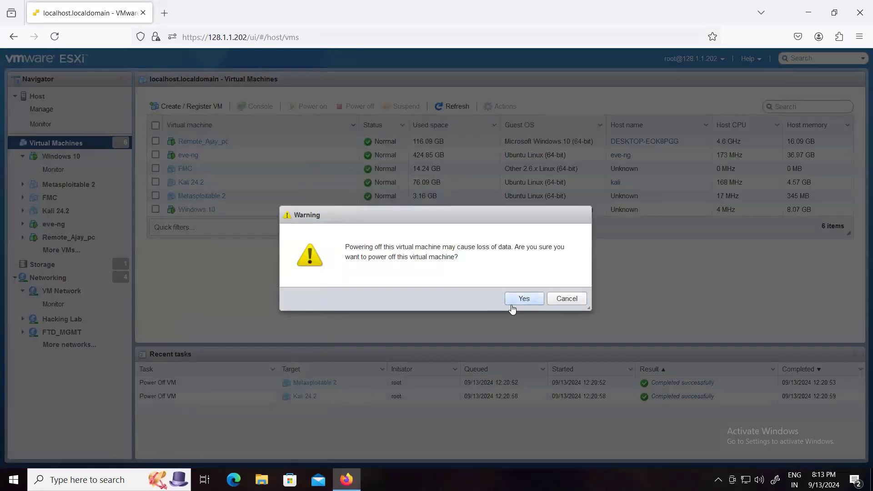
click(523, 298)
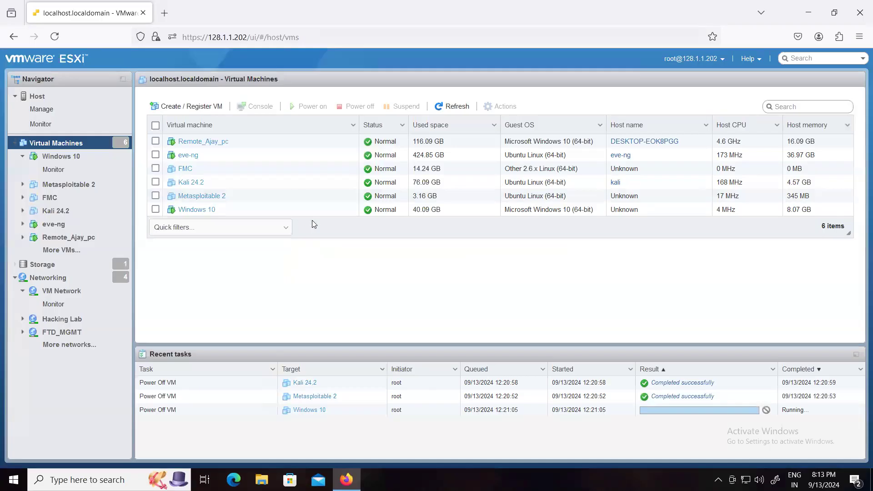
Power on the FMC virtual machine
click(183, 170)
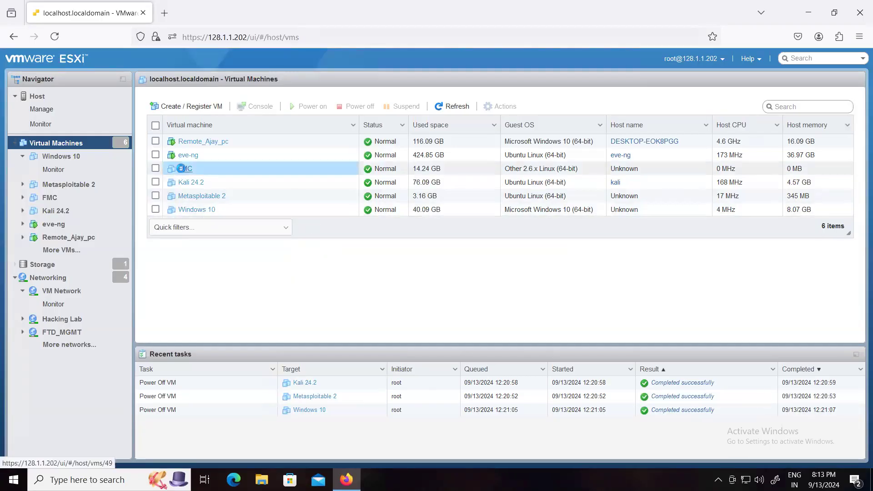
right_click(184, 169)
mouse_move(221, 178)
click(325, 178)
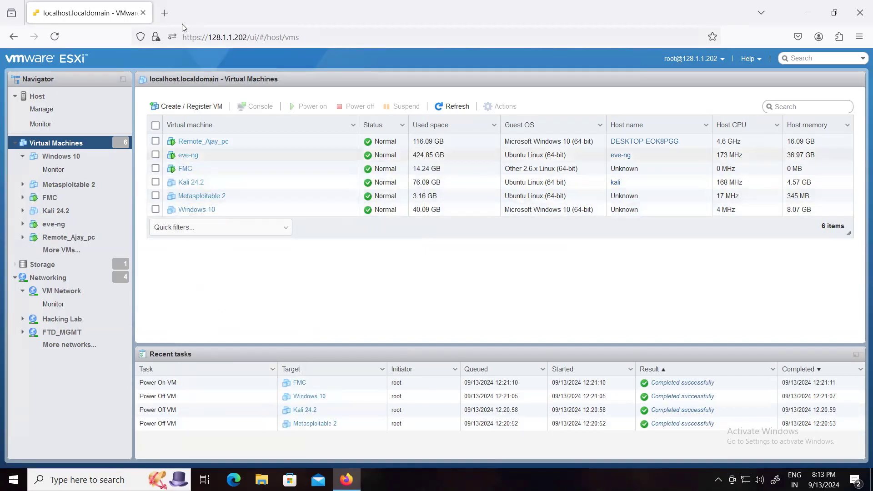
Open the EVE-NG server at 128.1.1.76 in a new browser tab and sign in as admin with the account password
key(ctrl+t)
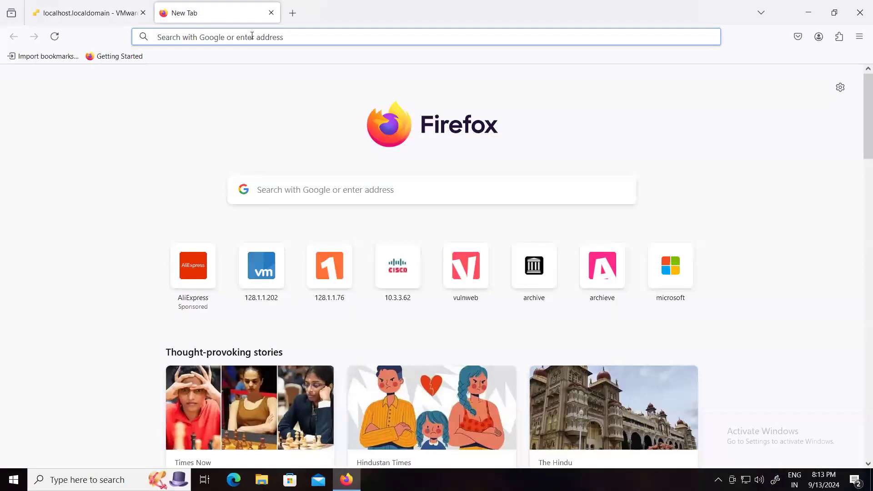
click(250, 35)
key(Escape)
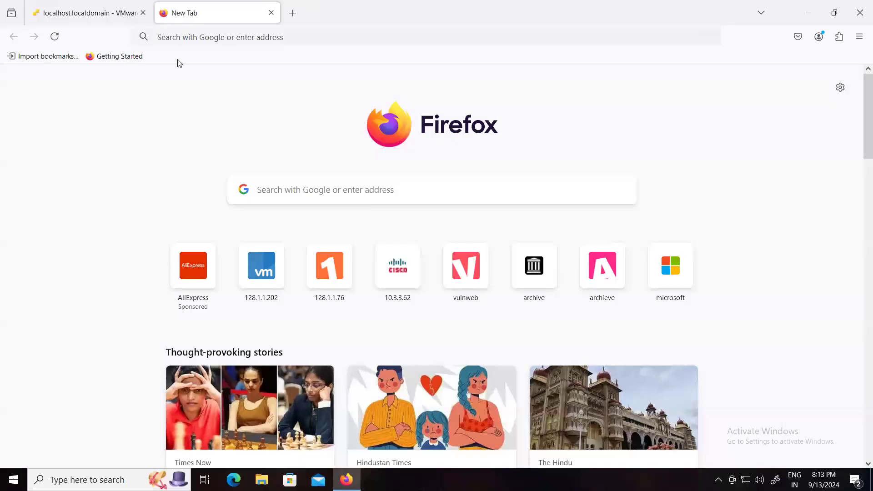
click(327, 269)
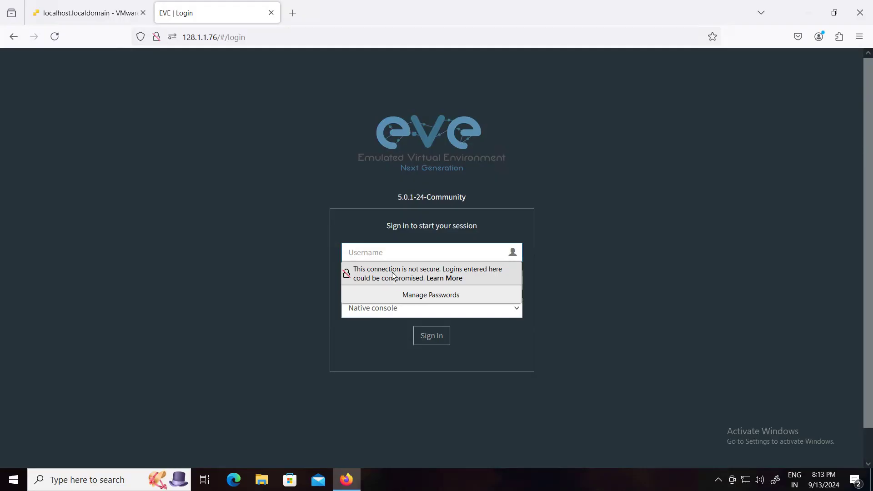
click(385, 258)
text(admin)
key(Tab)
text(eve)
key(Return)
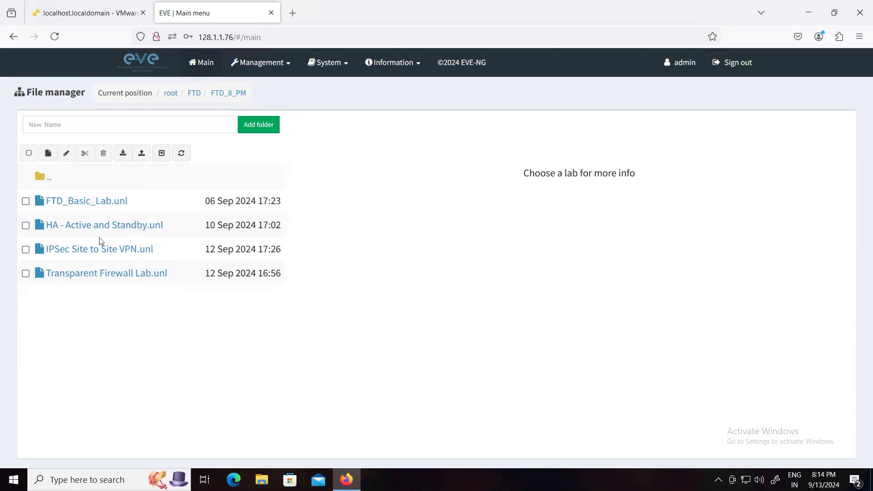
Open the IPSec Site to Site VPN.unl lab from the FTD_8_PM folder and start all its nodes
click(92, 256)
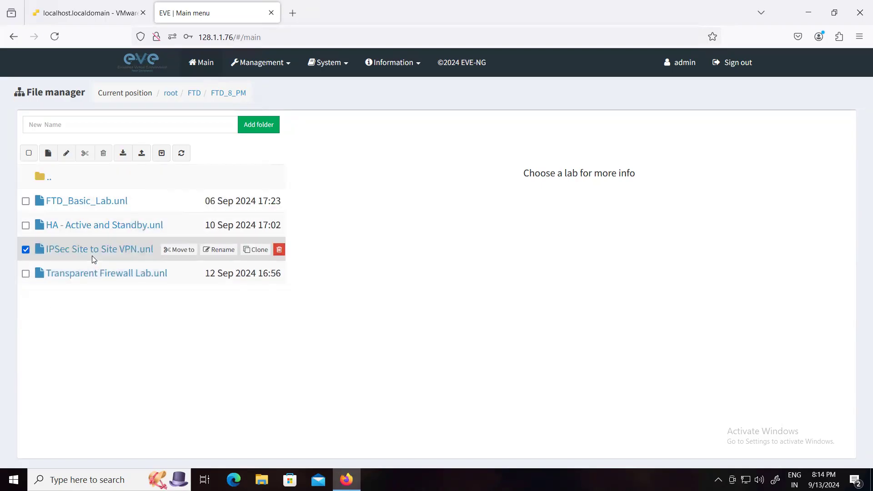
click(351, 459)
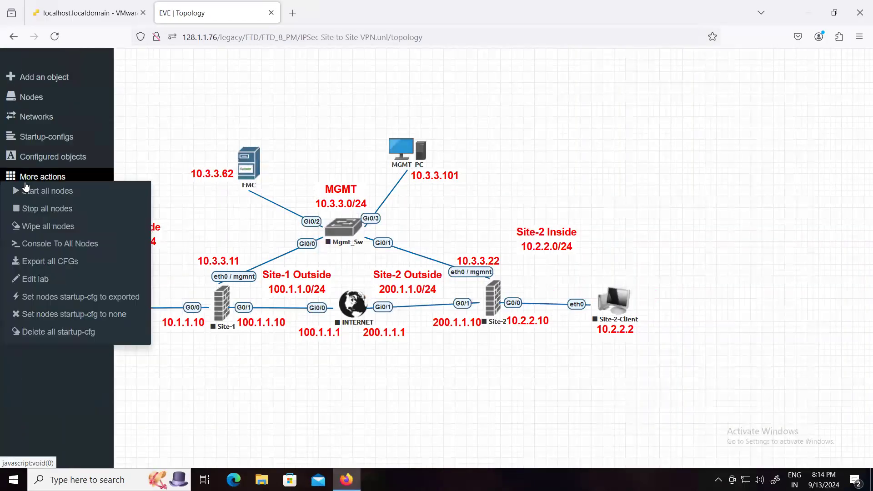
click(17, 181)
click(58, 191)
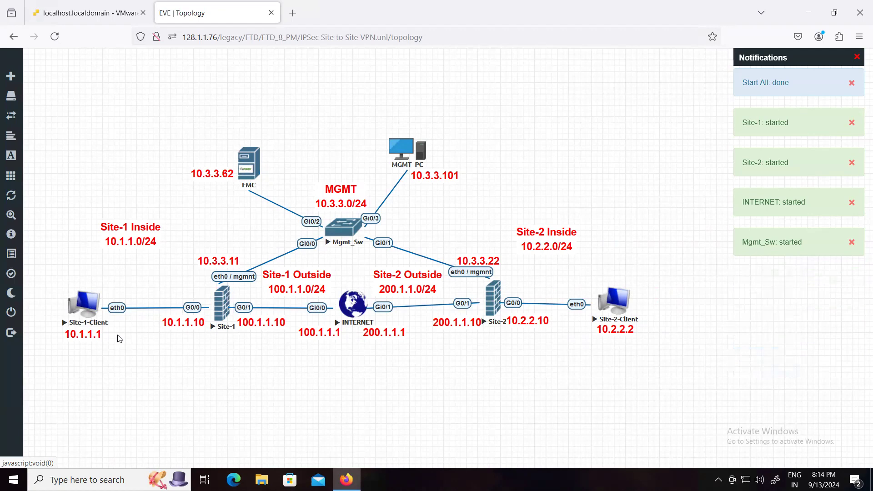
Check the FMC virtual machine's startup on the ESXi host and return to the EVE-NG topology
click(101, 6)
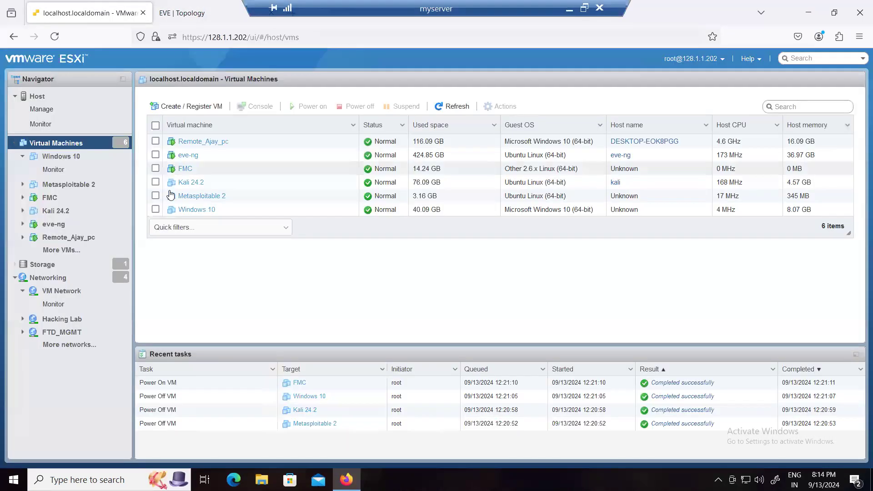
click(185, 169)
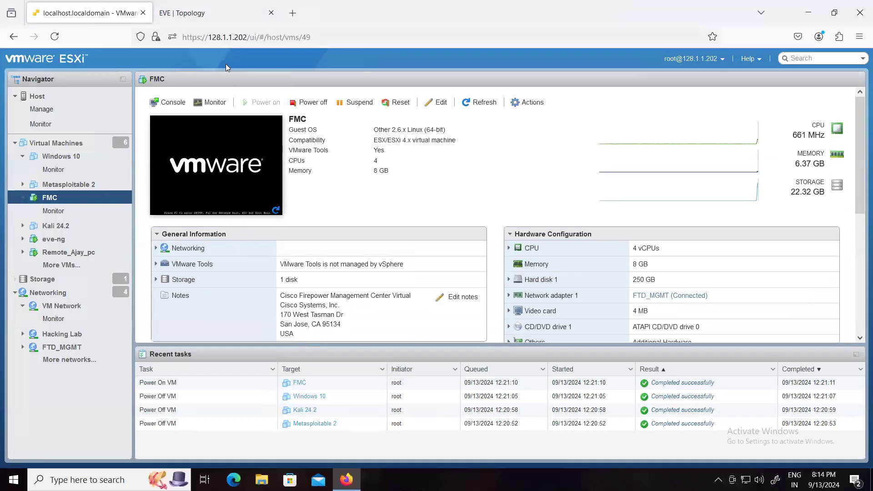
click(205, 20)
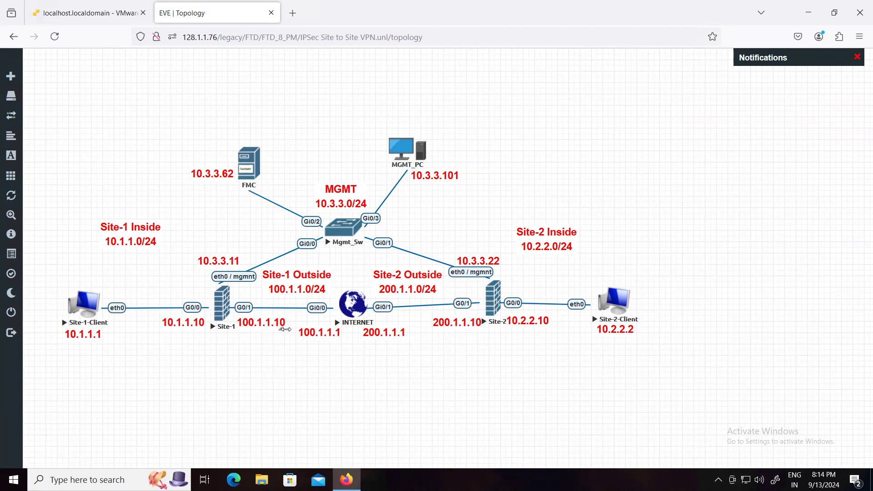
With the annotation arrow tool, draw green arrows from Site-1-Client to the Site-1 firewall and from Site-2-Client to the Site-2 firewall
mouse_move(8, 316)
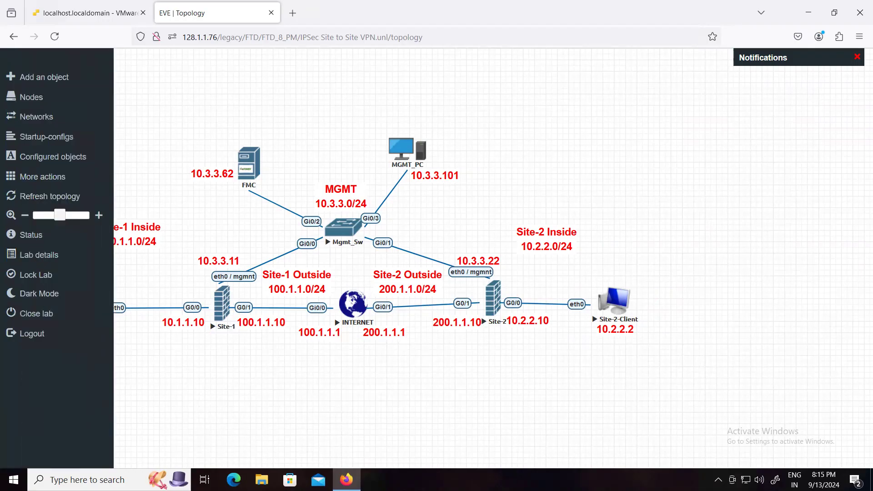
mouse_move(15, 355)
mouse_down()
mouse_move(56, 379)
mouse_move(449, 451)
mouse_up()
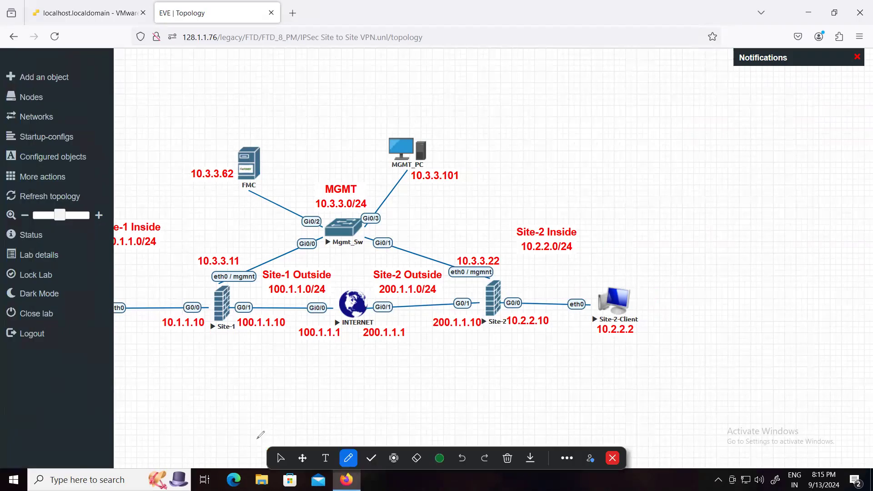
click(280, 457)
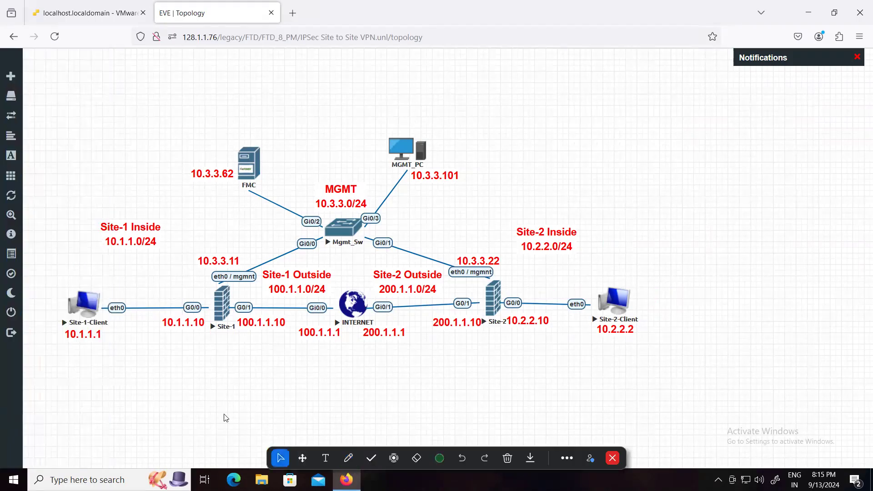
click(351, 462)
click(313, 404)
drag(107, 299, 204, 295)
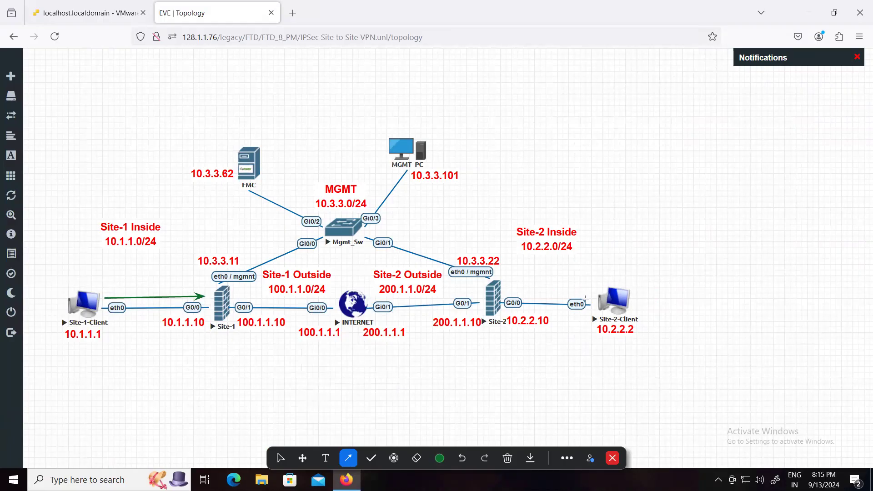
mouse_move(594, 293)
mouse_down()
mouse_move(521, 297)
mouse_move(508, 290)
mouse_up()
Draw dark blue annotation arrows in both directions between the Site-1 and Site-2 firewalls, and switch back to the selection pointer
click(443, 457)
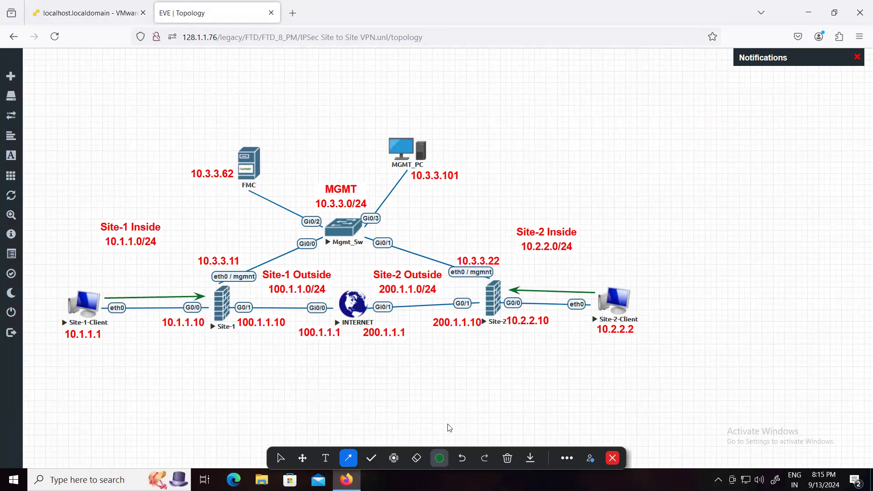
click(413, 383)
click(477, 427)
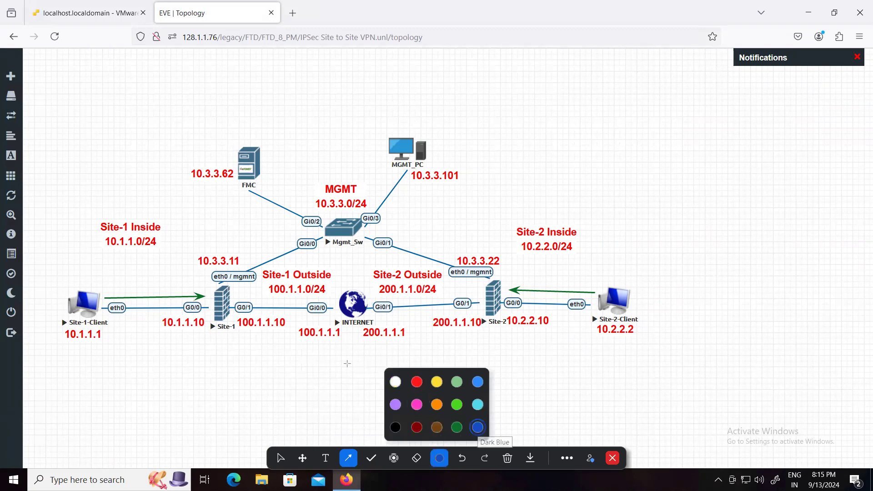
mouse_move(235, 295)
mouse_down()
mouse_move(480, 292)
mouse_move(241, 315)
mouse_up()
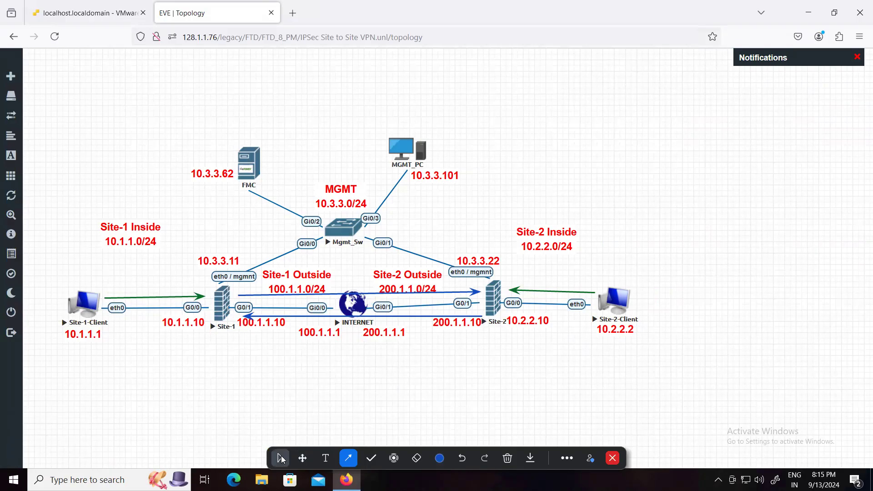
click(281, 459)
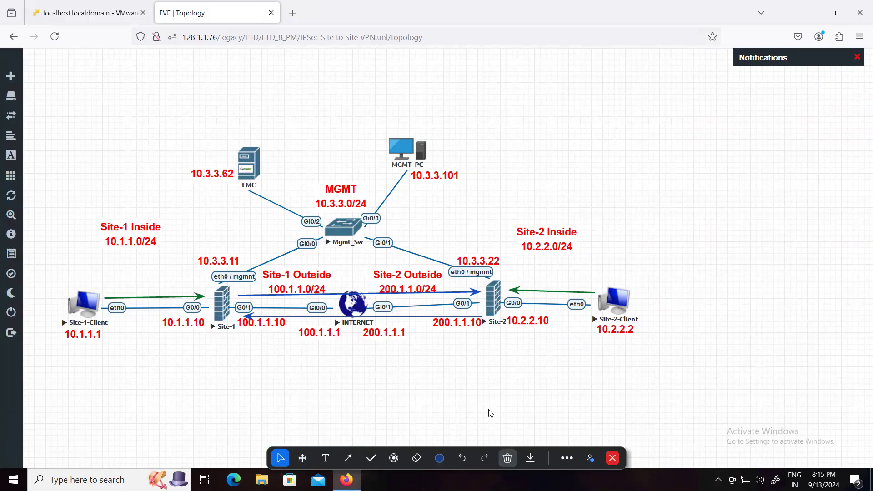
Clear the existing annotation arrows and draw dark blue arrows from the Site-1 and Site-2 firewalls to the INTERNET node
click(507, 458)
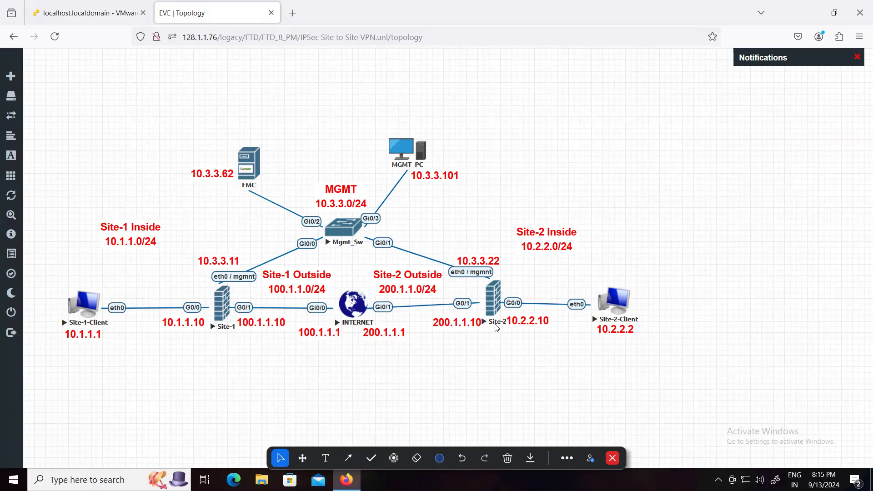
click(348, 458)
mouse_move(248, 293)
mouse_down()
mouse_move(477, 292)
mouse_move(334, 294)
mouse_up()
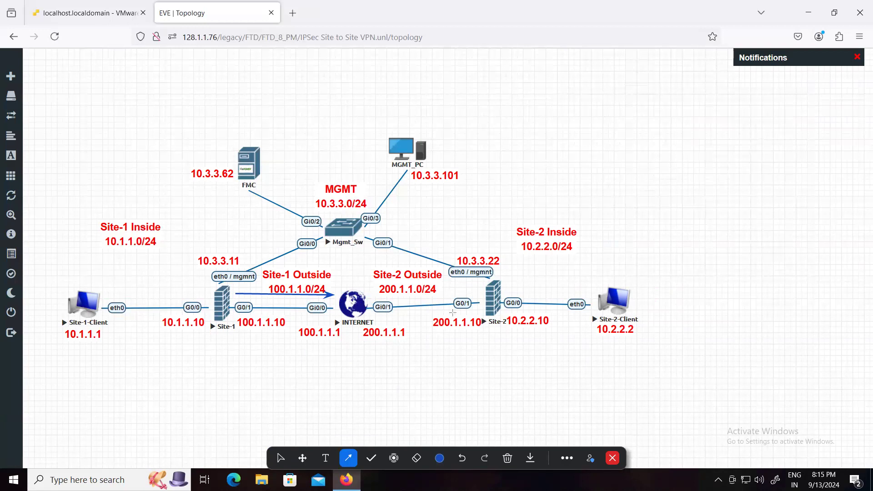
drag(480, 310, 370, 316)
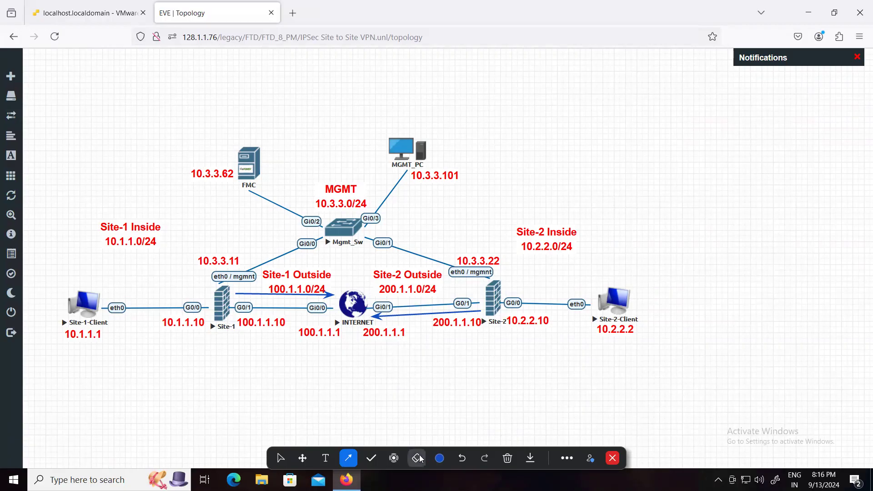
Set the annotation colour to dark green, return to the selection pointer and clear all arrows from the topology
click(436, 458)
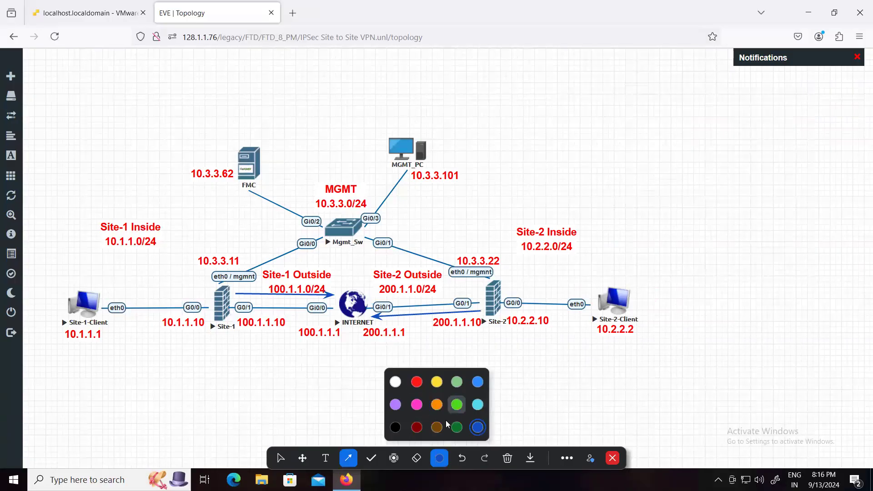
click(456, 427)
click(280, 457)
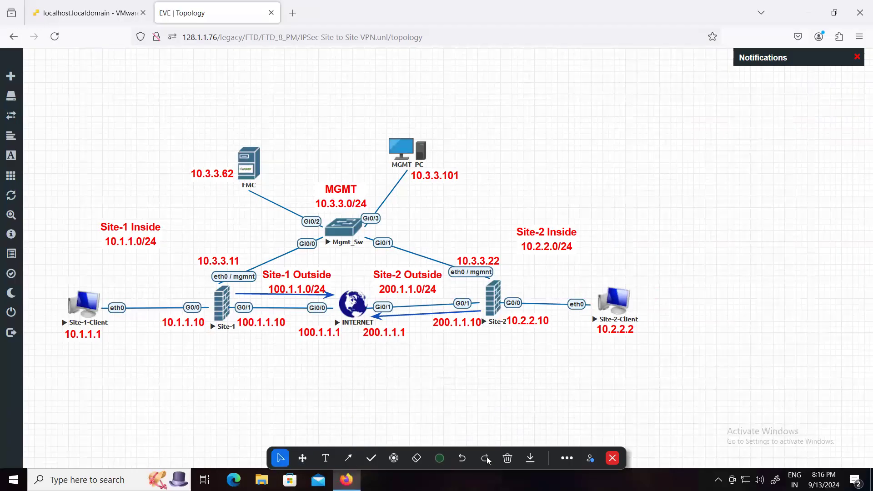
click(503, 454)
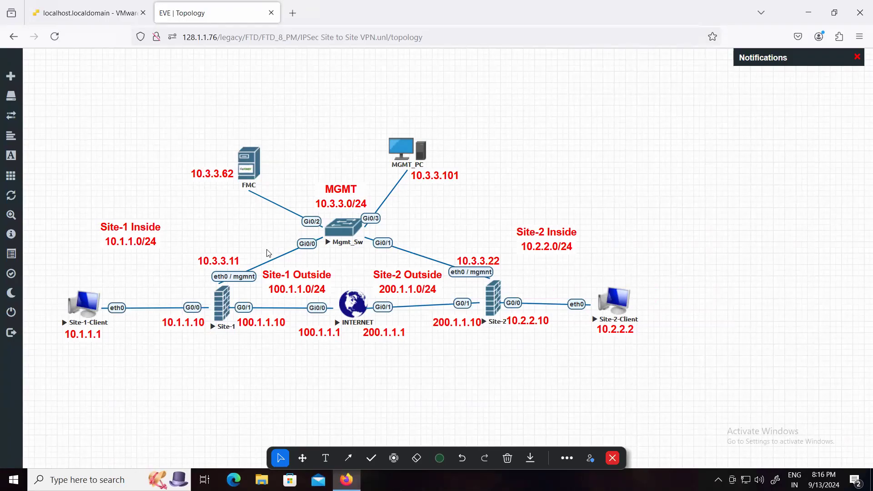
Open the FMC virtual machine's console on the ESXi host and load the FMC login page 10.3.3.62/login.cgi in a new browser tab
click(100, 19)
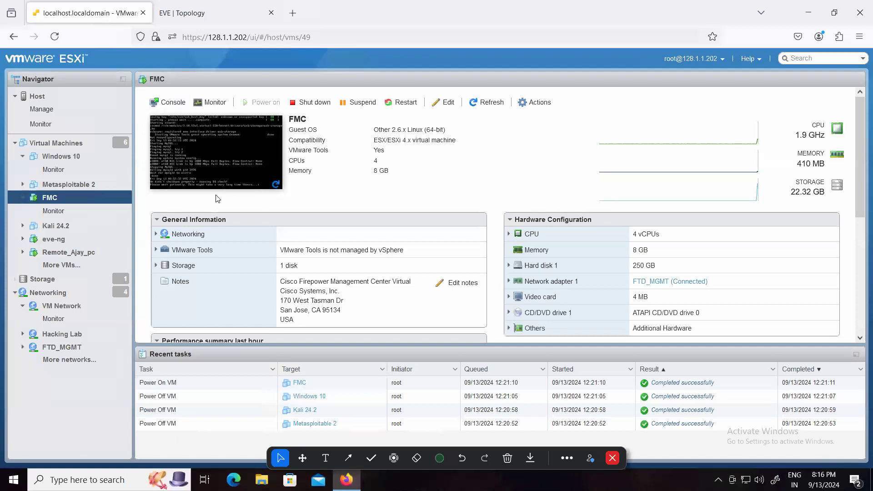
click(213, 167)
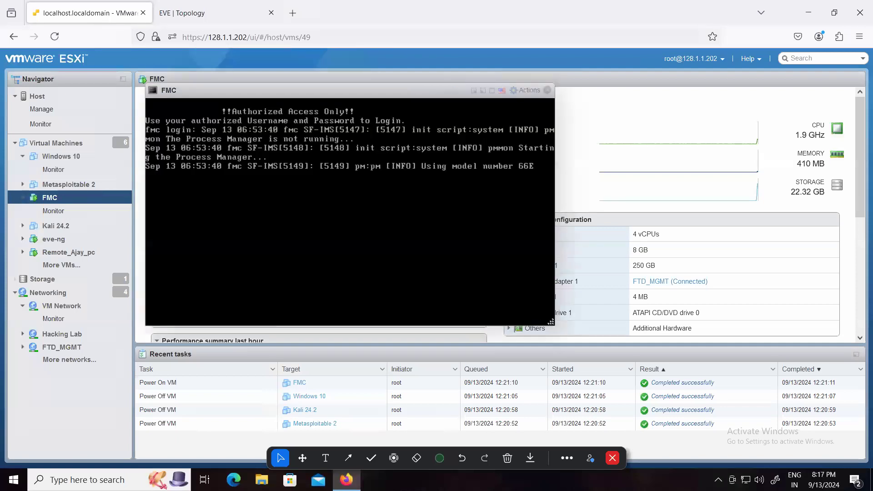
click(295, 16)
click(291, 43)
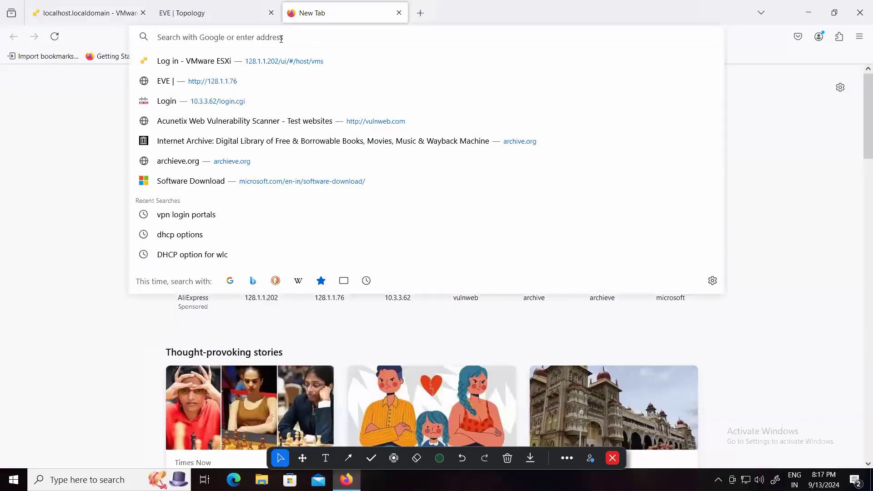
click(205, 100)
Return to the EVE-NG topology, open the Site-1 firewall's console and dismiss its VNC connection status window
click(201, 12)
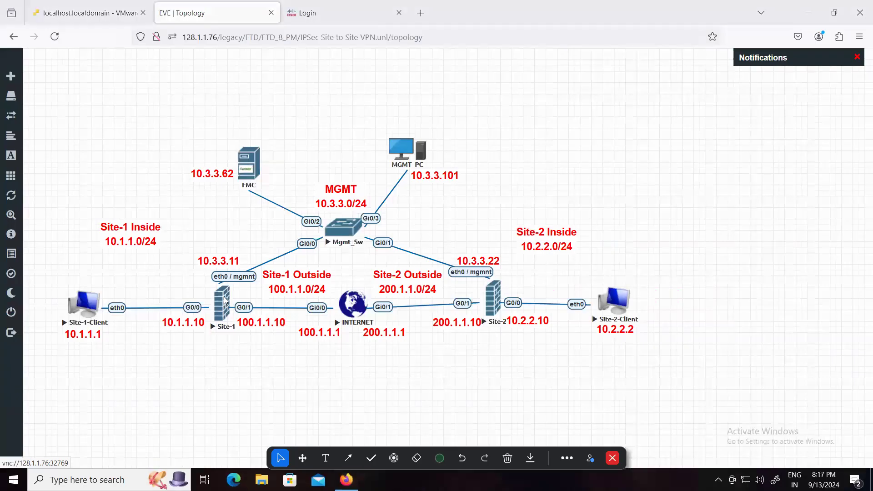
click(225, 300)
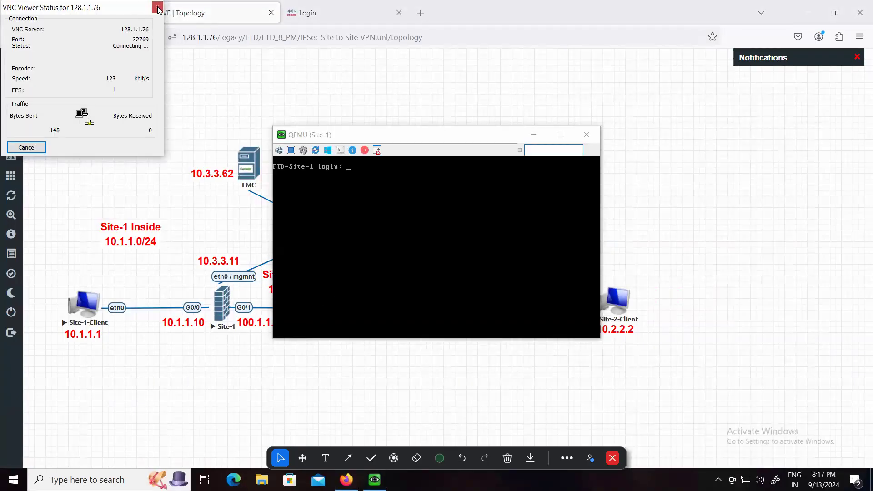
click(262, 87)
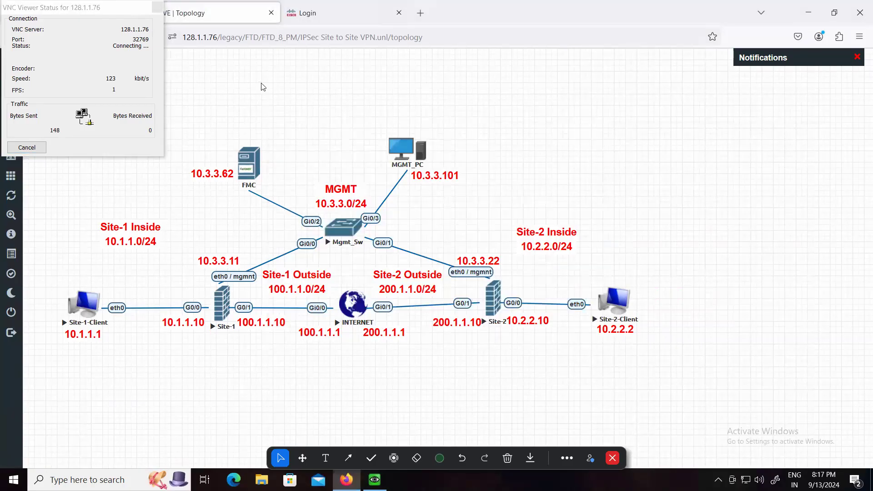
click(157, 7)
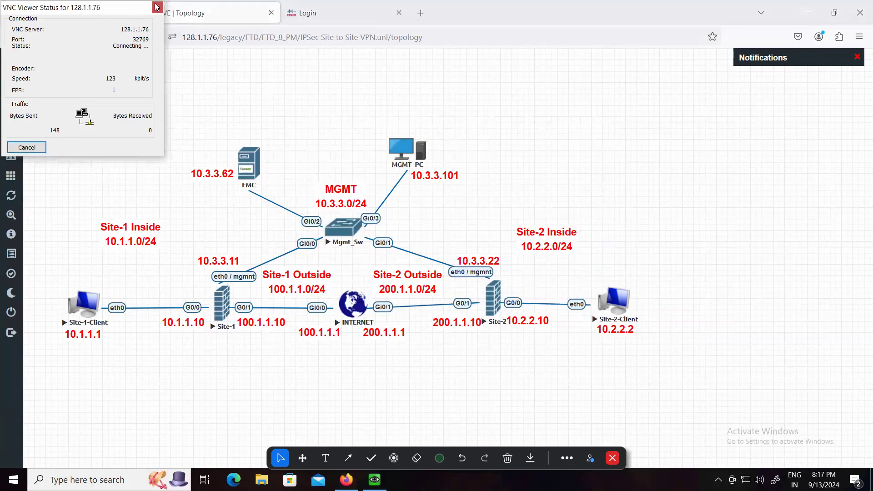
click(44, 148)
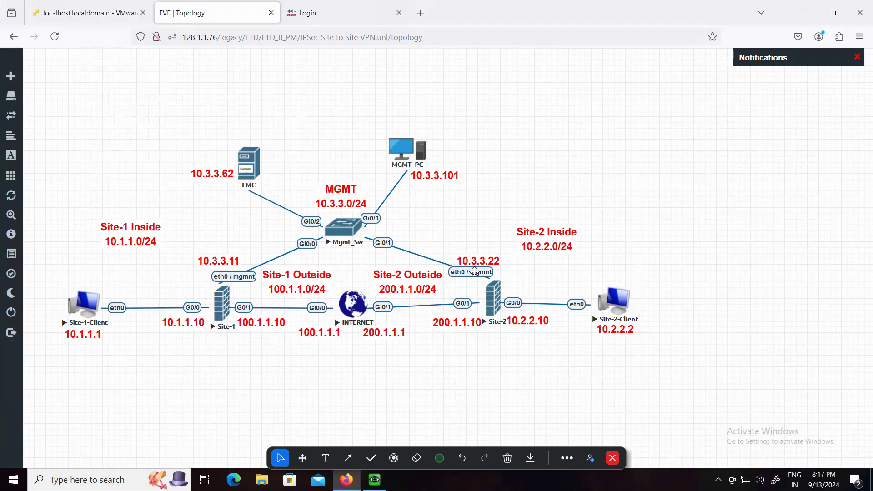
Open the Site-2 firewall's console, dismiss its VNC connection status window and go back to the topology
click(494, 304)
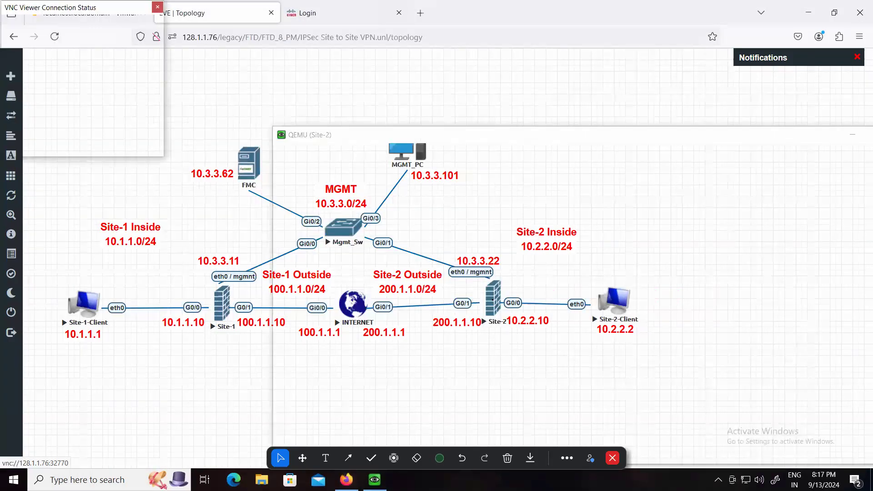
click(157, 8)
click(201, 103)
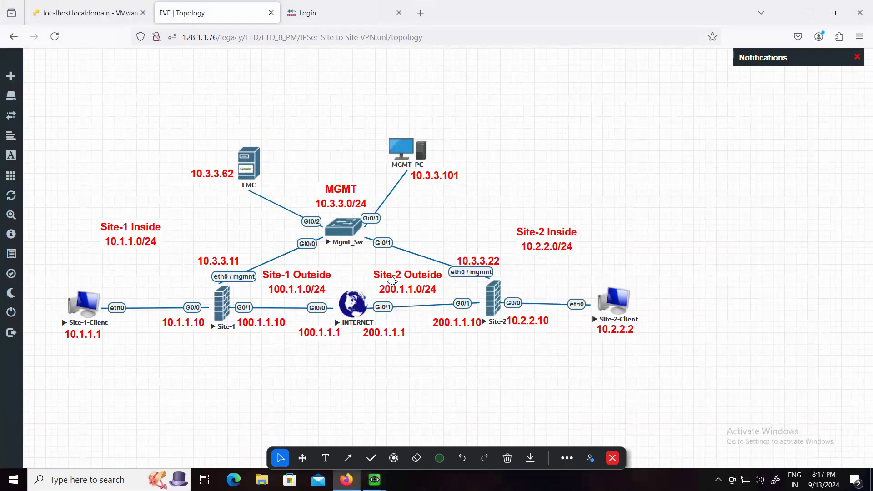
Bring up the Site-1 firewall's console and log in as admin with the account password
mouse_move(374, 479)
click(333, 420)
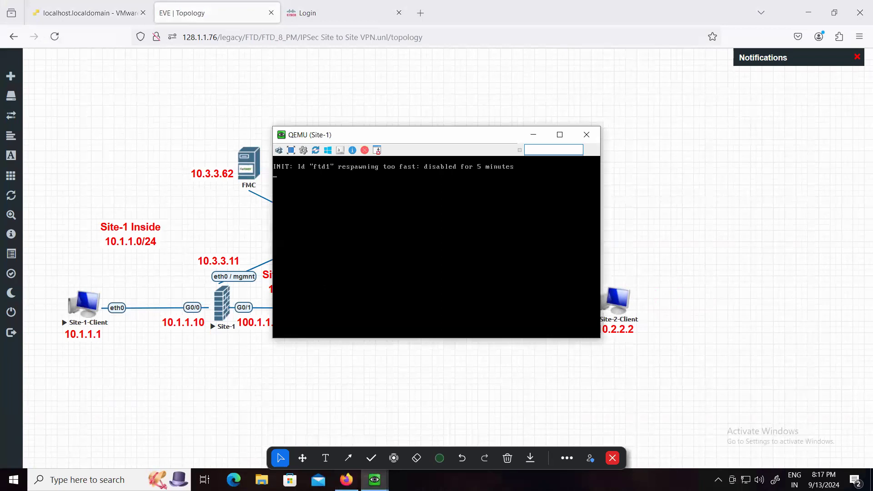
key(Return)
key(Return)
text(admin)
key(Return)
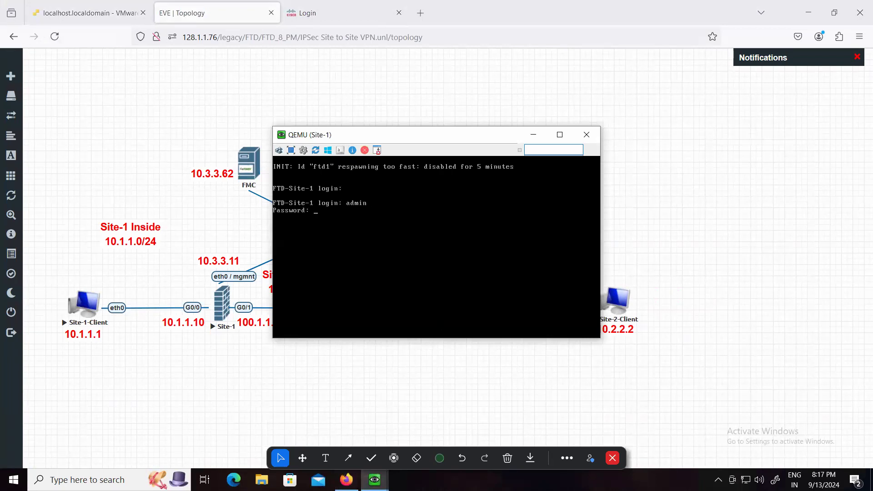
key(Return)
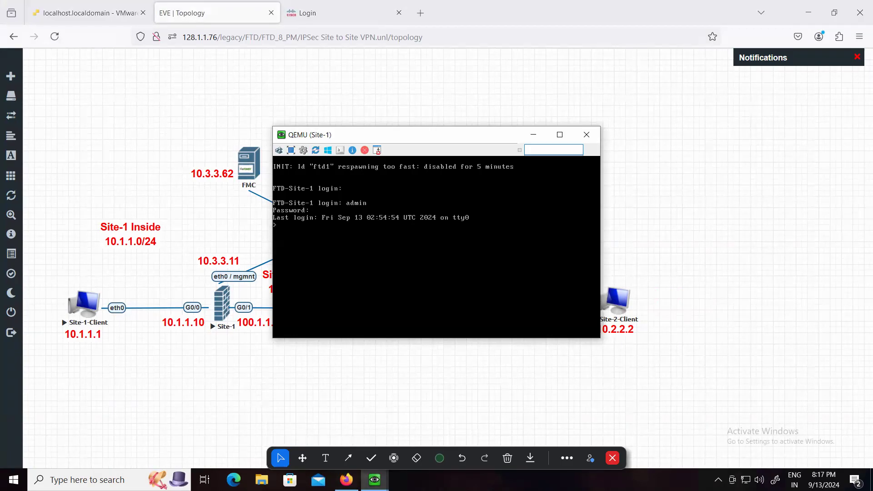
Run "show interface ip brief" on the Site-1 firewall to check its interface addresses, and minimise its console
text(show interface ipp breif)
key(Up)
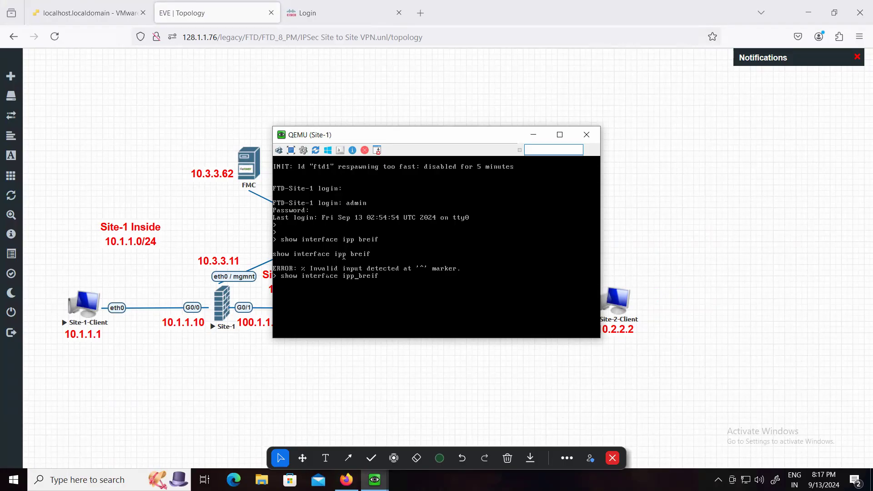
key(BackSpace)
key(Return)
key(Up)
key(Left)
key(Left)
key(Left)
key(Left)
key(Left)
key(Left)
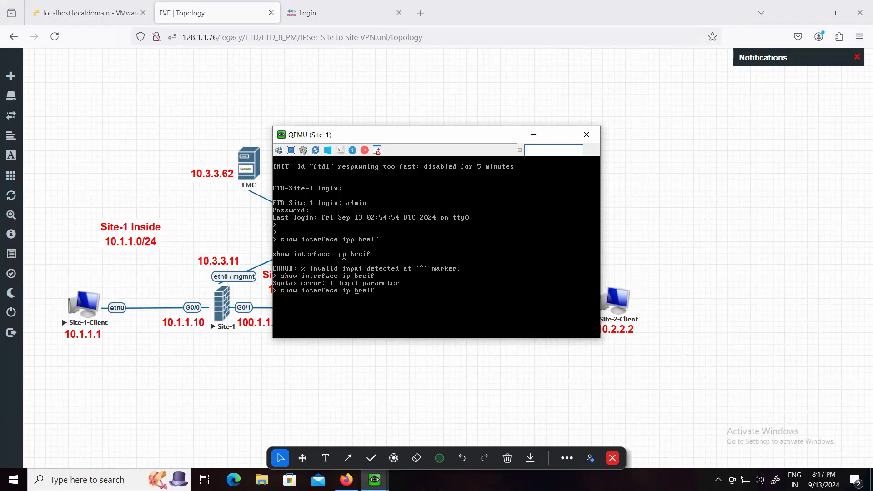
text(ie)
key(Return)
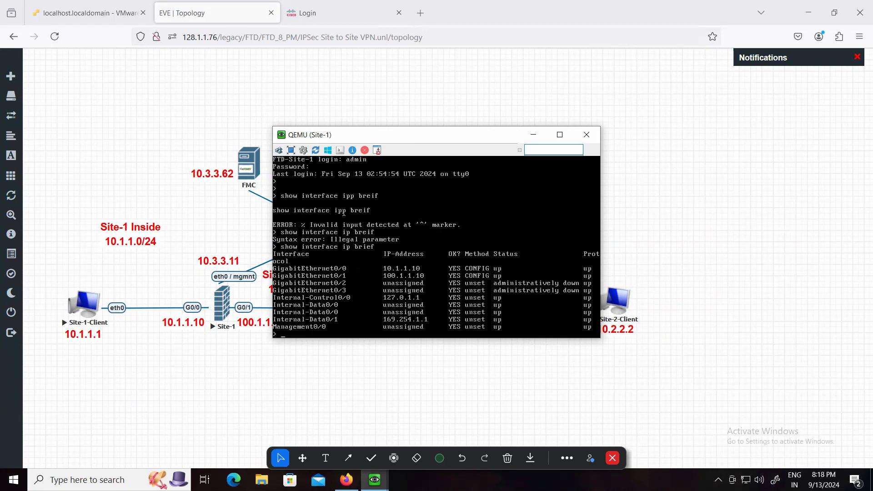
click(534, 135)
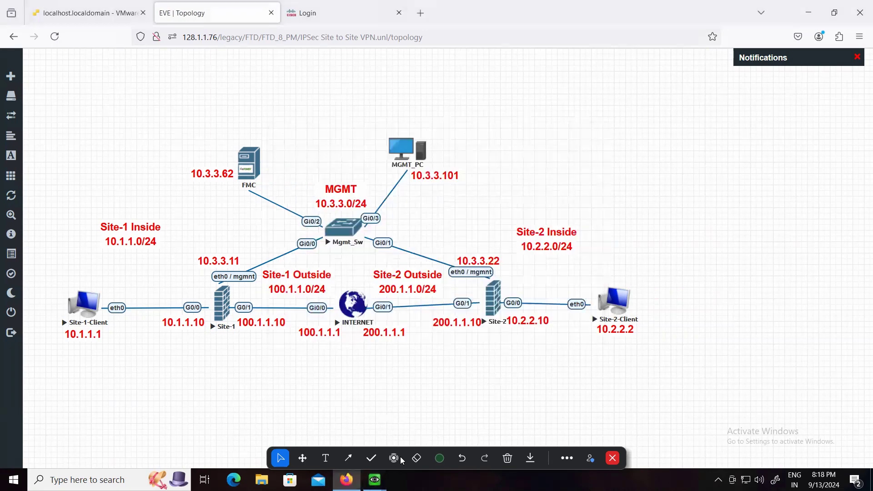
Bring up the Site-2 firewall's console and log in as admin with the account password
click(441, 428)
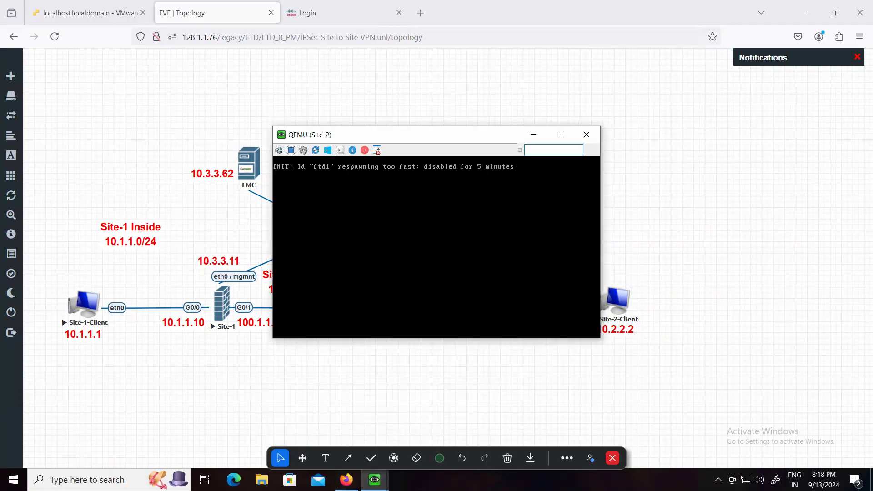
key(Return)
key(Return)
text(ad)
key(Return)
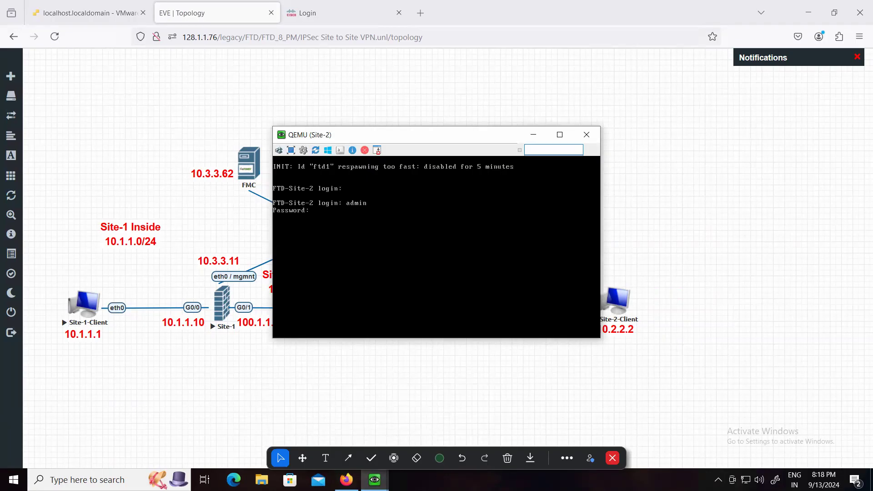
key(Return)
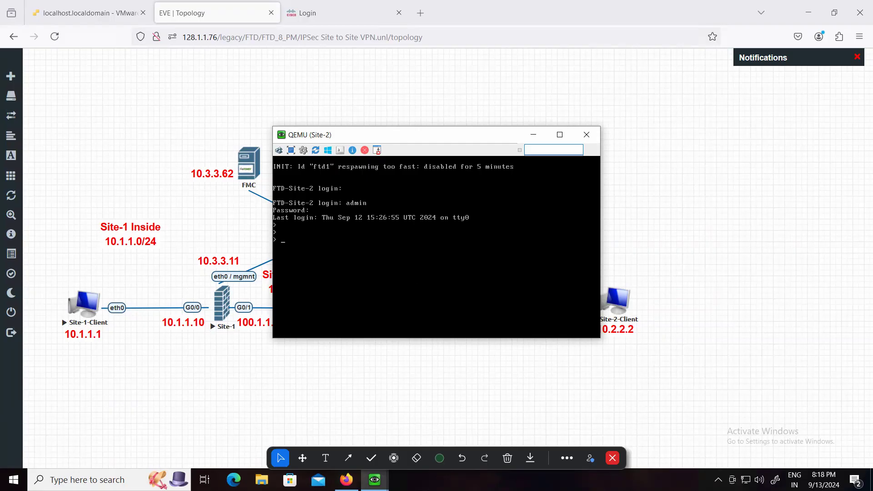
Run "show interface ip brief" on the Site-2 firewall, compare its interface addresses with the topology, and minimise its console
text(how cry)
key(BackSpace)
key(BackSpace)
key(BackSpace)
key(BackSpace)
key(BackSpace)
key(BackSpace)
key(BackSpace)
text(interface iopbrief)
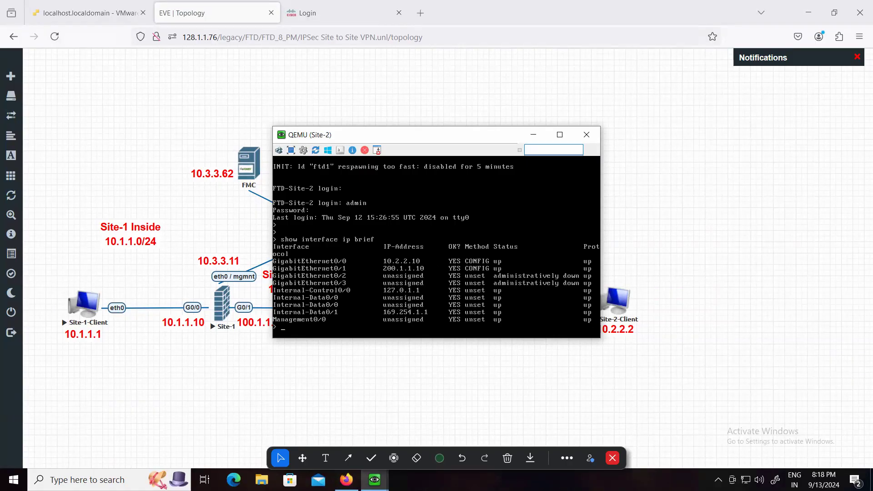
drag(423, 139, 493, 78)
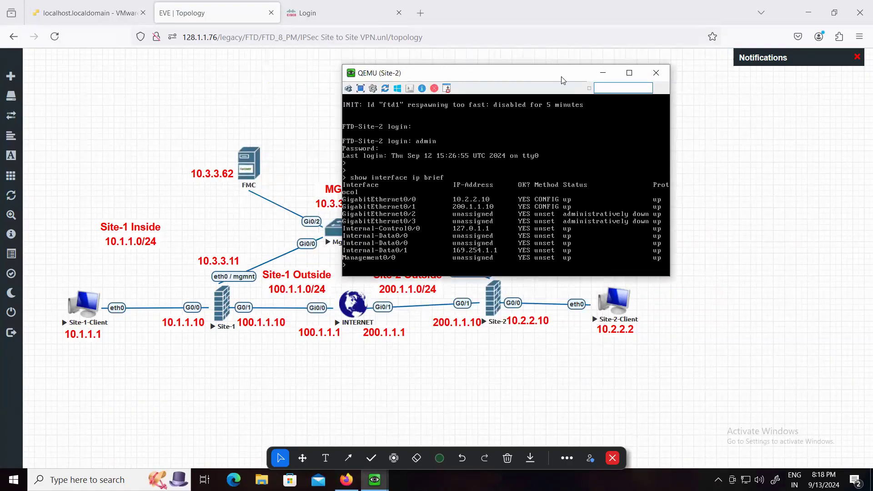
drag(562, 80, 654, 82)
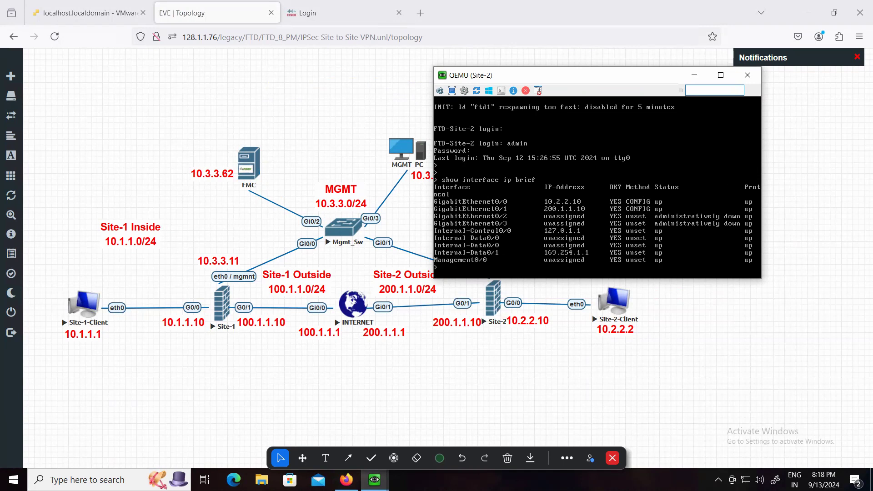
click(698, 75)
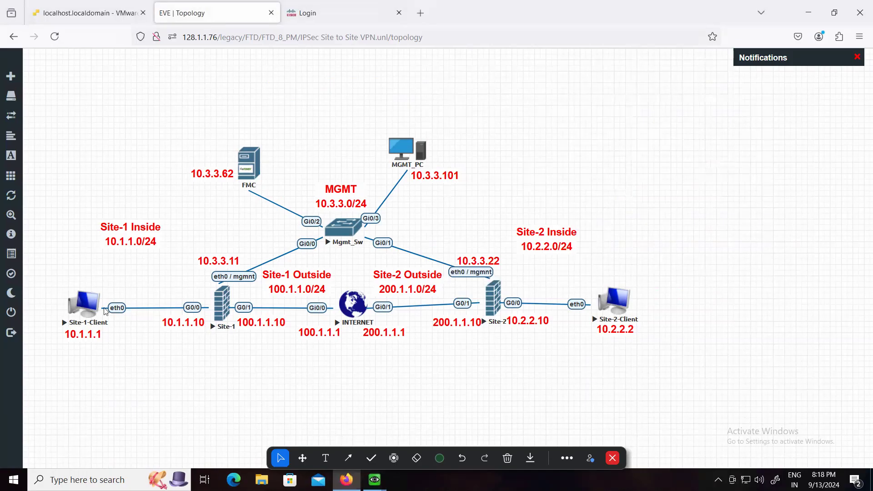
Open the telnet consoles of Site-1-Client, Site-2-Client and the INTERNET node from the topology in MobaXterm
click(82, 307)
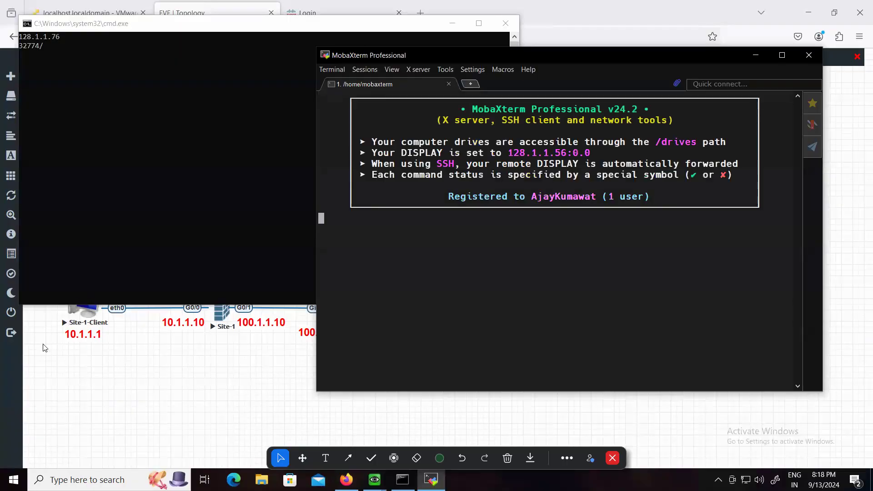
click(552, 36)
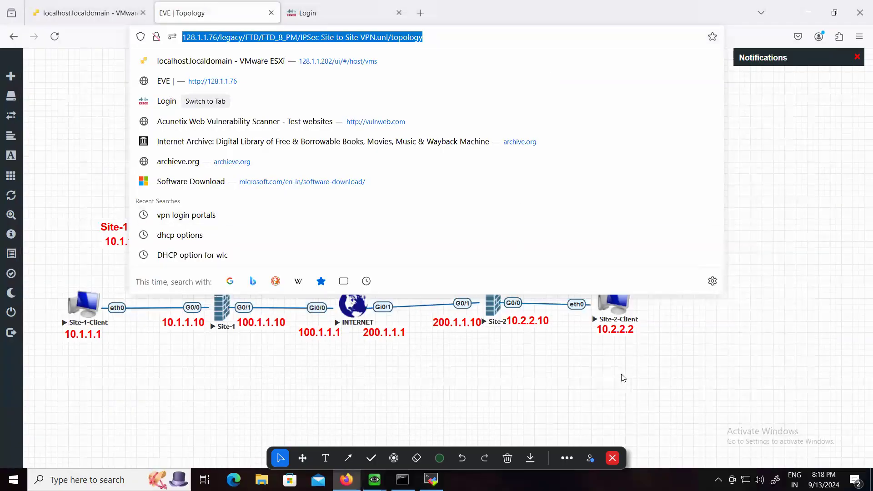
click(621, 375)
click(626, 312)
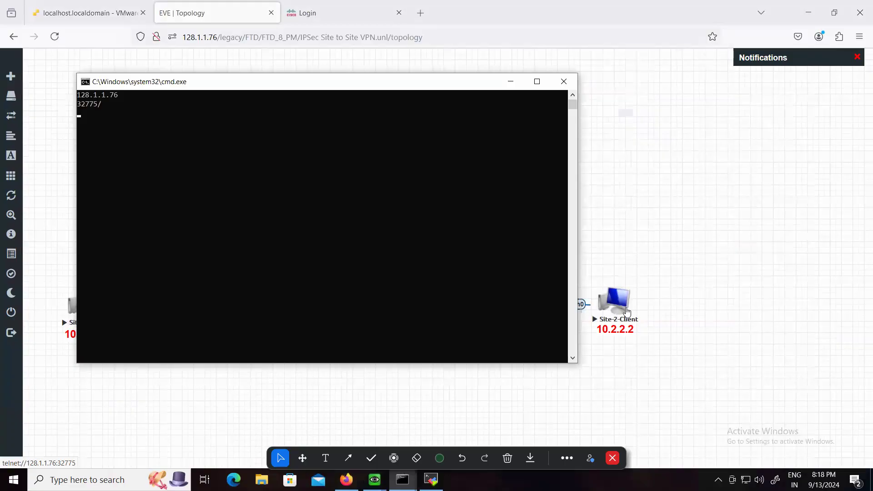
click(309, 87)
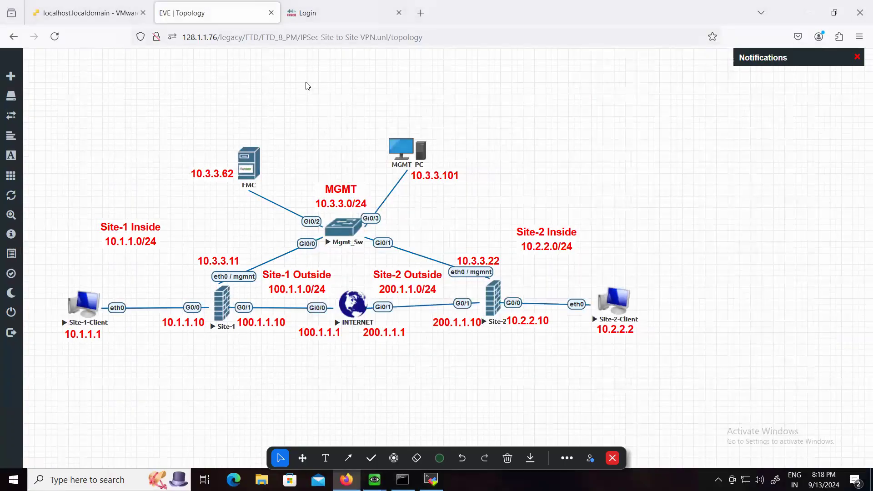
click(359, 319)
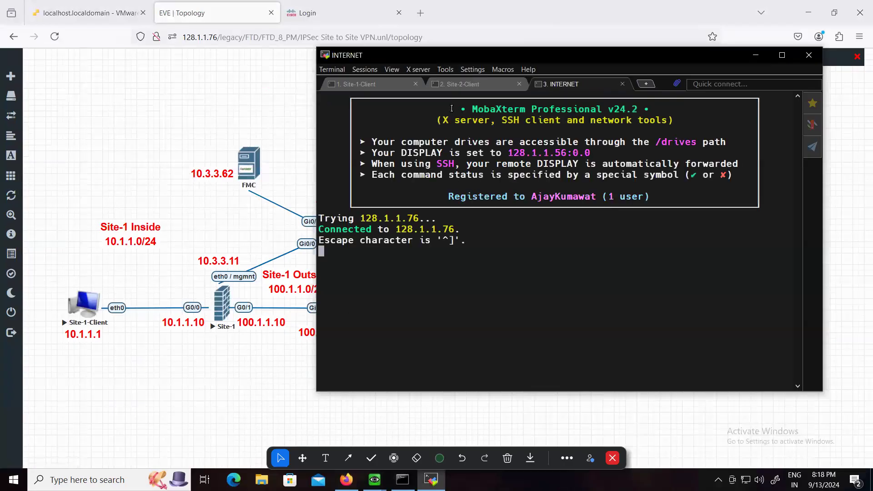
Display the current IP configuration of Site-1-Client with "show ip" in its console
click(375, 82)
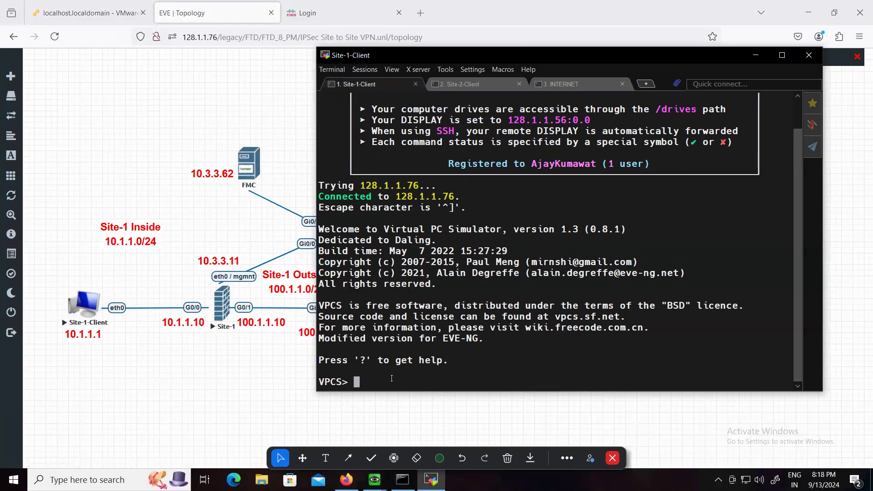
text(show ip)
key(Return)
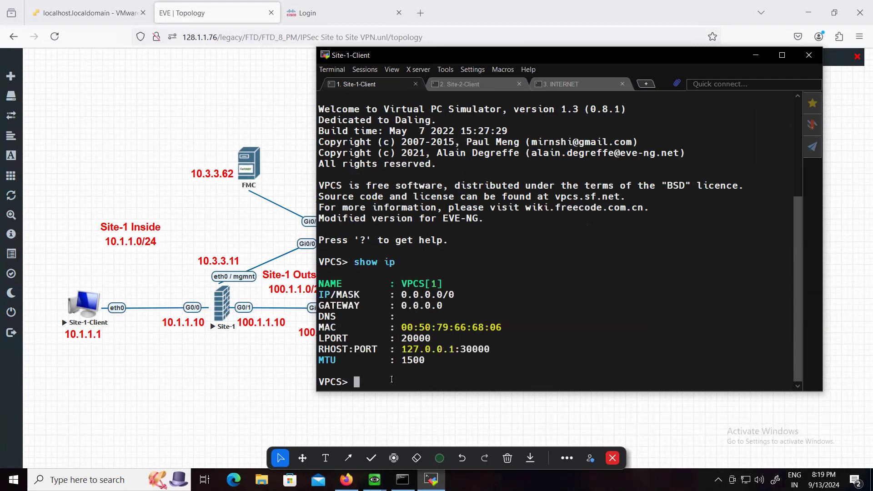
Assign Site-1-Client the address 10.1.1.1 with mask 255.255.255.0 and gateway 10.1.1.10
text(ip 10.1.1.1 255.255.255.0 )
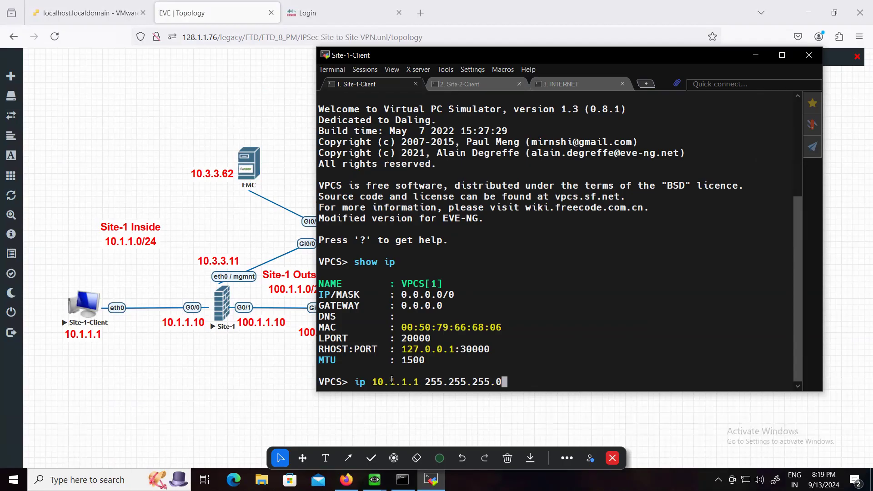
text(10.1.1.10)
key(Return)
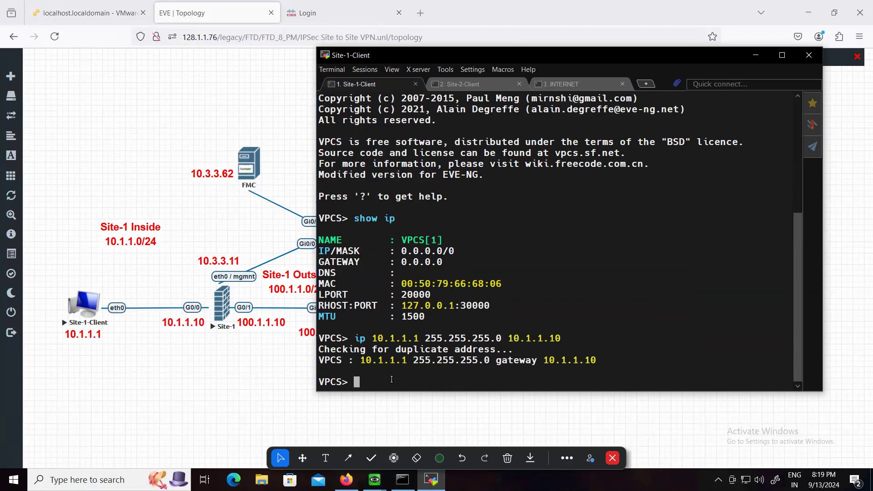
Run "show ip" again on Site-1-Client to check its new address settings
text(show ip)
key(BackSpace)
key(BackSpace)
text(p)
key(Return)
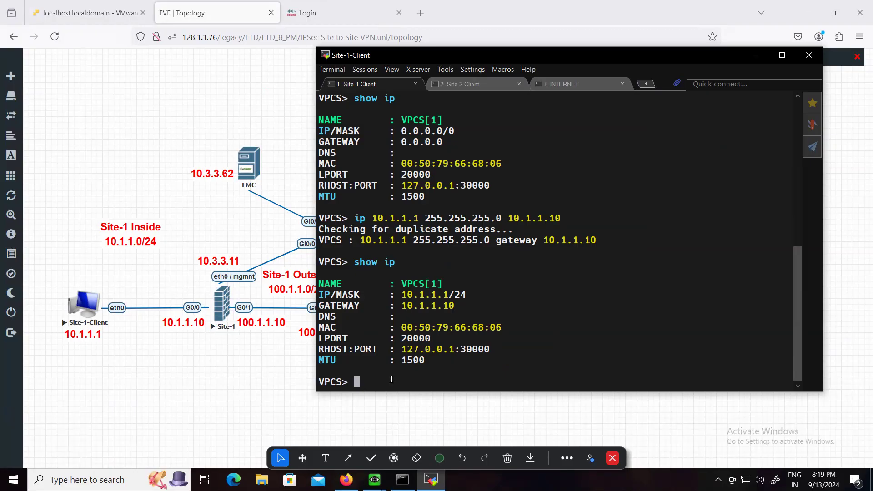
Ping the Site-1 firewall's inside address 10.1.1.10 from Site-1-Client and stop the ping after a few replies
key(Return)
text(ping 10.1.1.10)
key(BackSpace)
text(10)
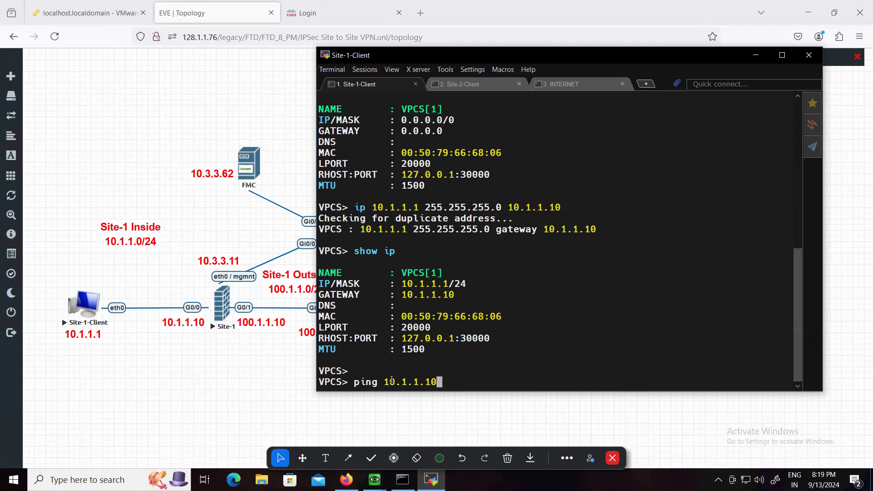
key(Return)
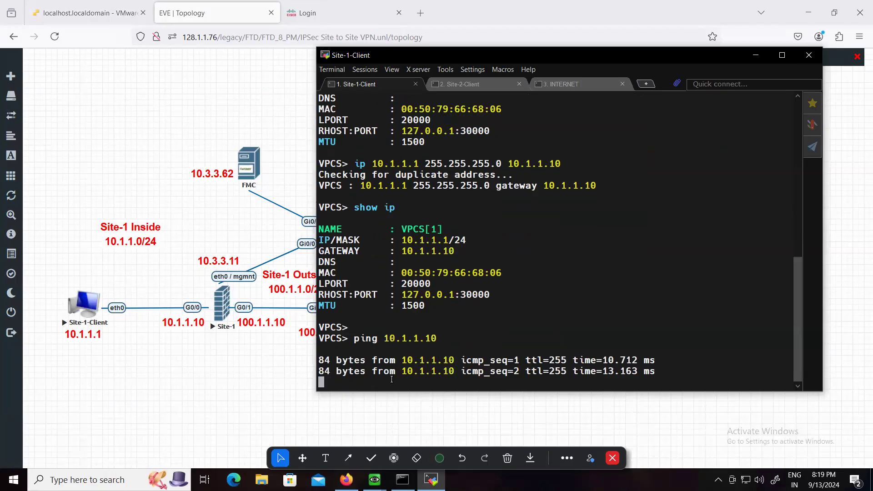
key(ctrl+c)
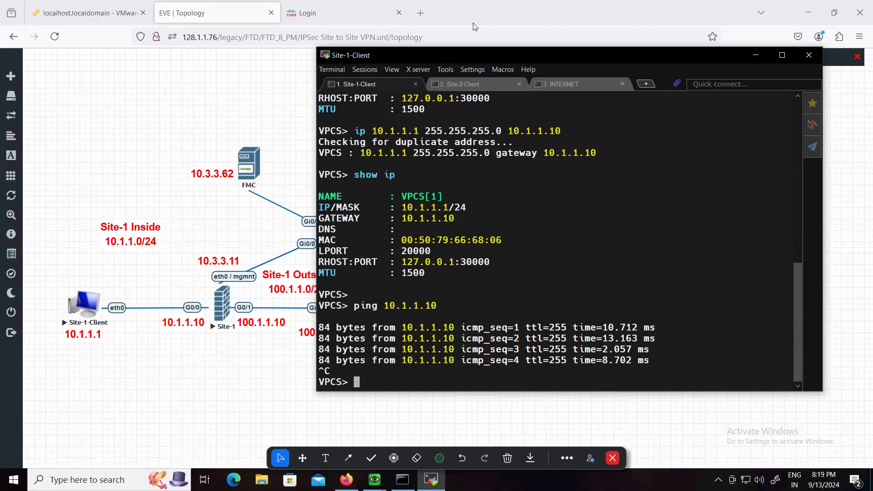
Bring up Site-2-Client's console clear of its topology labels and assign address 10.2.2.2, mask 255.255.255.0 and gateway 10.2.2.10
click(476, 82)
drag(537, 53, 257, 50)
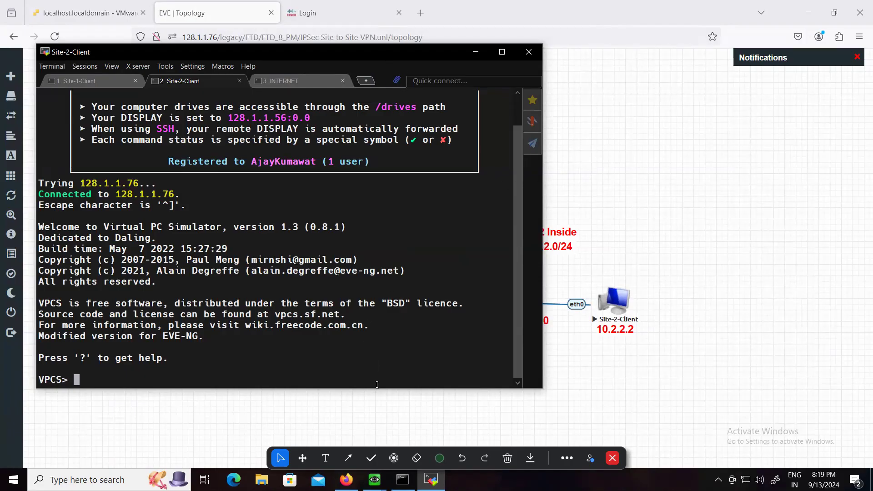
drag(377, 387, 379, 354)
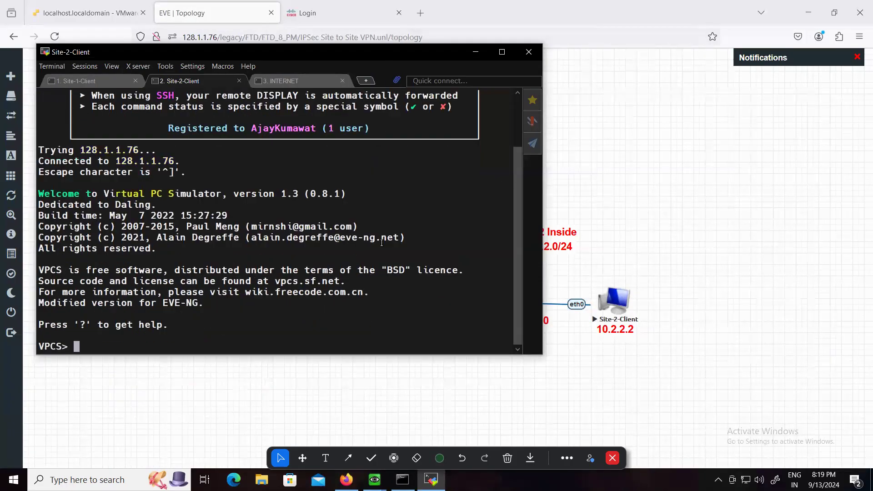
drag(321, 54, 332, 71)
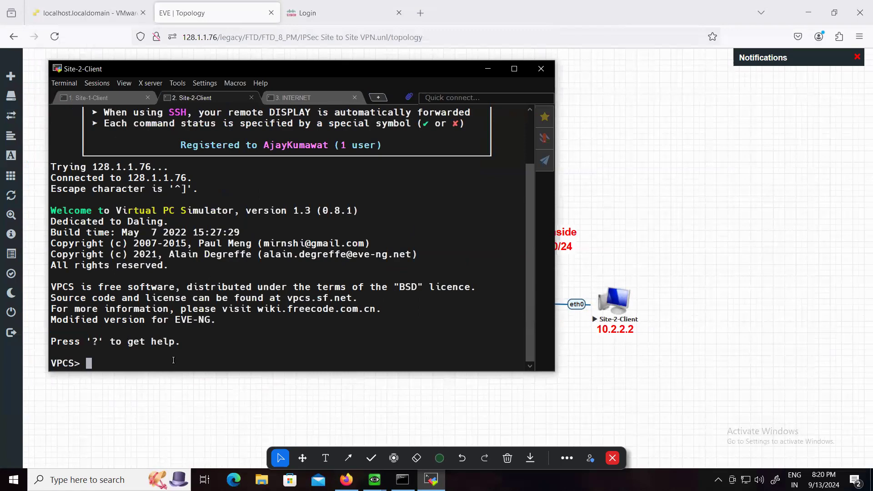
text(ip 10.)
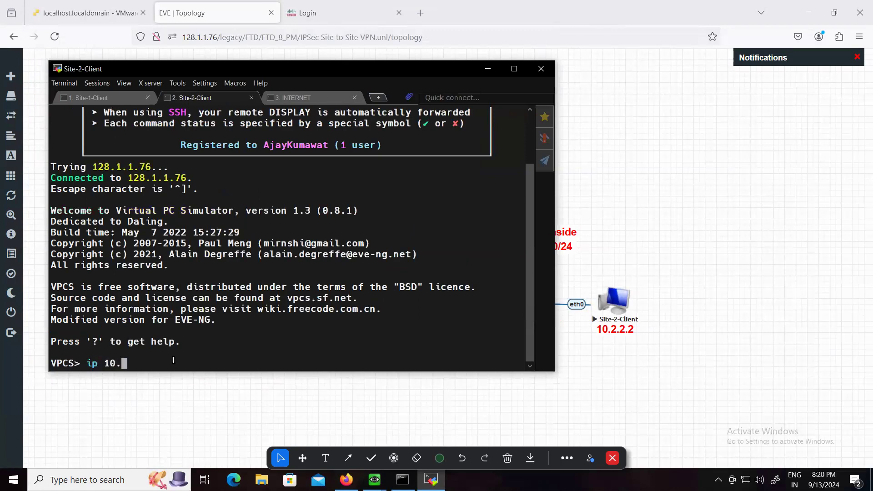
text(2.2.2 255.255.255.0)
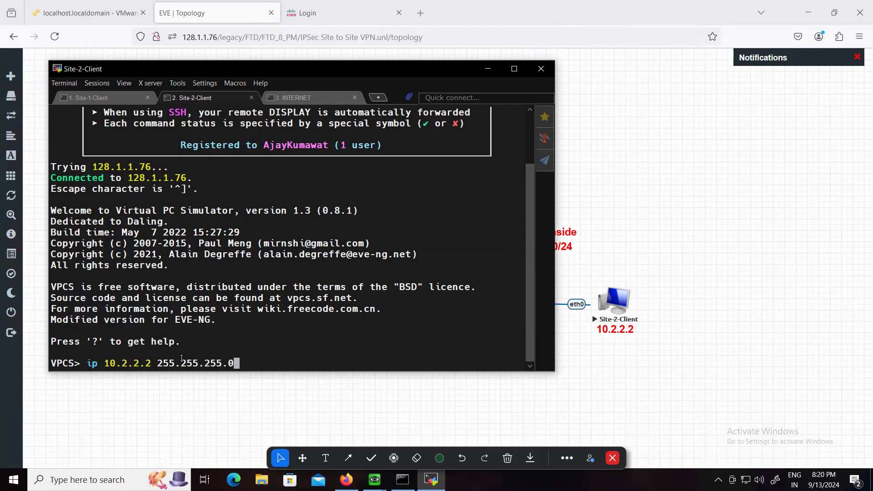
text( 10.2.2.10)
key(Return)
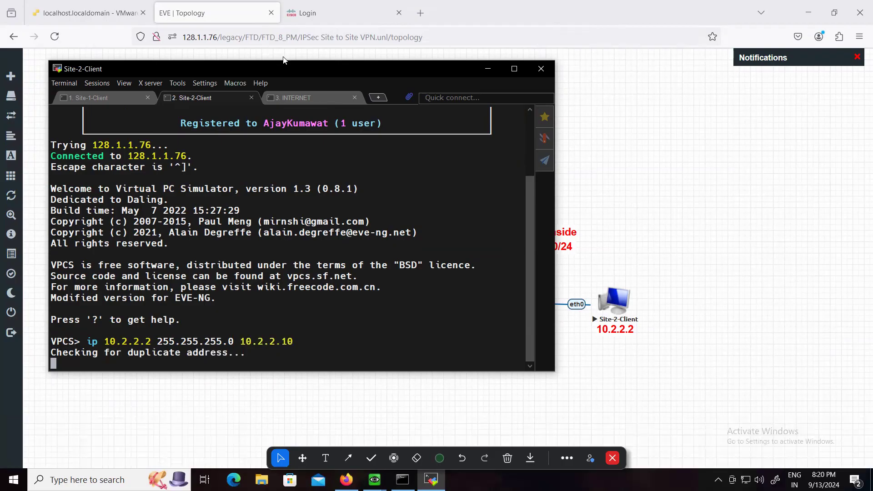
Ping the Site-2 firewall's inside address 10.2.2.10 from Site-2-Client, stop the ping and minimise the console window
drag(284, 68, 279, 88)
drag(184, 289, 511, 94)
text(pinh 10)
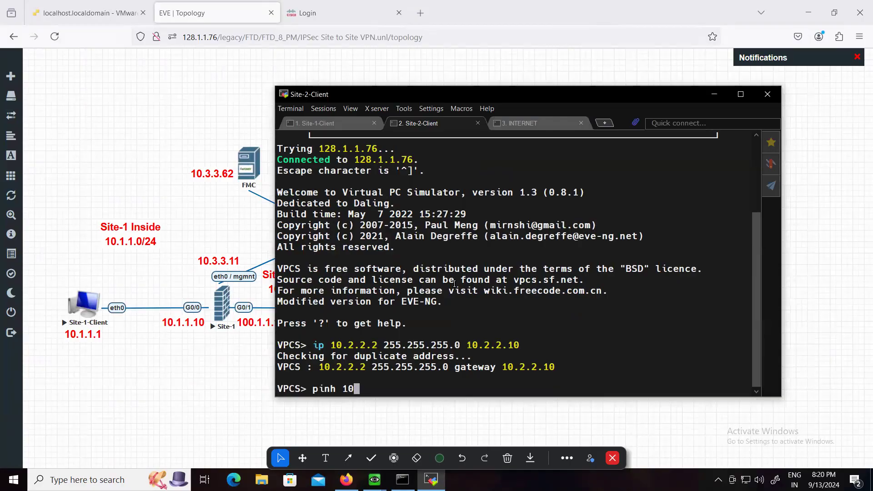
key(BackSpace)
key(BackSpace)
key(BackSpace)
key(BackSpace)
text(g 10.2.2.10)
key(Return)
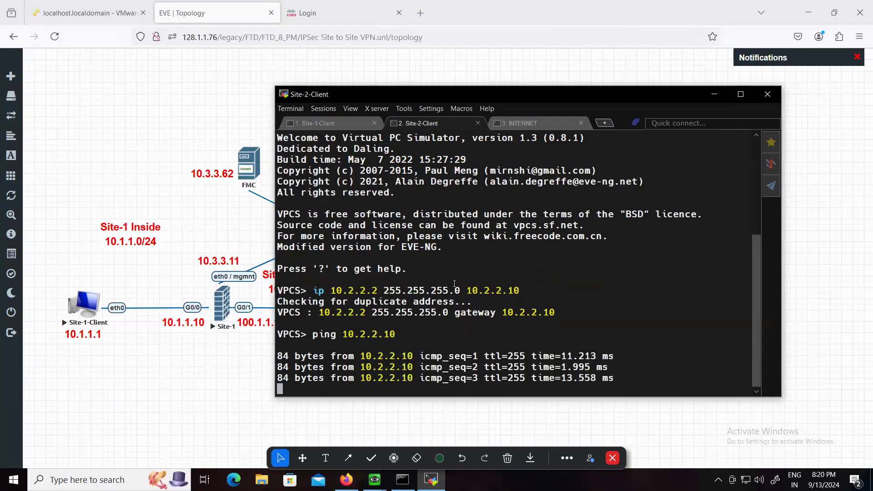
key(ctrl+c)
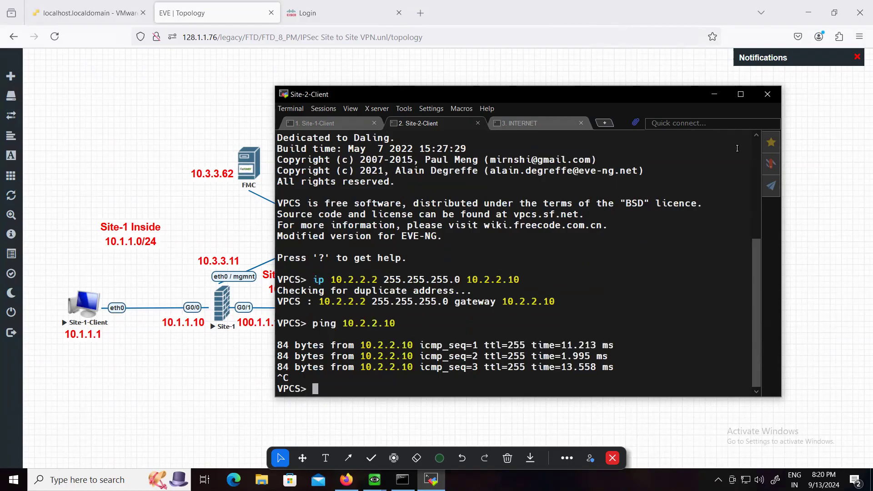
click(711, 96)
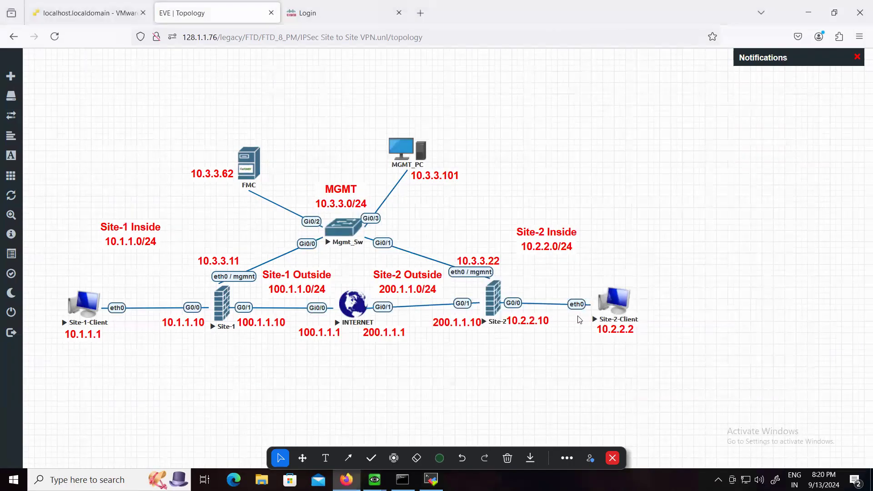
Draw arrows from each client to its firewall and from Site-1 to Site-2 over the topology, and clear them
click(348, 457)
drag(104, 288, 198, 289)
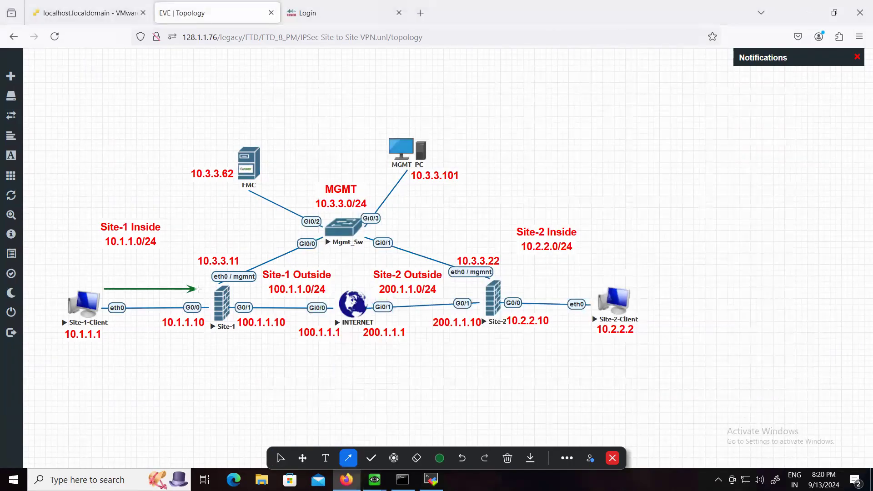
drag(591, 289, 503, 290)
drag(233, 298, 487, 293)
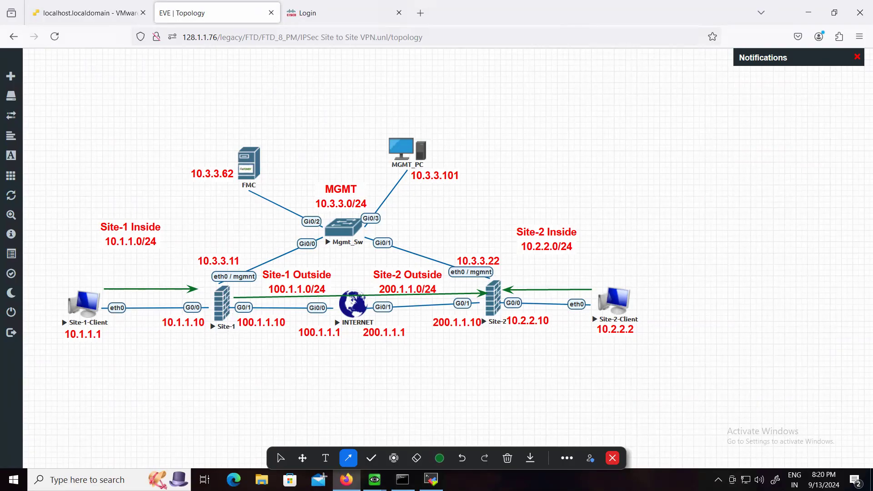
click(286, 466)
click(506, 458)
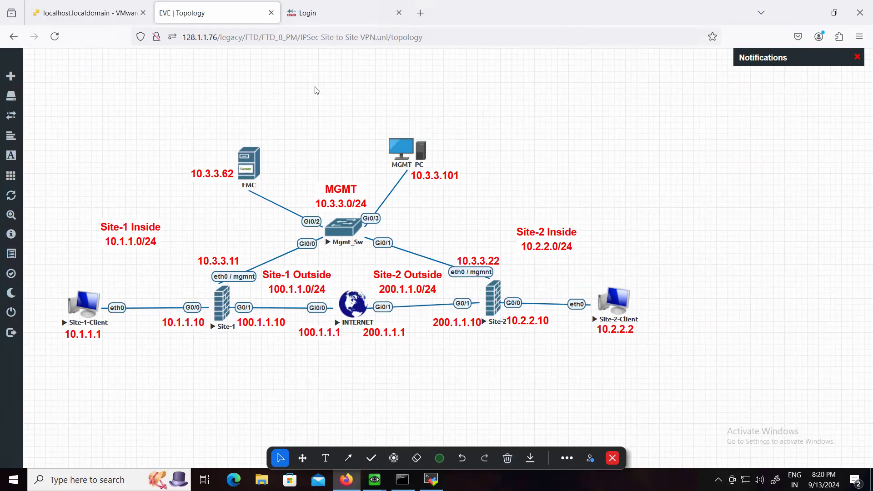
Ping the Site-2 firewall's outside address 200.1.1.10 from the Site-1 firewall's console and minimise the console
mouse_move(375, 479)
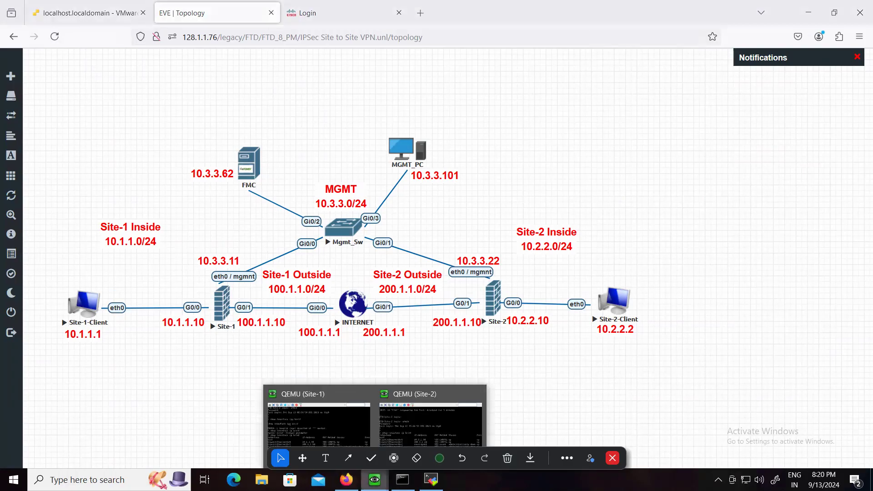
click(288, 408)
key(Return)
key(Return)
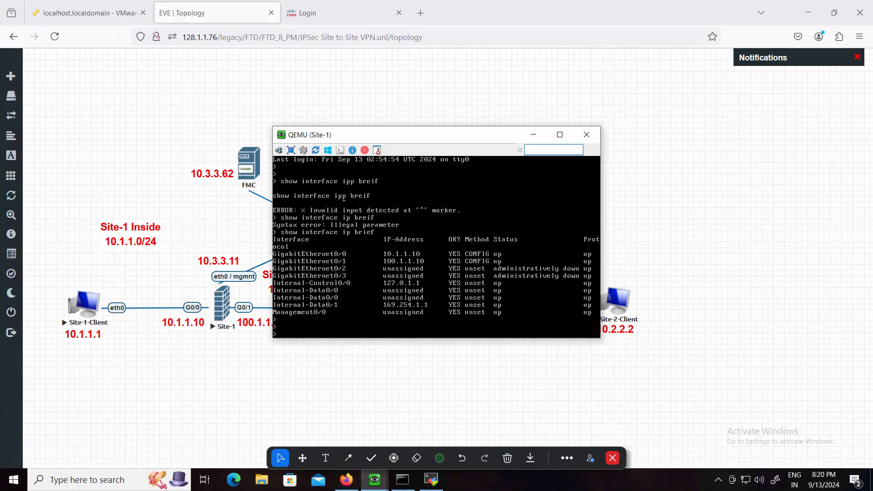
text(ping)
drag(402, 134, 333, 62)
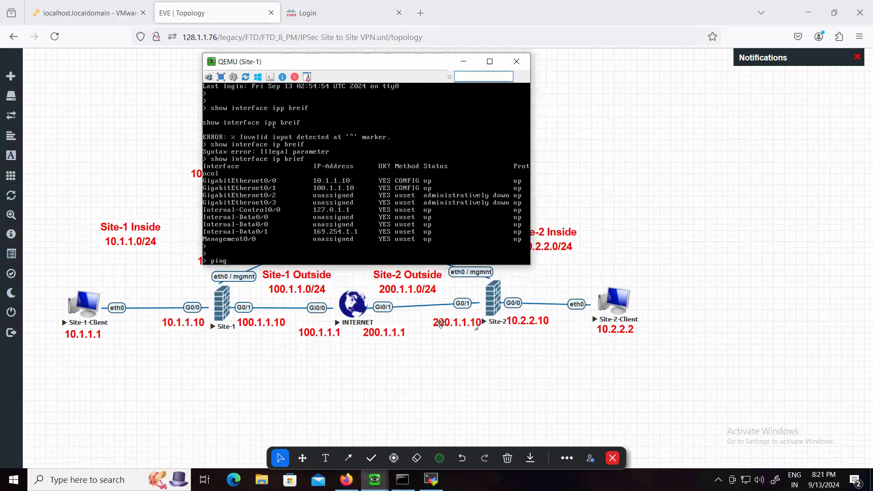
text(200.1.1.10)
key(Return)
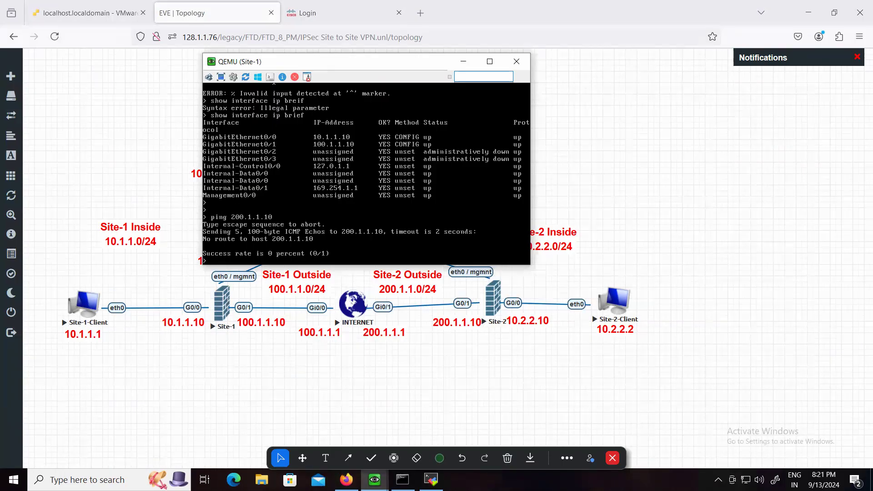
click(463, 61)
right_click(458, 87)
click(288, 407)
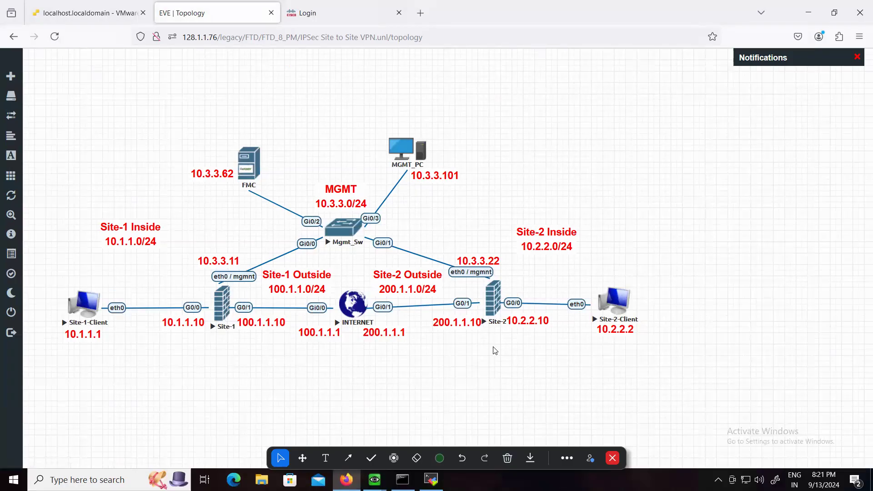
Log in to the Firepower Management Center as admin with the account password and dismiss the browser's offer to save it
click(334, 14)
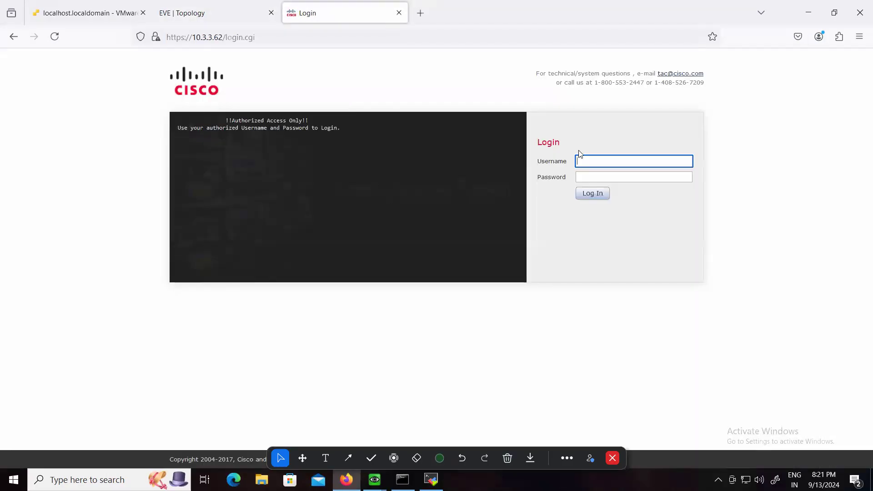
text(admin)
key(Tab)
text(********)
key(Return)
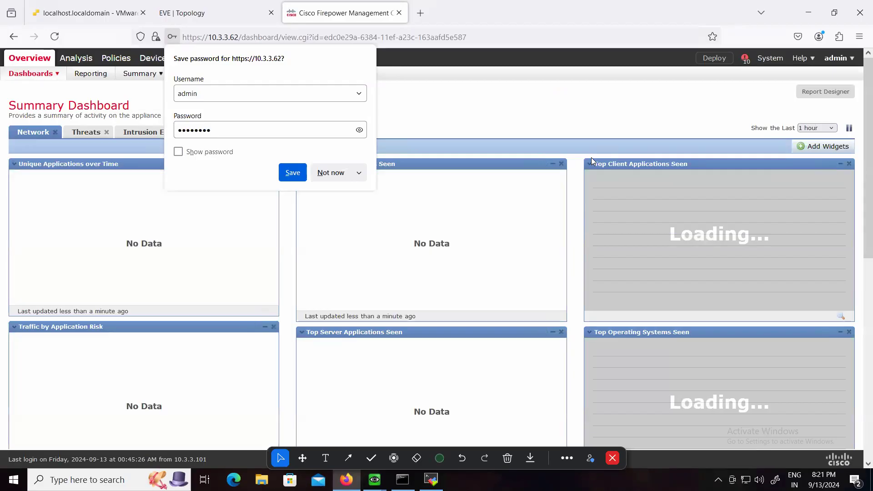
click(498, 110)
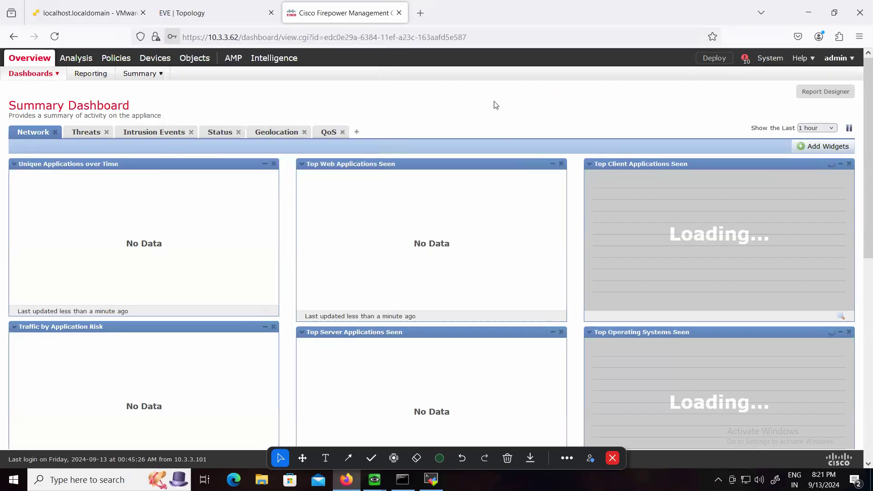
Open the static route settings of FTD-Site-1 in device management
mouse_move(155, 57)
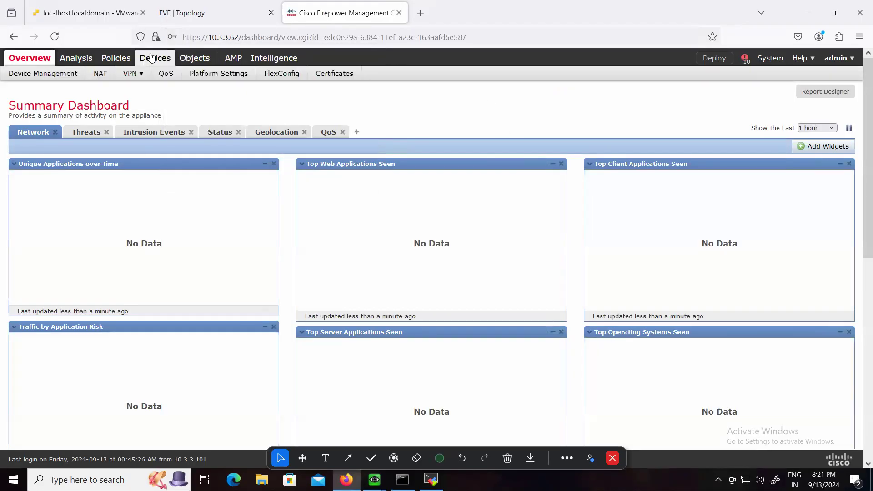
click(26, 75)
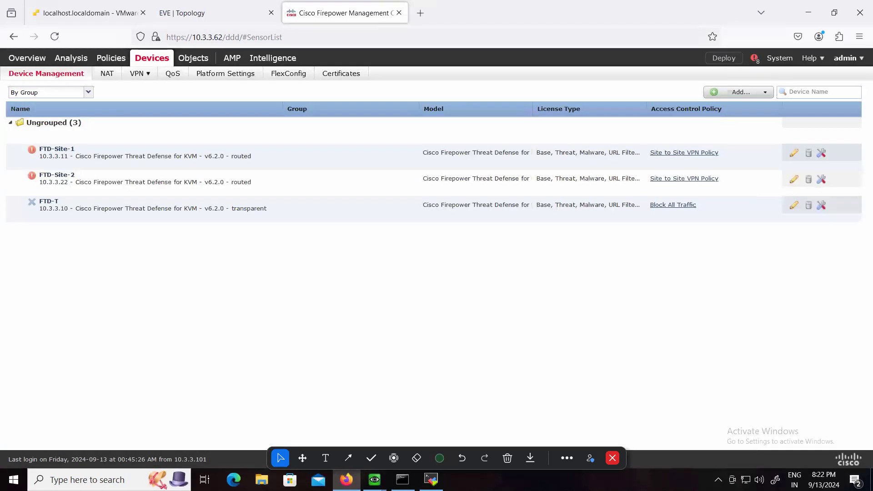
click(57, 149)
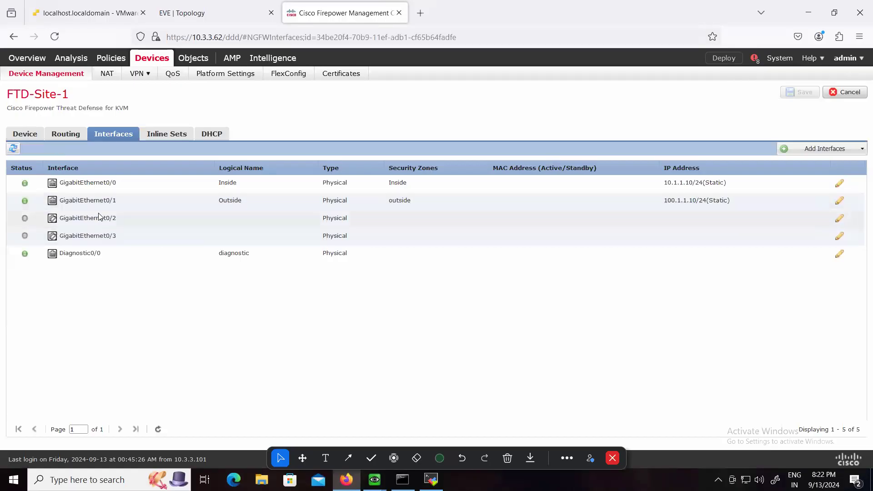
click(65, 134)
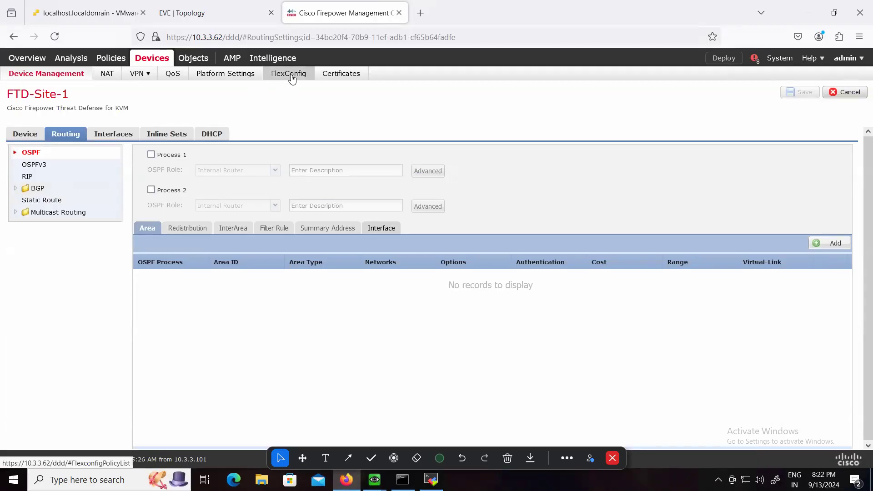
click(40, 204)
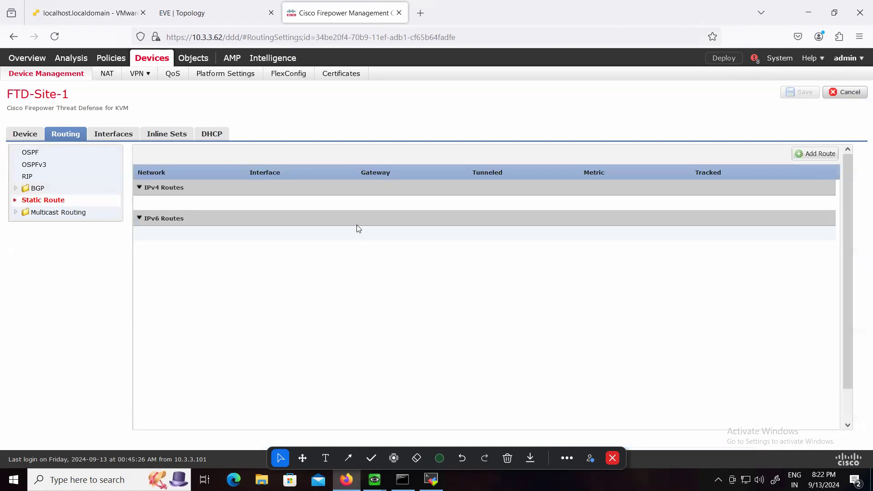
Start a new IPv4 static route on the Outside interface with any-ipv4 as the selected network
click(809, 156)
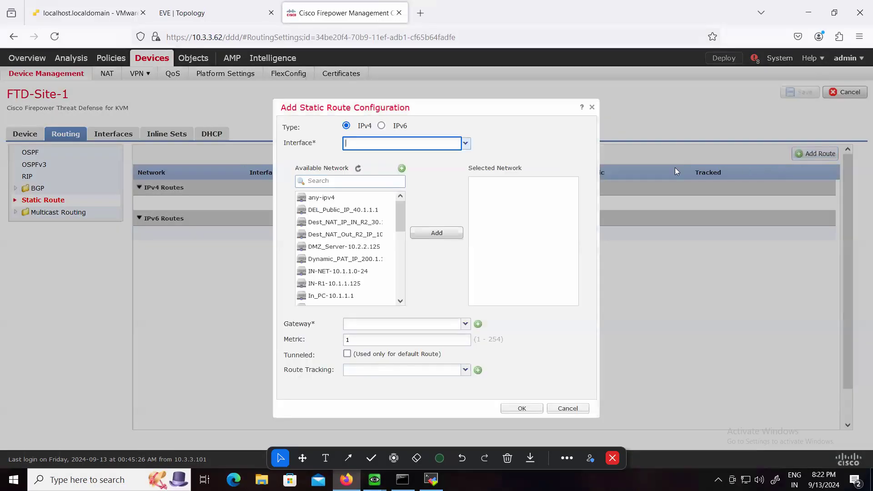
click(466, 144)
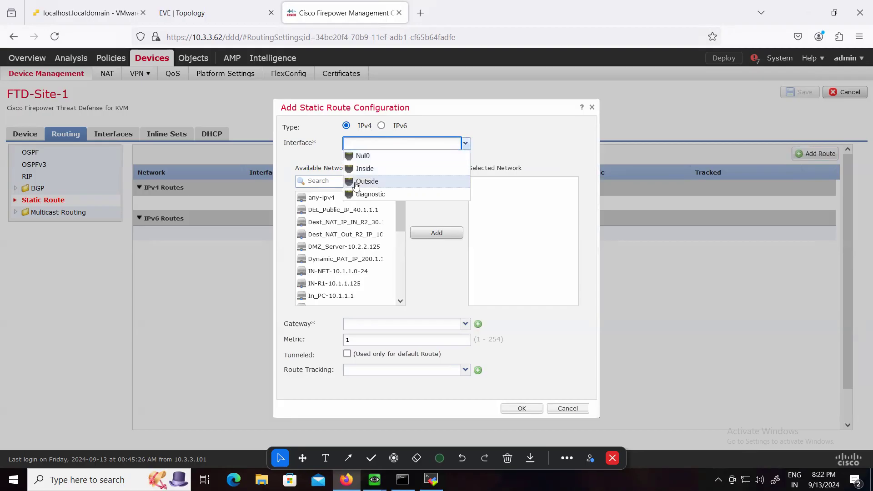
click(364, 182)
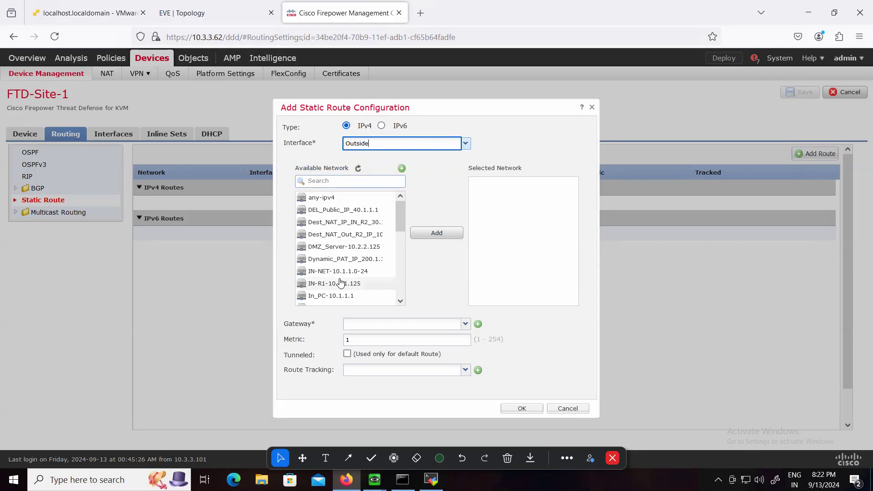
click(326, 199)
click(445, 235)
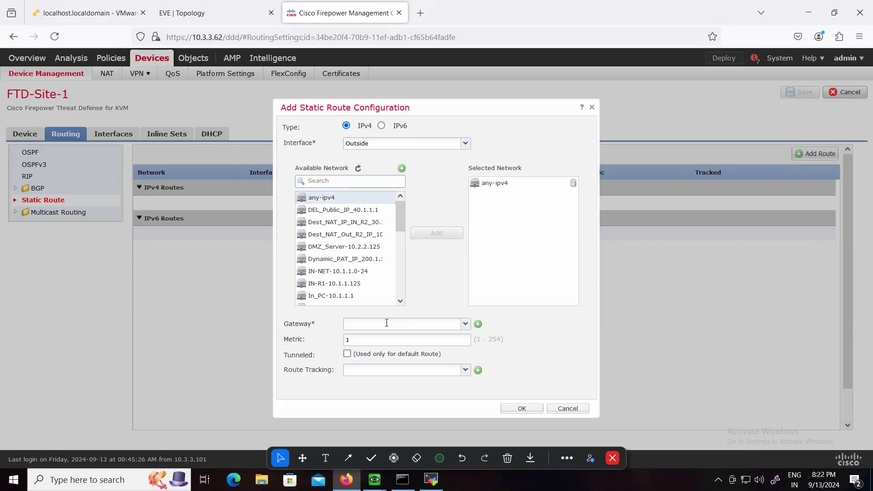
Check the topology and create a gateway network object named Site-1-Gateway-100.1.1.1 with network 100.1.1.1
click(202, 13)
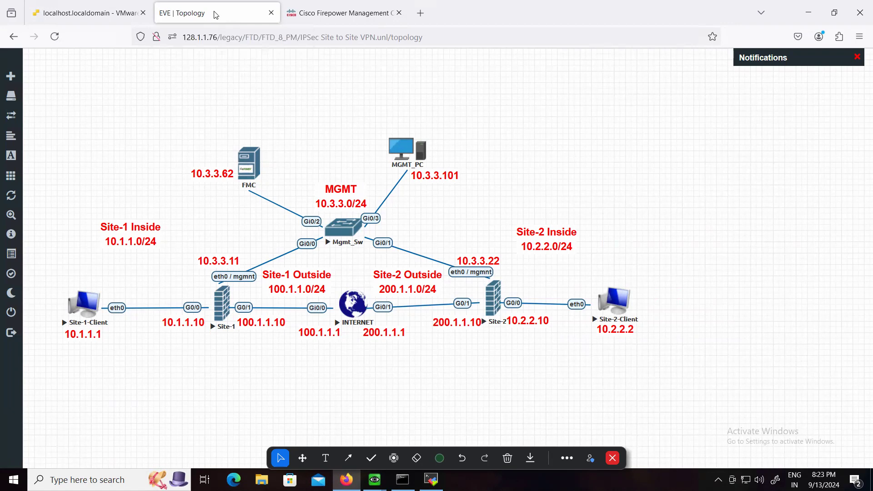
click(331, 16)
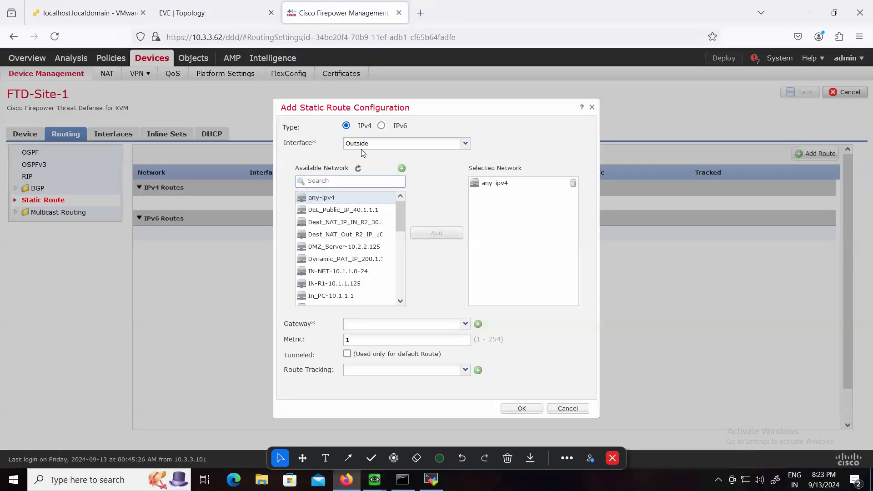
click(478, 323)
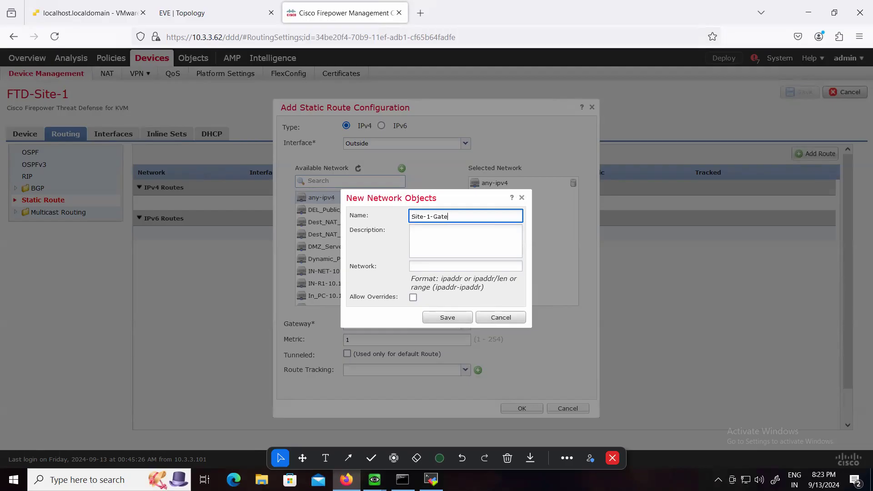
text(00)
click(441, 267)
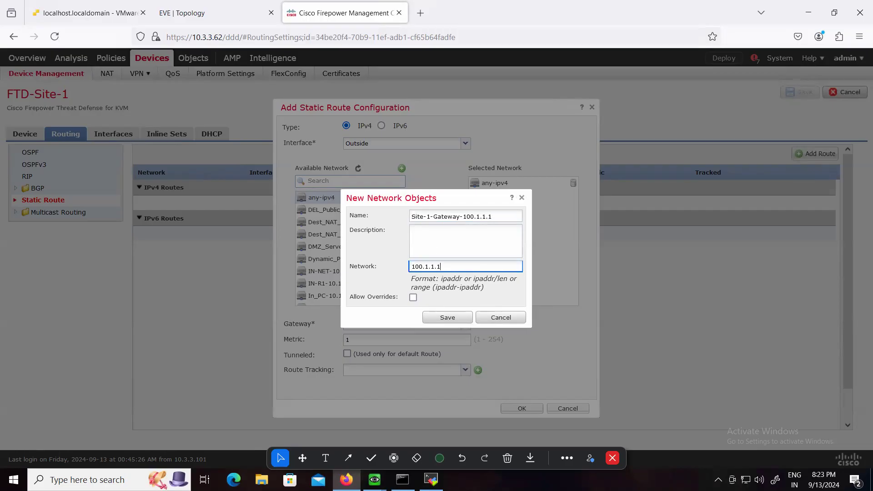
click(446, 314)
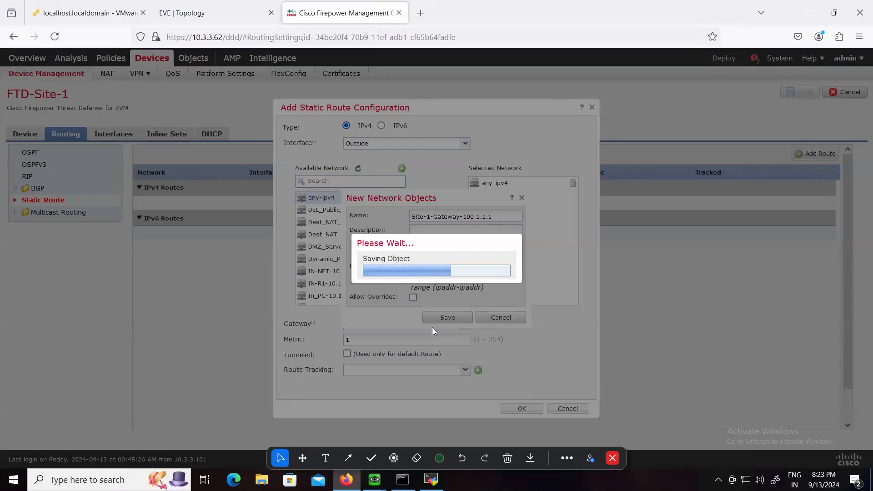
Answer no to the initial configuration dialog on the INTERNET router's console and return to the static route form
click(431, 480)
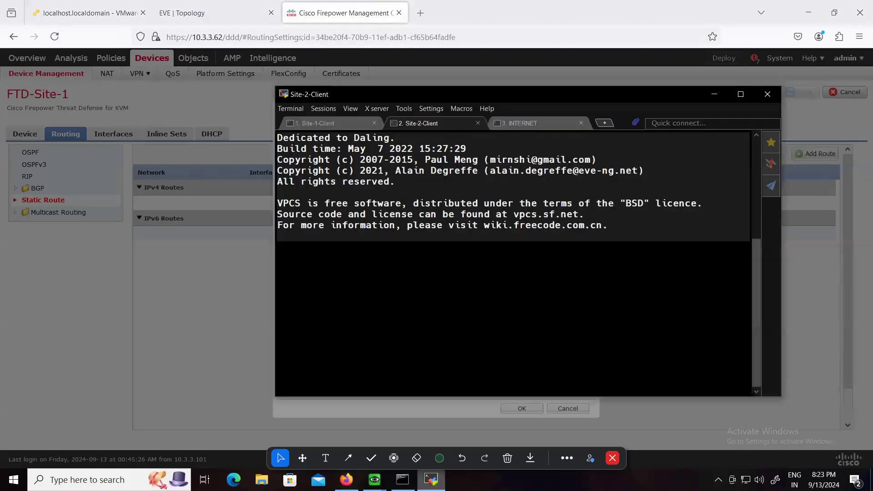
click(523, 123)
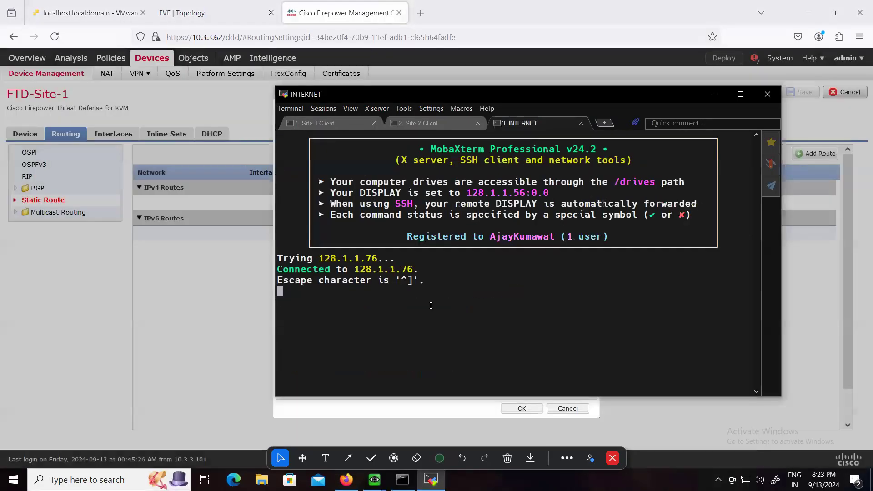
text(en)
key(Return)
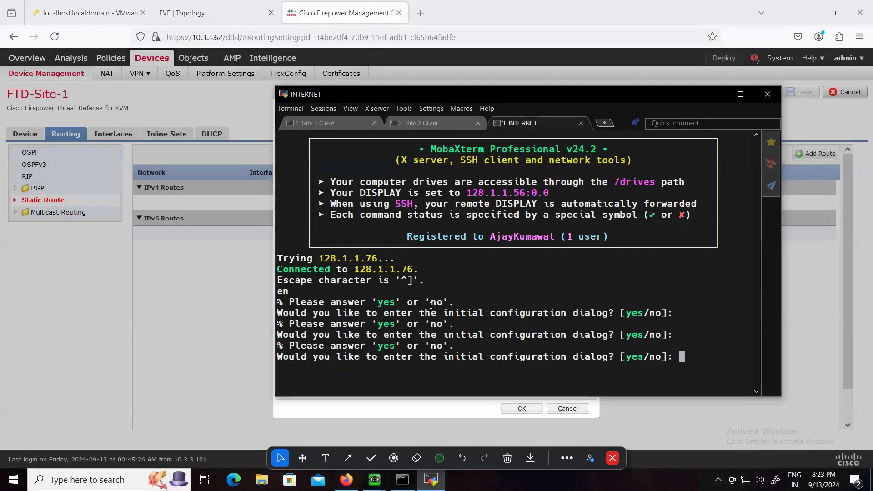
text(no)
key(Return)
click(439, 413)
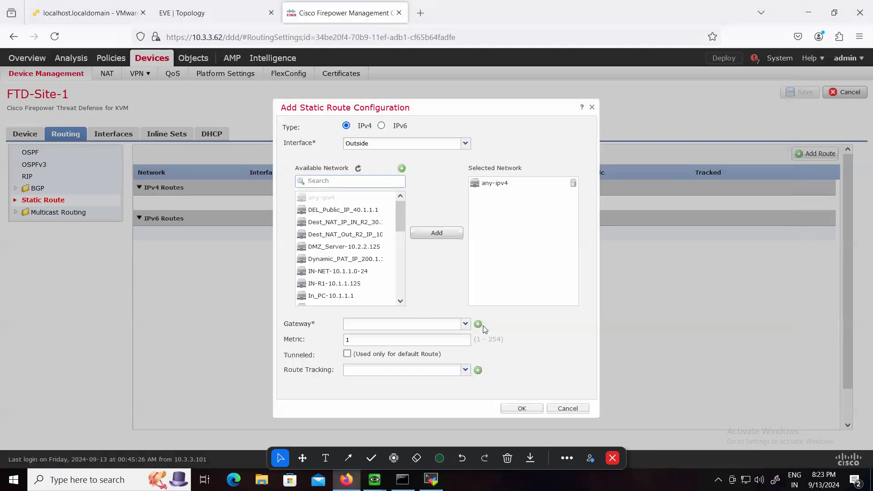
Set the static route's gateway to Site-1-Gateway-100.1.1.1 and confirm the route
click(465, 323)
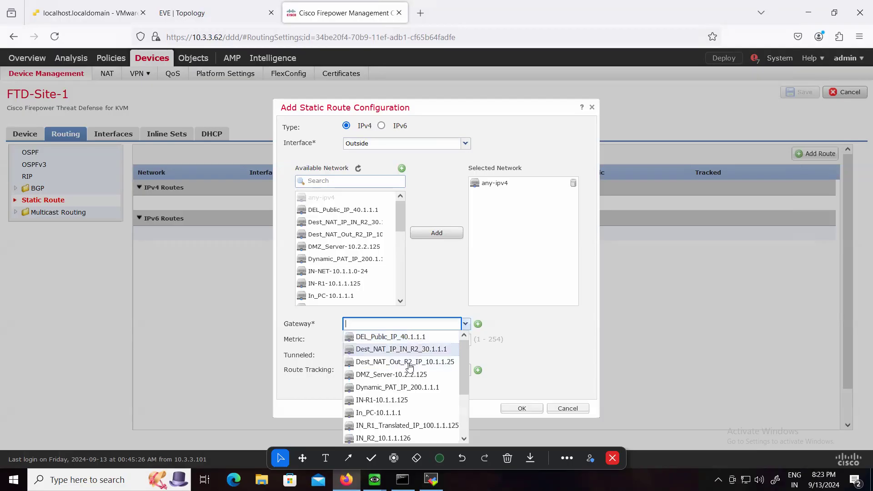
scroll(392, 424, down, 2)
click(392, 424)
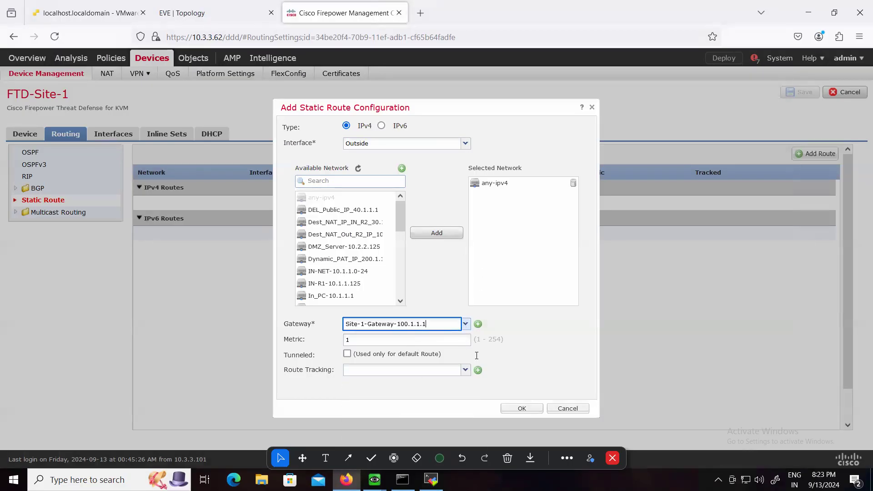
click(523, 408)
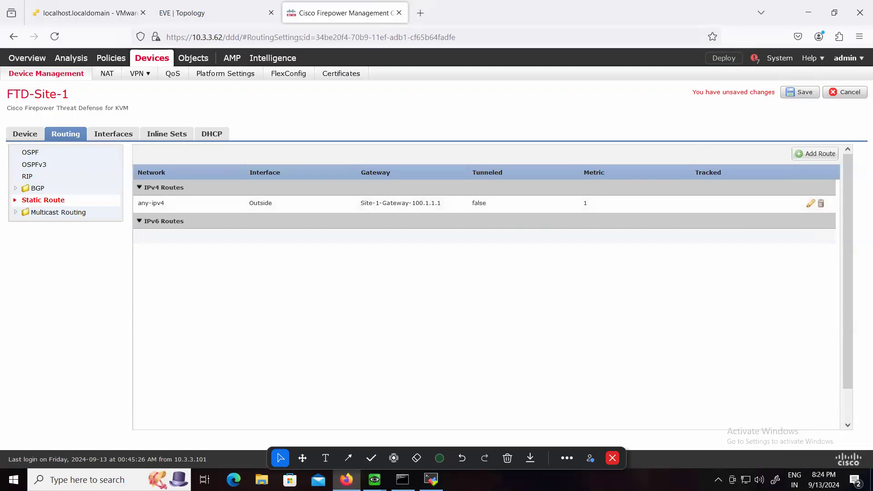
Display the routing table on the Site-1 firewall's console with show route
mouse_move(374, 479)
click(314, 424)
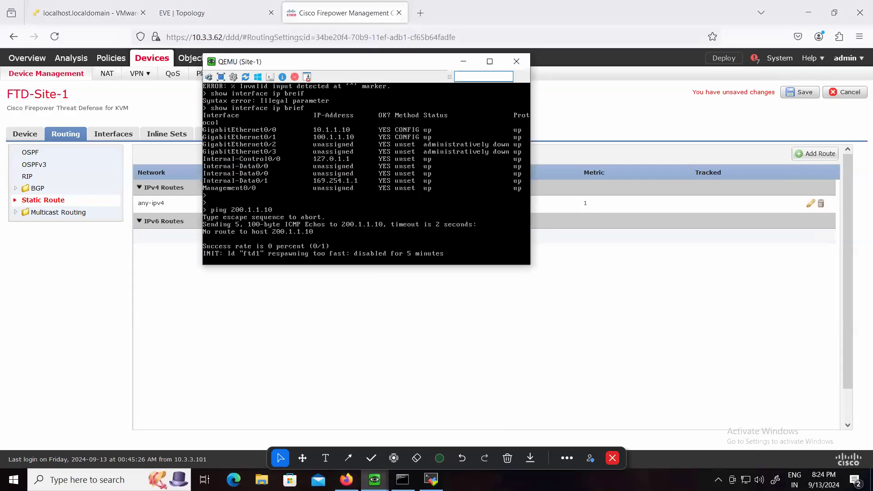
key(Return)
key(Return)
text(show ro)
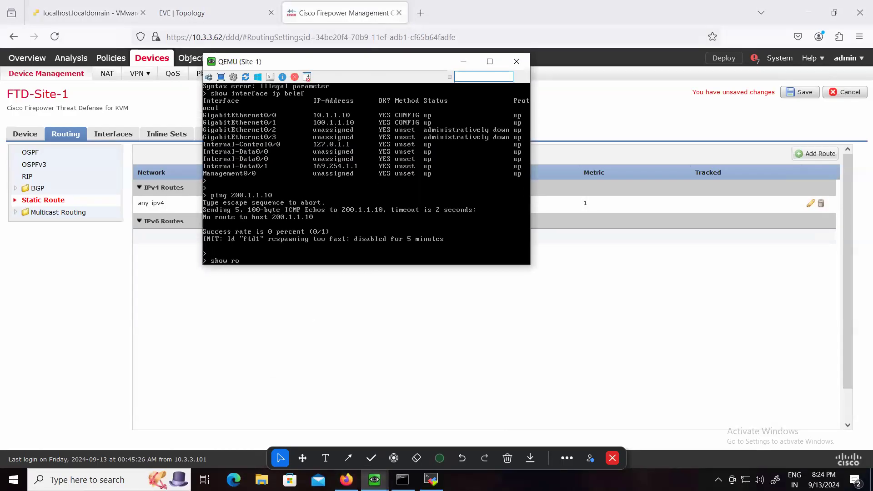
text(ute)
key(Return)
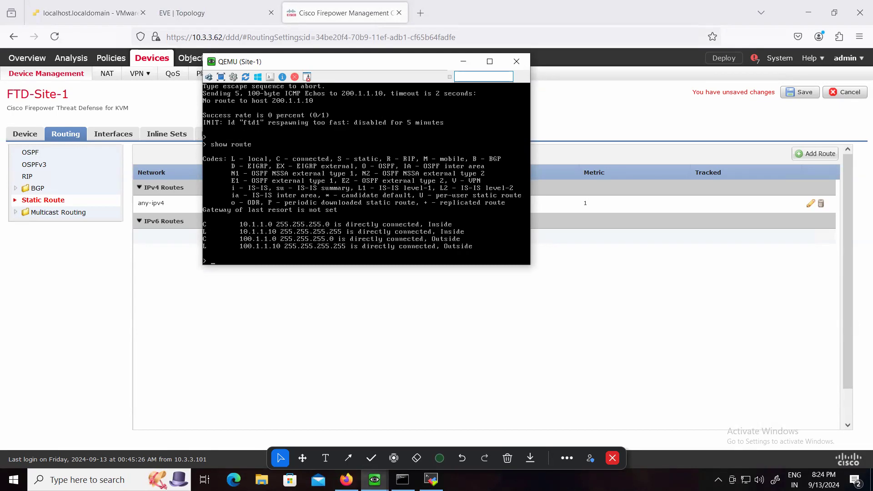
Save the routing changes, deploy them to FTD-Site-1 and open the deployment status
click(790, 92)
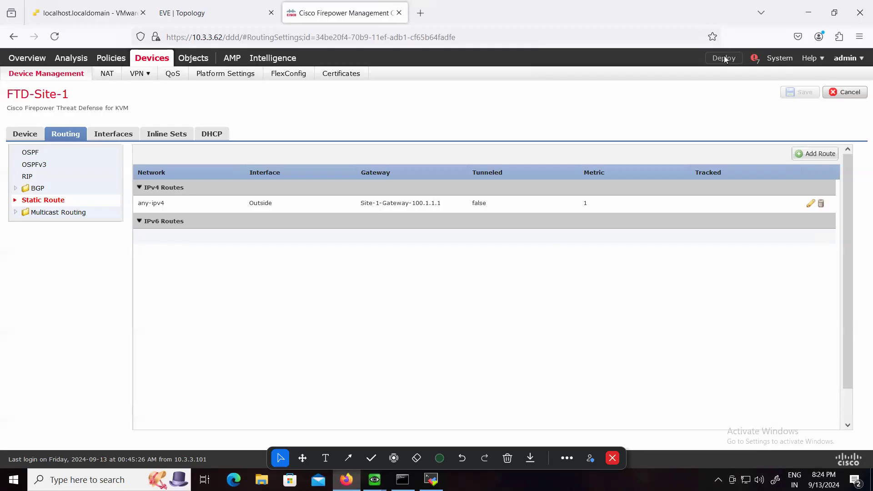
click(723, 58)
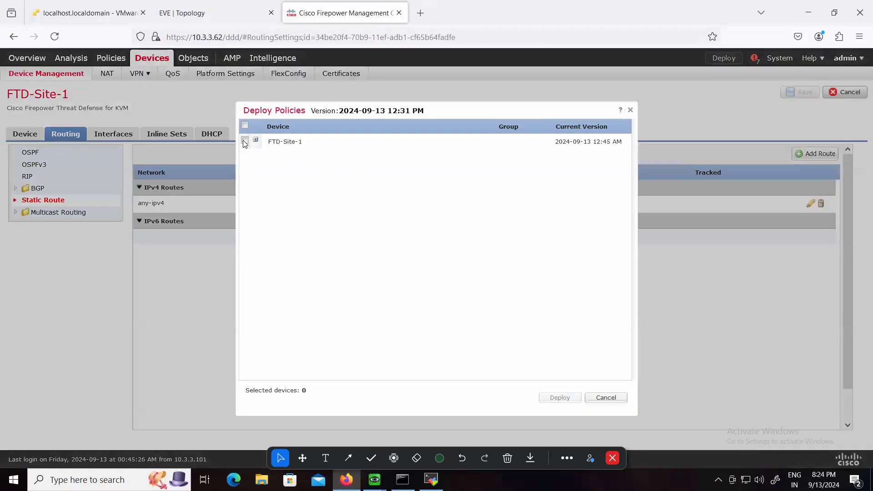
click(245, 141)
click(560, 397)
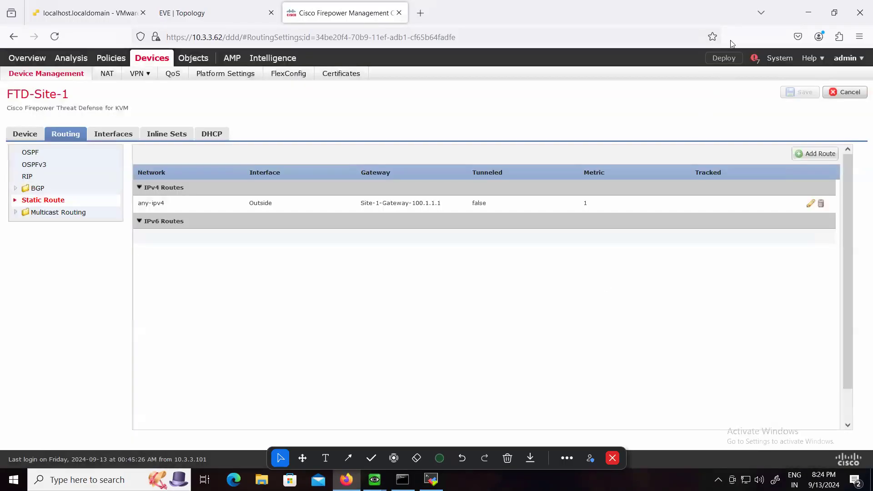
click(753, 59)
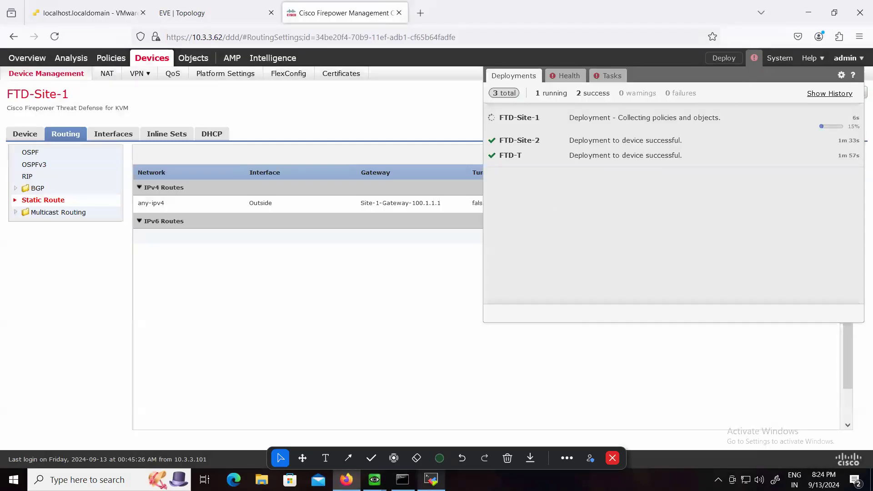
Look over the topology and bring up the INTERNET router's command prompt in front of the FMC deployment status
click(434, 481)
drag(464, 92, 348, 88)
click(212, 12)
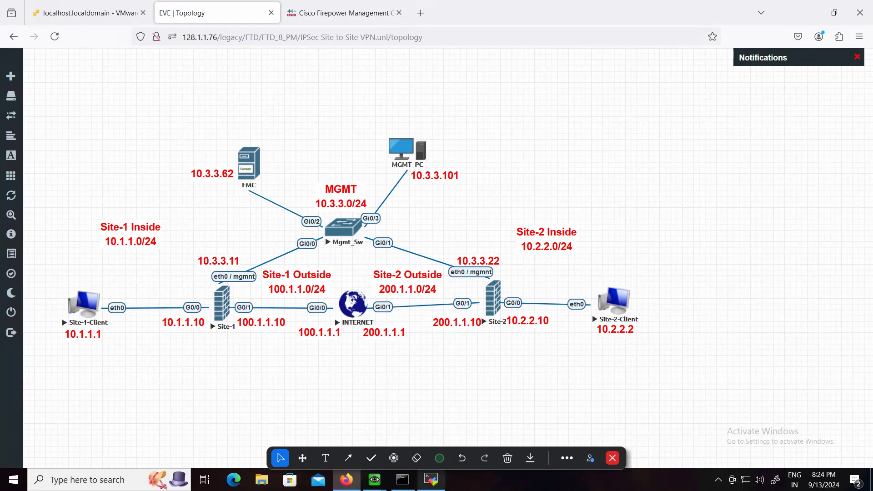
click(431, 479)
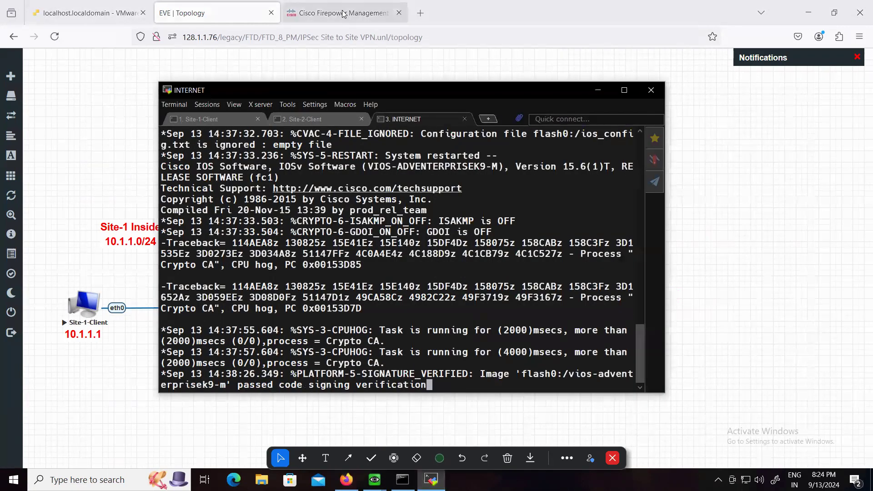
click(344, 12)
click(431, 479)
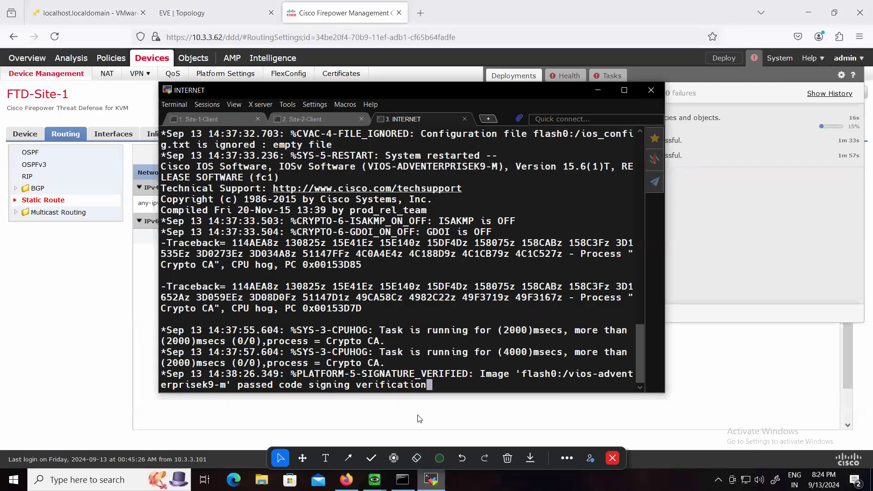
key(Return)
key(Return)
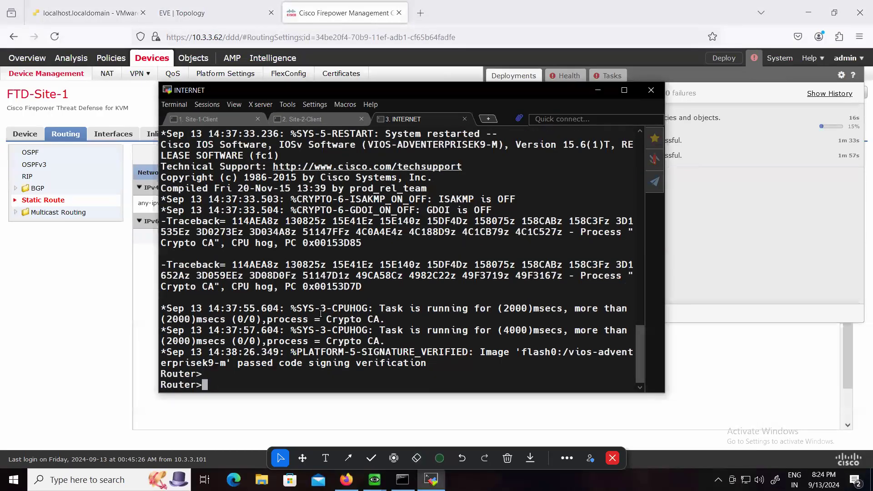
Enter privileged mode and global configuration mode on the INTERNET router with en and conf t
text(en)
key(Return)
text(cofn t)
key(BackSpace)
key(BackSpace)
key(BackSpace)
key(BackSpace)
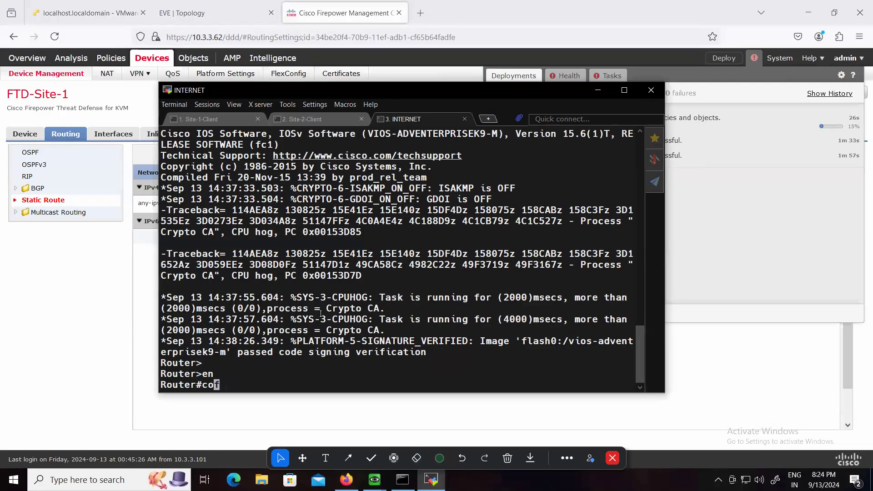
text(nft)
key(Left)
key(Return)
key(Return)
key(Return)
Set the router's hostname to INTERNET
text(ho)
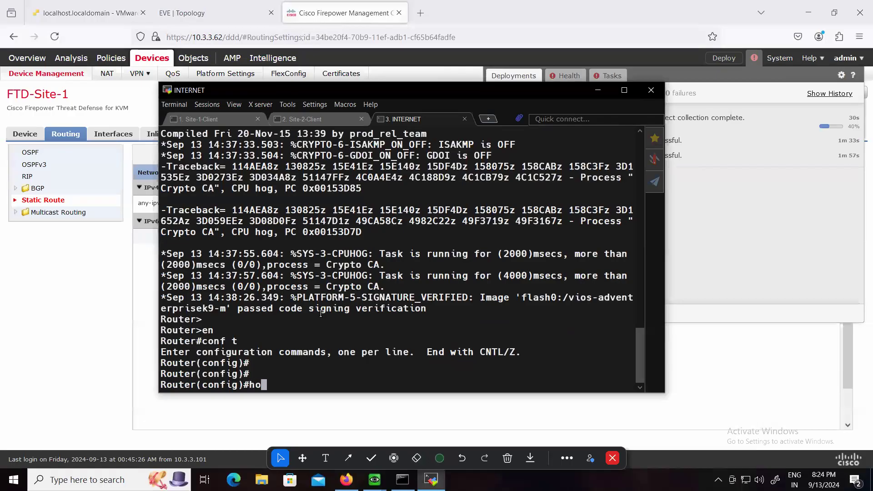
text(stname INTERNET)
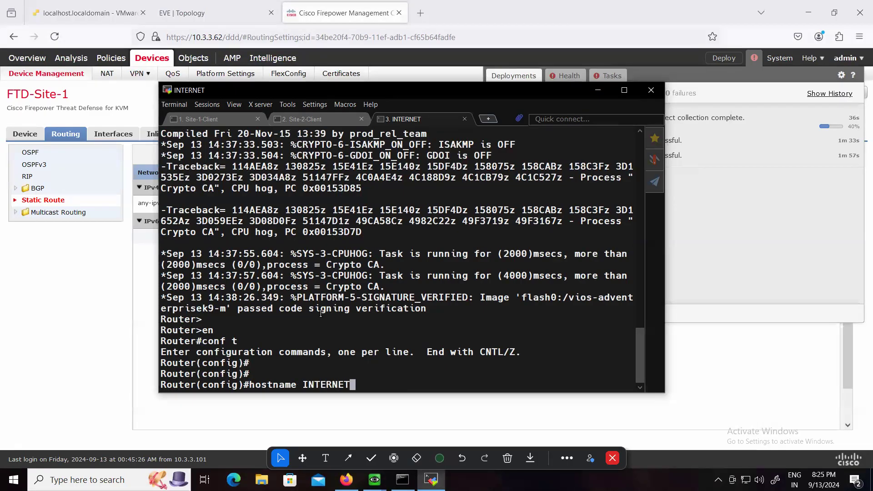
key(Return)
Configure interface g0/0 on the INTERNET router with address 100.1.1.1 255.255.255.0 and enable it with no sh
text(int g)
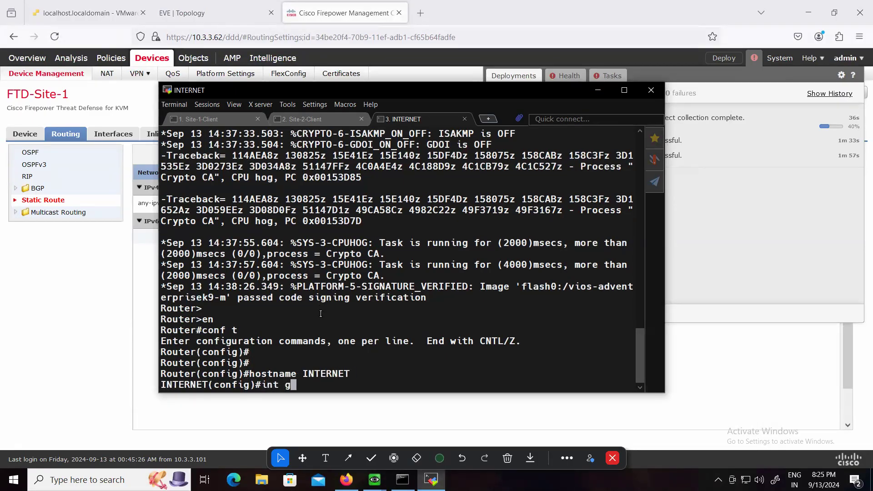
text(0/0)
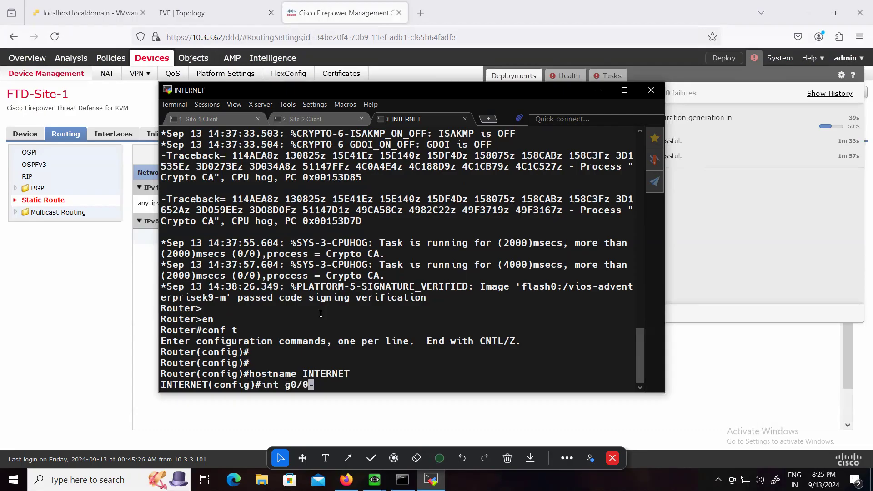
key(Return)
text(ip add)
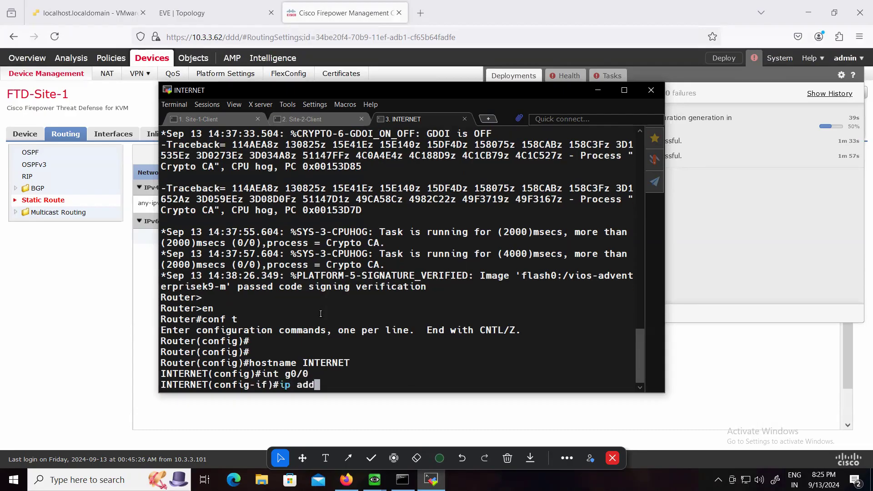
text( 100.1.1.1 255.255)
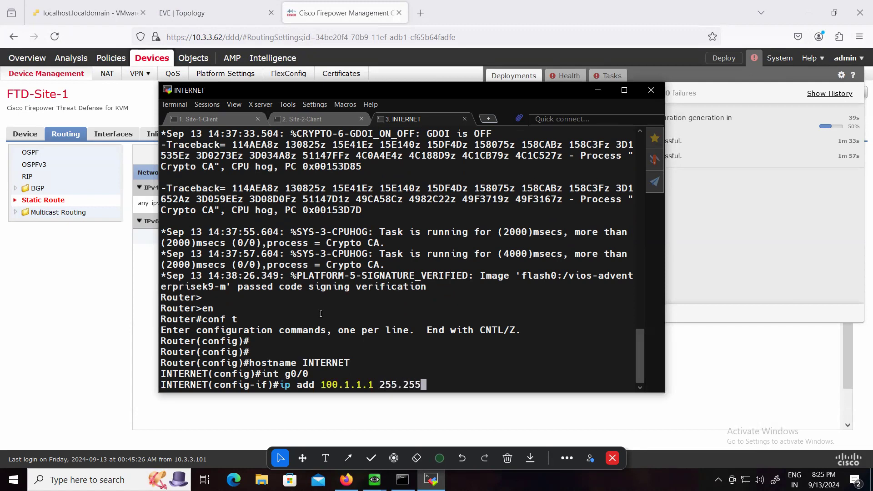
text(.255.0)
key(Return)
text(no sh)
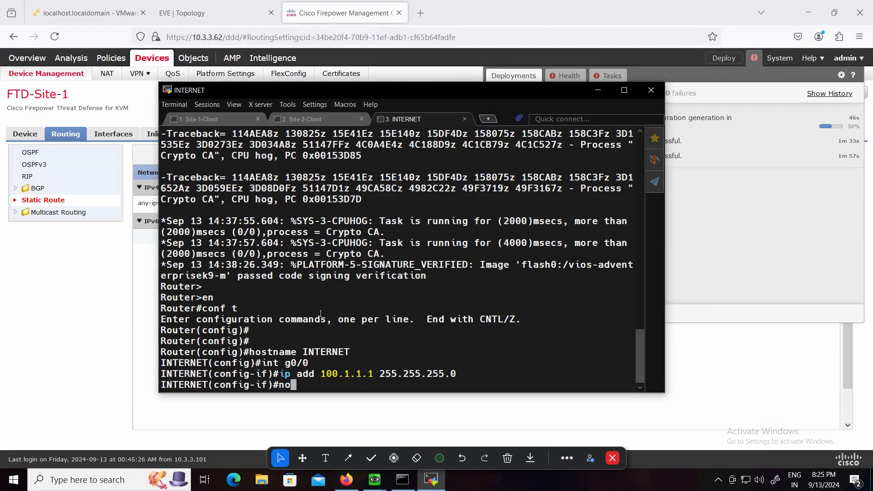
key(Return)
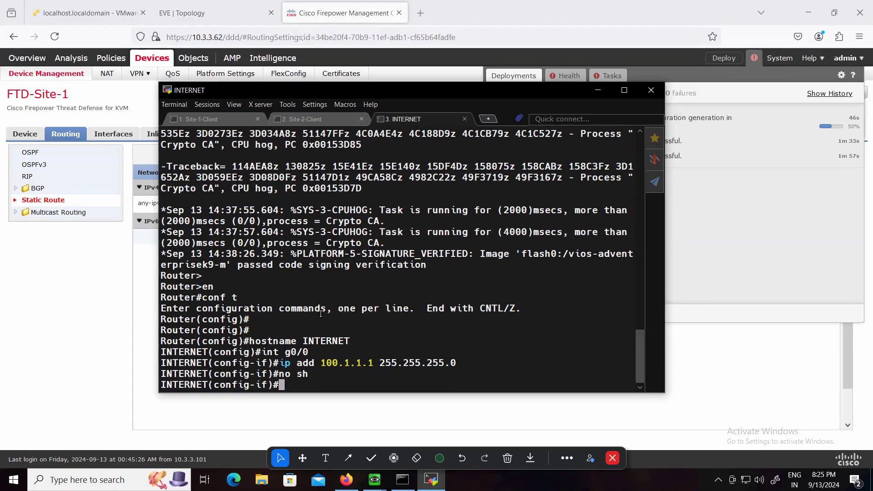
key(Return)
Enter interface g0/1 on the INTERNET router and assign it the address 200.1.1.1 255.255.255.0
key(Up)
key(Up)
key(BackSpace)
text(1)
key(Return)
key(Return)
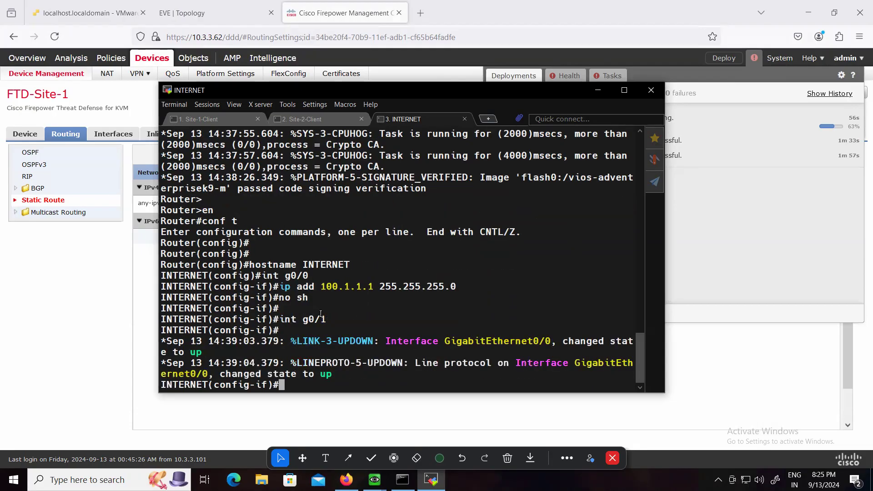
key(Return)
key(Up)
key(Up)
key(Up)
key(Left)
key(Left)
key(Left)
key(Left)
key(Left)
key(Left)
key(Left)
key(Left)
key(Left)
key(Left)
key(Left)
key(Left)
key(Left)
key(Left)
key(Left)
key(Left)
key(Left)
key(Left)
key(Left)
key(Left)
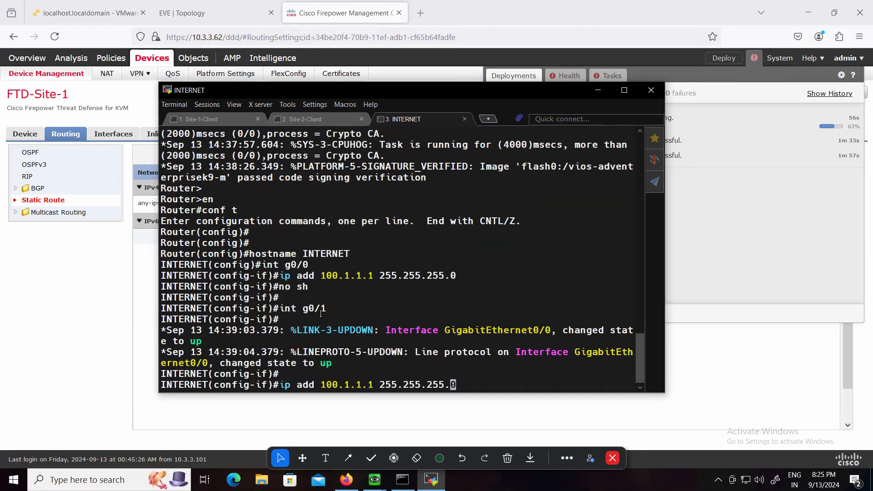
key(BackSpace)
text(2)
Enable interface g0/1 with no sh and save the INTERNET router's configuration with do wr
key(Return)
key(Return)
key(Up)
key(Up)
key(Up)
key(Return)
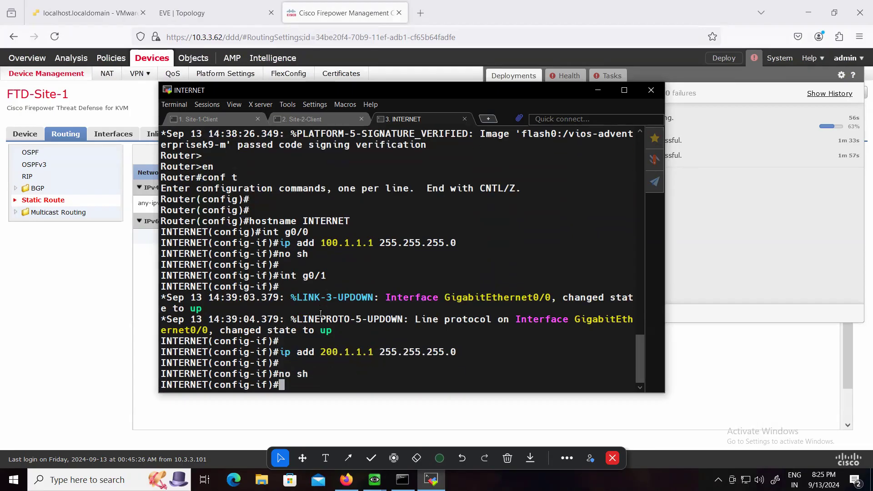
key(Return)
text(do wr)
key(Return)
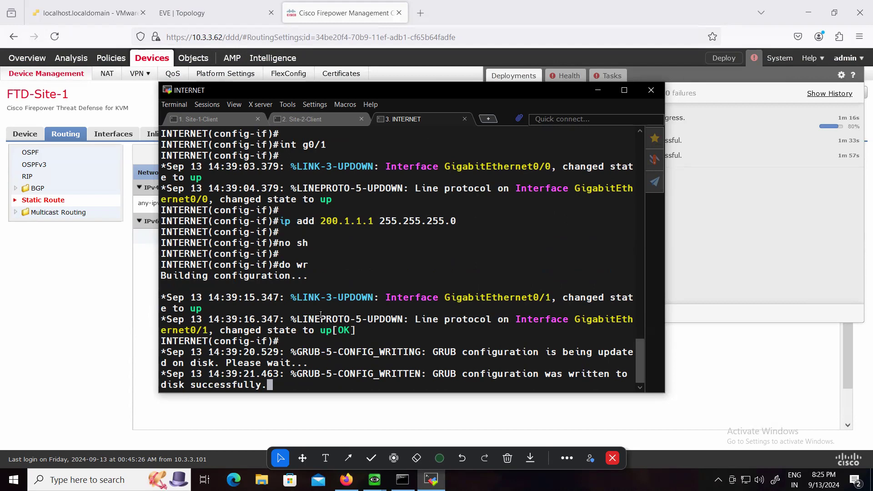
key(Return)
key(Return)
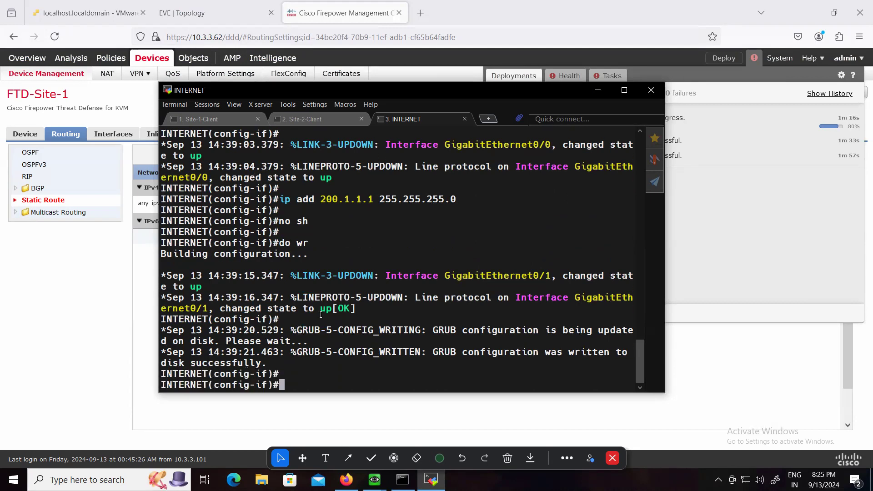
Minimize the INTERNET router terminal, switch to the Site-1 firewall's console and ping the gateway 100.1.1.1
click(597, 91)
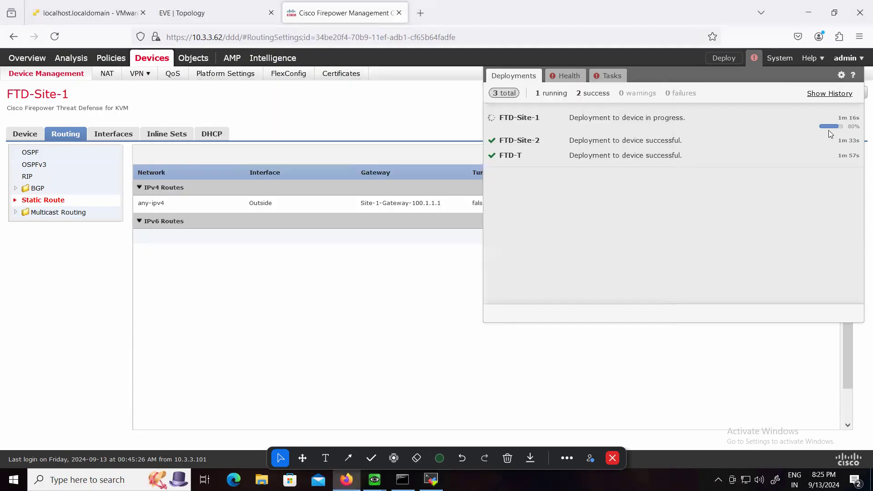
click(375, 479)
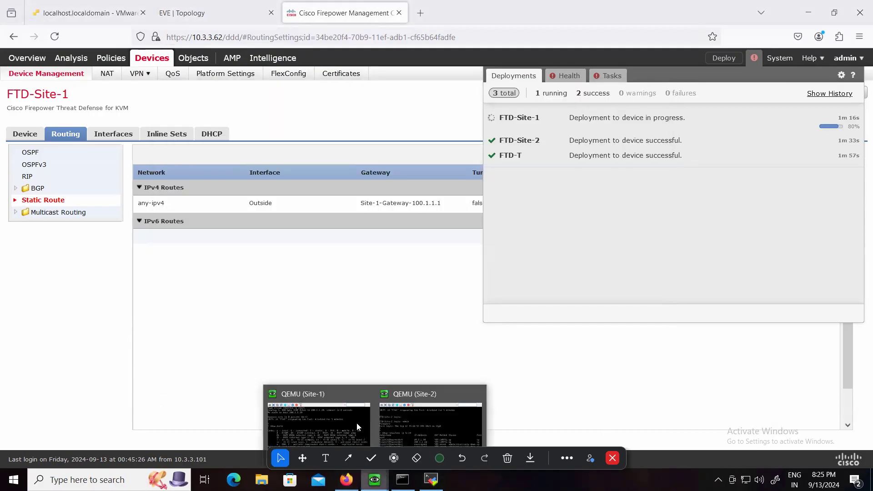
click(359, 426)
key(Return)
text(ping 100.1.1.1)
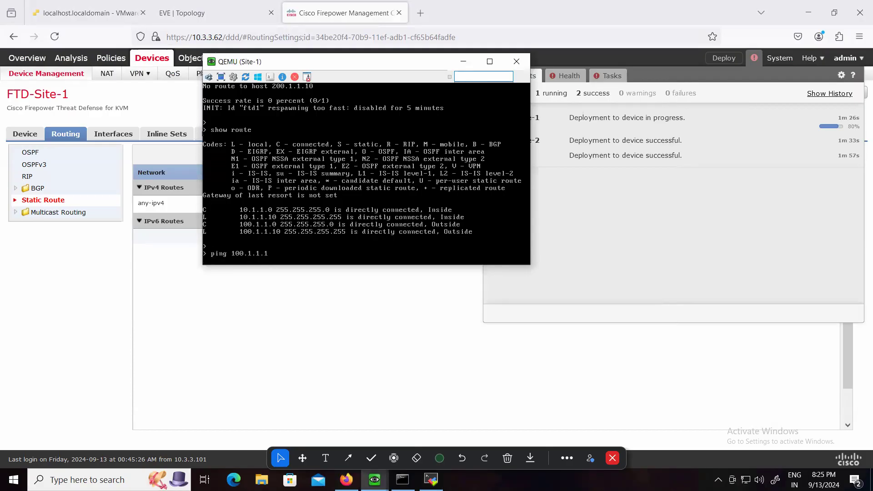
key(Return)
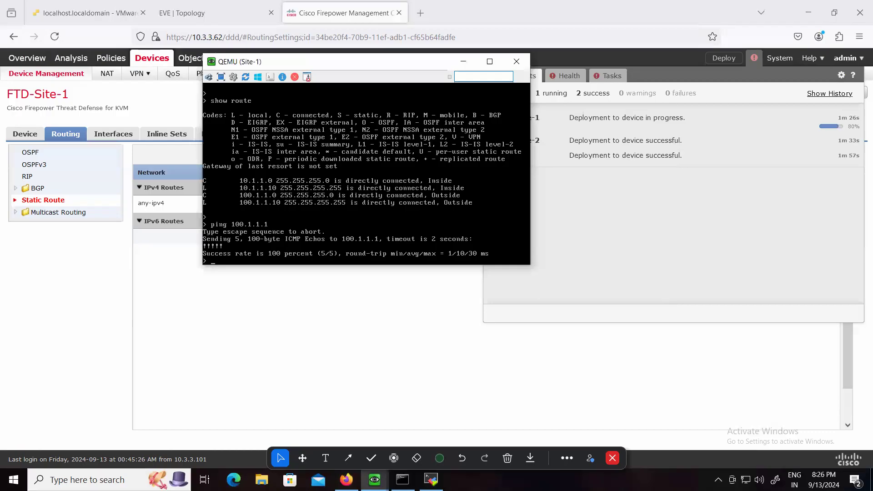
key(Return)
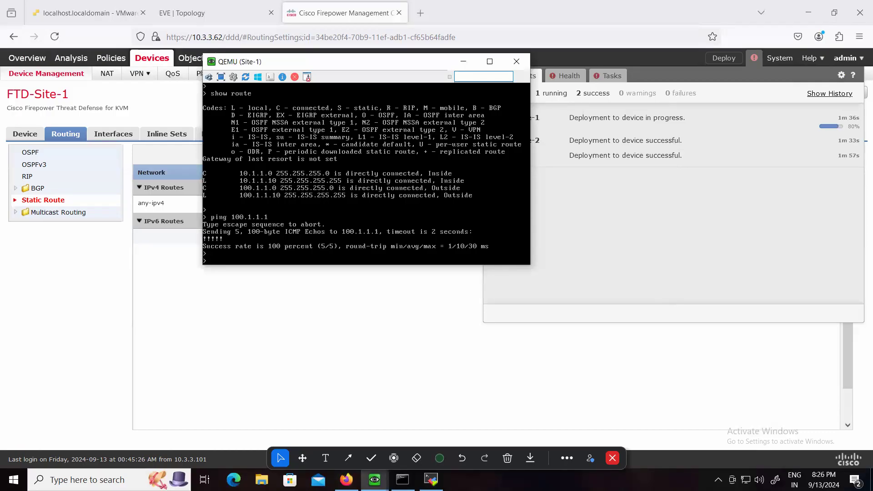
Ping the Site-2 firewall's outside address 200.1.1.10 from the Site-1 console
text(2)
key(BackSpace)
key(Up)
key(BackSpace)
key(BackSpace)
key(BackSpace)
key(BackSpace)
text(200.1.1.10)
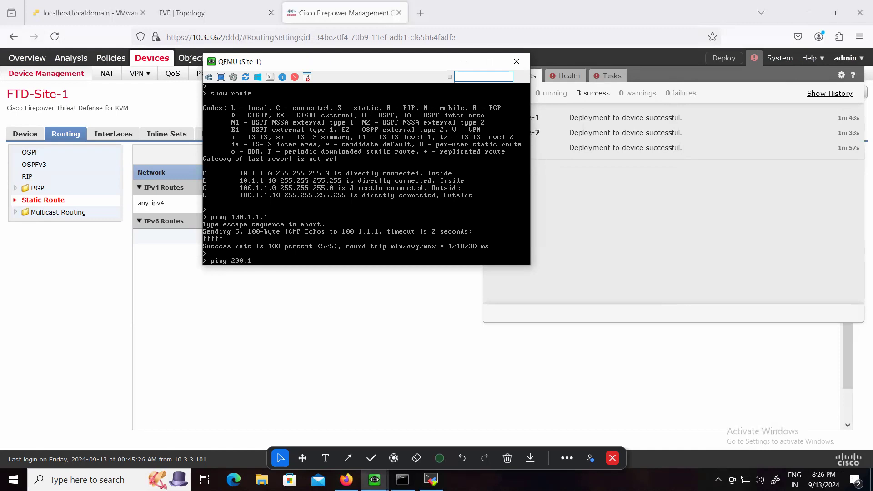
key(Return)
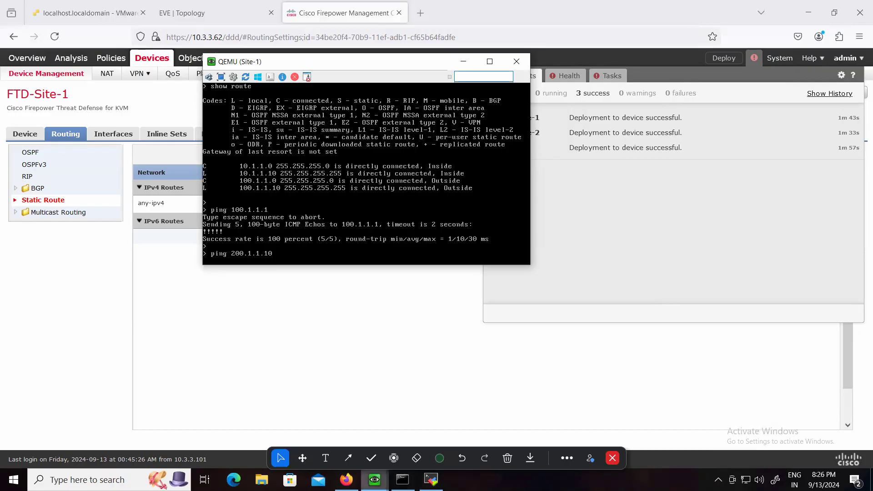
click(374, 480)
mouse_move(410, 416)
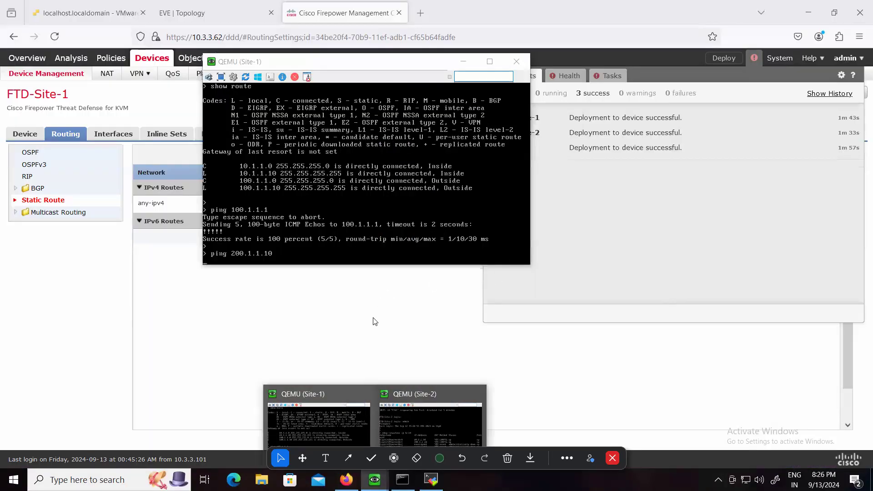
click(367, 200)
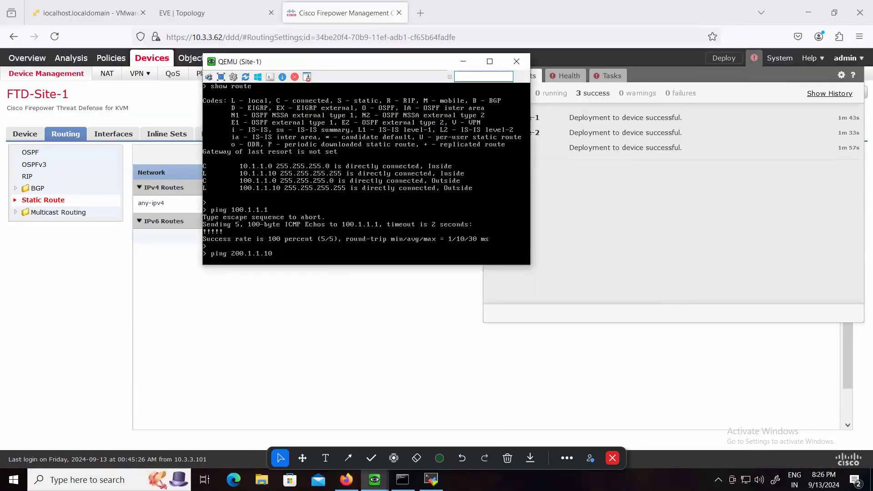
key(Return)
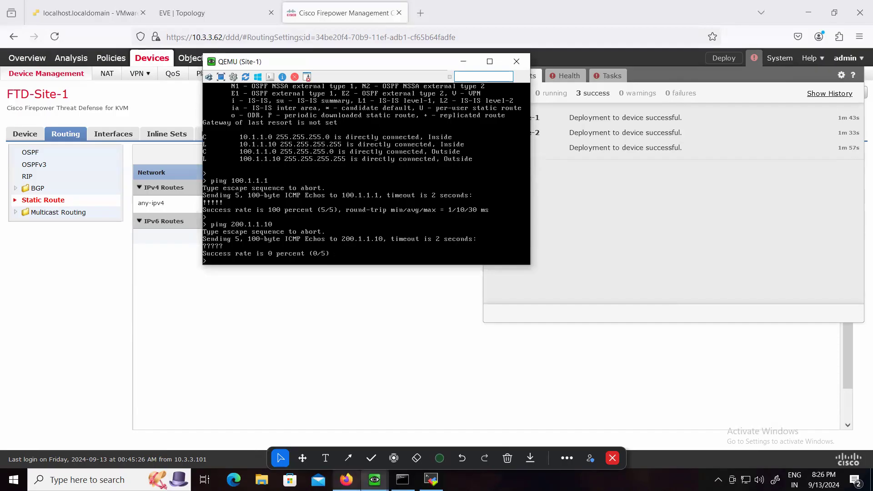
Switch to the Site-2 firewall's console, list the available debug options and run debug icmp trace
click(435, 433)
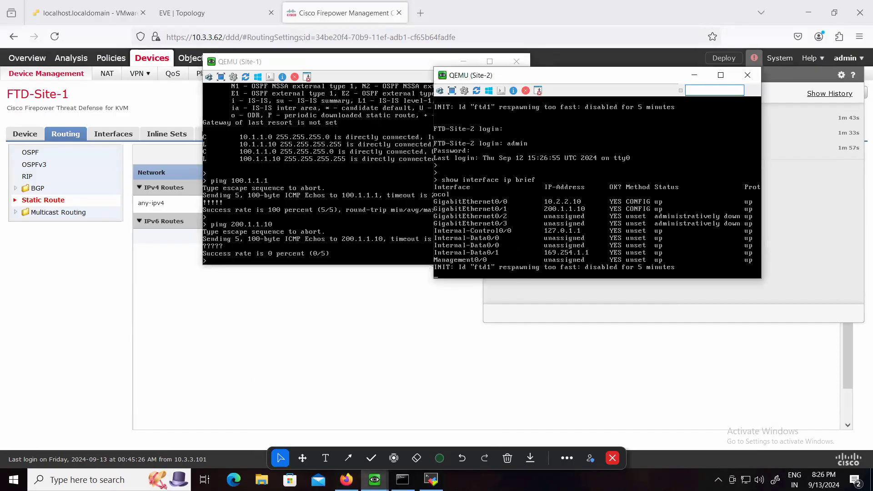
key(Return)
key(Return)
text(debug)
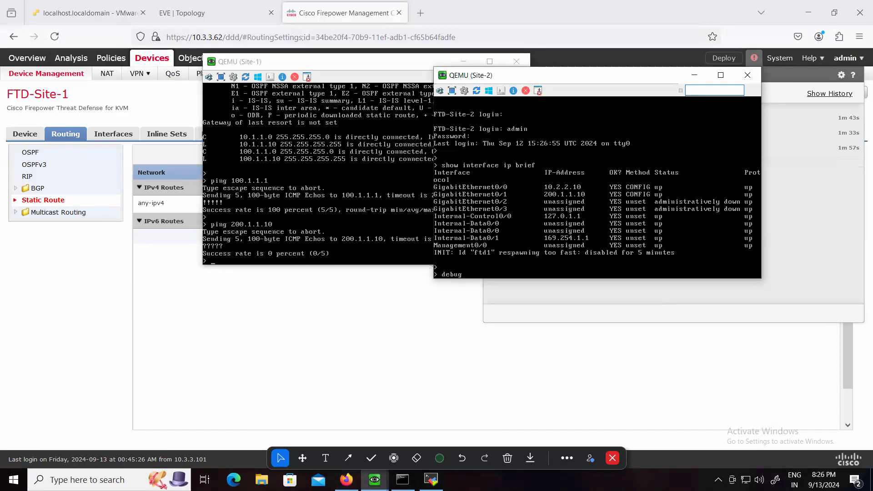
text(ip)
key(Tab)
key(Tab)
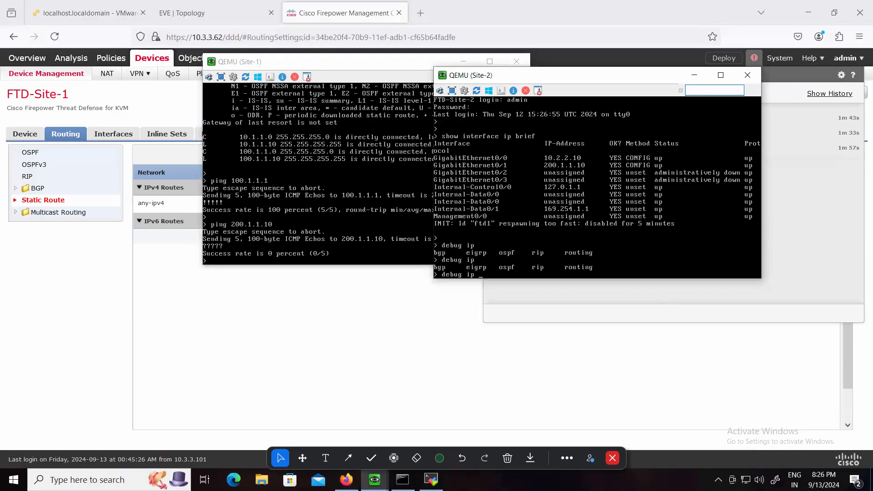
key(BackSpace)
key(BackSpace)
key(Tab)
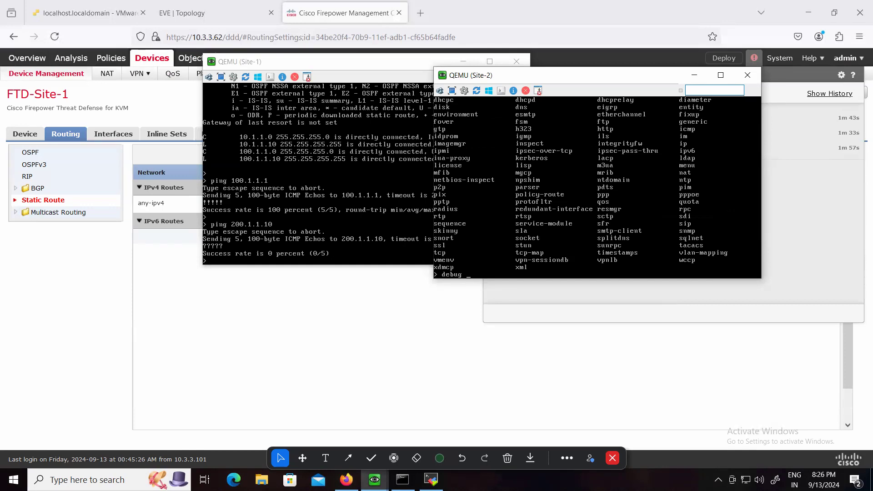
text(icmp trace)
key(Return)
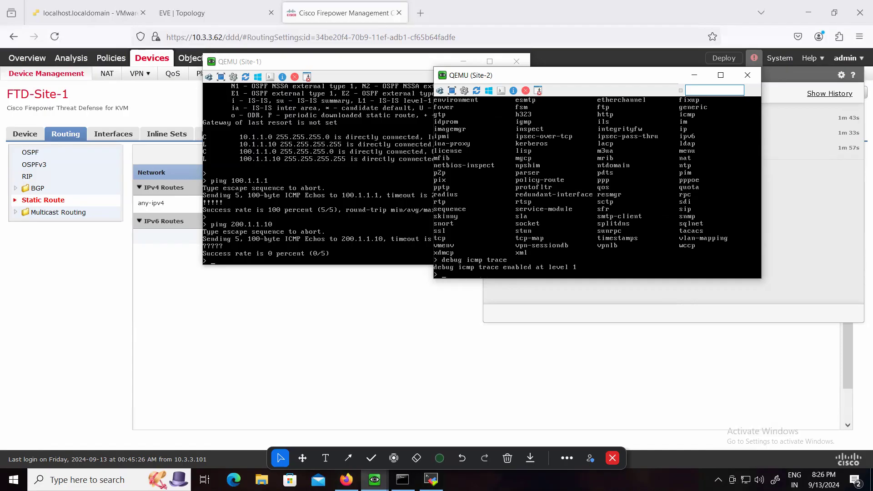
Repeat the ping to 200.1.1.10 from the Site-1 console while the Site-2 ICMP trace is running
click(347, 238)
key(Up)
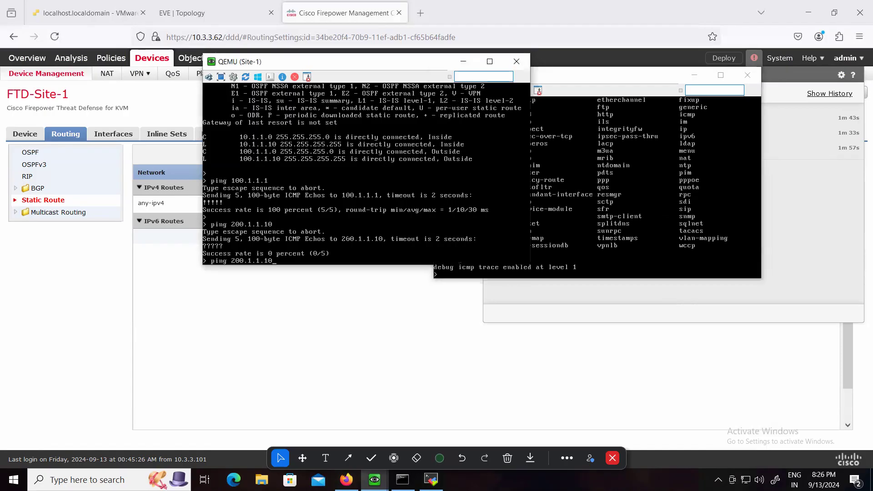
key(Return)
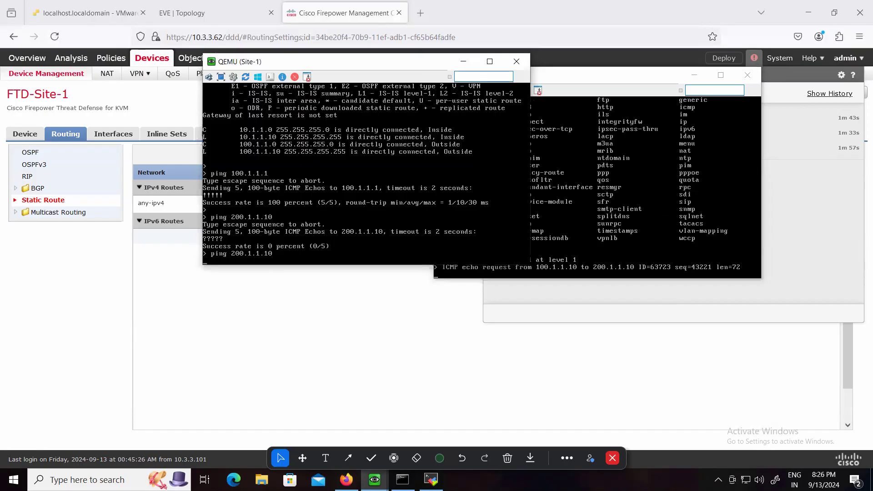
Turn off all debugging on the Site-2 firewall with undebug all
click(632, 275)
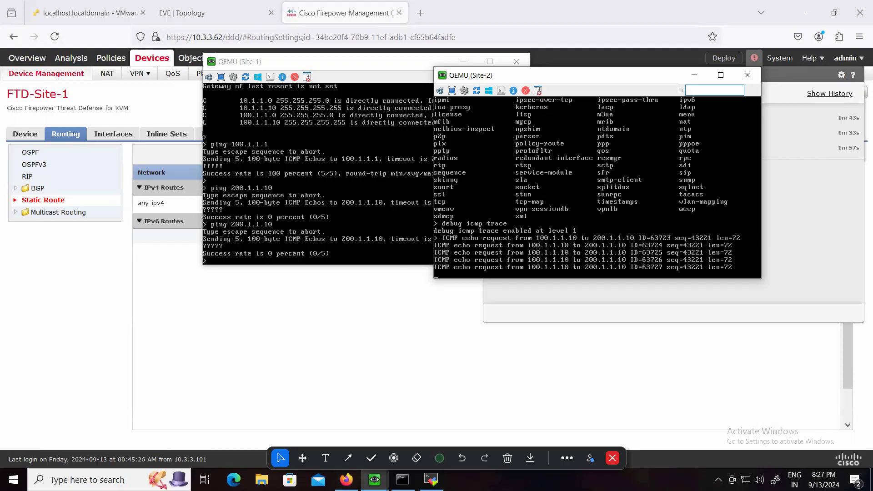
key(Return)
key(Return)
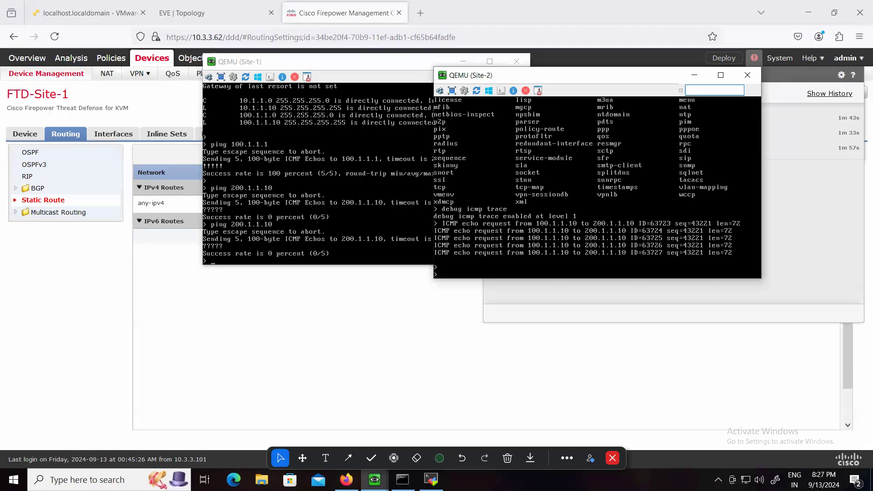
text(no)
key(BackSpace)
text(undebug all)
key(Return)
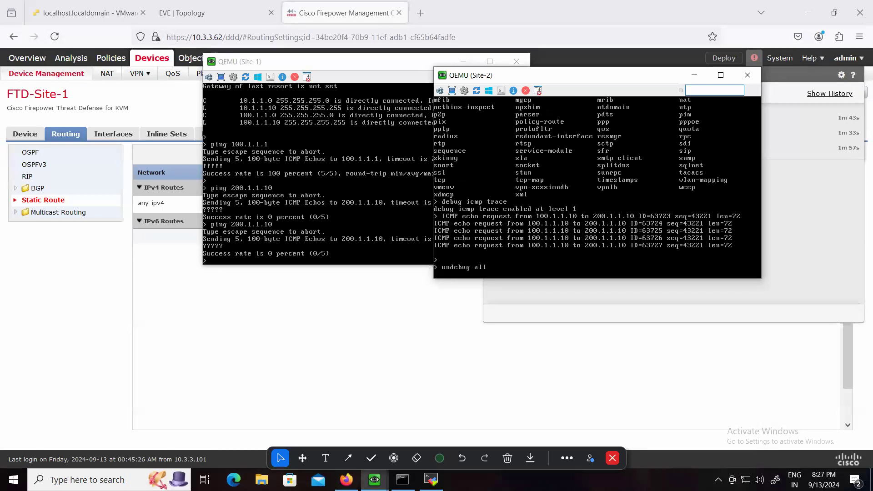
Minimize the Site-1 and Site-2 firewall consoles to return to the FMC deployment status
click(340, 196)
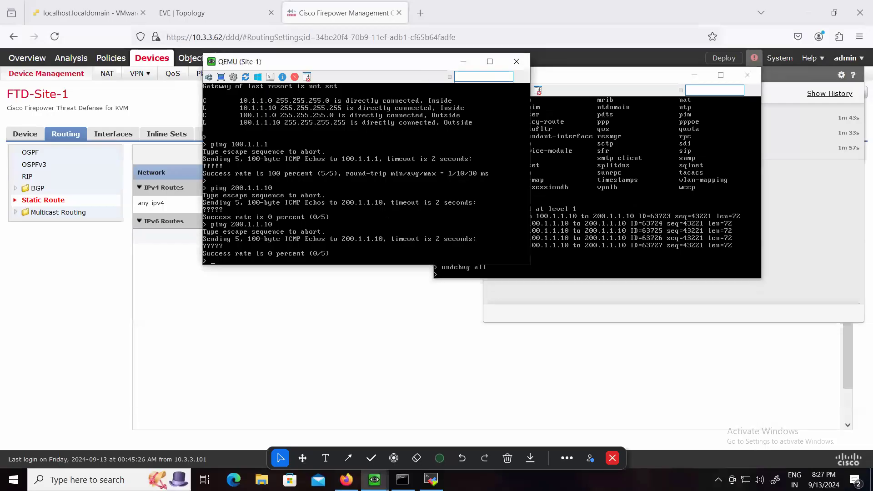
click(464, 62)
click(694, 75)
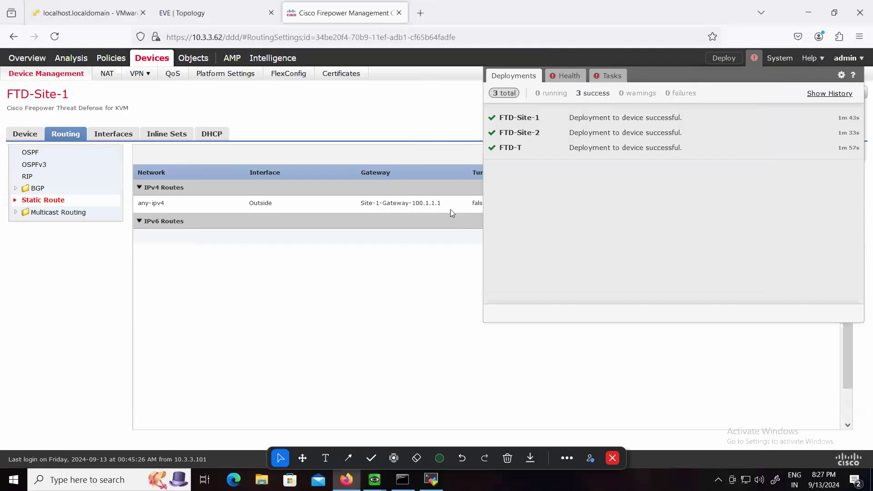
Close the deployment status and open the routing configuration of the FTD-Site-2 device
click(425, 248)
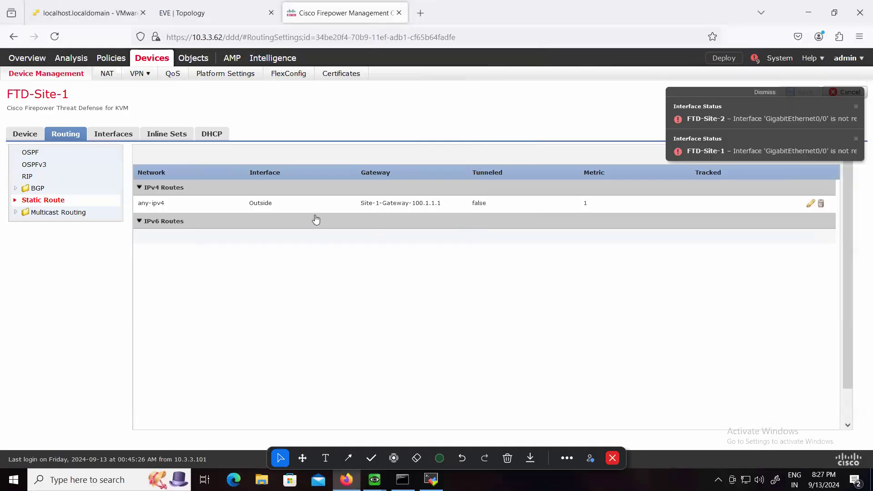
click(57, 74)
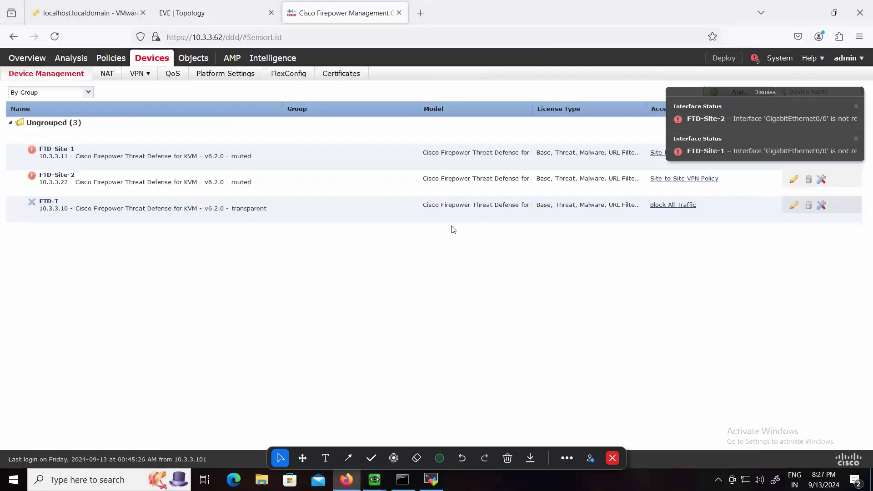
click(53, 177)
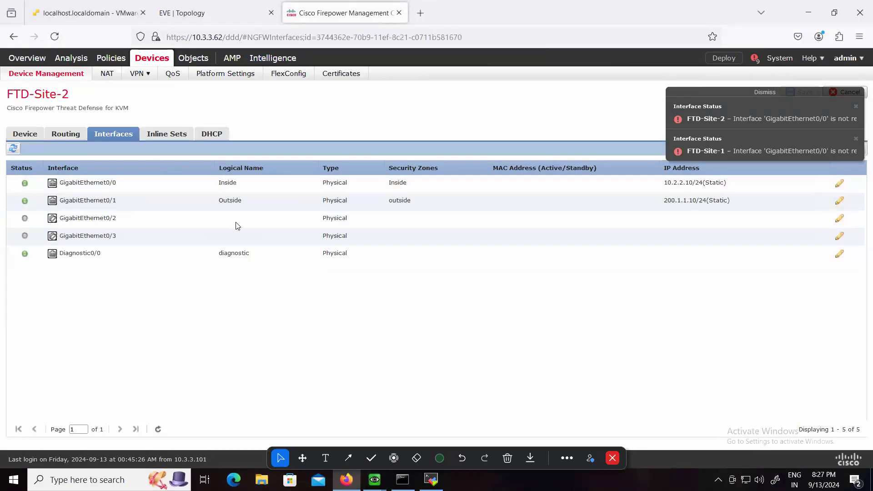
click(66, 134)
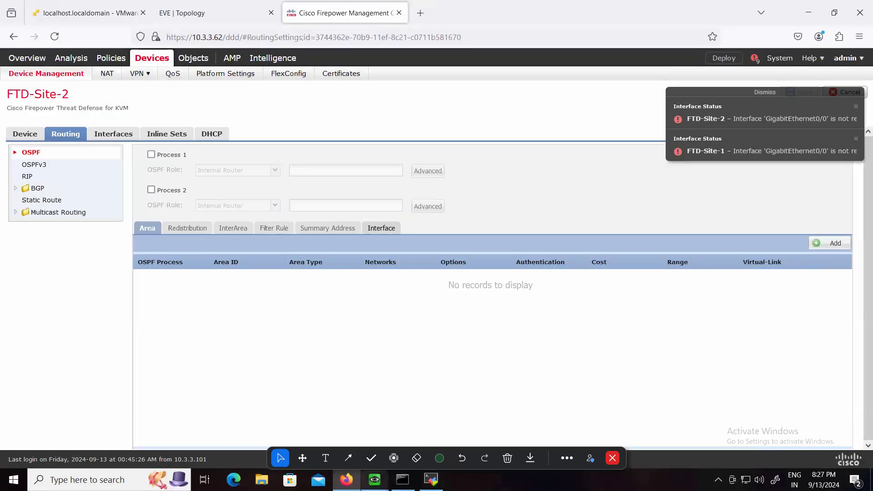
Switch to the Site-1 firewall console, display its routing table with show route, and return to the FMC
click(374, 480)
click(312, 423)
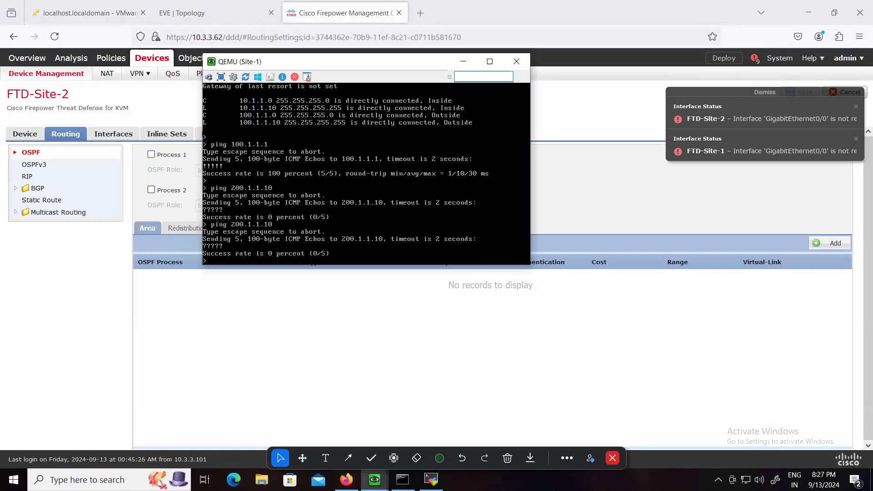
key(Return)
text(show rout)
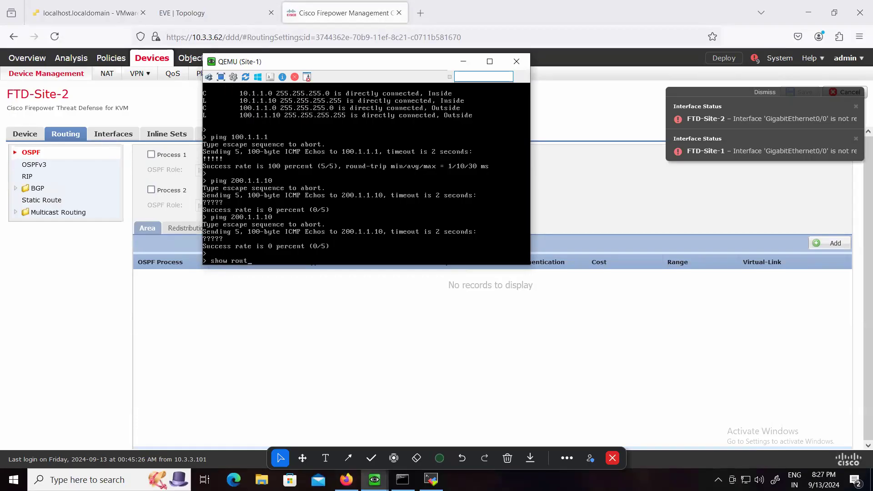
text(e)
key(Return)
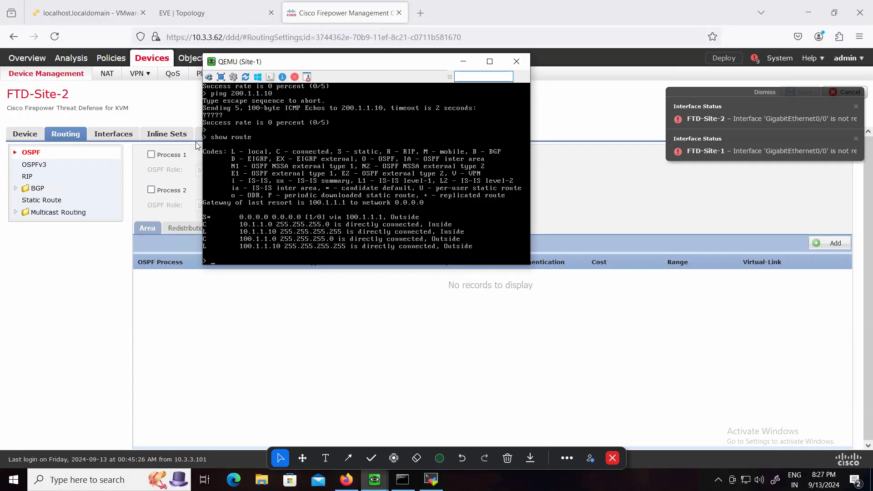
click(176, 327)
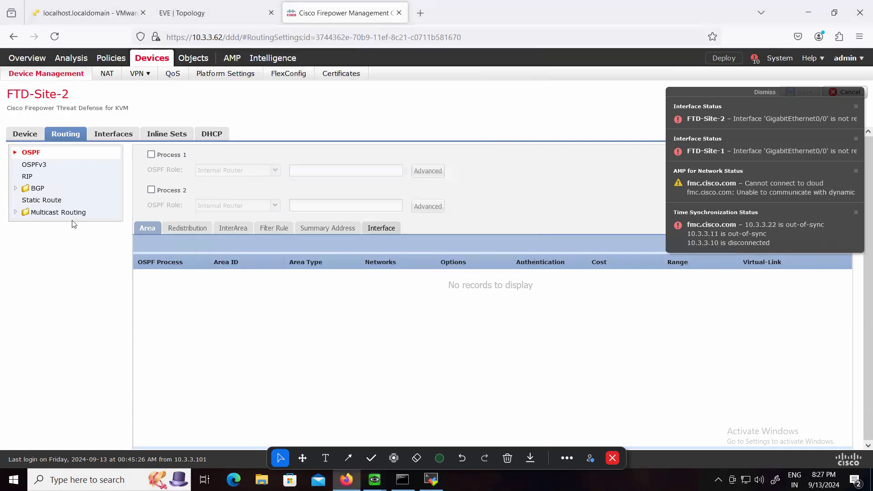
Start a new IPv4 static route on FTD-Site-2 with interface Outside and any-ipv4 as the selected network
click(50, 200)
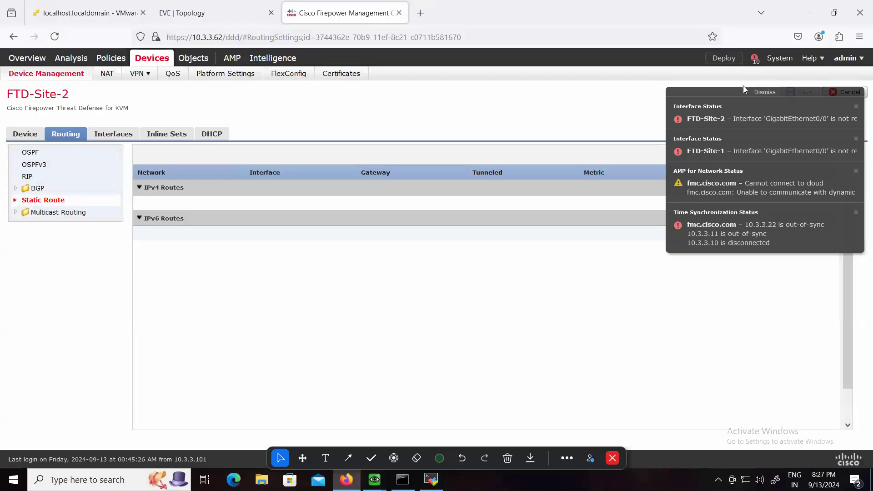
click(813, 153)
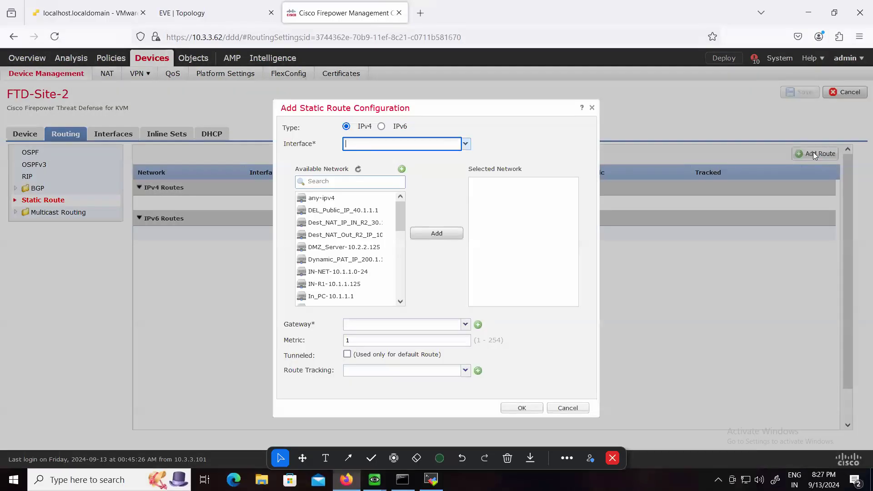
click(466, 144)
click(376, 180)
scroll(346, 293, down, 5)
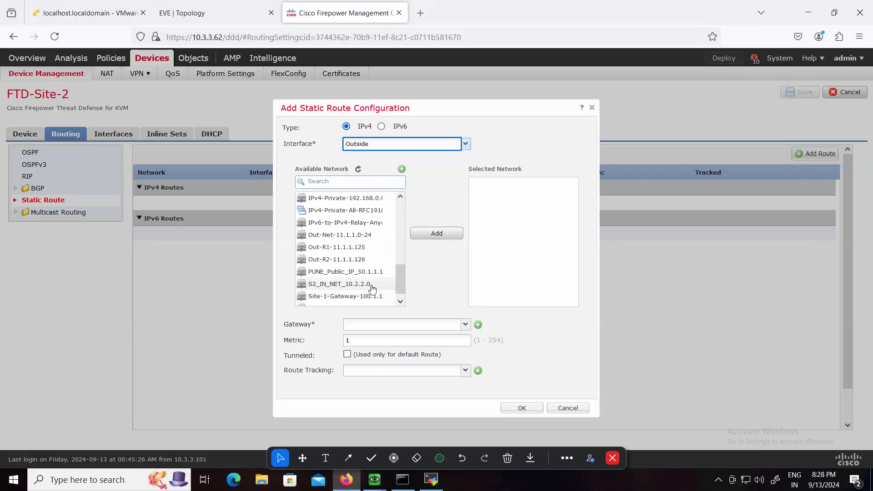
scroll(382, 286, down, 1)
scroll(364, 218, up, 6)
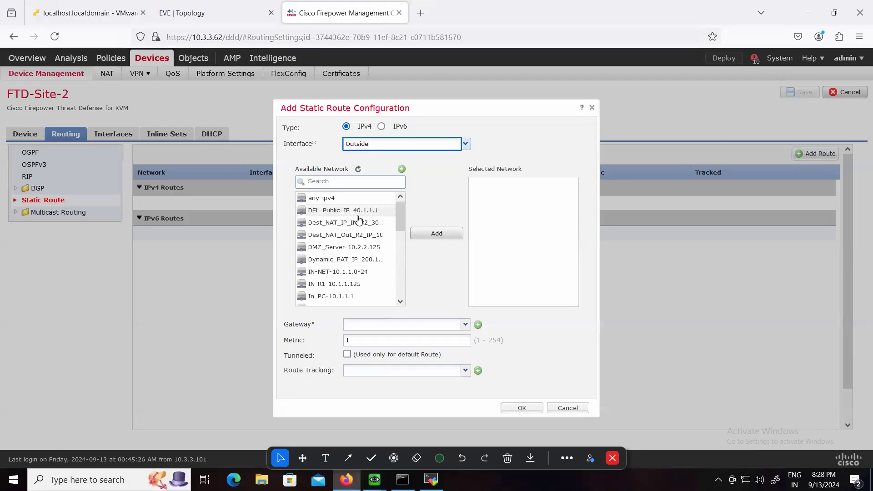
click(329, 198)
click(440, 234)
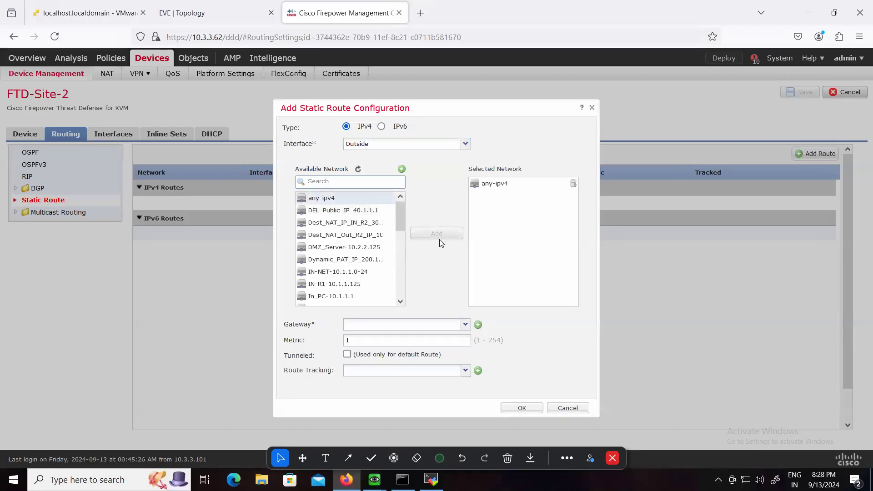
Create a gateway network object named Site-2-Gateway-200.1.1.1 with the address 200.1.1.1
click(478, 325)
text(Site)
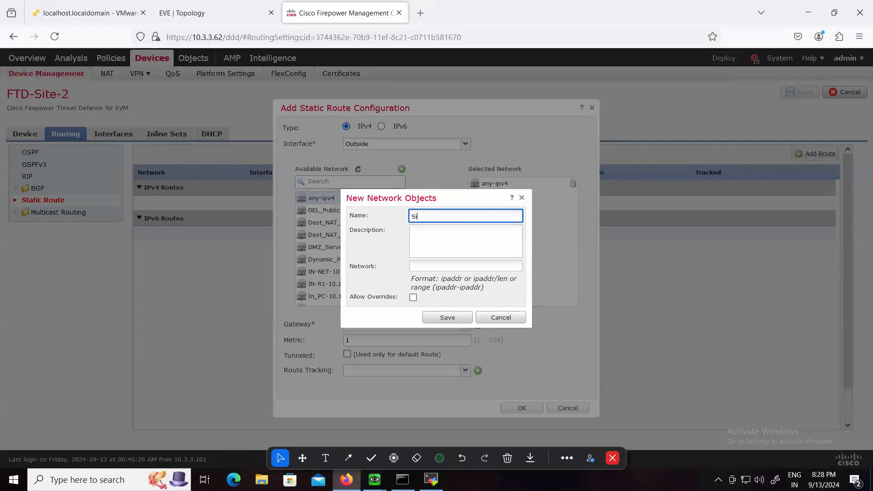
text(-3)
key(BackSpace)
text(2-Gateway-200.1.1.1)
click(465, 262)
text(200.1.1.1)
click(459, 318)
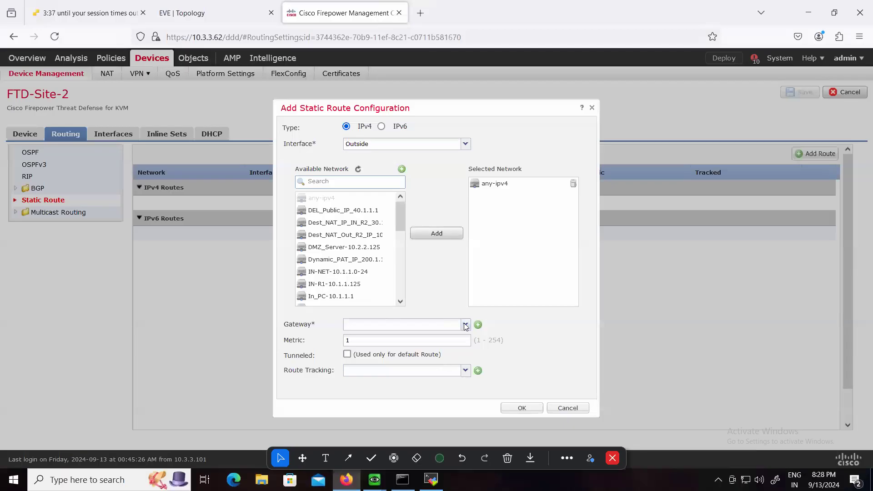
Set the route's gateway to Site-2-Gateway-200.1.1.1, add the route and save the FTD-Site-2 routing changes
click(466, 326)
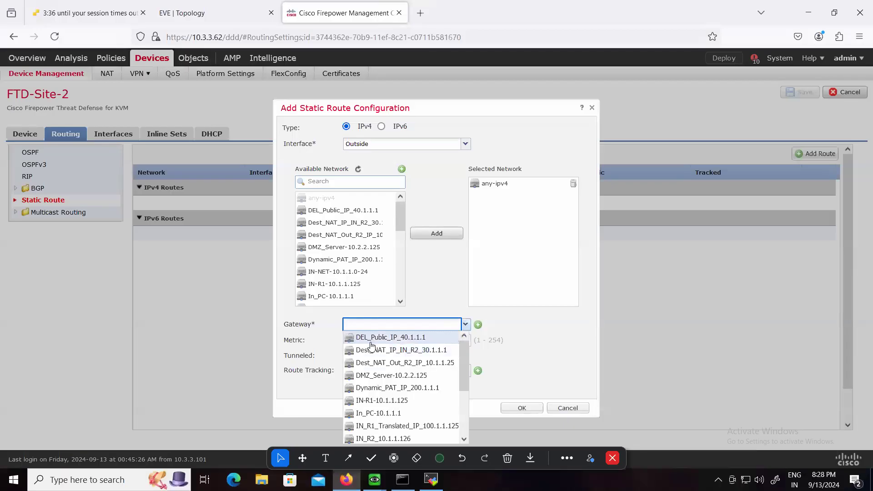
scroll(403, 387, down, 3)
click(405, 424)
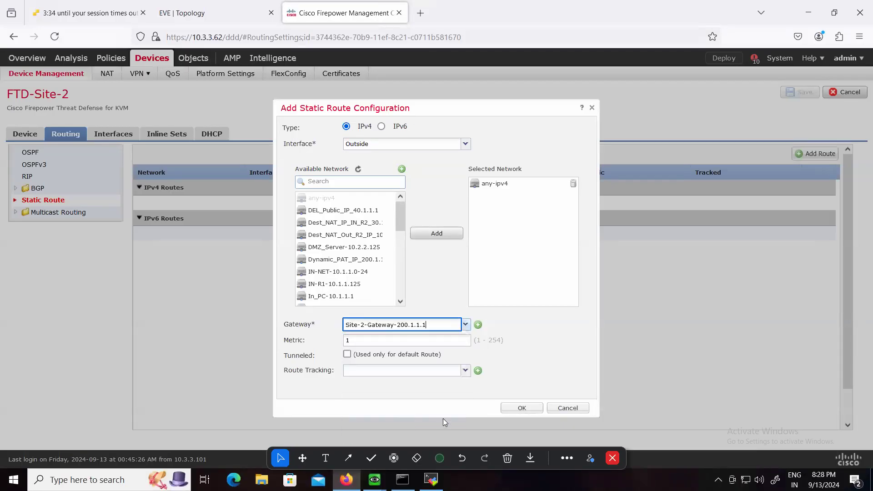
click(514, 407)
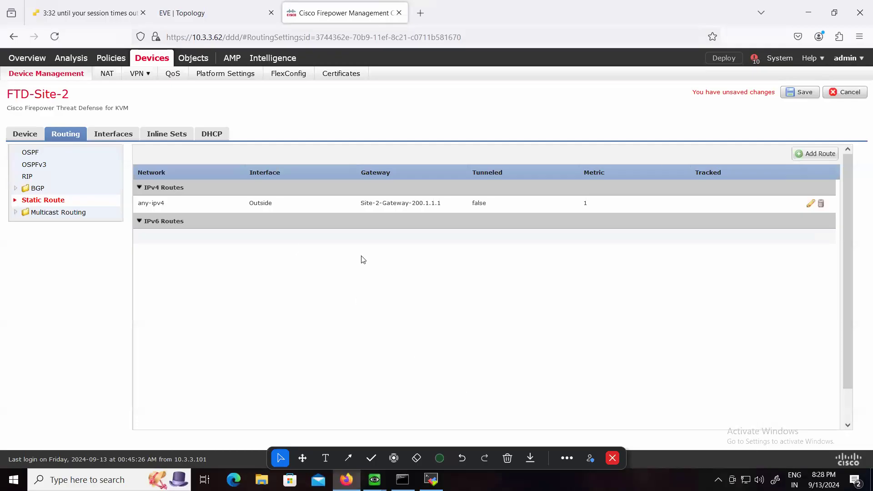
click(792, 95)
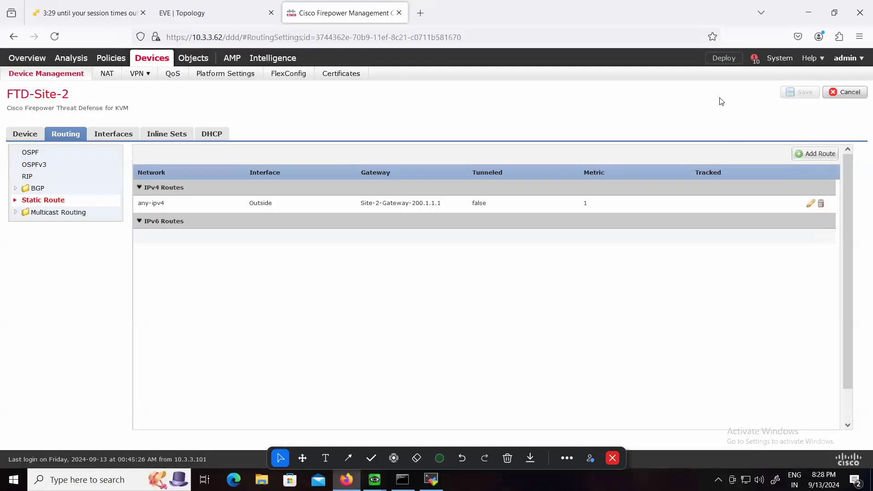
Deploy the pending policy changes to FTD-Site-2 and open the deployment status
click(722, 60)
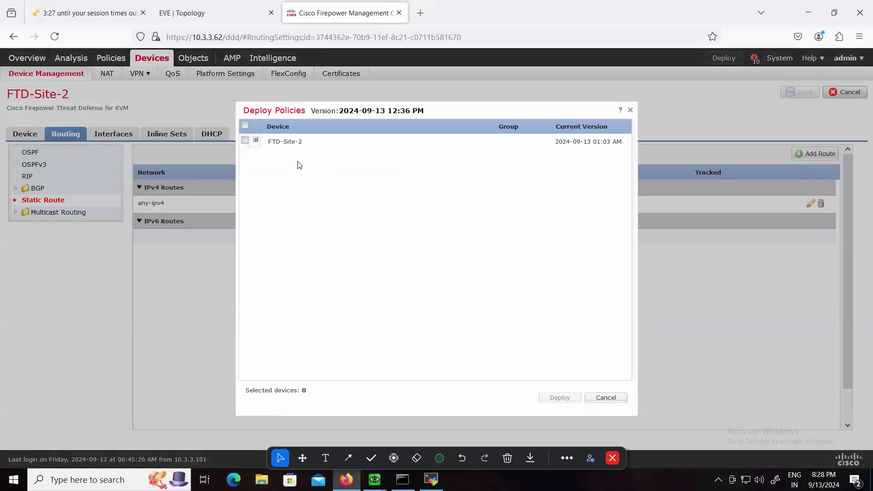
click(245, 142)
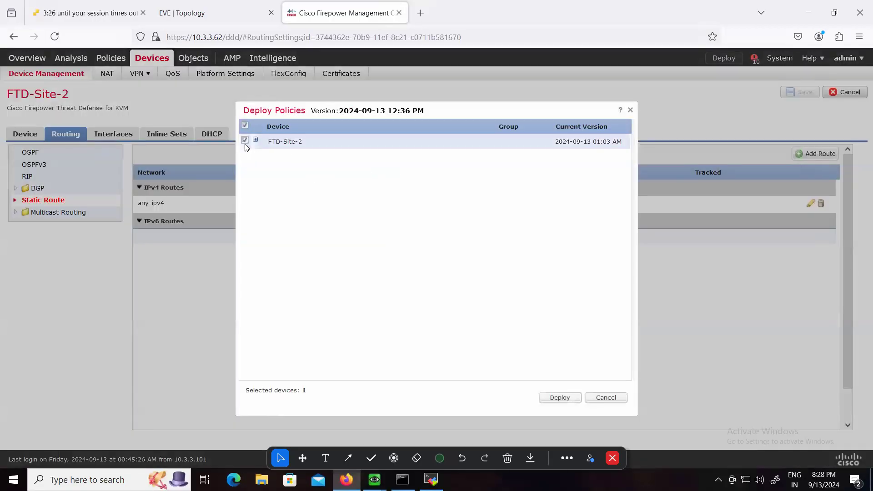
click(551, 397)
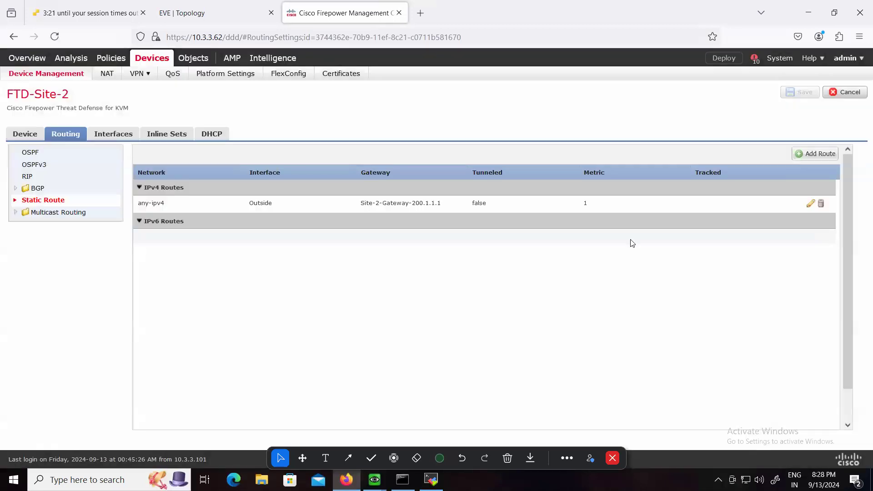
click(754, 60)
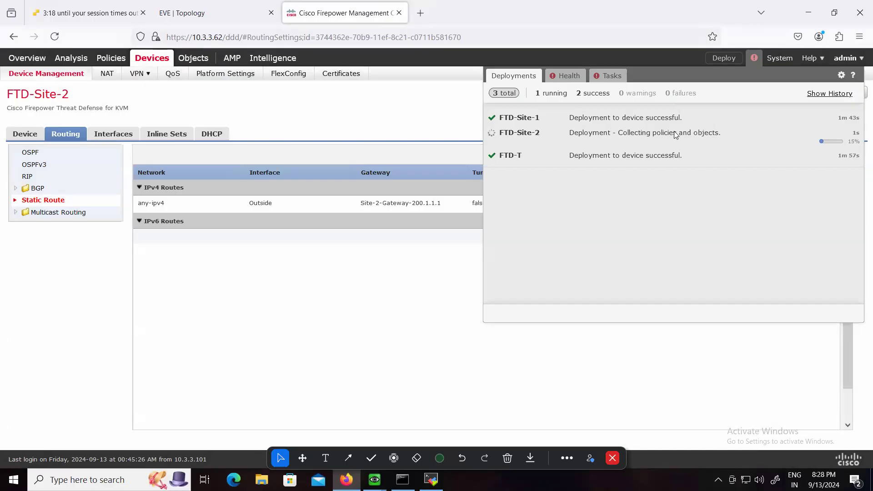
Review the EVE-NG topology and the INTERNET router console, then return to the FMC deployment status
click(215, 12)
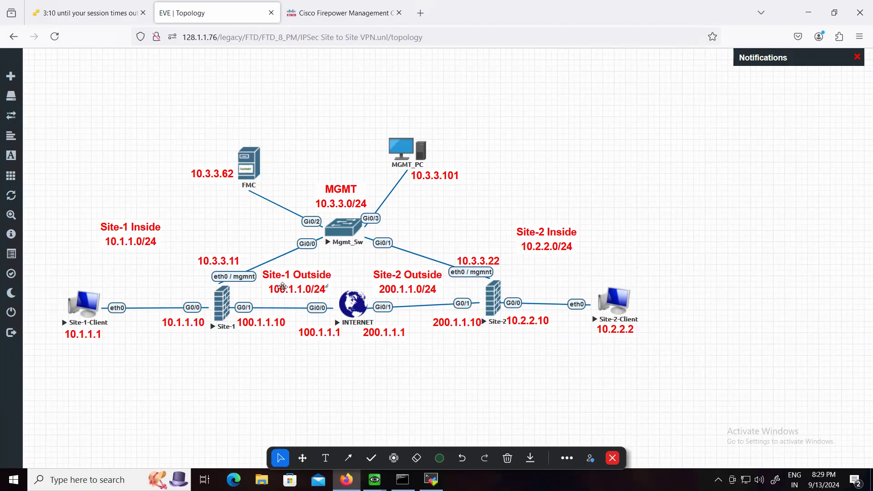
click(430, 480)
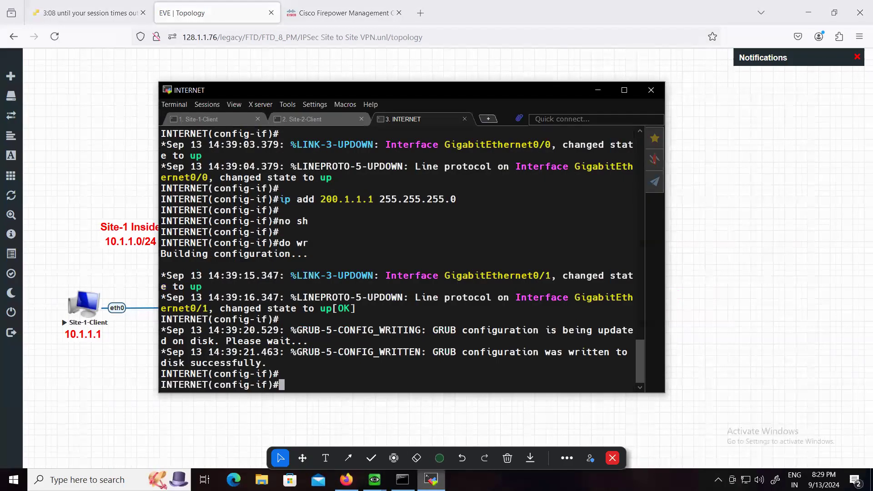
click(430, 479)
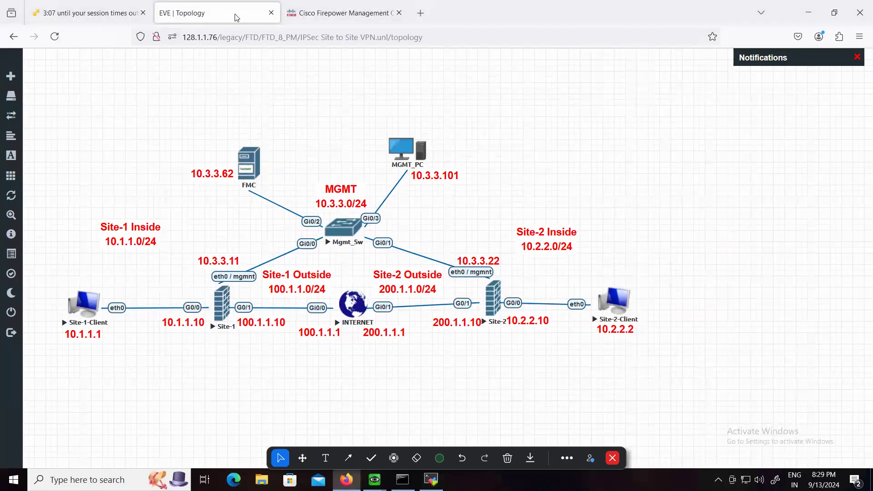
click(326, 9)
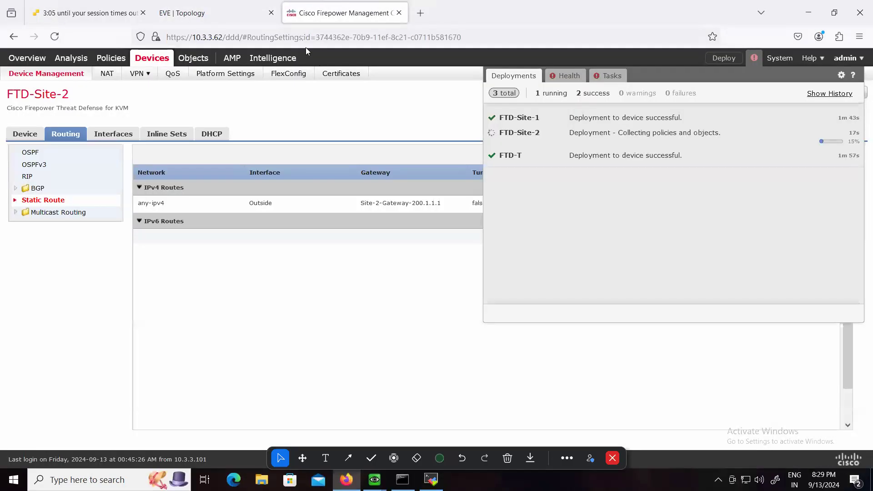
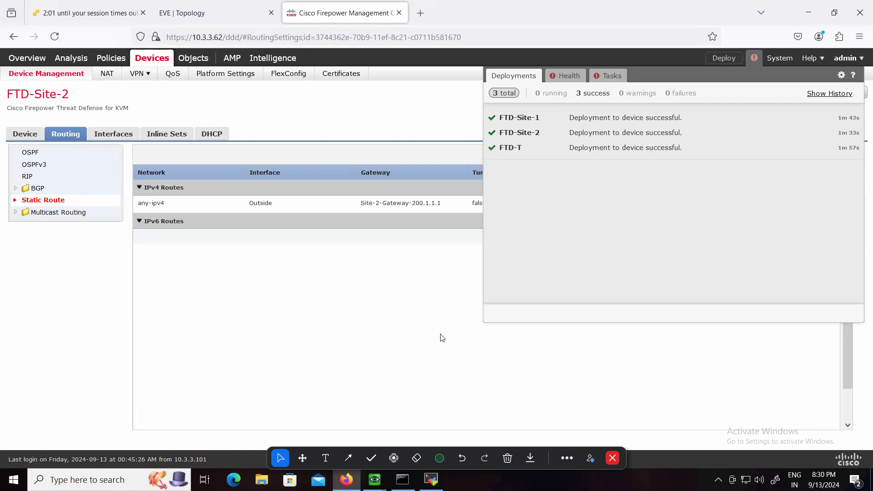
Display the routing table on the Site-2 firewall console with show route
mouse_move(374, 480)
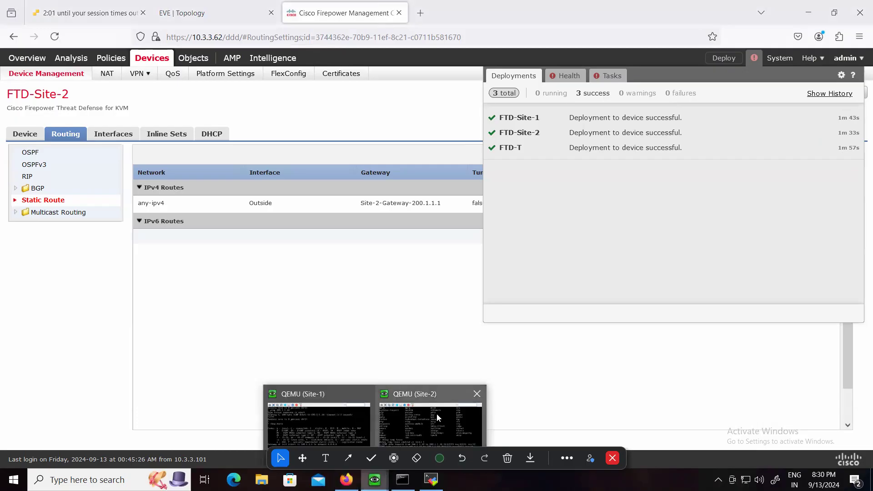
click(456, 387)
key(Return)
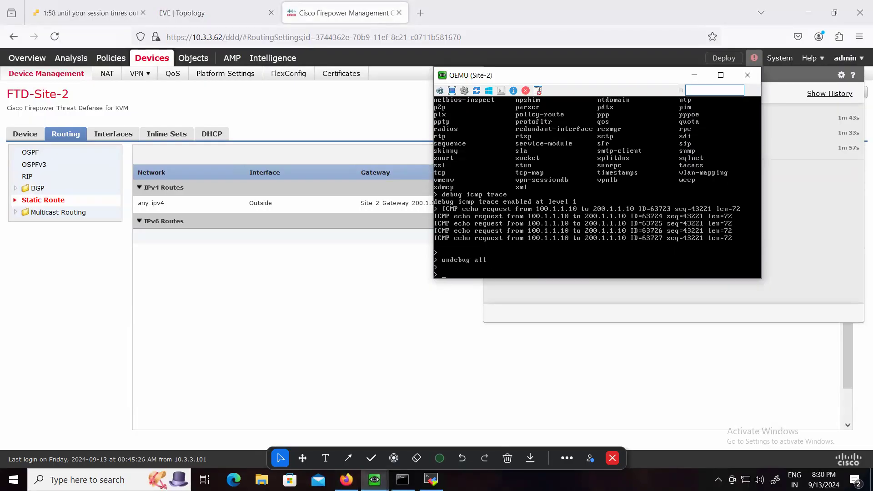
text(show route)
key(Return)
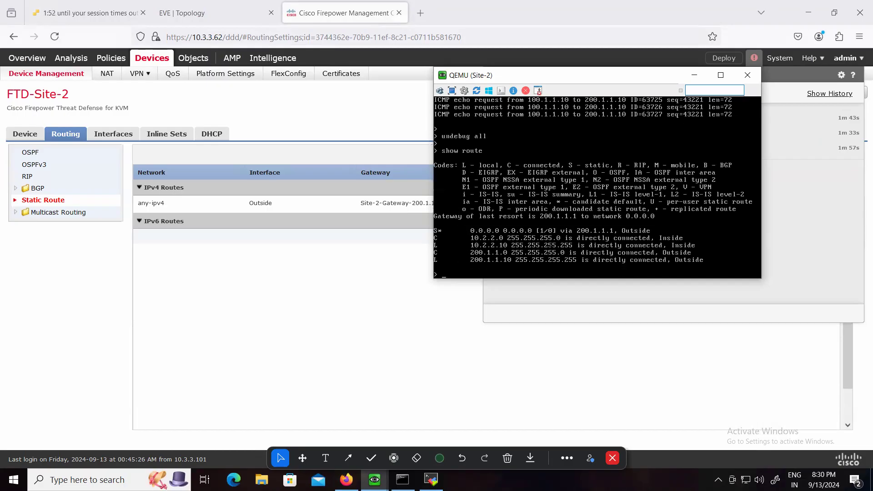
Bring up the Site-1 firewall console beside the Site-2 one and ping Site-2's outside address 200.1.1.10 from it
mouse_move(374, 480)
click(340, 436)
drag(355, 61, 221, 83)
key(Return)
text(ping 200.1.1.10)
key(Return)
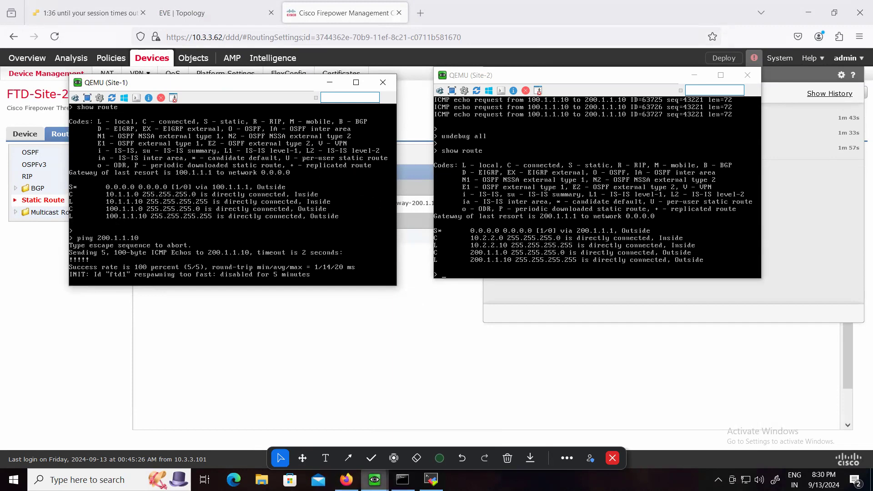
Check the EVE-NG topology, then test client-to-client reachability by pinging 10.2.2.2 from the Site-1-Client console and stop the ping
mouse_move(374, 479)
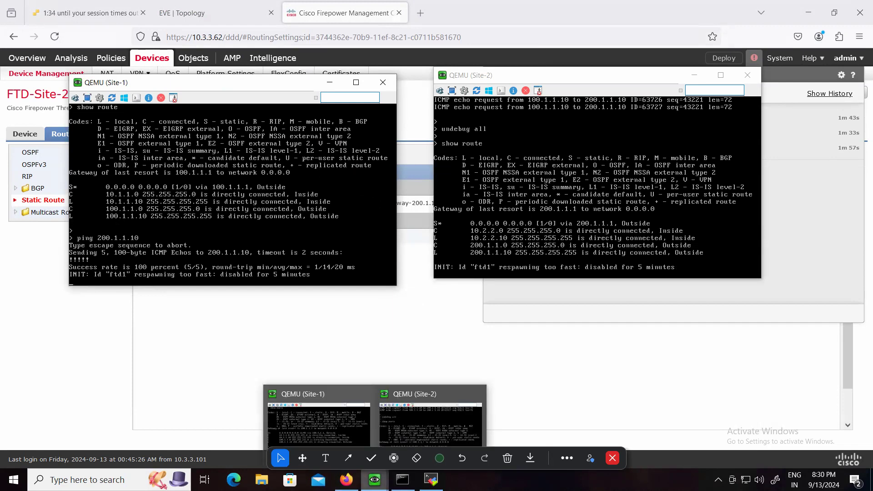
click(431, 479)
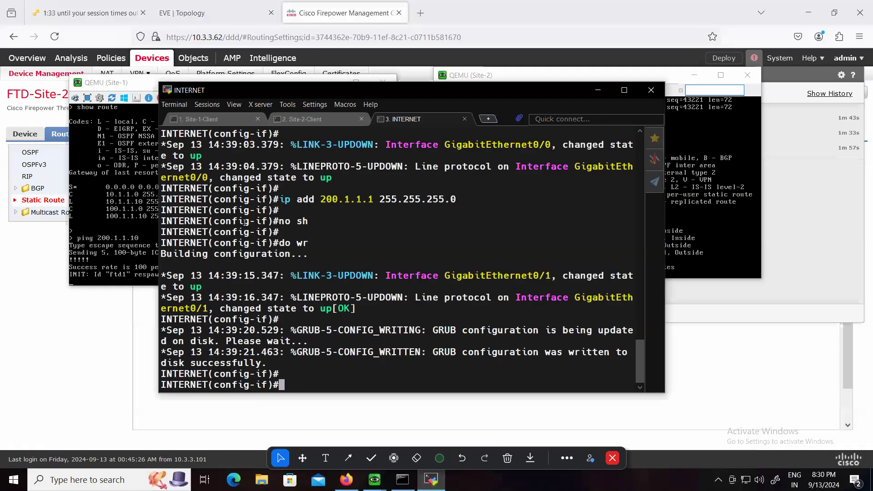
click(181, 17)
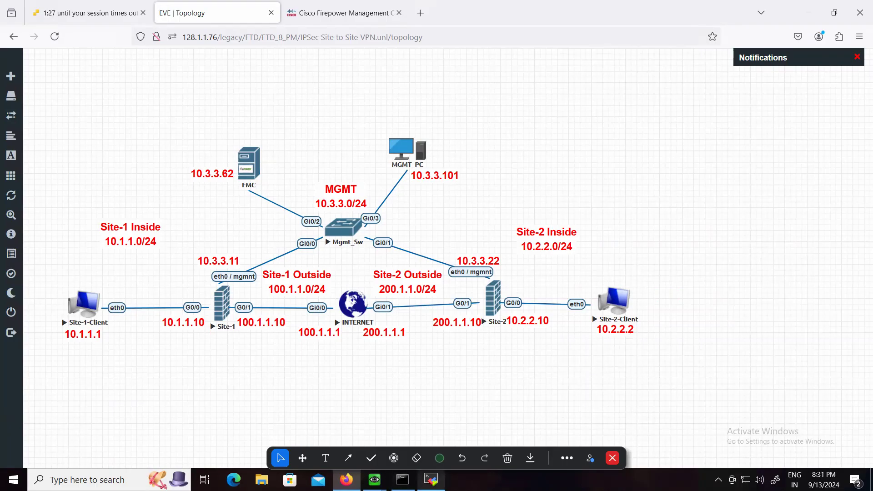
click(431, 479)
click(198, 119)
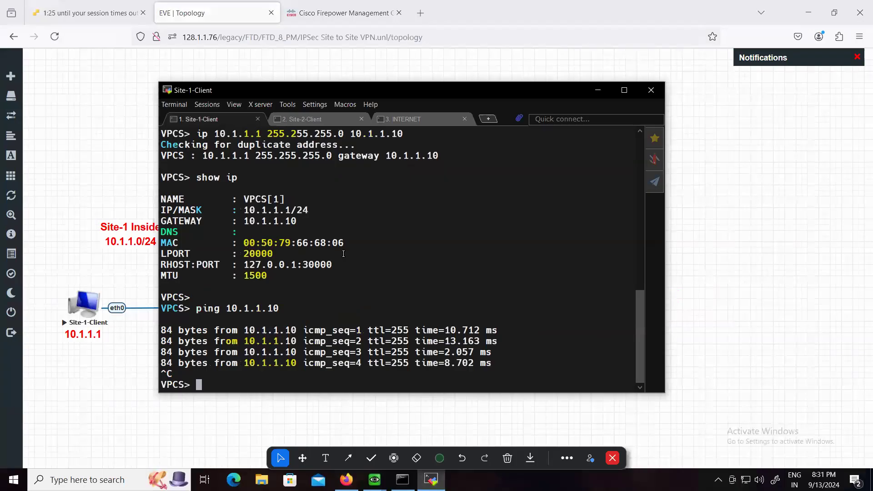
key(Return)
text(p)
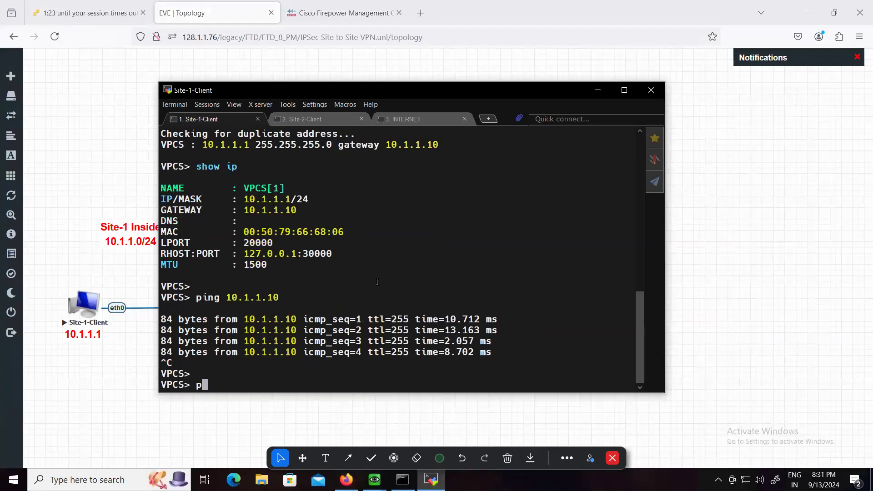
text(ing 10.1.1.)
key(BackSpace)
key(BackSpace)
key(BackSpace)
key(BackSpace)
text(2.2)
key(Return)
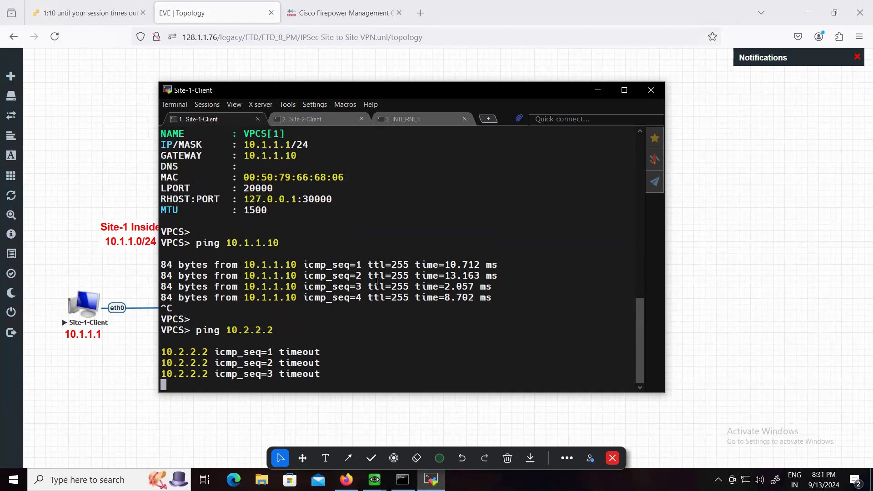
key(ctrl+c)
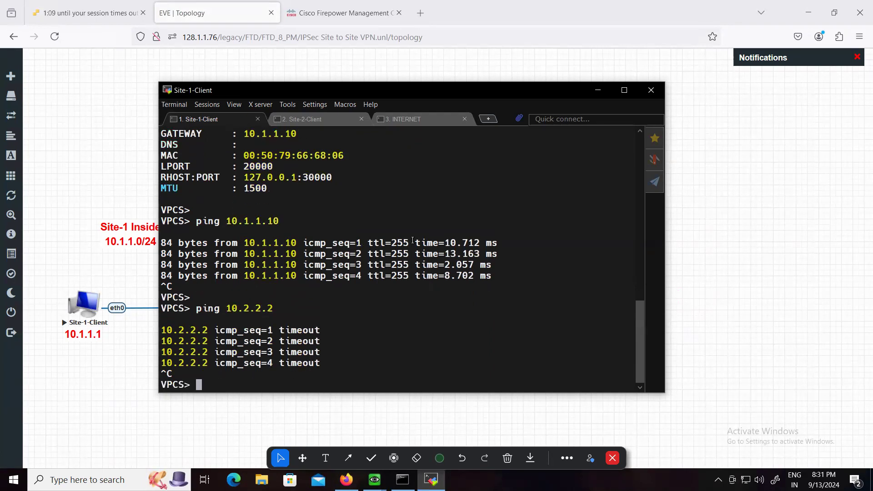
In the FMC, start a new site-to-site VPN topology for Firepower Threat Defense devices named MY_VPN, with IKEv1 enabled and IKEv2 disabled
click(109, 108)
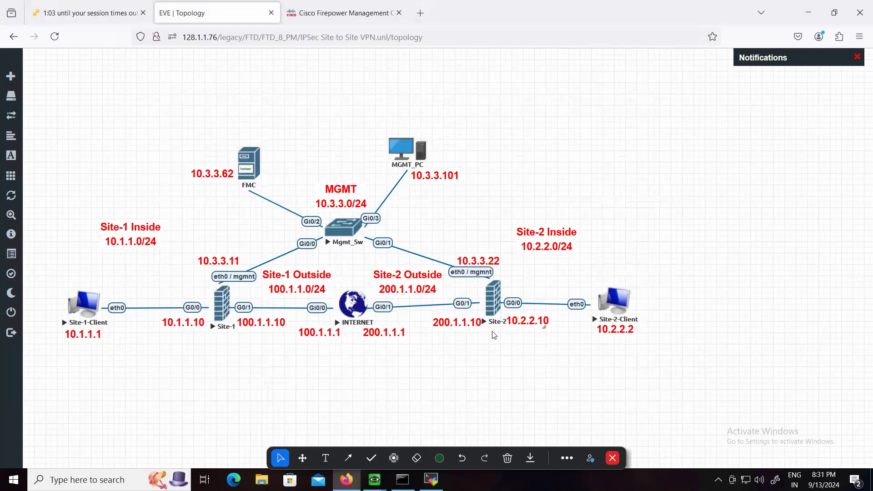
click(321, 21)
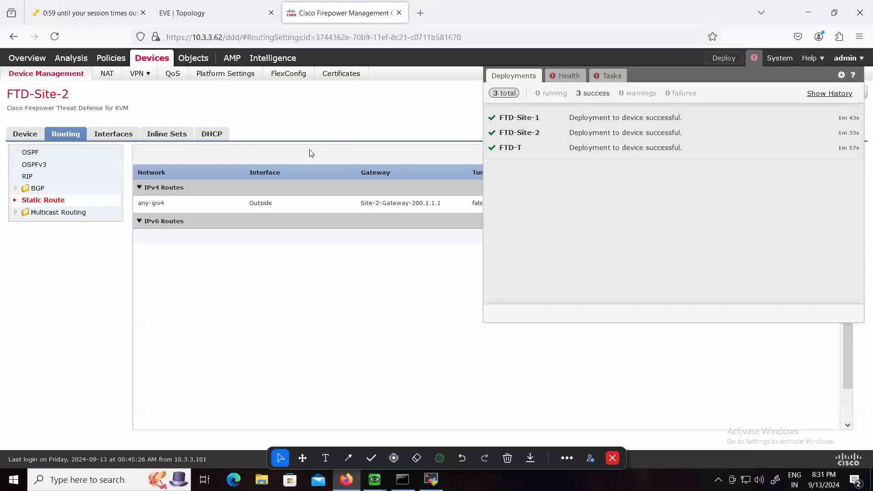
click(343, 296)
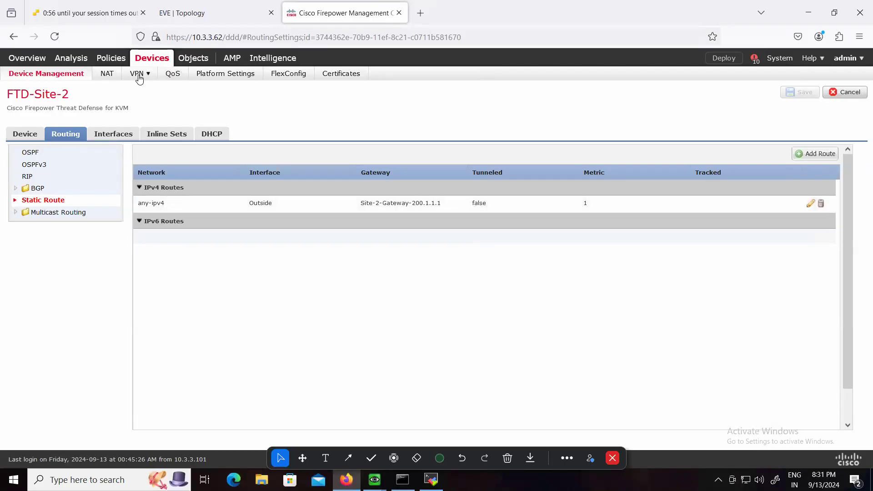
mouse_move(137, 76)
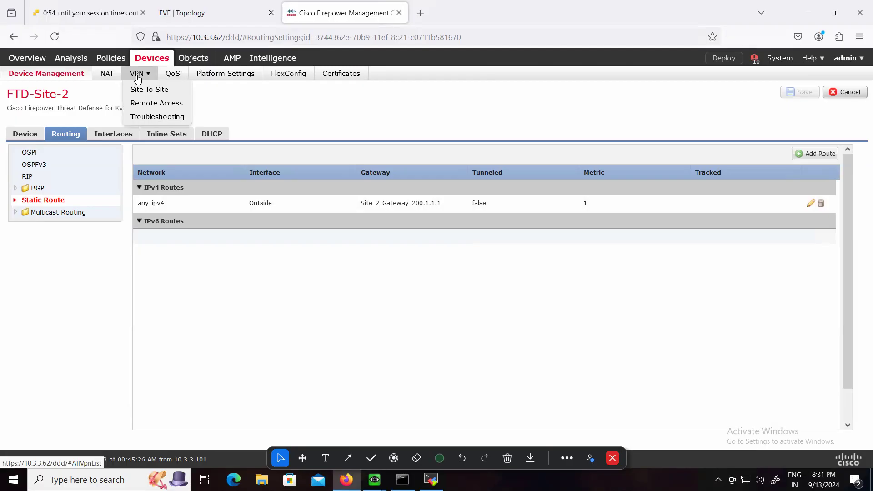
click(148, 90)
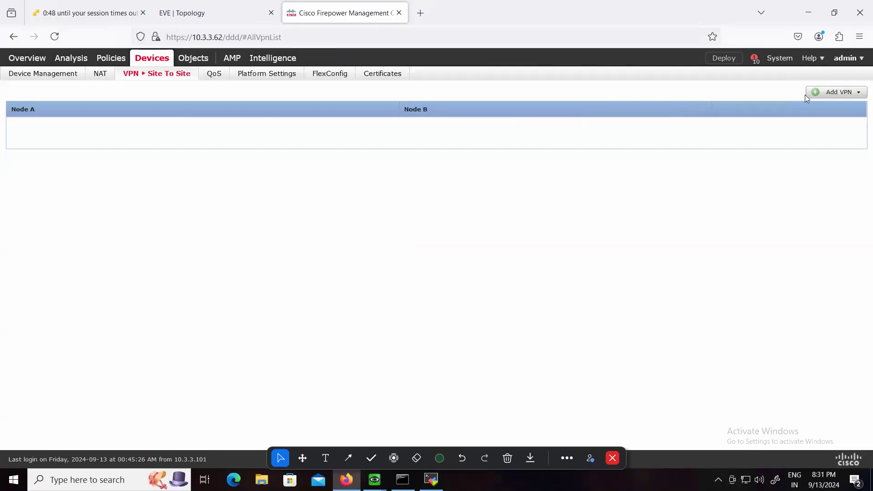
click(844, 91)
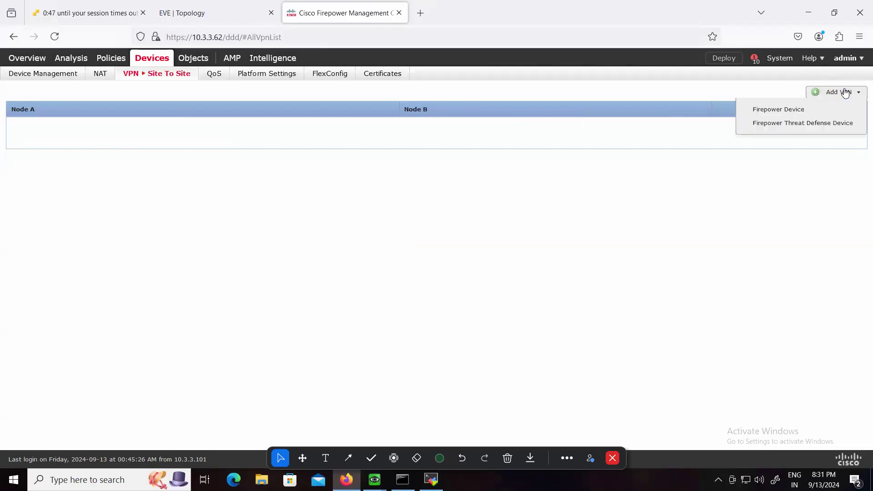
click(806, 123)
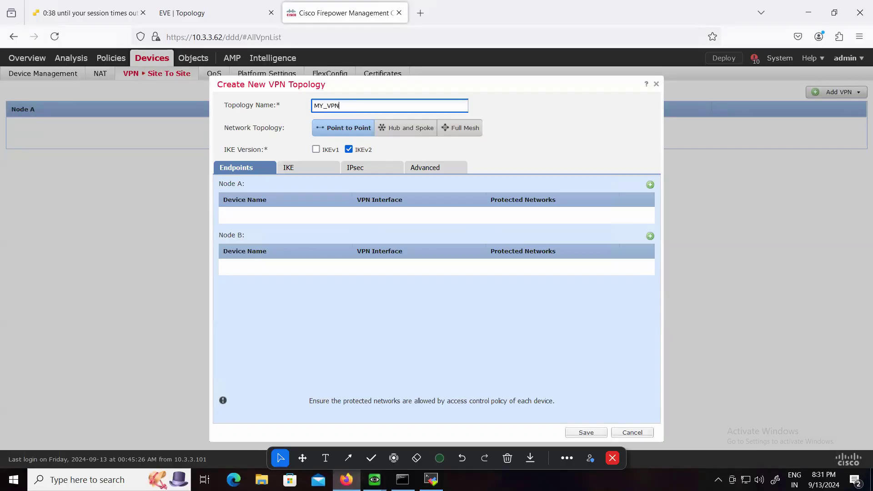
click(316, 149)
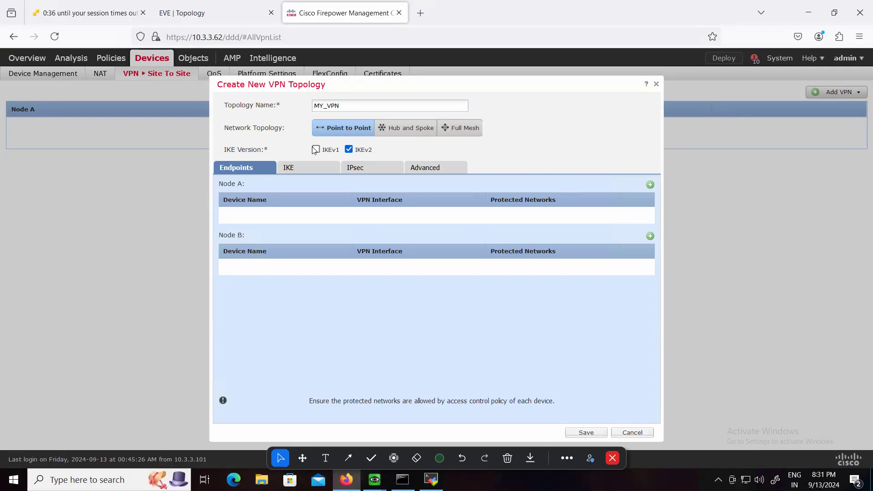
click(349, 149)
Start the Node A endpoint with device FTD-Site-1 and its Outside interface
click(650, 187)
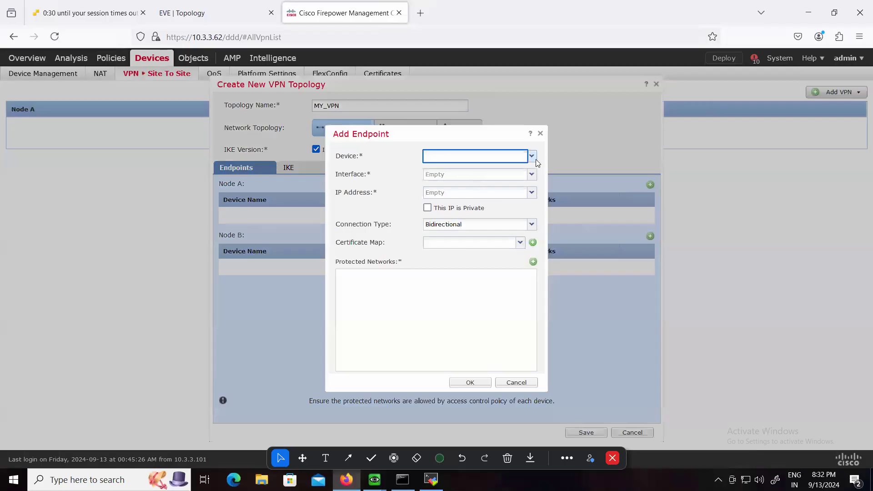
click(521, 156)
click(454, 170)
click(531, 174)
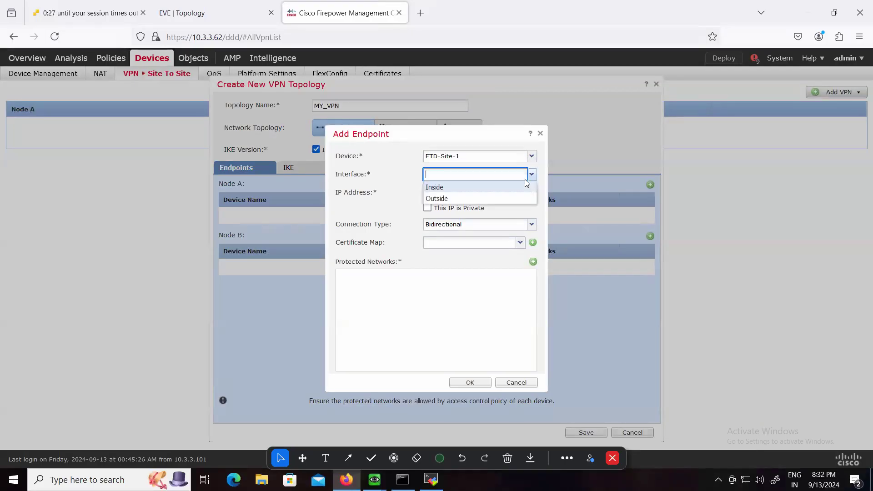
click(453, 198)
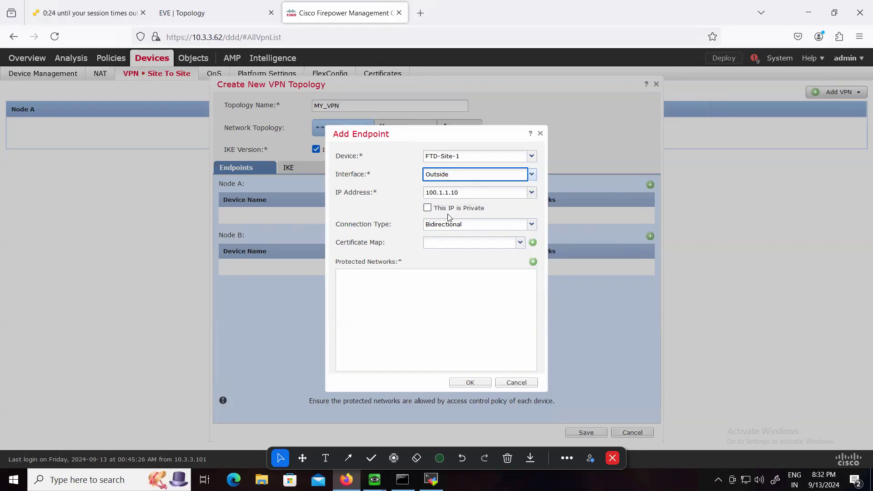
Assign IN-NET-10.1.1.0-24 as the FTD-Site-1 endpoint's protected network and confirm the endpoint
click(533, 262)
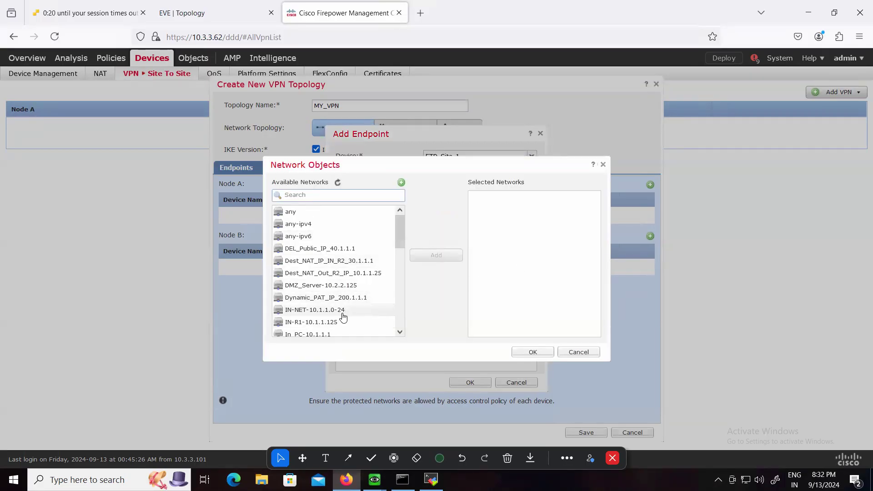
click(323, 309)
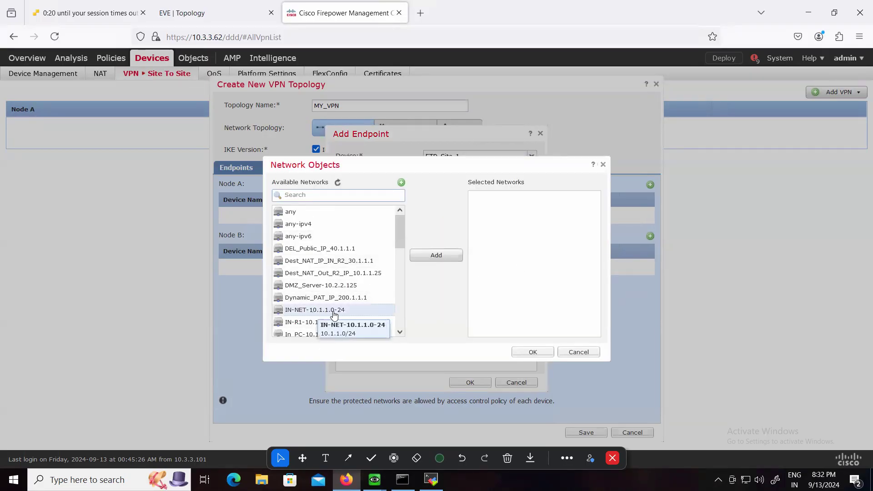
click(434, 257)
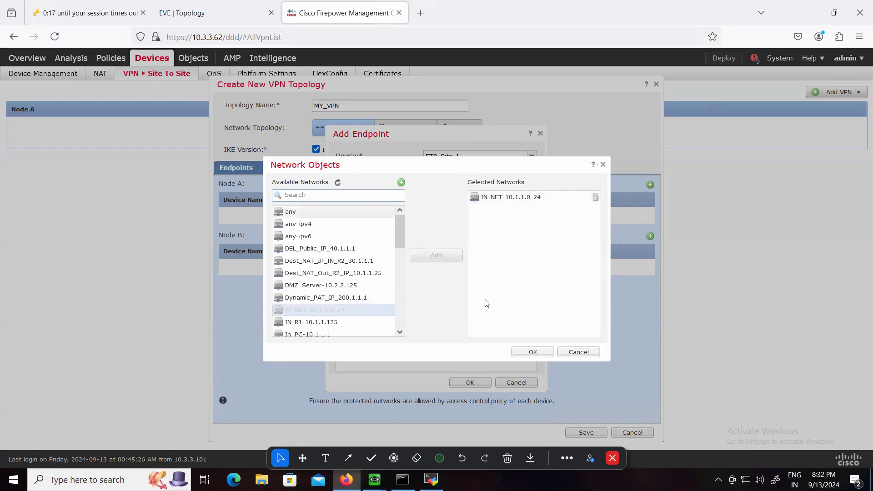
click(534, 351)
click(470, 382)
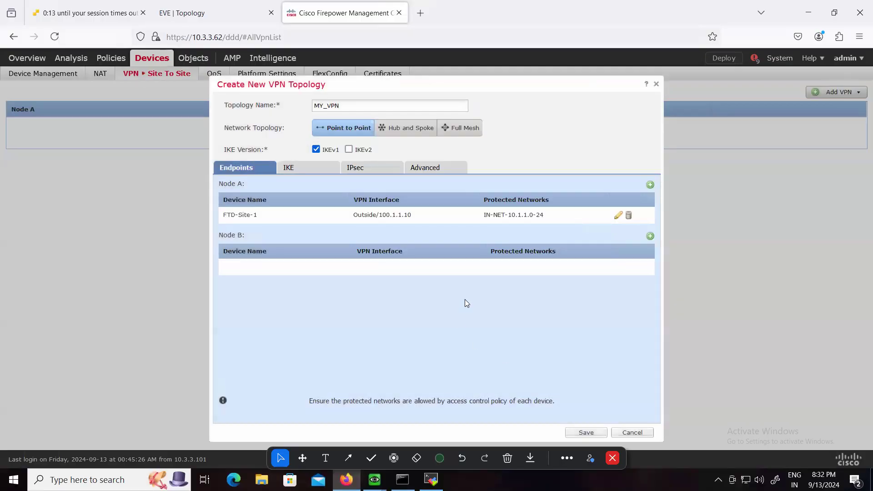
Start the Node B endpoint with device FTD-Site-2 and its Outside interface
click(650, 236)
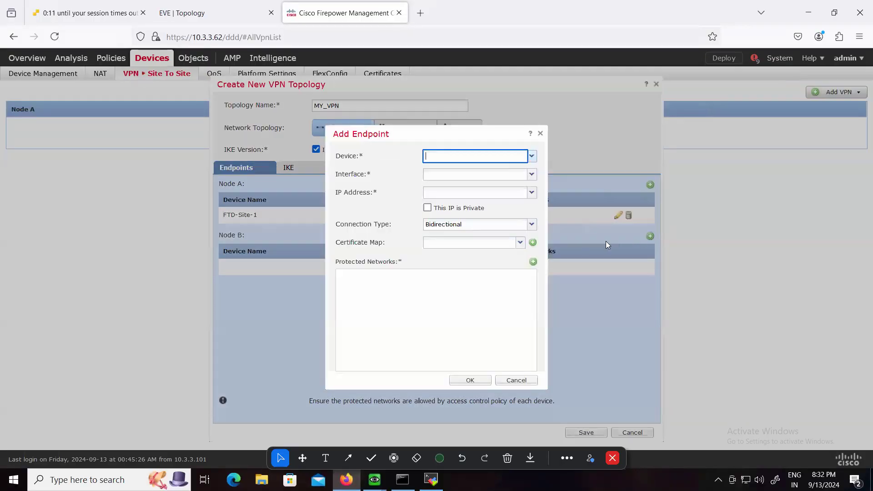
click(532, 157)
click(471, 180)
click(531, 175)
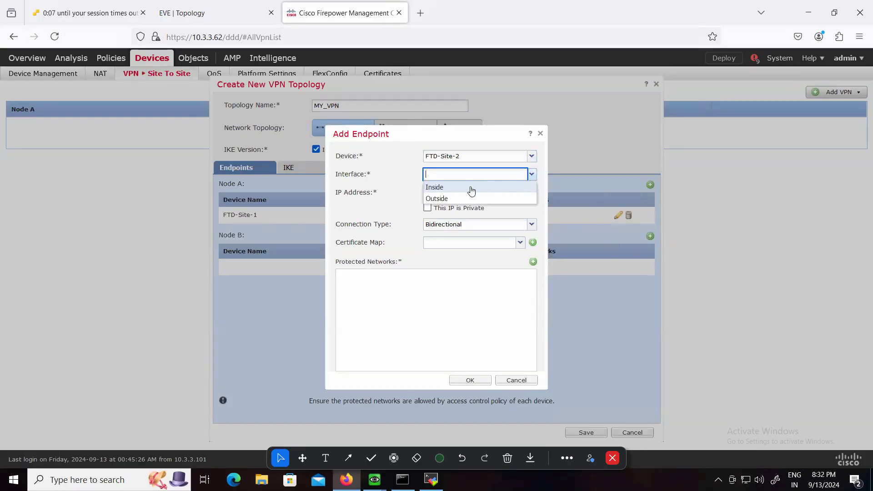
click(451, 198)
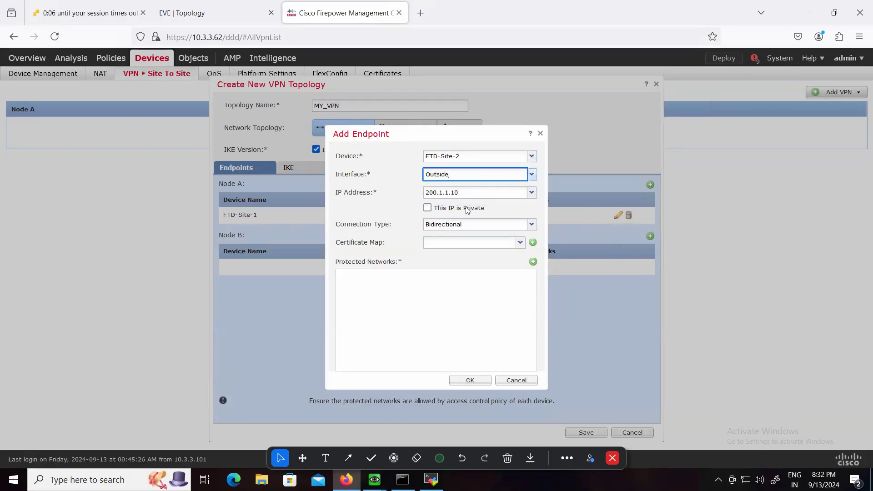
Assign S2_IN_NET_10.2.2.0 as the FTD-Site-2 endpoint's protected network and confirm the endpoint
click(532, 261)
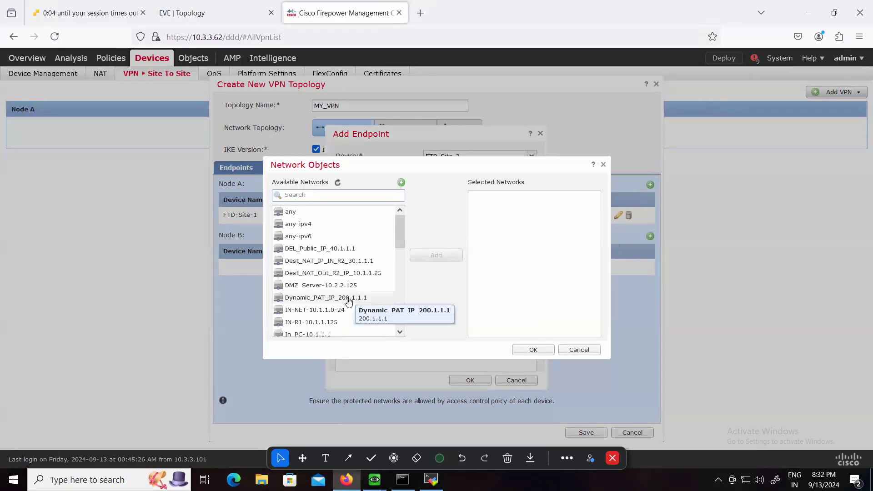
scroll(348, 298, down, 3)
scroll(348, 304, down, 5)
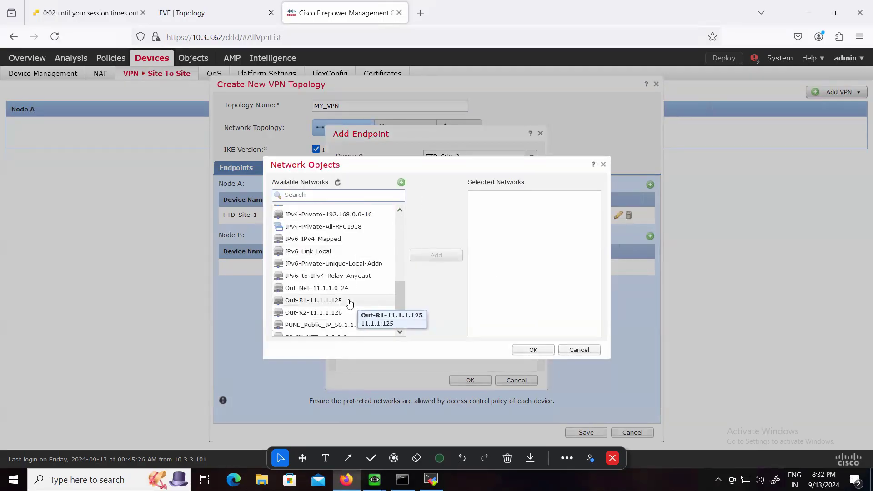
click(332, 297)
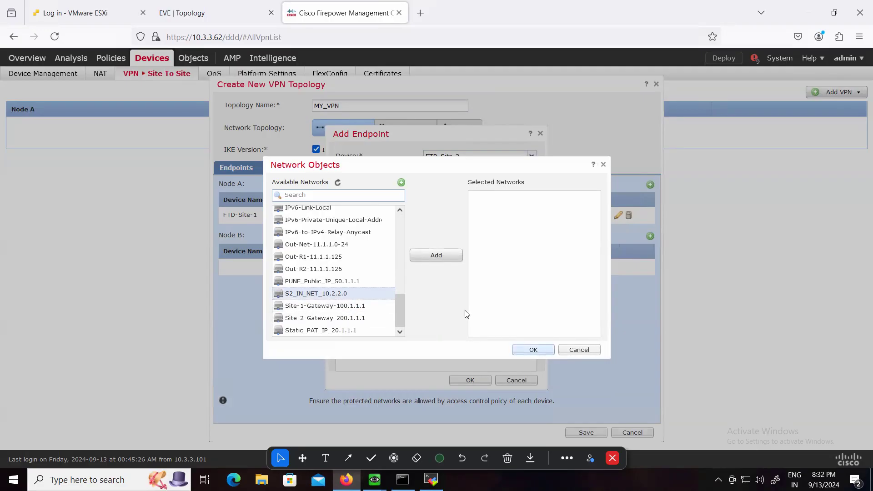
click(438, 258)
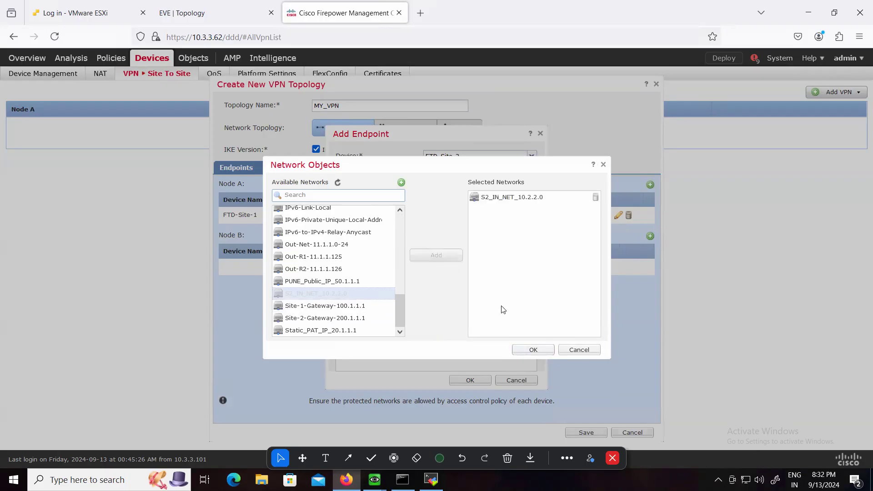
click(542, 348)
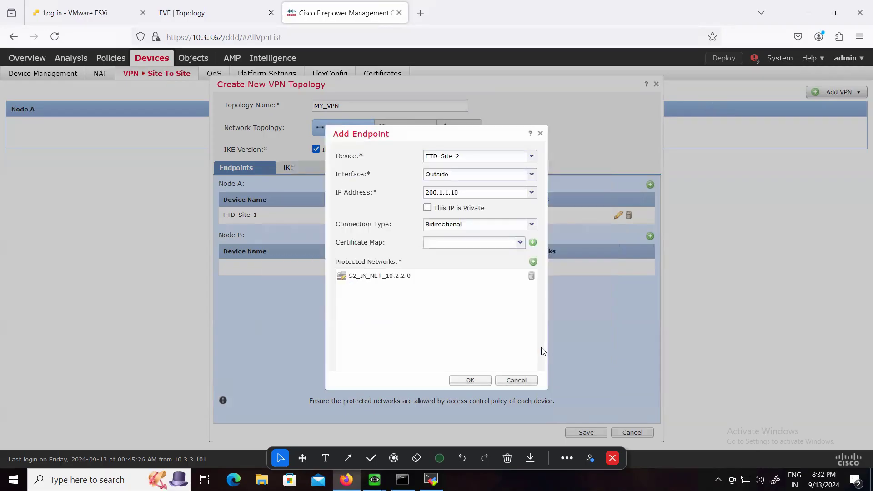
click(461, 382)
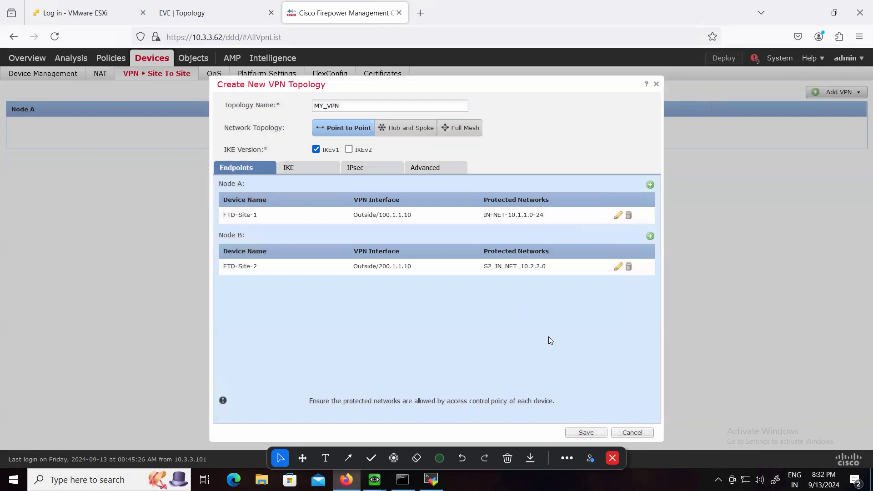
Choose preshared_sha_des_dh5_160 as the IKEv1 policy for the MY_VPN topology
click(303, 168)
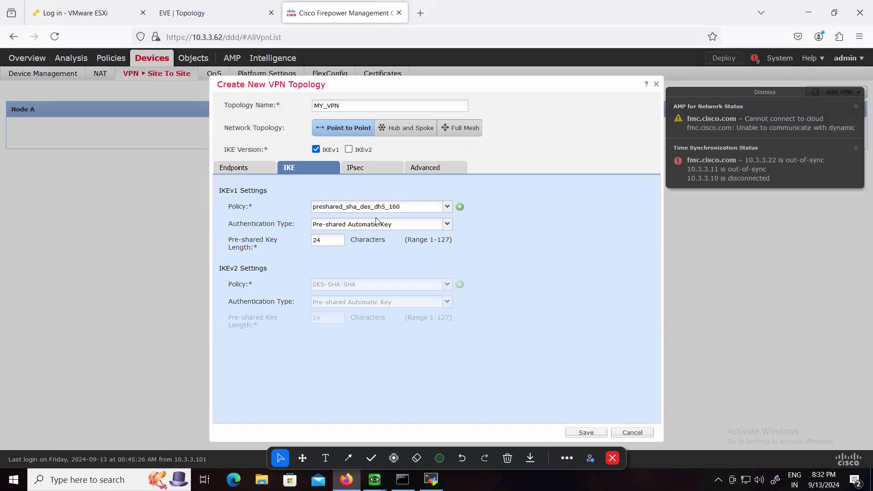
click(447, 208)
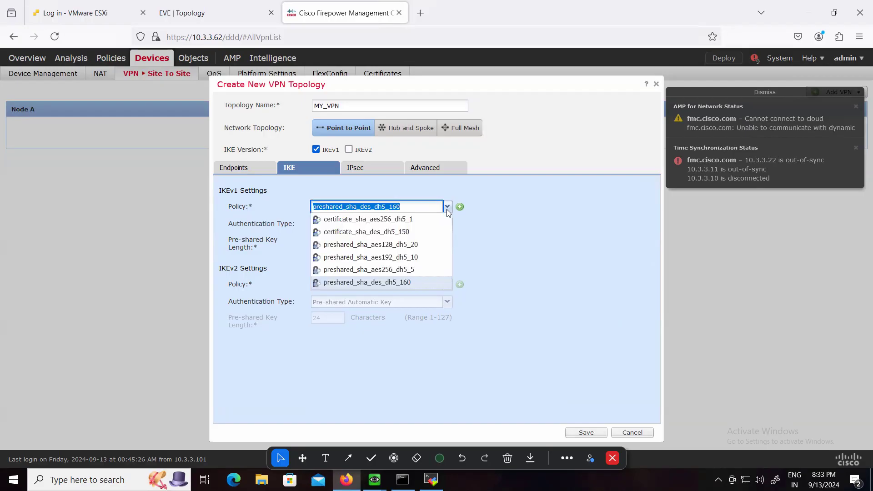
click(381, 282)
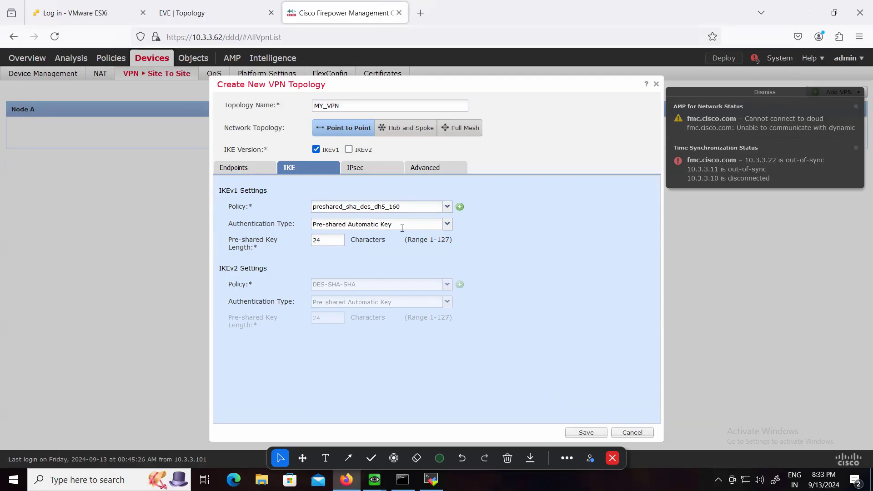
Set the IKEv1 authentication type to Pre-shared Manual Key, then enter and confirm the pre-shared key
click(444, 227)
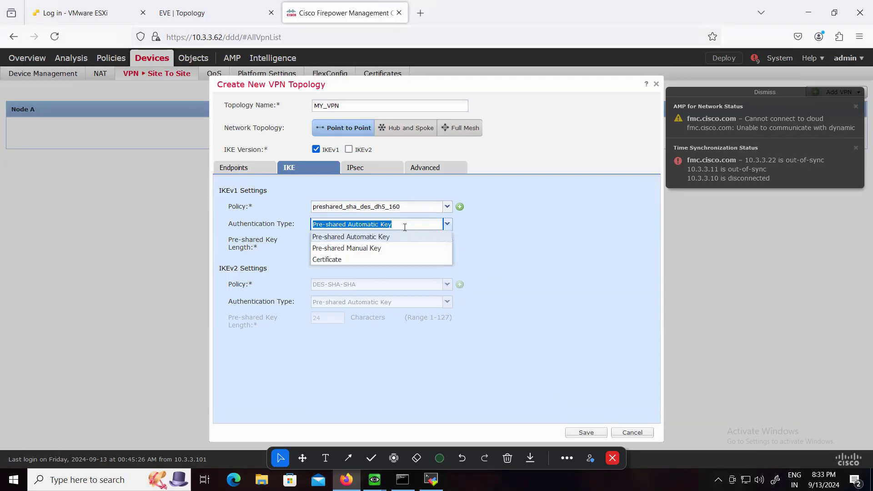
click(374, 249)
click(363, 243)
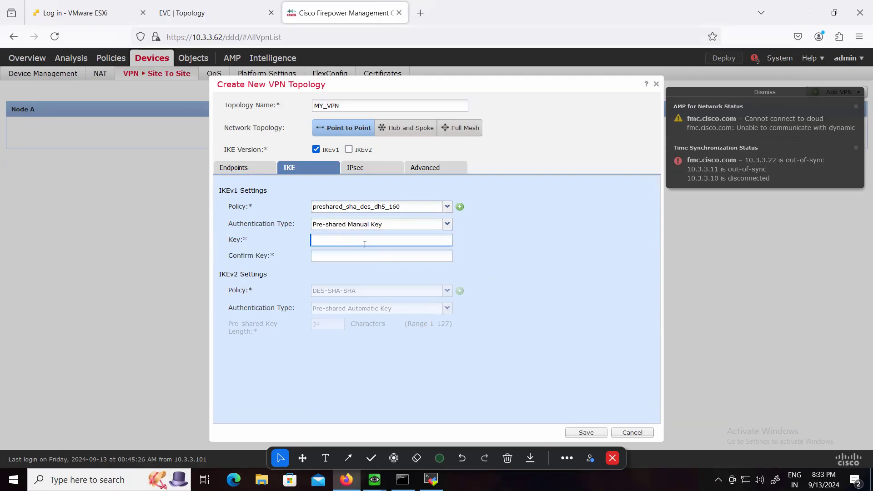
text(••)
key(Tab)
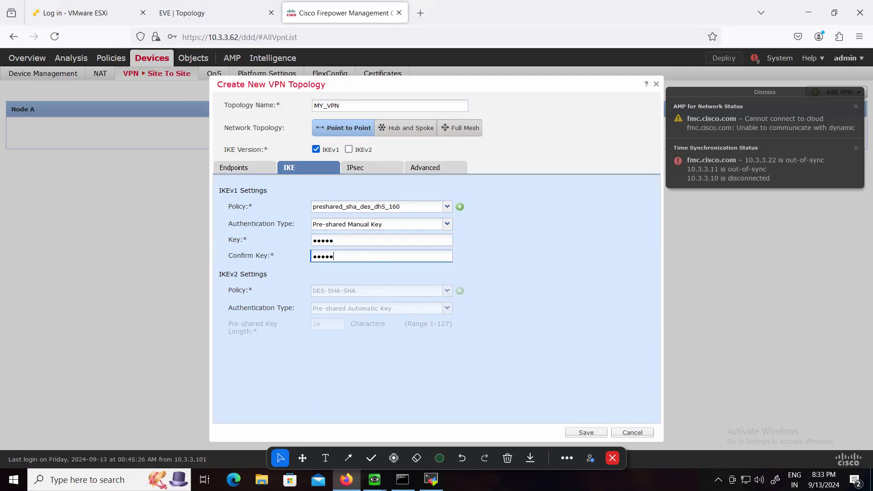
Review the IKEv1 IPsec transform sets and the ESP encryption and hash options for a new proposal, cancelling without changes
click(366, 168)
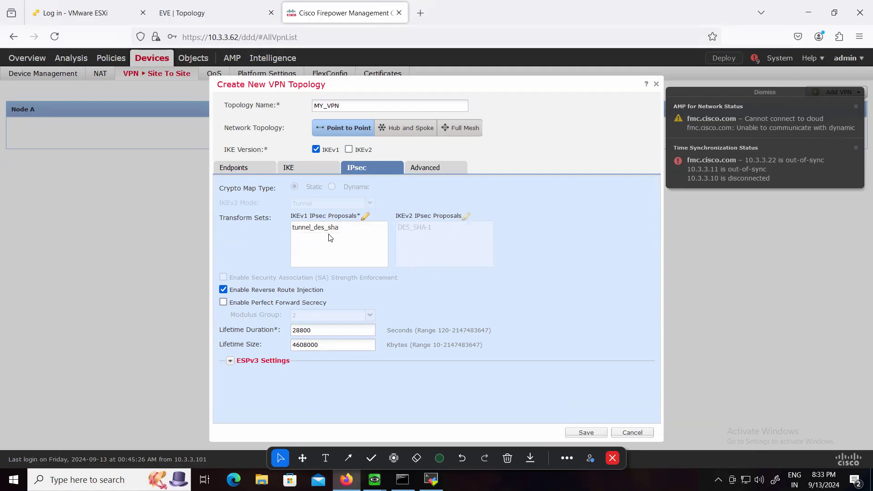
click(365, 216)
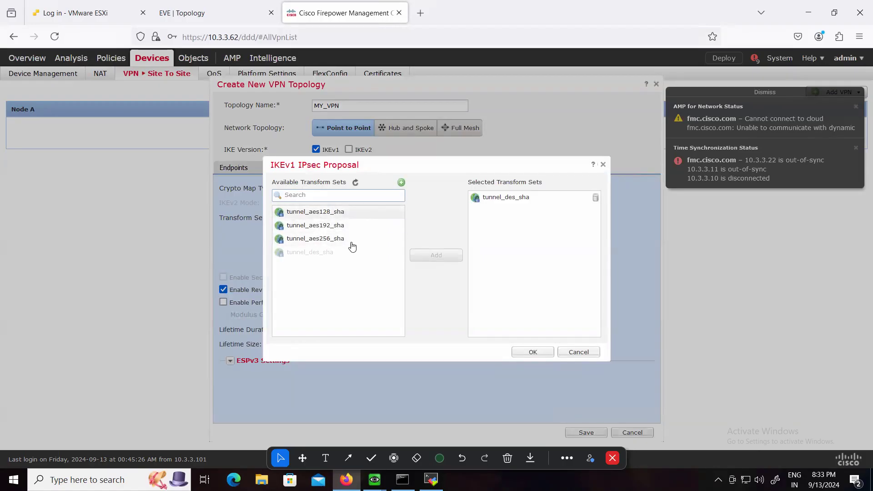
click(402, 182)
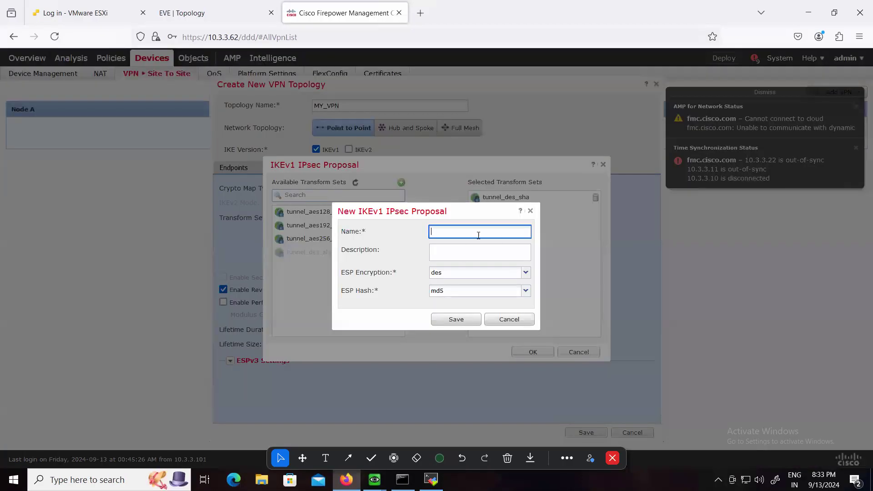
click(527, 273)
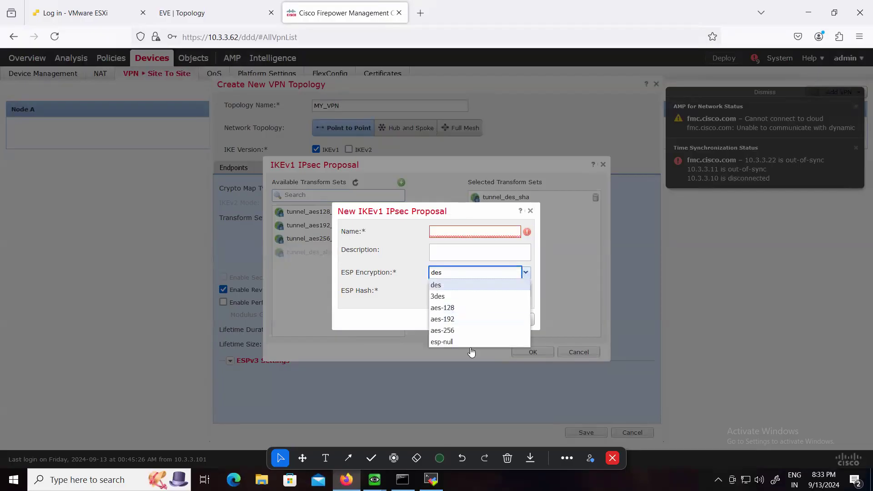
click(427, 340)
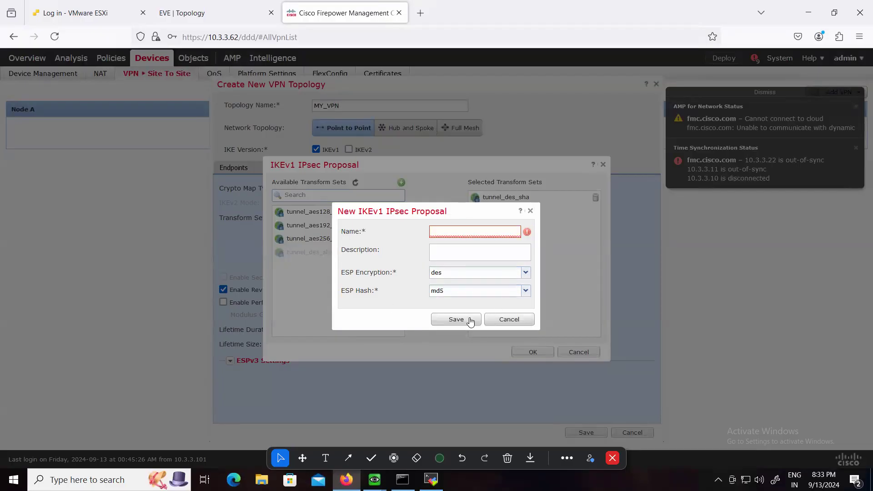
click(526, 292)
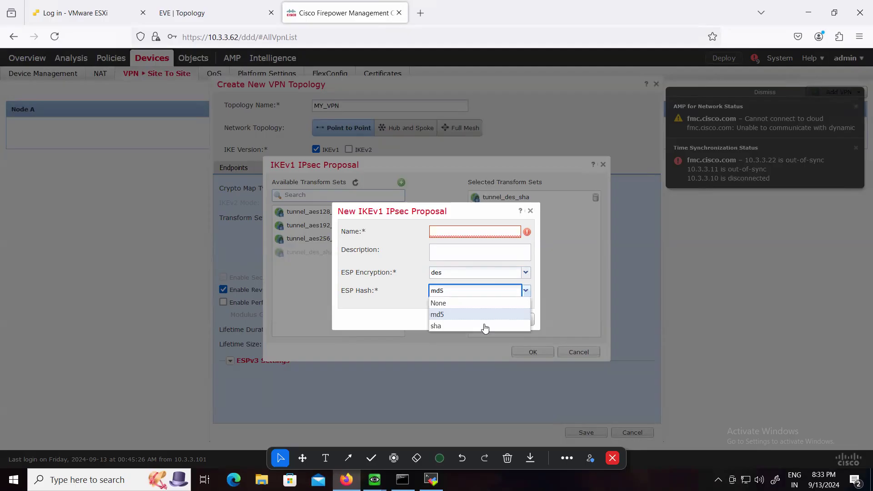
click(393, 314)
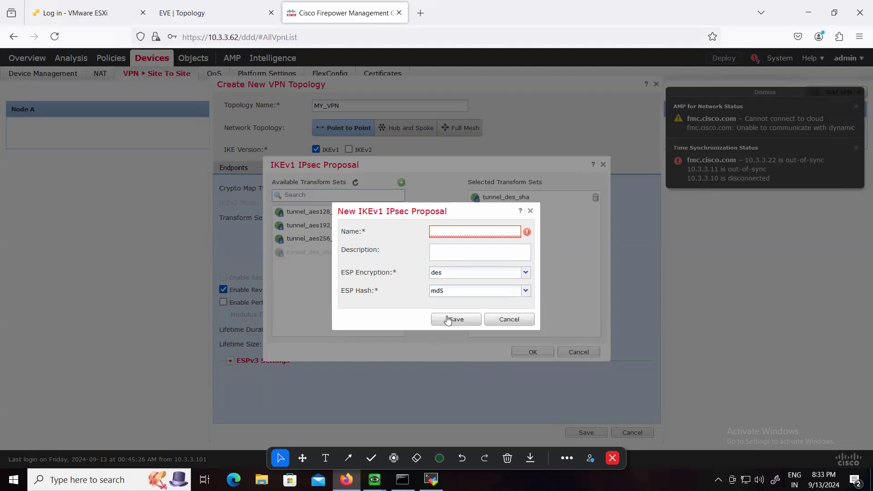
click(509, 322)
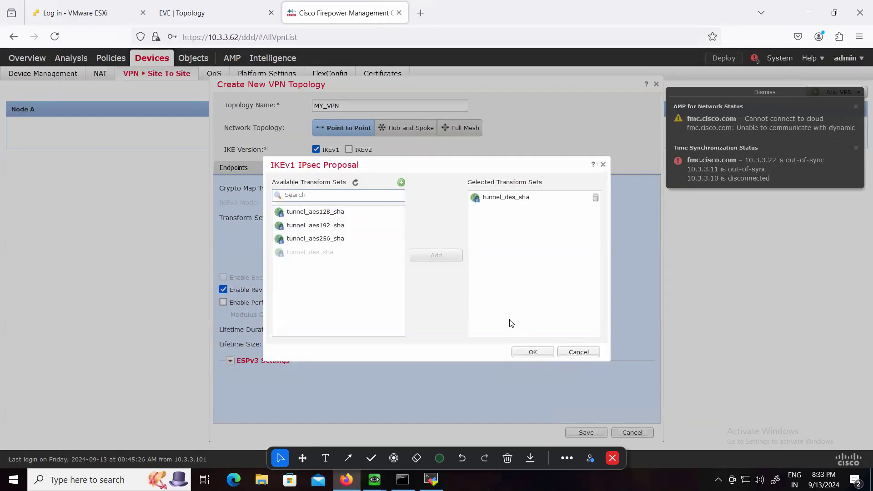
click(579, 353)
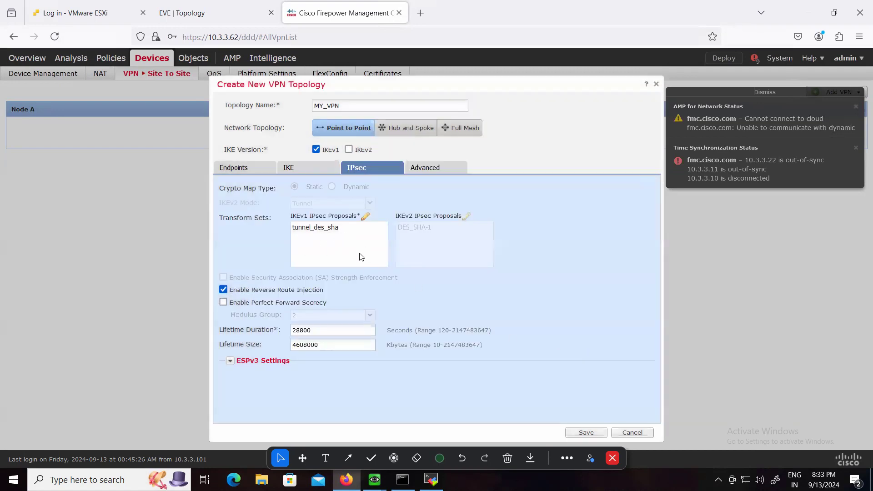
Save the MY_VPN topology, deploy the policies to FTD-Site-1 and FTD-Site-2, and show the deployment status
click(586, 432)
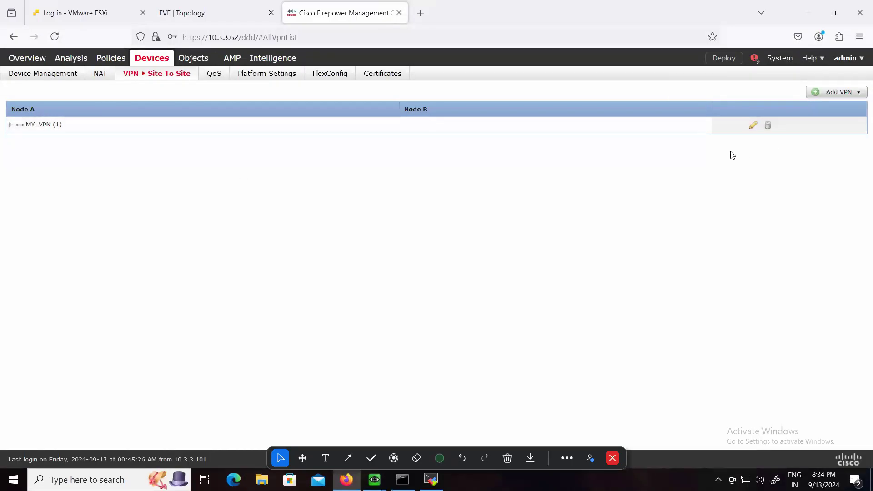
click(717, 66)
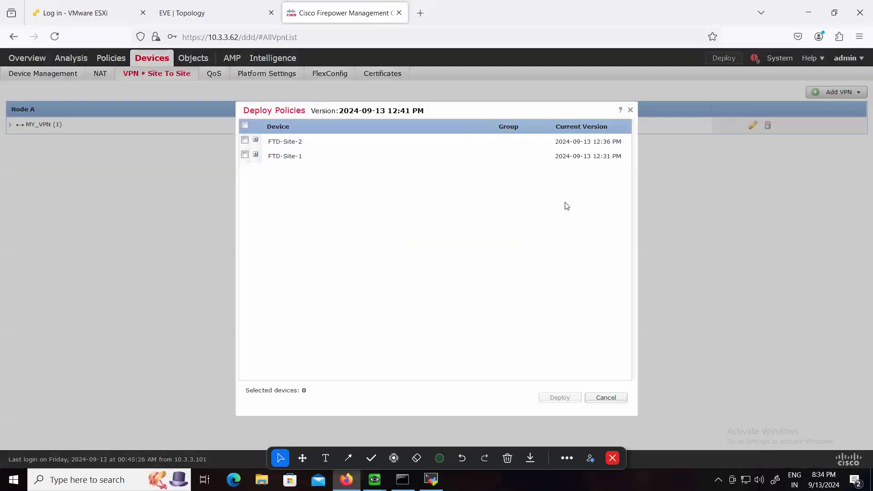
click(246, 125)
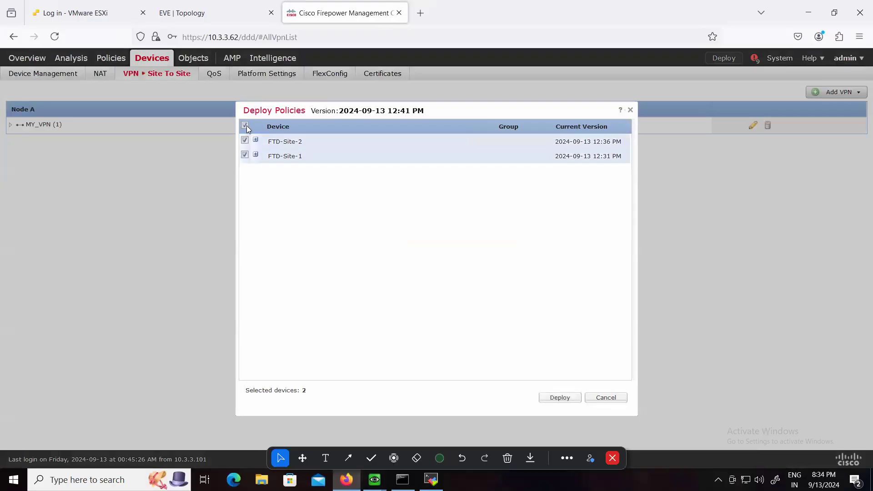
click(551, 398)
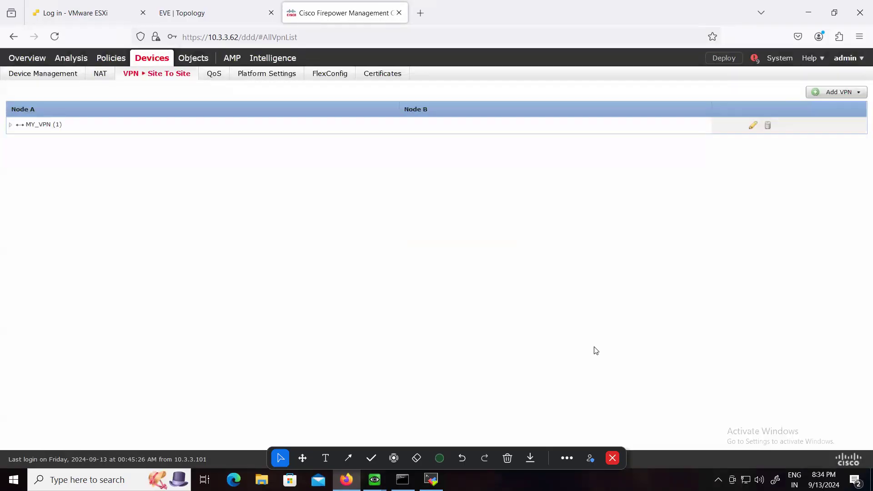
click(752, 59)
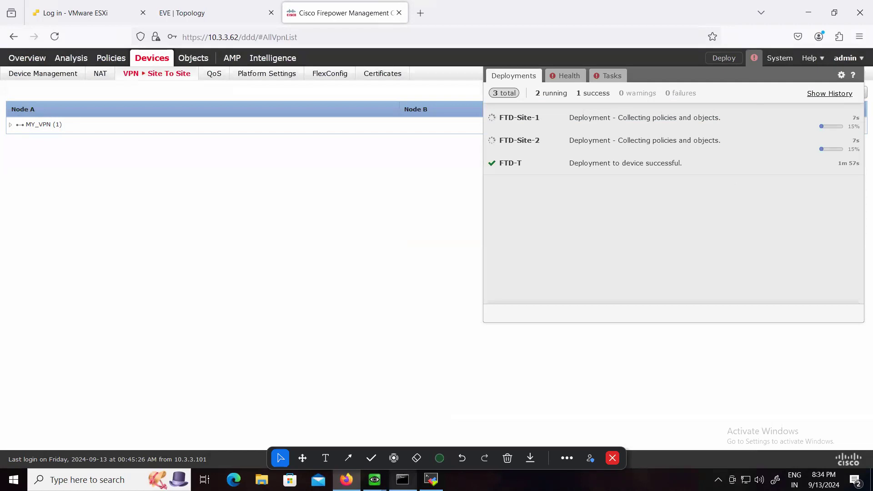
mouse_move(375, 479)
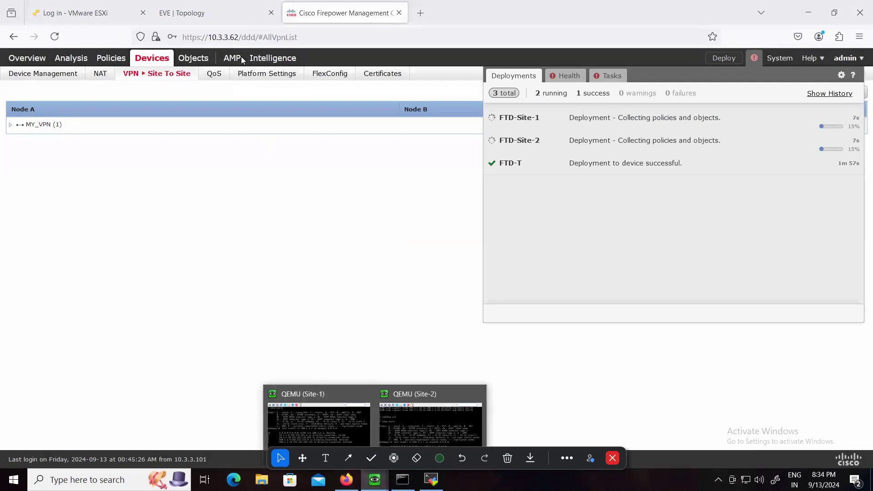
Switch to the EVE topology and start a Wireshark capture on the Site-2 firewall's outside interface
click(211, 13)
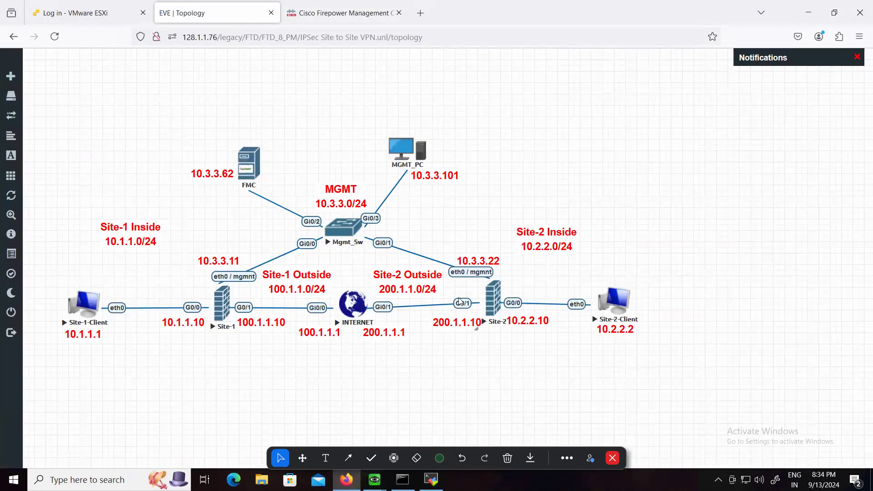
right_click(493, 300)
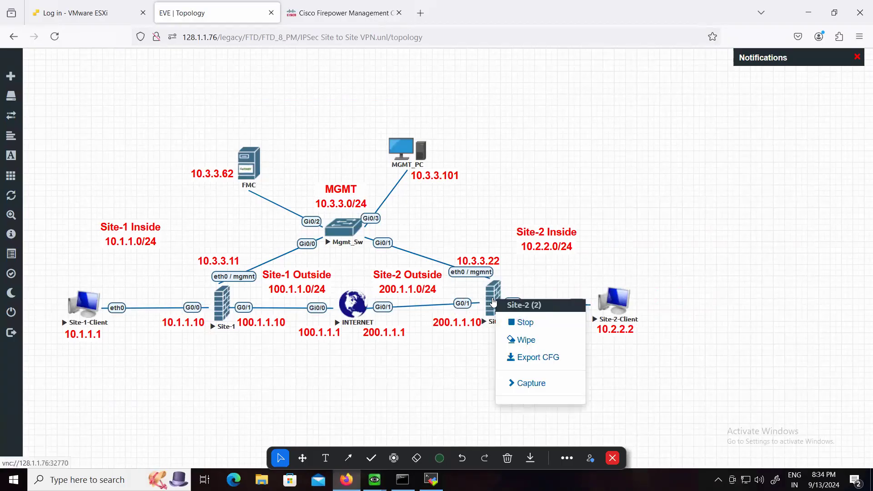
click(522, 384)
click(610, 415)
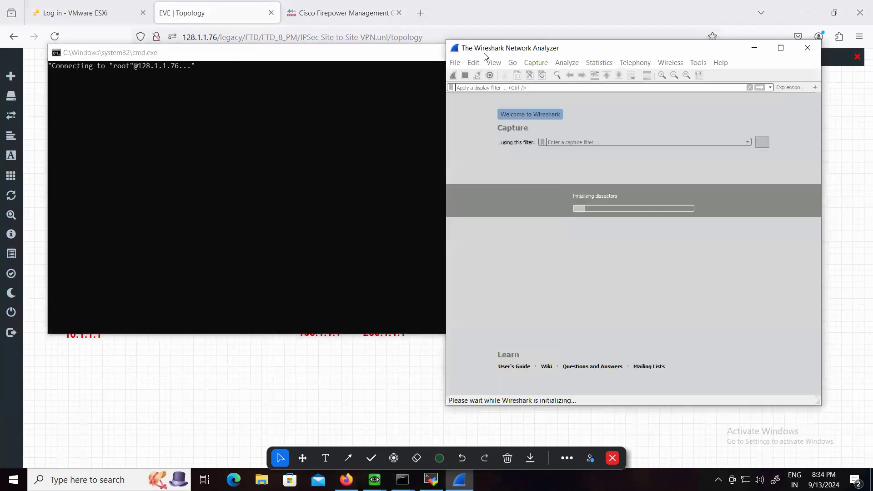
click(482, 53)
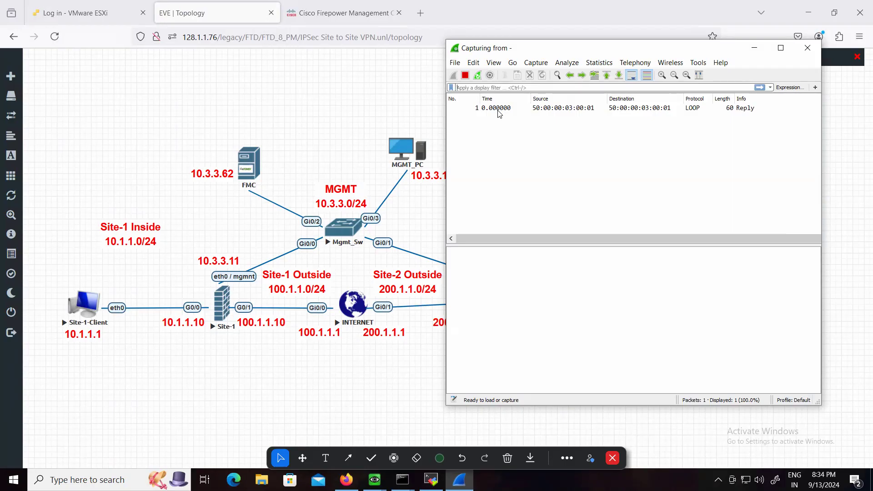
click(498, 111)
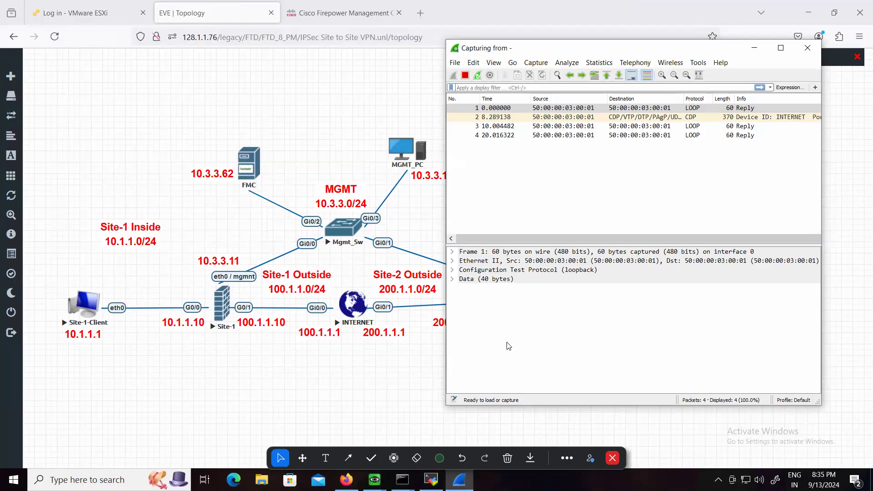
Return to the FMC and monitor the deployments to FTD-Site-1 and FTD-Site-2 alongside the running Wireshark capture
click(338, 13)
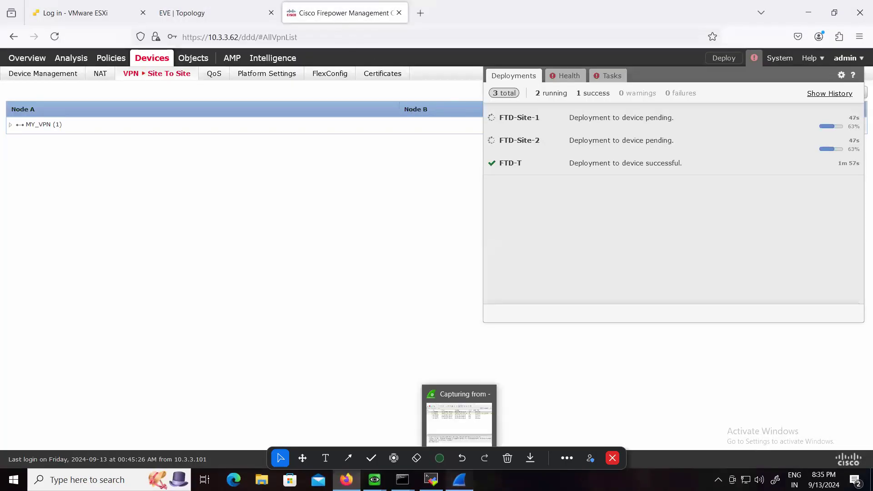
click(459, 480)
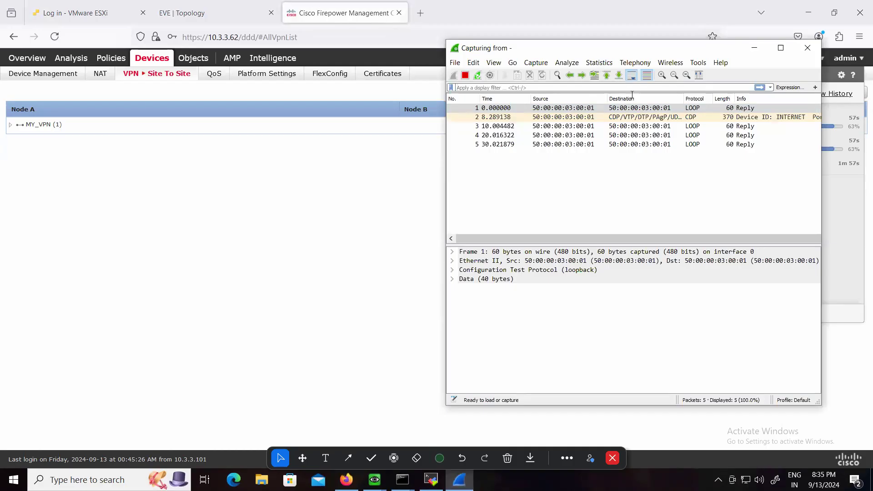
click(619, 11)
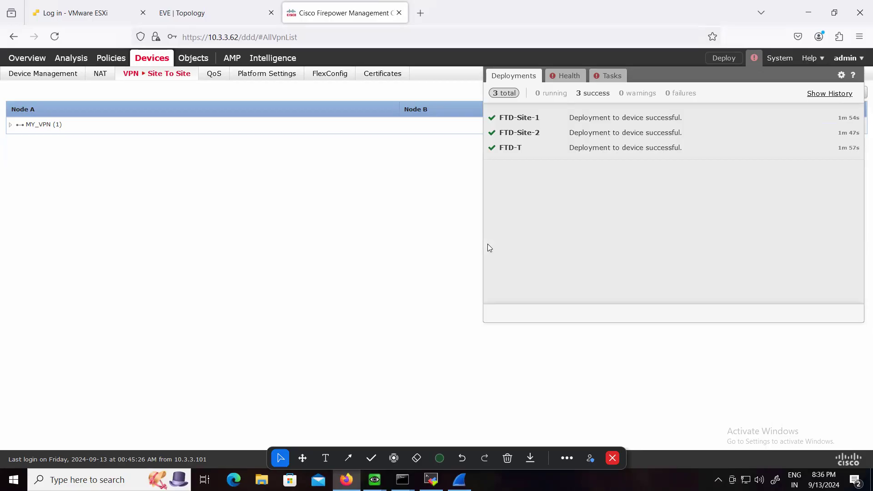
Switch to the Site-1 firewall console and check the IKE security associations with "show crypto isakmp sa"
mouse_move(374, 480)
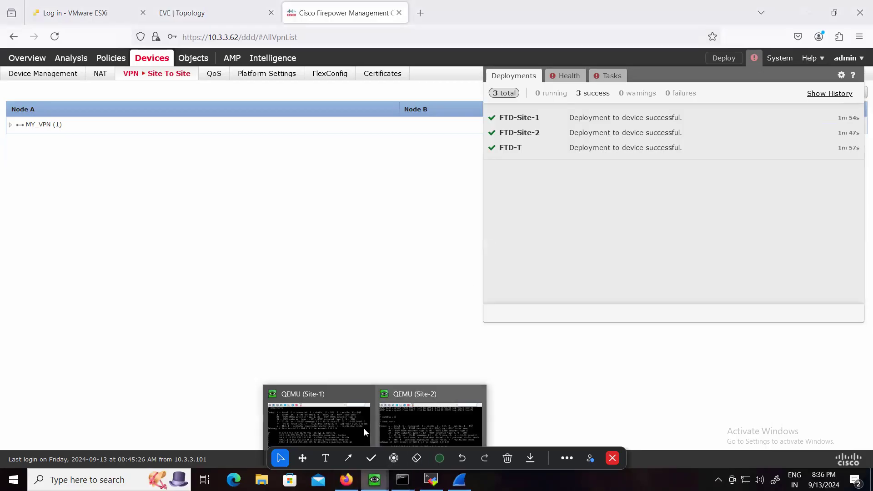
click(336, 397)
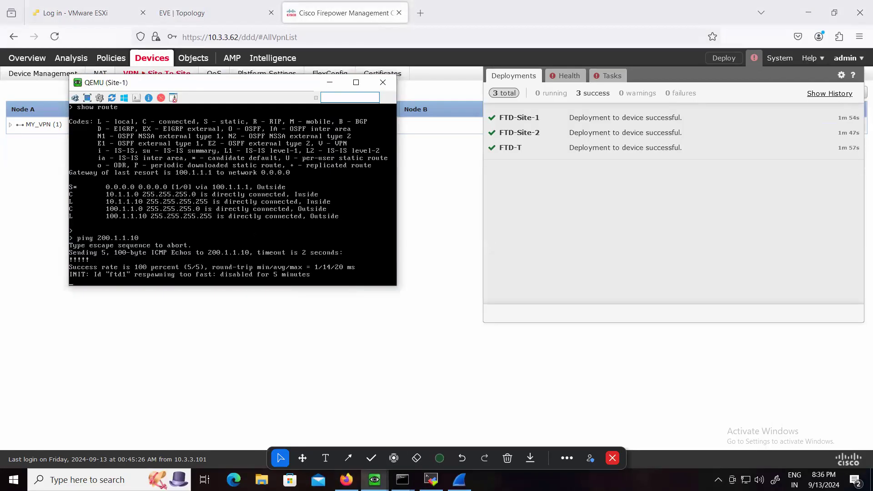
key(Return)
key(Return)
text(show crypto isakmp )
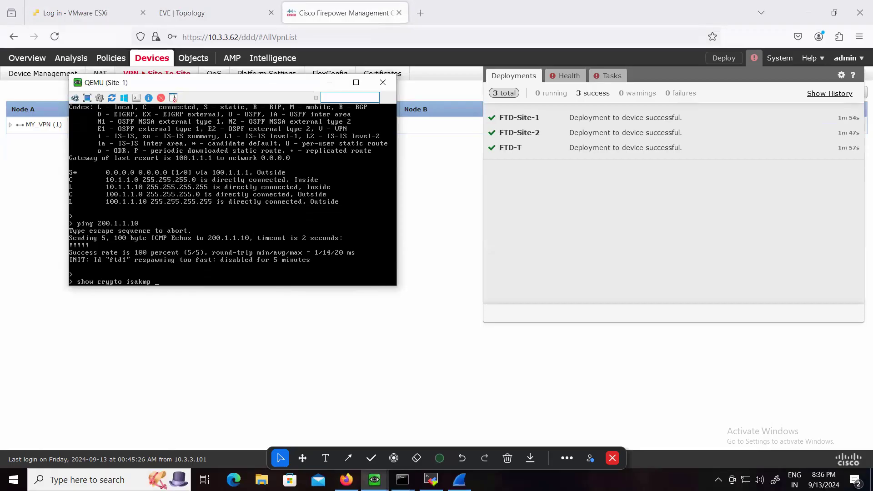
text(sa)
key(Return)
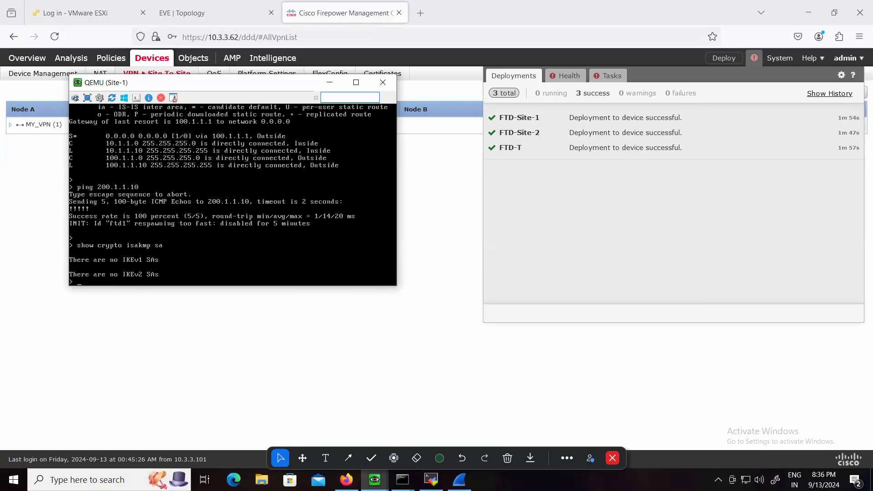
Check the IPsec security associations on the Site-1 firewall with "show crypto ipsec sa"
key(Return)
key(Return)
text(show crypto ip)
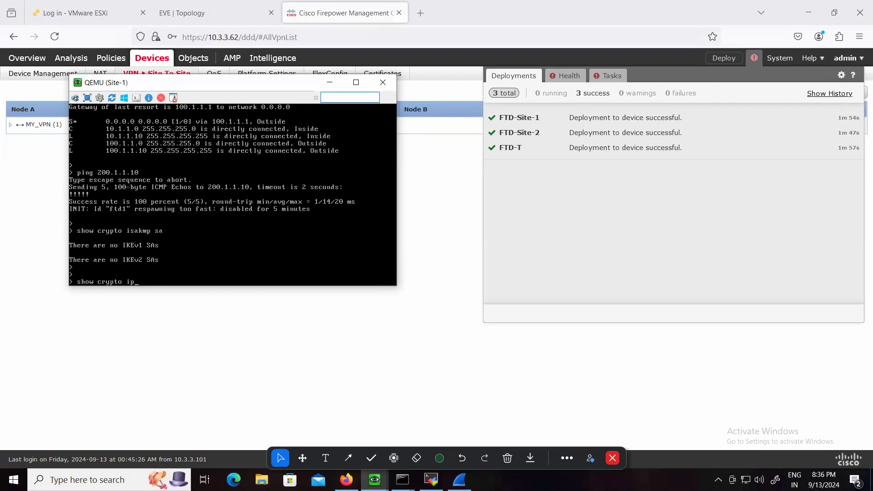
text(sec sa)
key(Return)
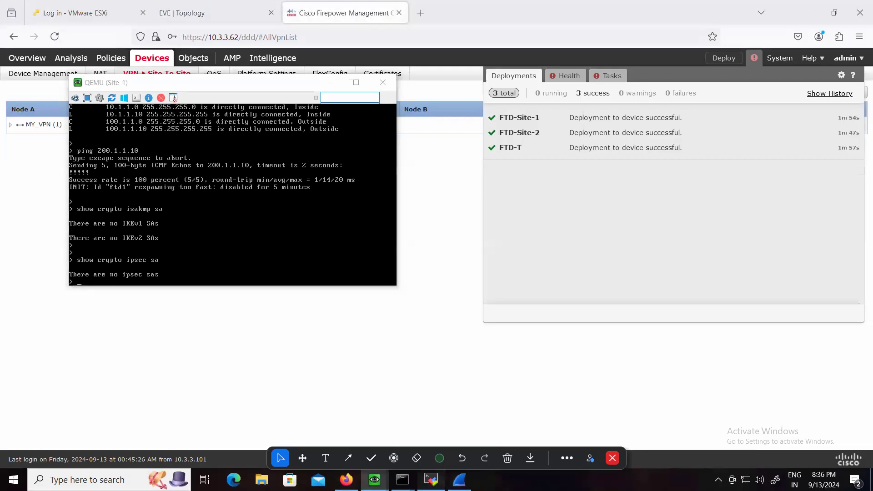
Place the Site-1-Client terminal and the running Wireshark capture side by side over the FMC
click(430, 480)
drag(359, 83, 233, 80)
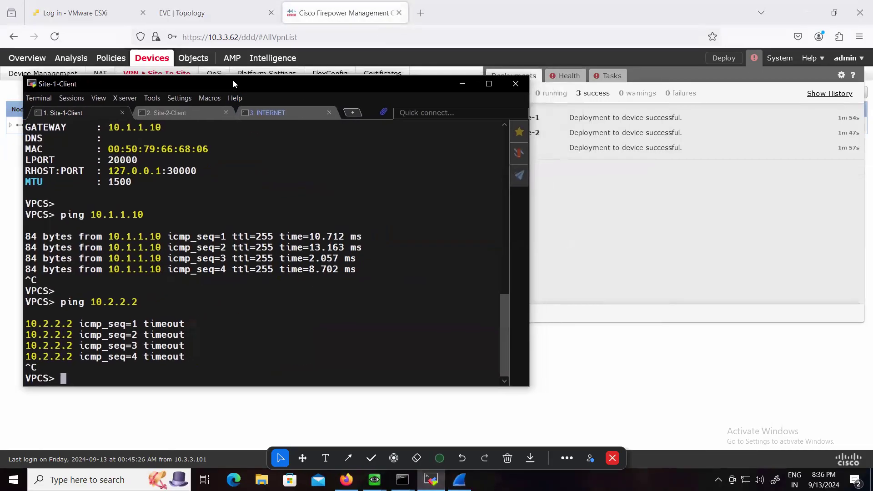
click(459, 479)
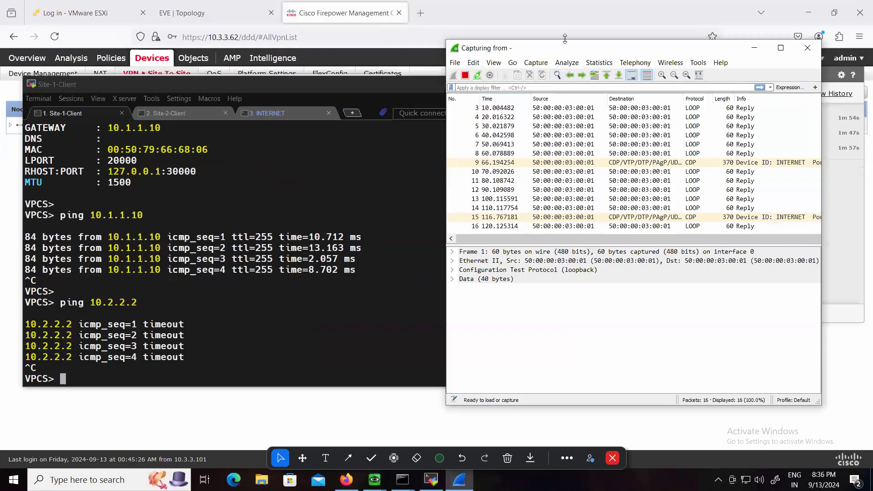
drag(565, 52, 607, 56)
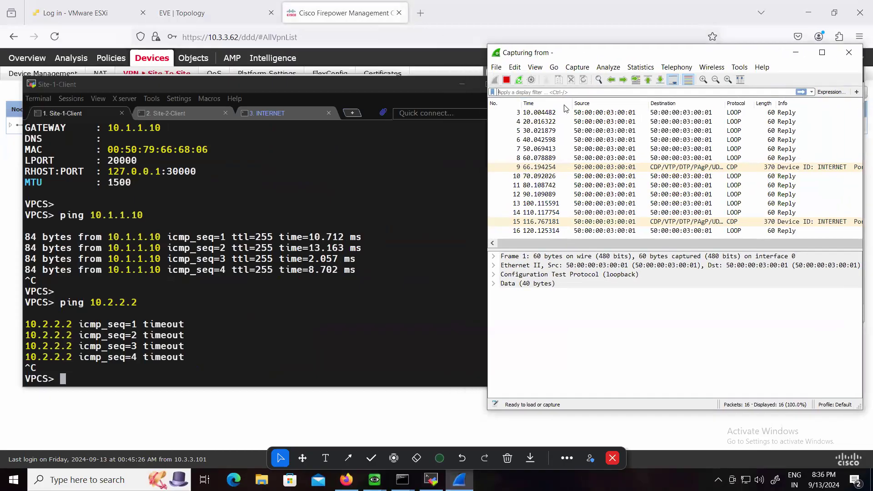
Ping 10.2.2.2 from the Site-1 client again and check the Wireshark capture for VPN traffic
click(234, 364)
key(Up)
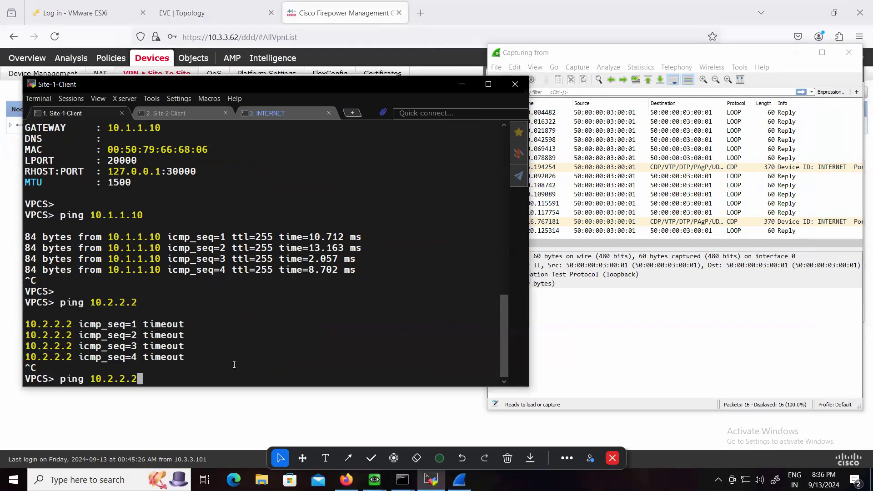
key(Return)
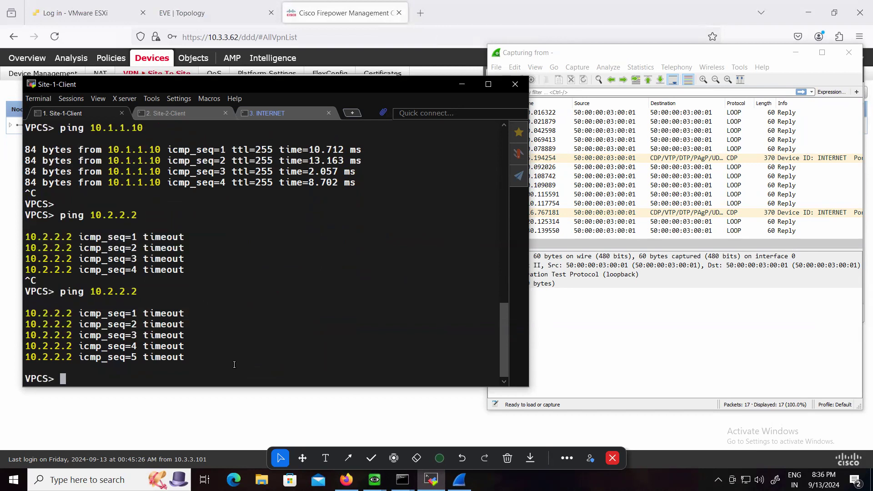
click(713, 184)
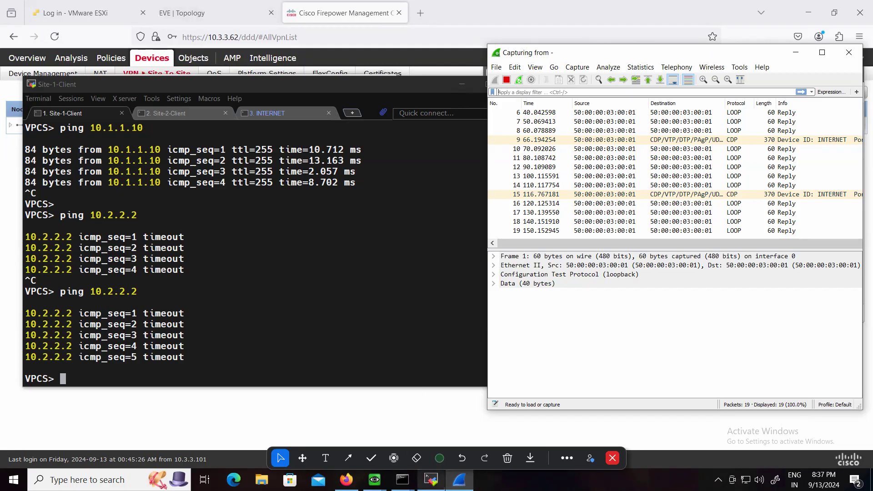
Switch to the Site-1 firewall console, ping 10.2.2.2 from there and abort the ping
mouse_move(431, 480)
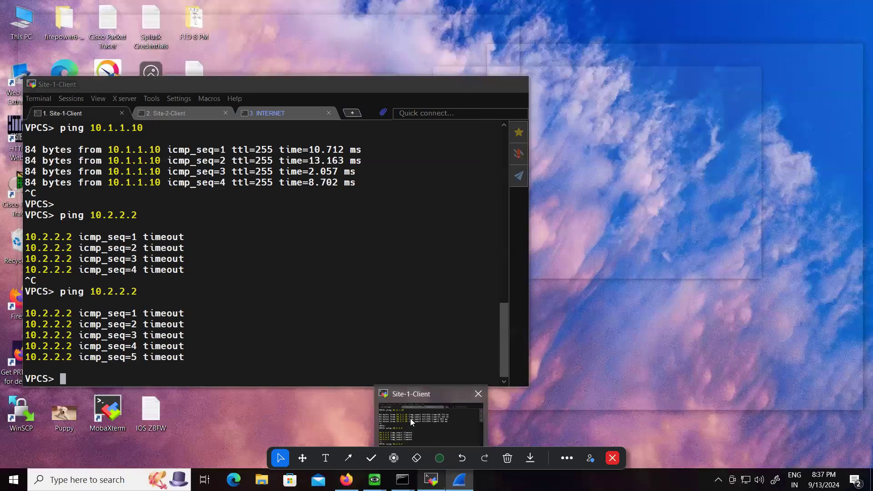
click(410, 418)
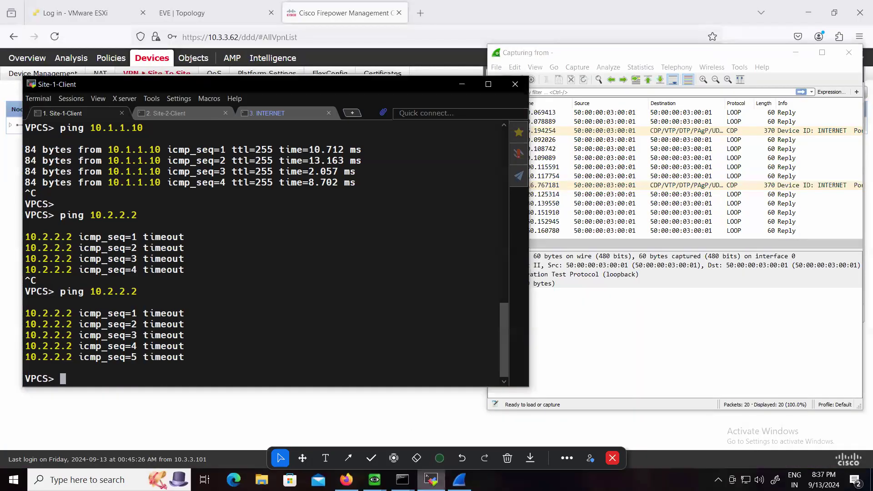
mouse_move(458, 479)
mouse_move(438, 430)
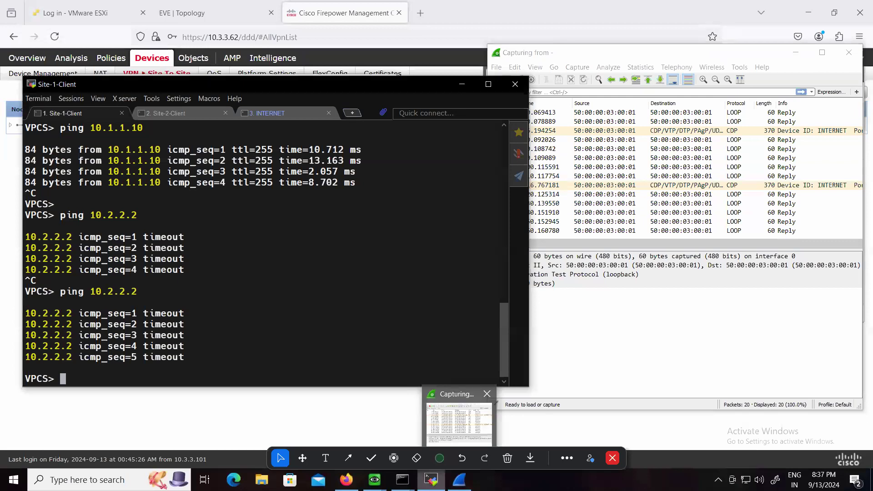
mouse_move(374, 479)
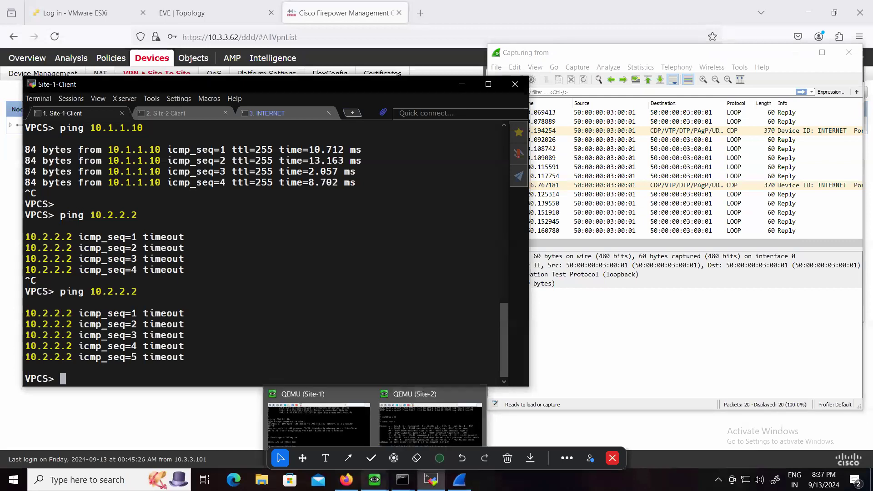
click(281, 408)
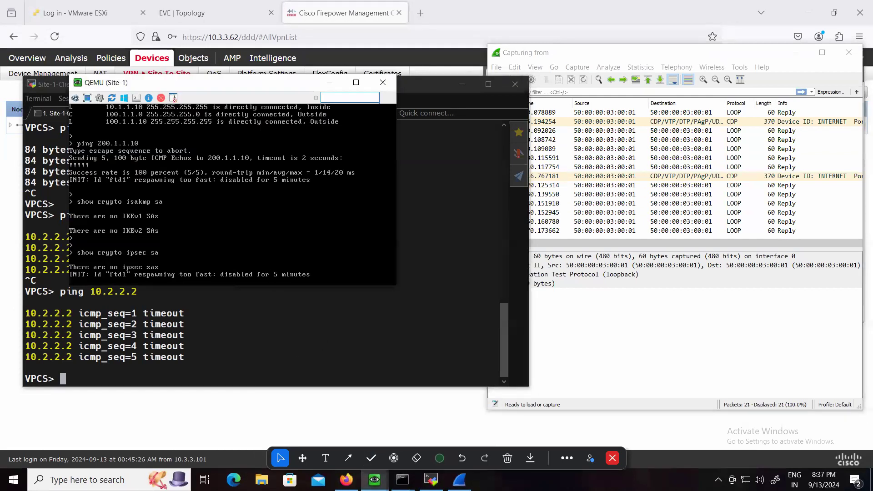
key(Return)
key(Return)
text(ping)
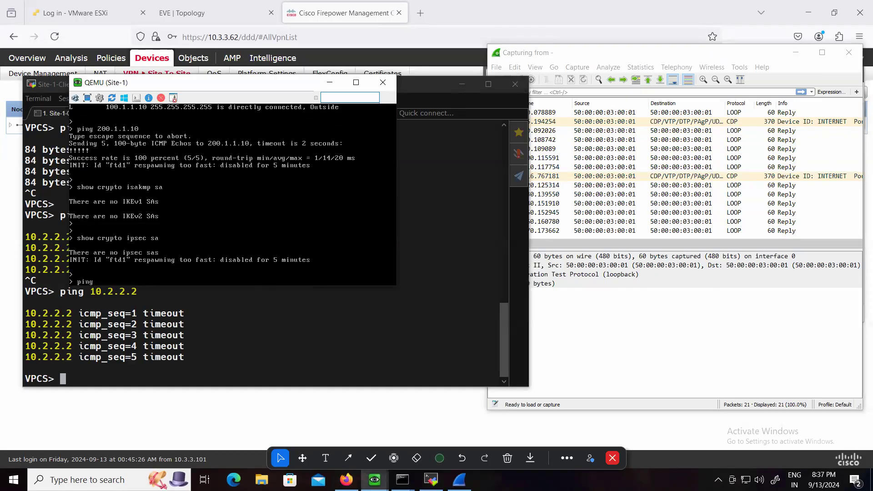
text( 10.2.2.2)
key(Return)
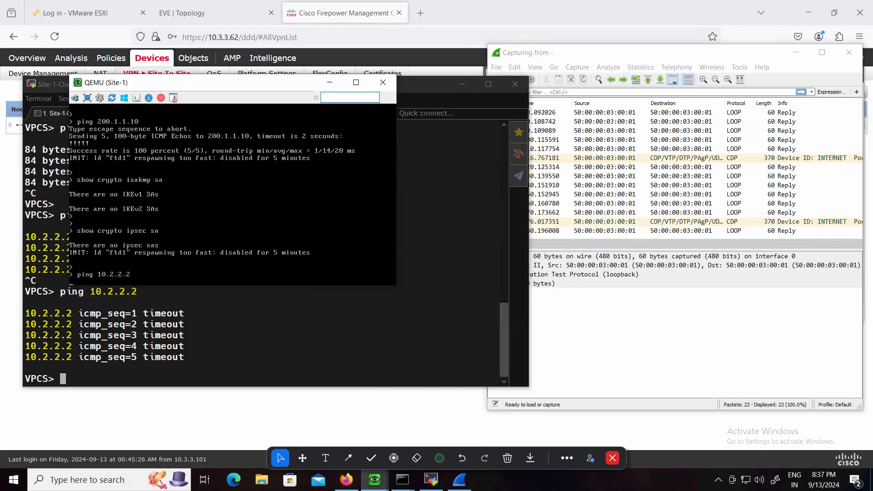
key(ctrl+c)
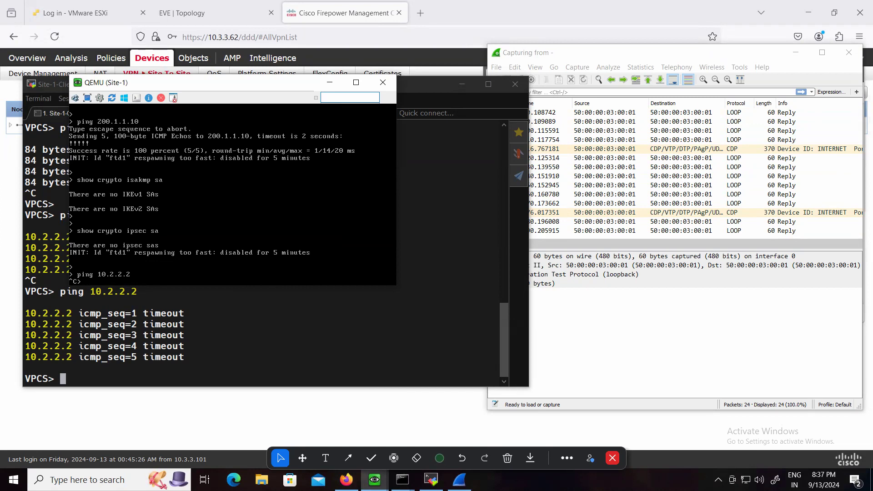
Return to the FMC and review the endpoints, IKE, IPsec and advanced settings of the MY_VPN topology without changing them
click(449, 84)
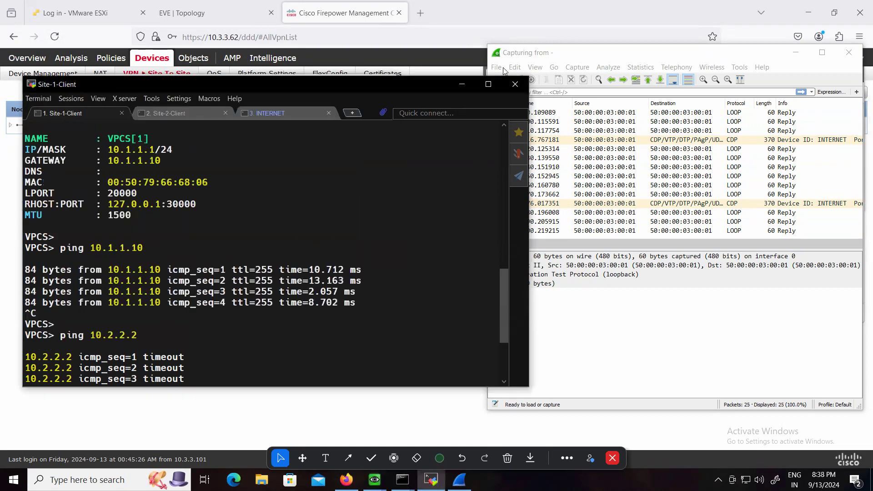
click(474, 14)
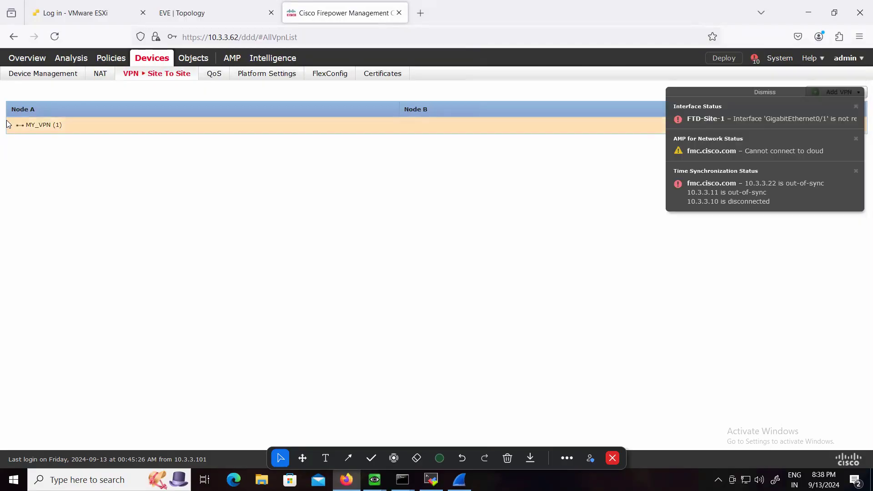
click(10, 125)
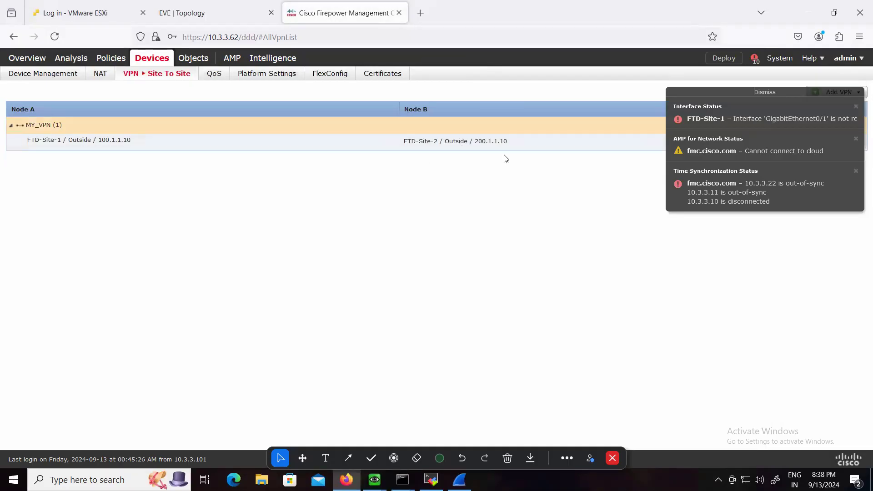
click(754, 93)
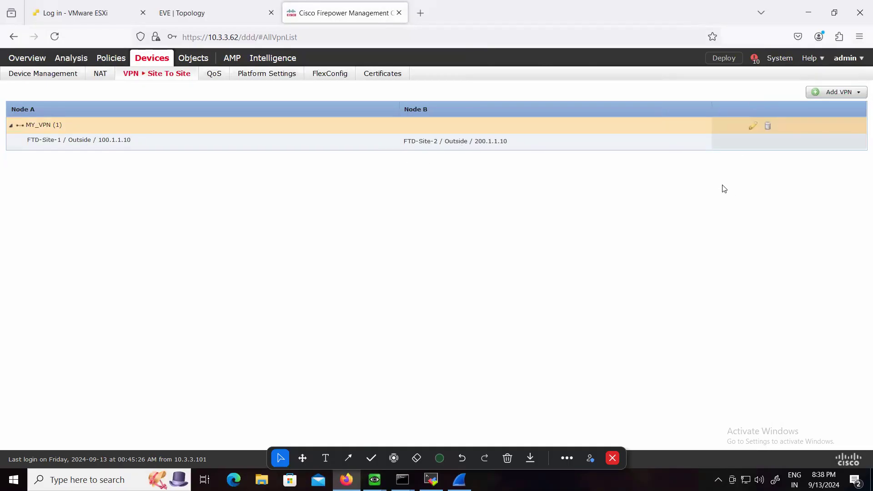
click(752, 128)
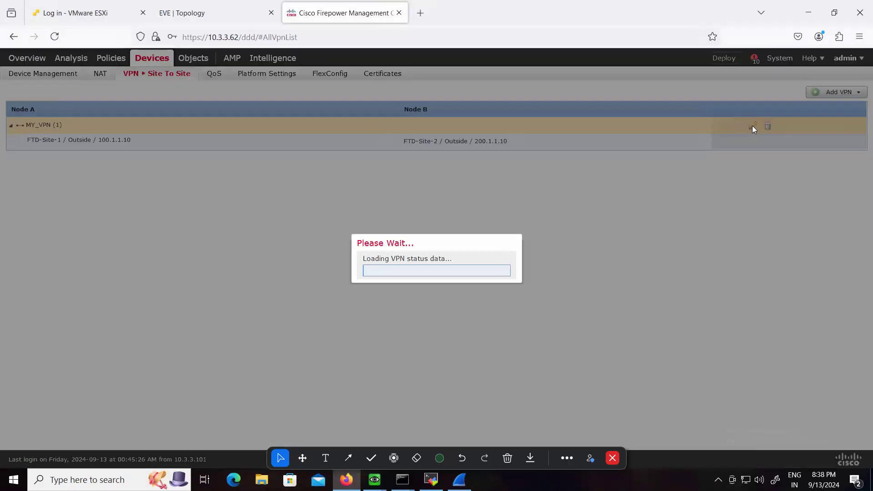
click(585, 269)
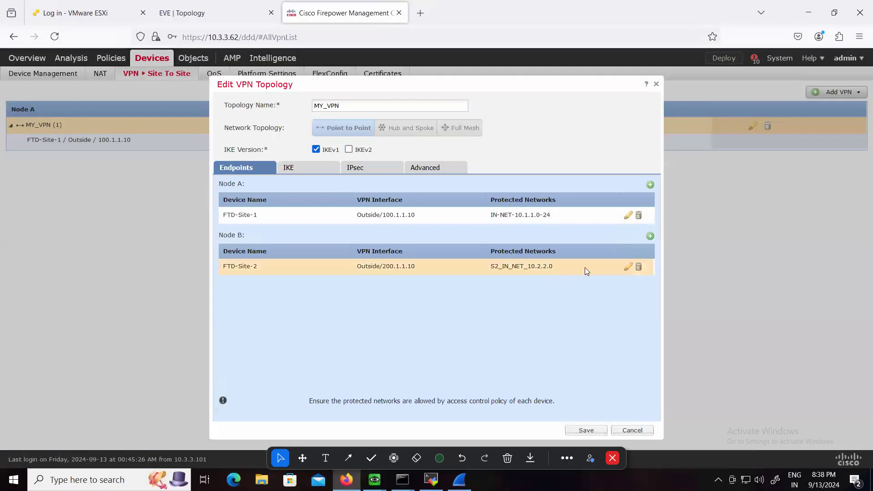
click(309, 168)
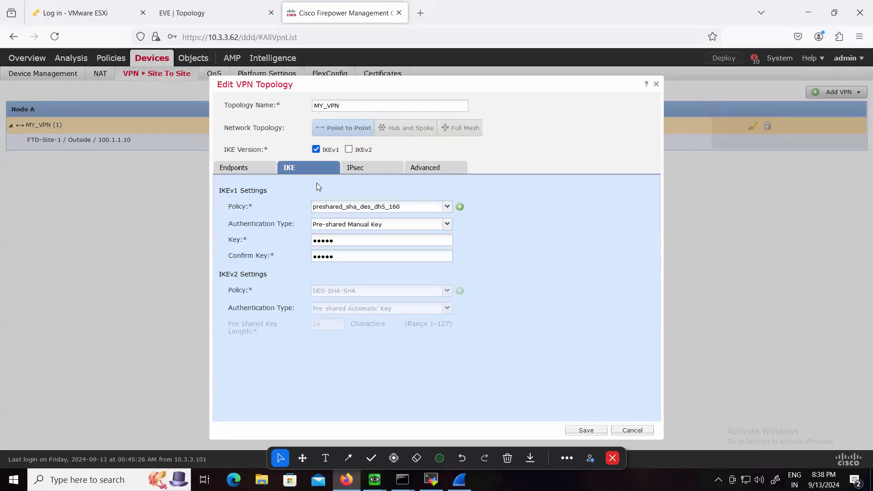
click(358, 173)
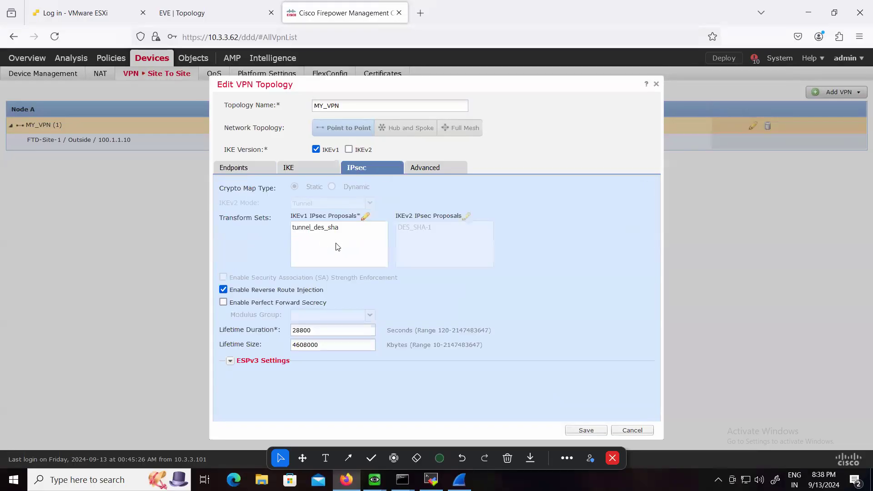
click(425, 173)
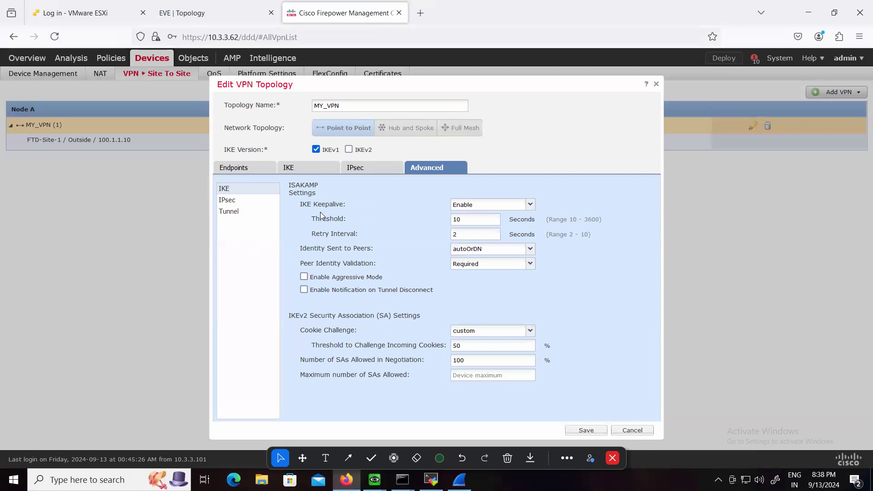
click(631, 430)
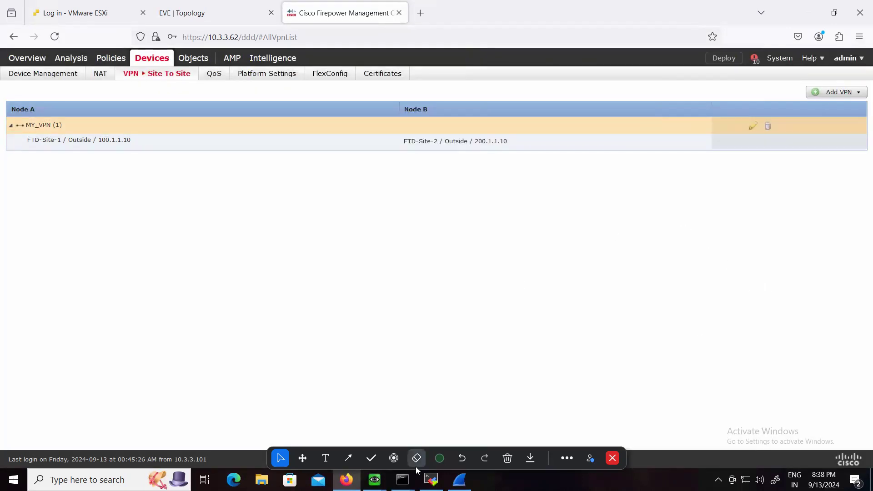
Switch back to the Site-1 firewall console and try to display the IKEv1 configuration with "show running-config ikev1"
click(431, 480)
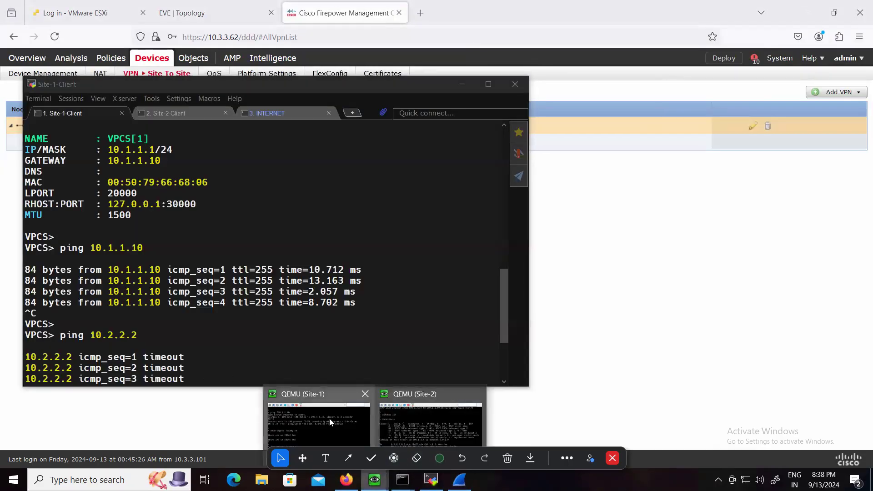
click(409, 422)
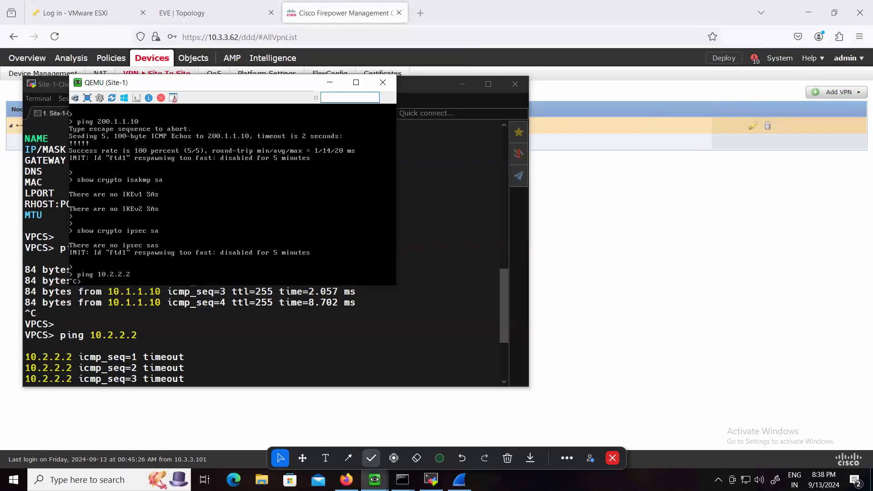
key(Return)
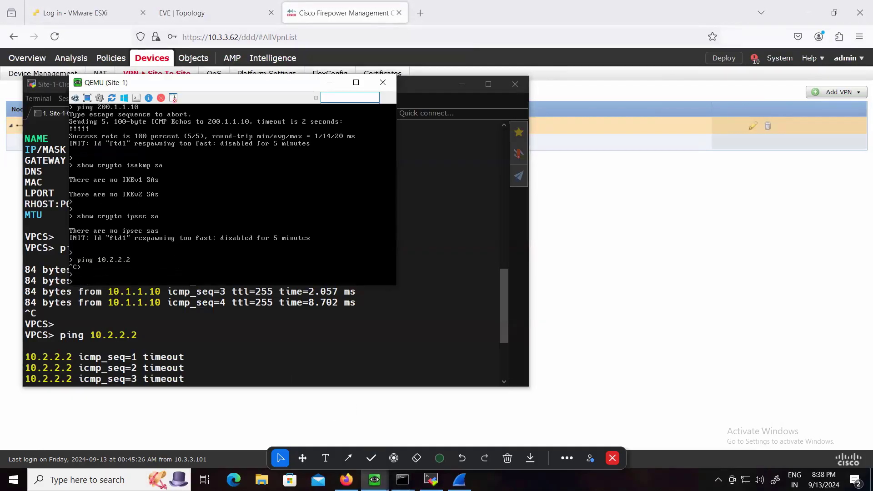
text(show running-config ikevc)
key(BackSpace)
text(v1)
key(Return)
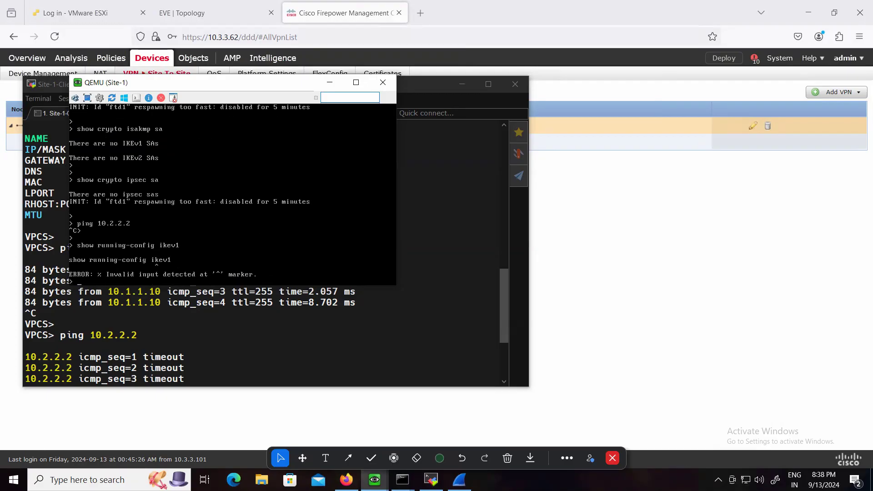
Look up the valid running-config keywords starting with "i" and run "show running-config isakmp" on the Site-1 firewall
key(Up)
key(BackSpace)
key(BackSpace)
key(BackSpace)
key(BackSpace)
key(Tab)
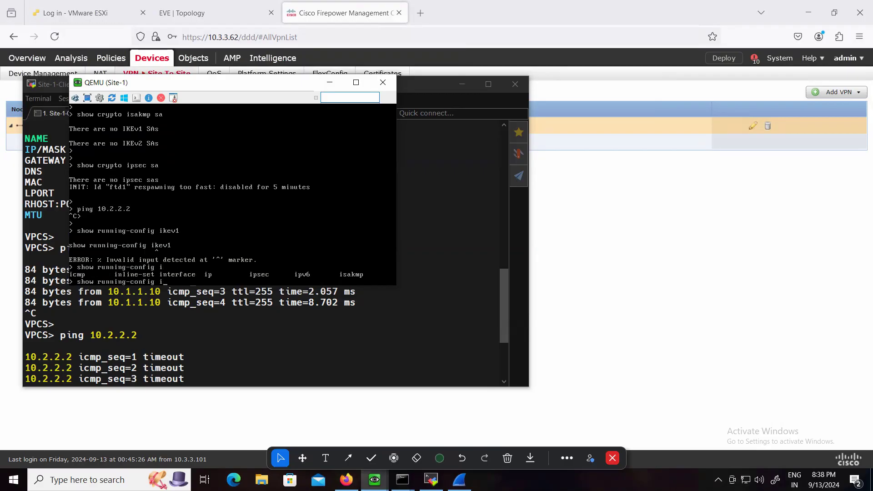
text(sakmp)
key(question)
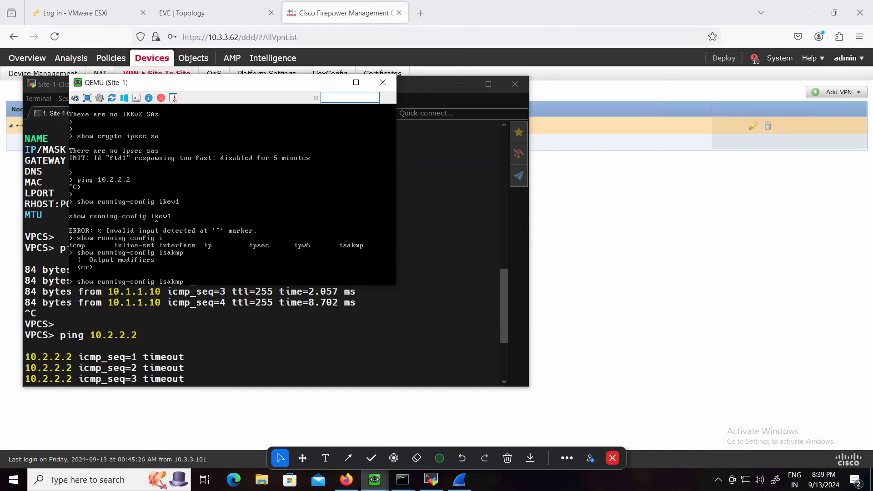
key(Return)
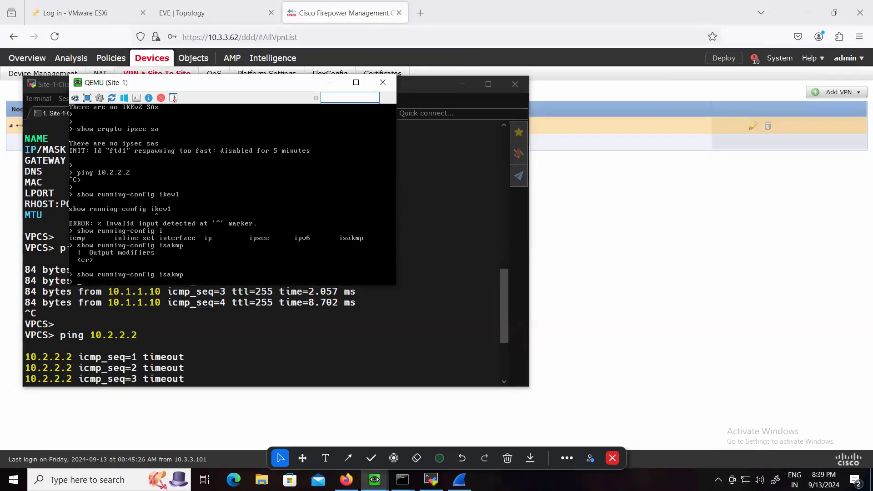
Display the Site-1 firewall's IPsec configuration with "show running-config ipsec"
key(Return)
key(Up)
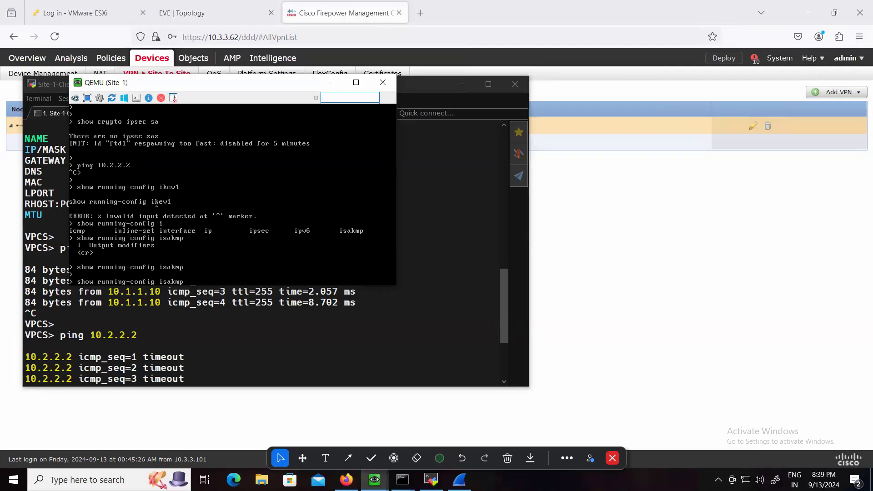
key(BackSpace)
key(BackSpace)
key(BackSpace)
key(BackSpace)
text(psec)
key(Return)
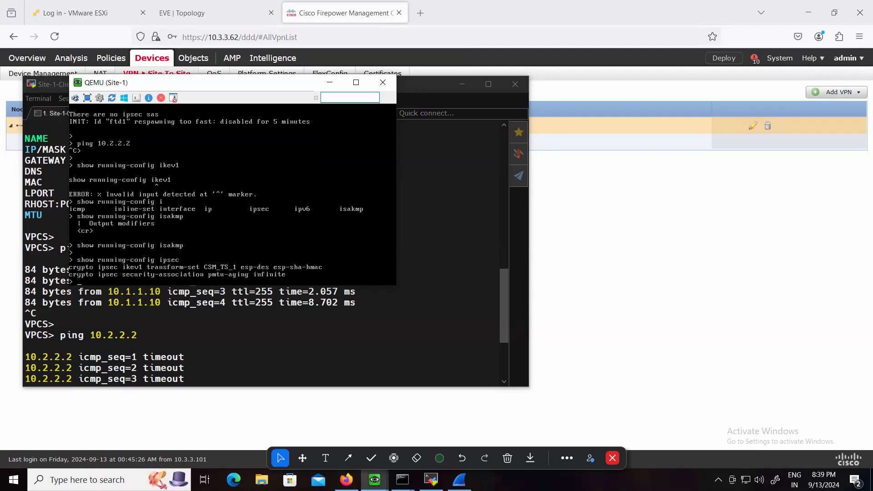
Display the Site-1 firewall's crypto map configuration with "show running-config crypto map"
key(Return)
key(Return)
text(show running-config crypto)
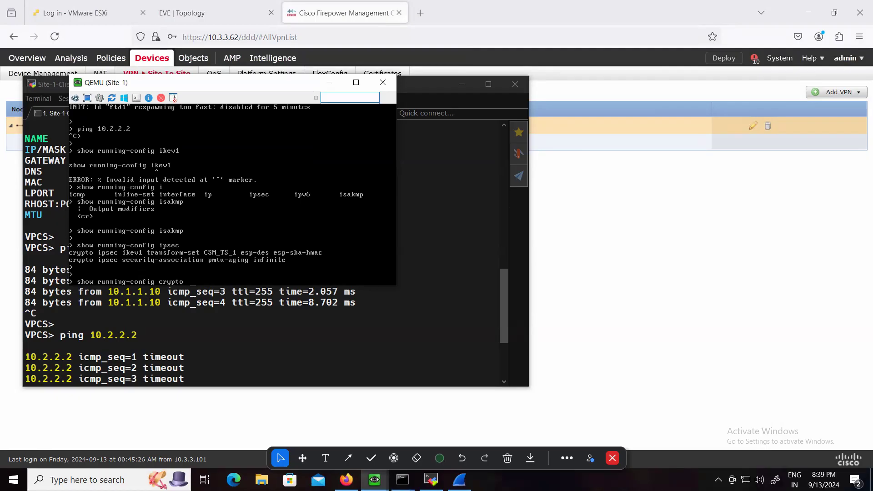
text( map)
key(Return)
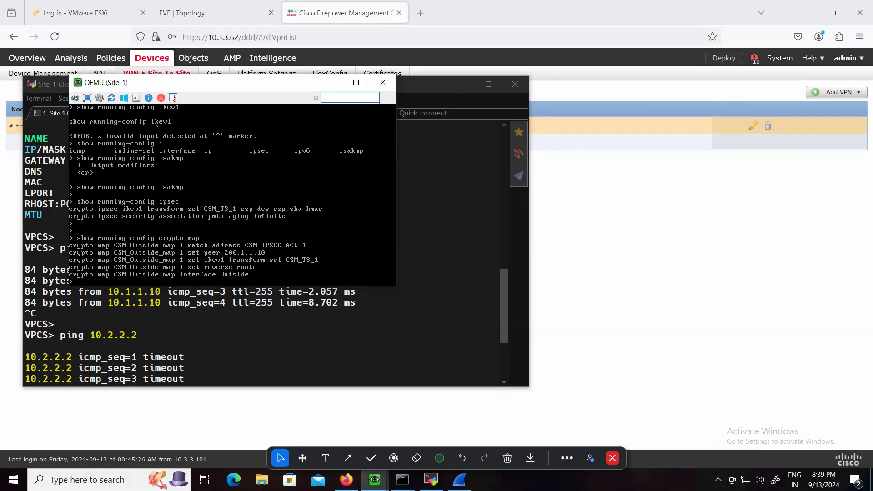
Display the Site-1 firewall's access lists with "show running-config access-list"
key(Return)
key(Return)
text(show running-config a)
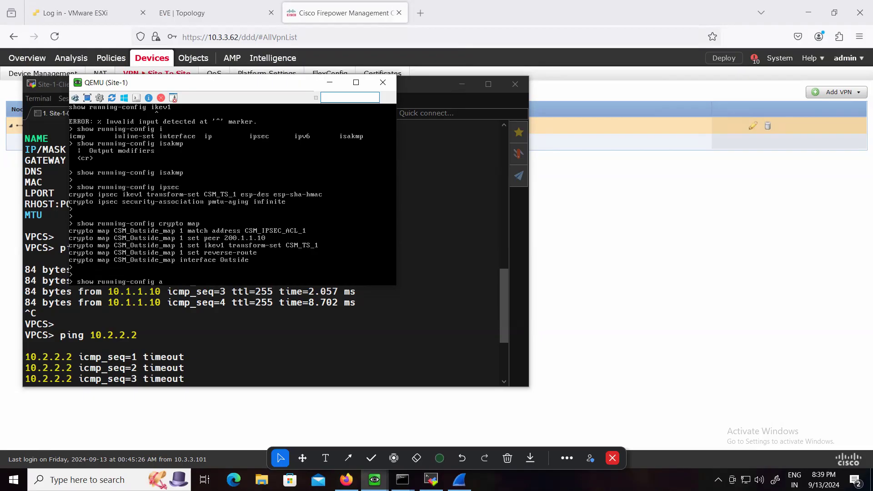
text(ccess-list)
key(Return)
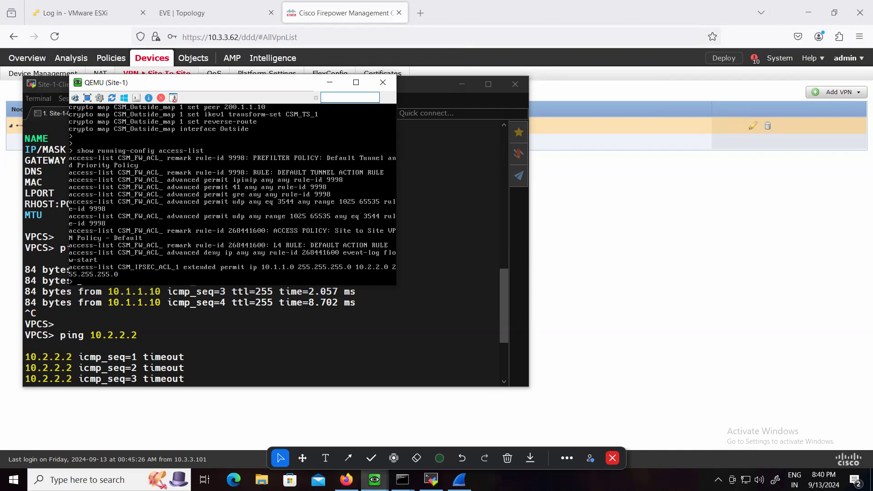
List all available "show running-config" keywords on the Site-1 firewall and run "show running-config isakmp" again
key(Return)
key(Return)
text(show running-config)
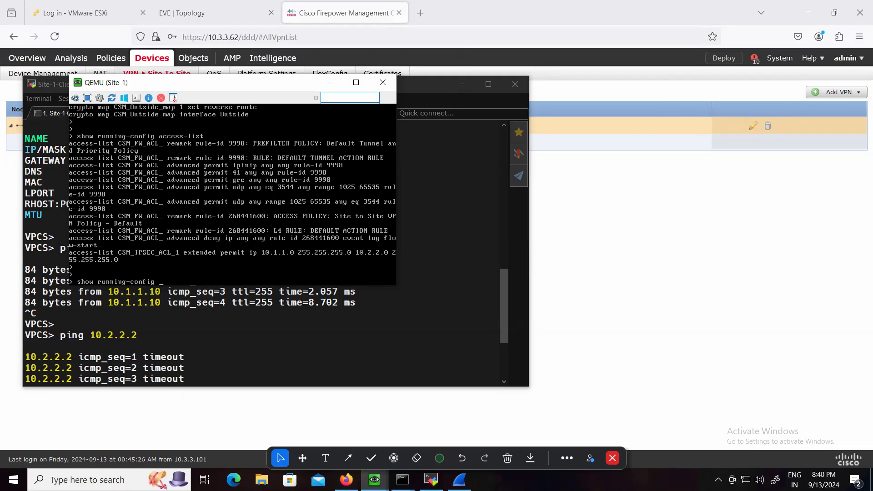
key(question)
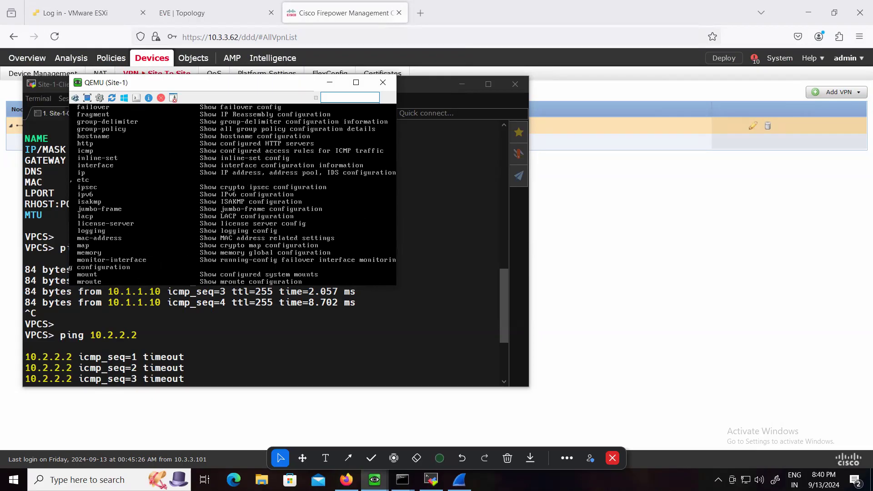
text(isakmp |)
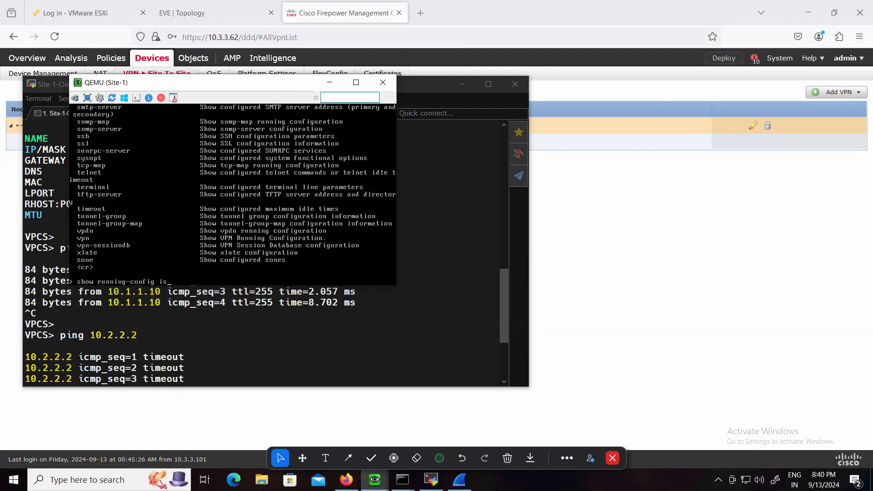
key(question)
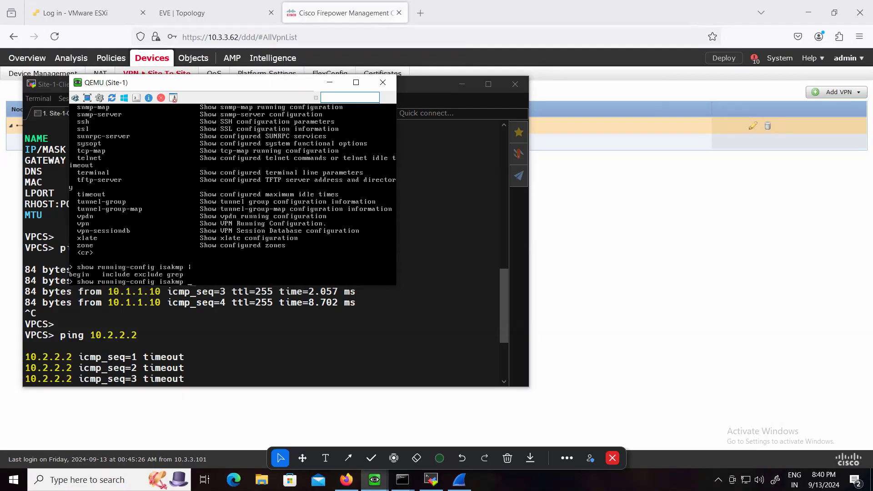
key(Return)
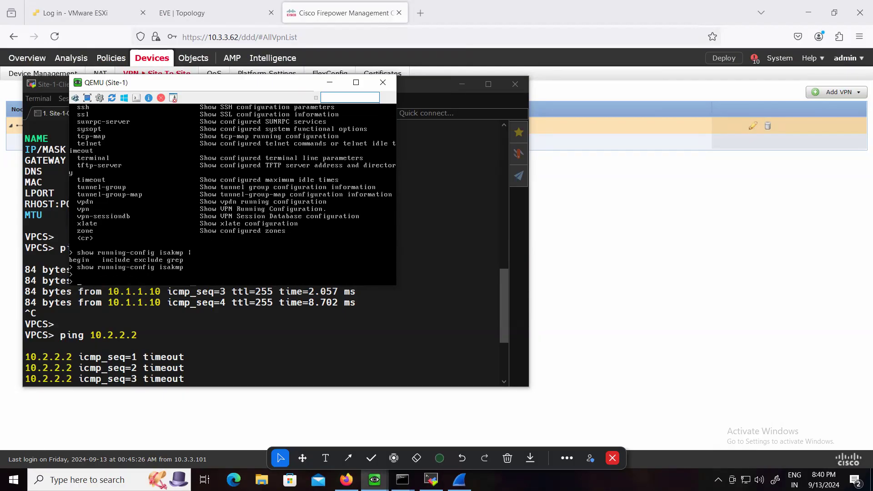
Look up the "show running-config" keywords starting with "i" and the "show" keywords starting with "cr" on the Site-1 firewall
key(Up)
key(BackSpace)
key(BackSpace)
key(BackSpace)
key(BackSpace)
key(Tab)
key(Tab)
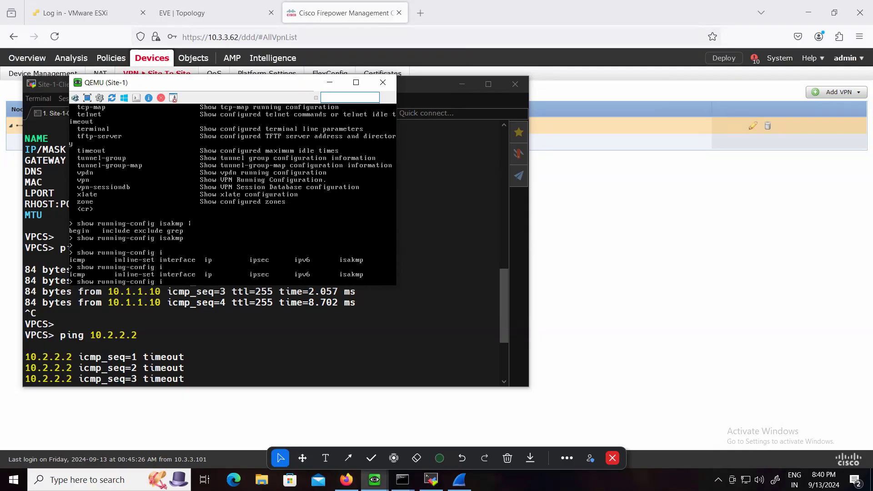
key(BackSpace)
key(BackSpace)
key(BackSpace)
key(BackSpace)
key(BackSpace)
key(BackSpace)
key(BackSpace)
key(BackSpace)
key(BackSpace)
key(BackSpace)
key(BackSpace)
key(BackSpace)
key(BackSpace)
key(BackSpace)
text(cr)
key(Tab)
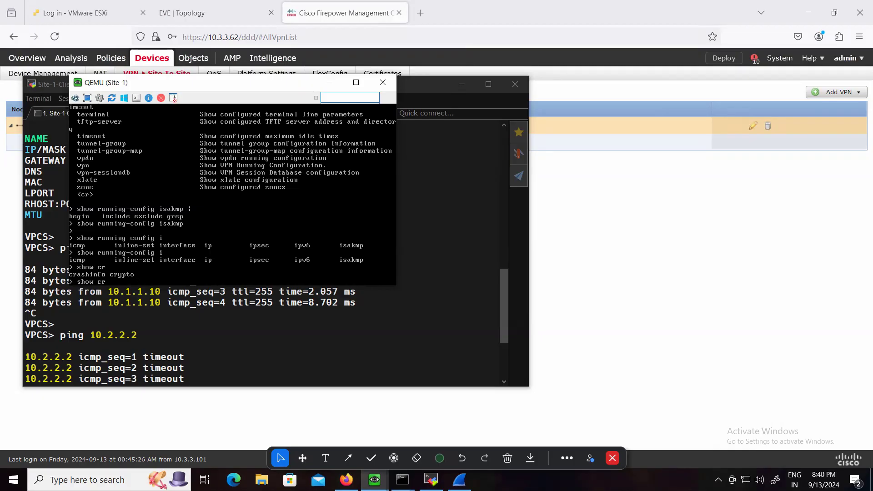
List the options of "show running-config crypto" and display the IKEv1 policy with "show running-config crypto ikev1"
text(y)
key(BackSpace)
key(BackSpace)
text(run)
key(Tab)
text(cr)
key(Tab)
key(Tab)
key(Tab)
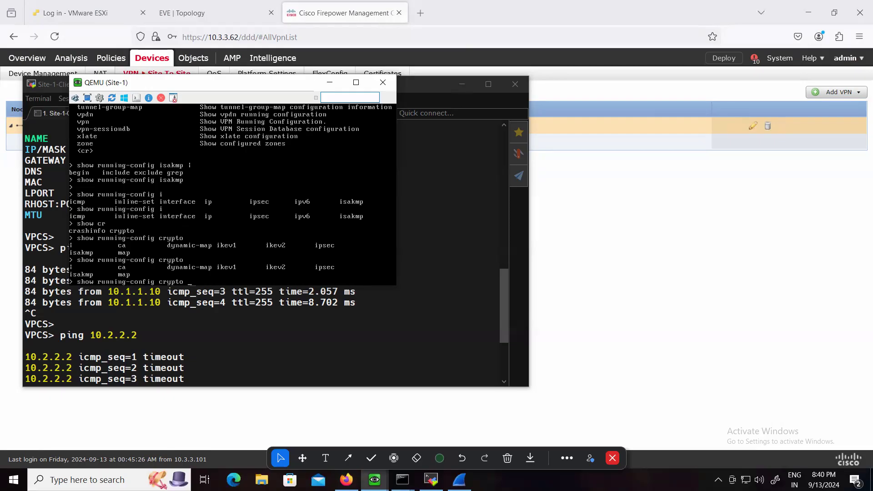
text(ik)
key(Tab)
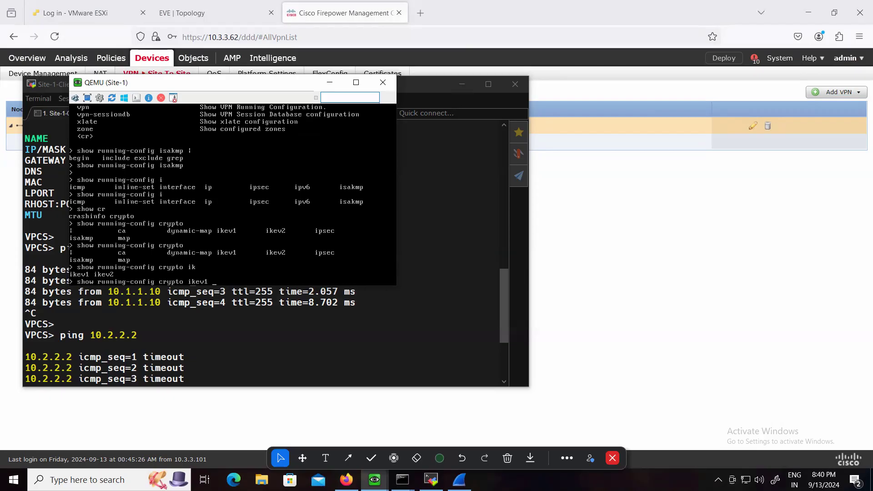
text(1)
key(Return)
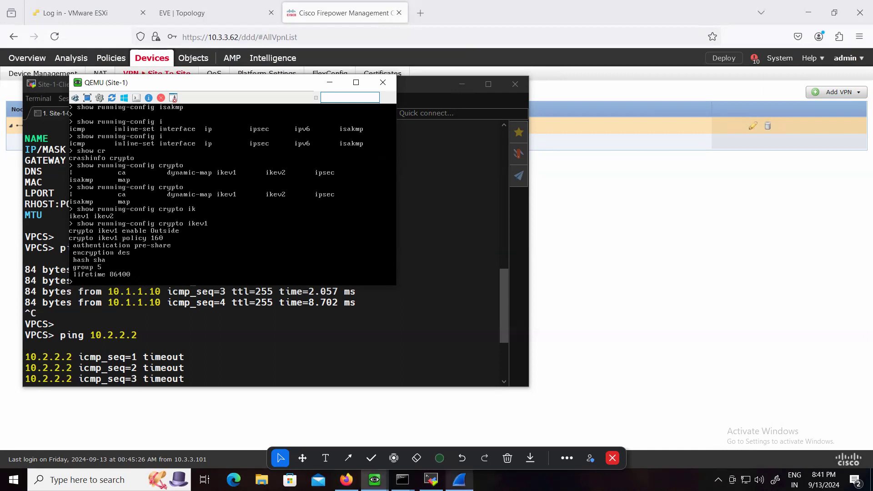
Bring up the Wireshark capture and the Site-1-Client terminal, and ping the gateway 10.1.1.10 from the client
click(459, 479)
click(380, 322)
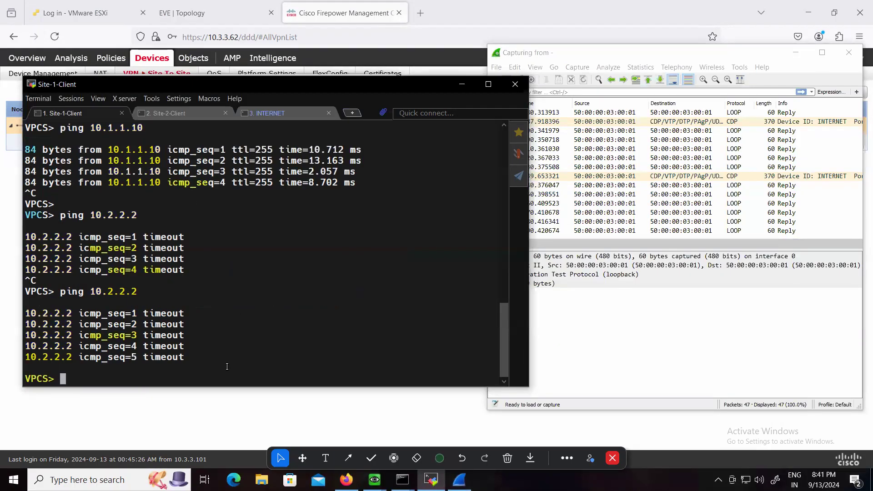
key(Return)
key(Return)
key(Up)
key(Up)
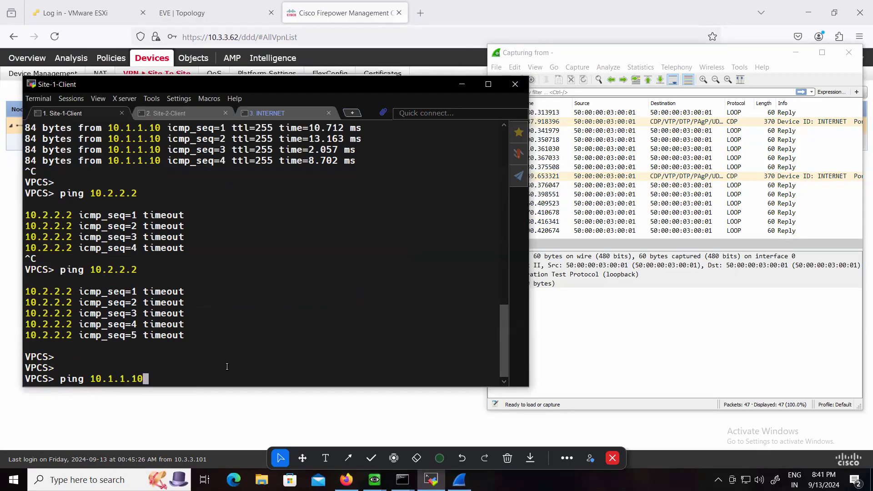
key(Return)
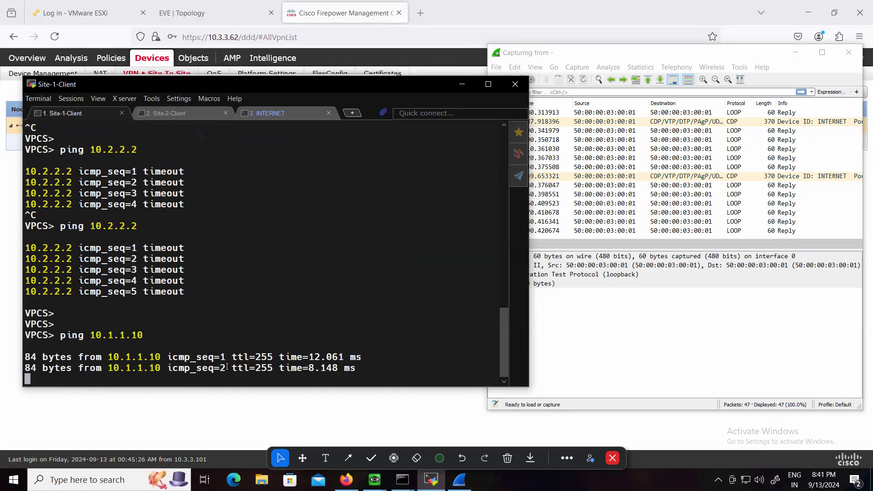
key(ctrl+c)
Ping 10.2.2.2 from the Site-1 client and try to close the running Wireshark capture
key(Up)
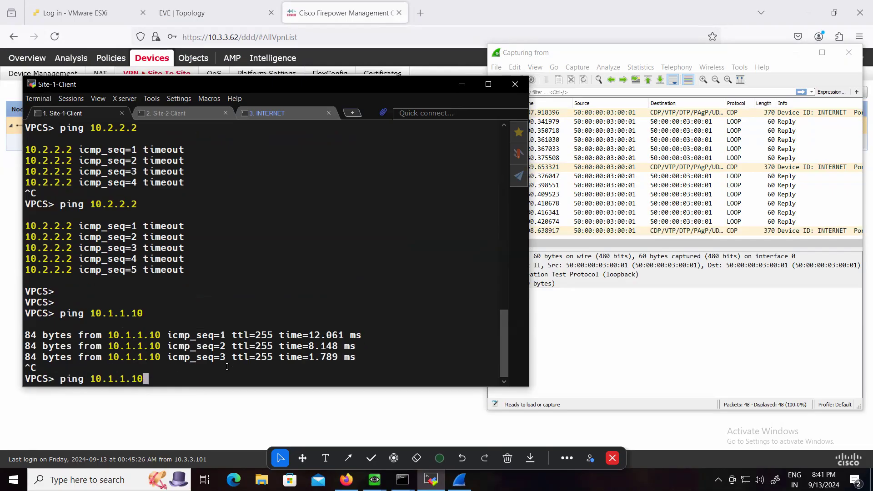
key(BackSpace)
key(BackSpace)
key(BackSpace)
text(.)
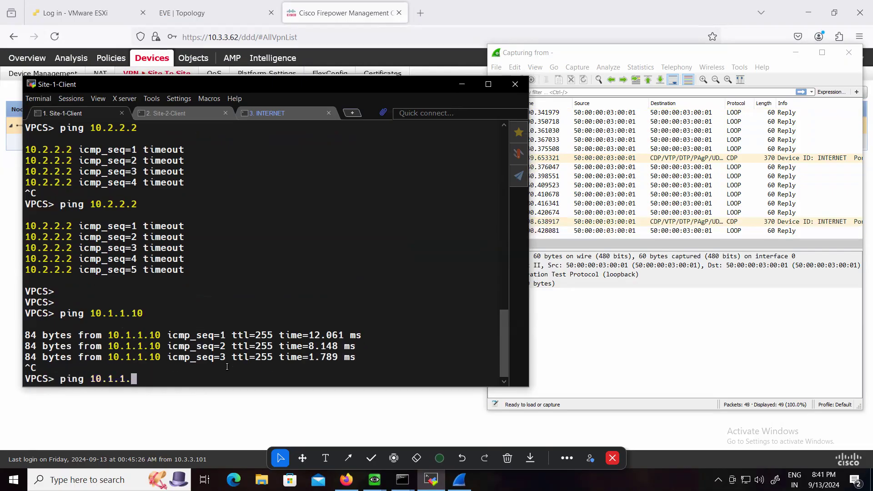
key(BackSpace)
key(BackSpace)
key(BackSpace)
key(BackSpace)
text(2.2.2)
key(Return)
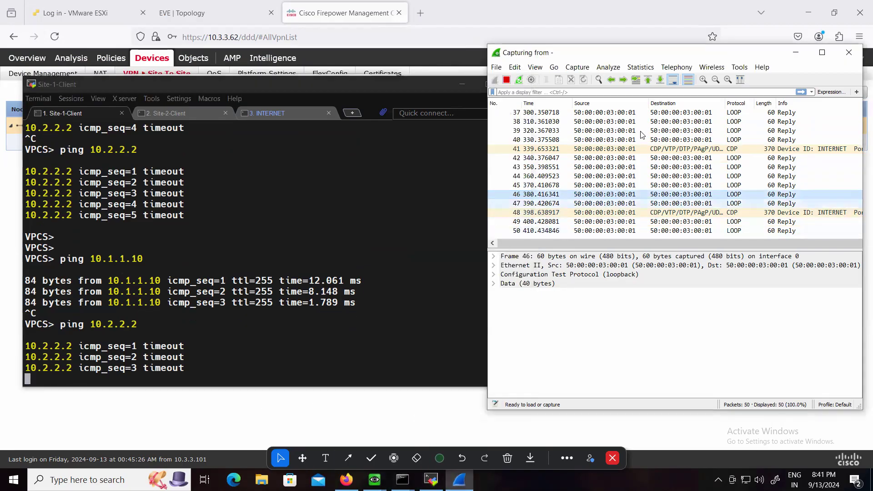
drag(645, 53, 573, 66)
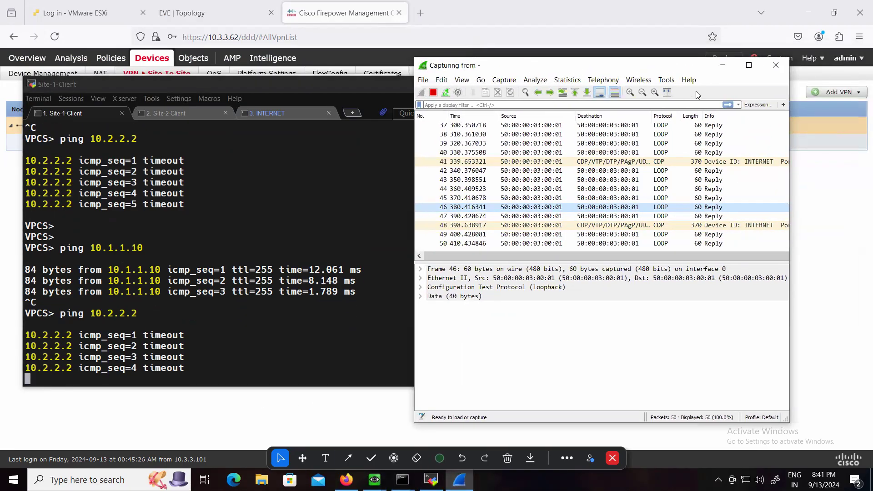
click(775, 65)
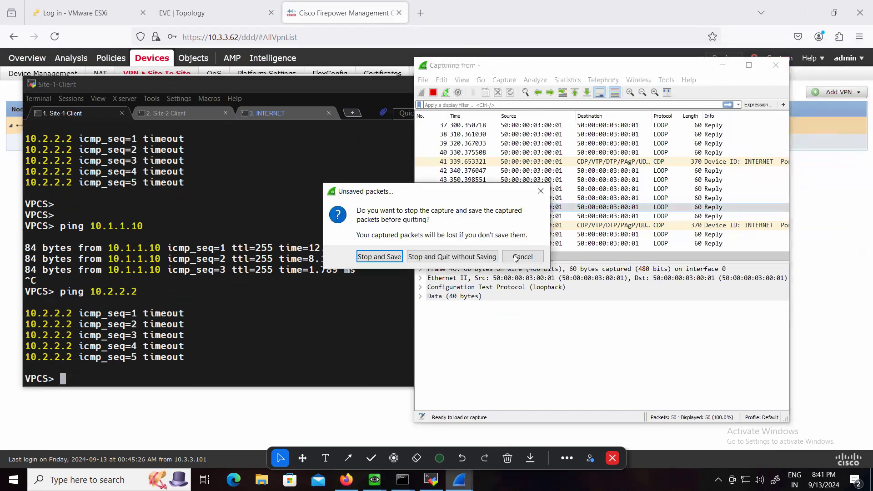
Enter privileged mode on the INTERNET router and enable debugging with "debug ip icmp" and "debug ip packet"
click(184, 114)
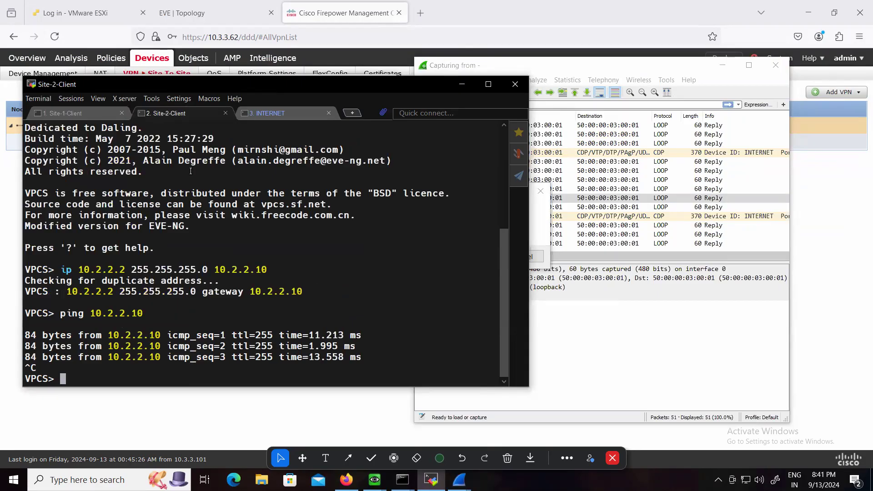
click(277, 114)
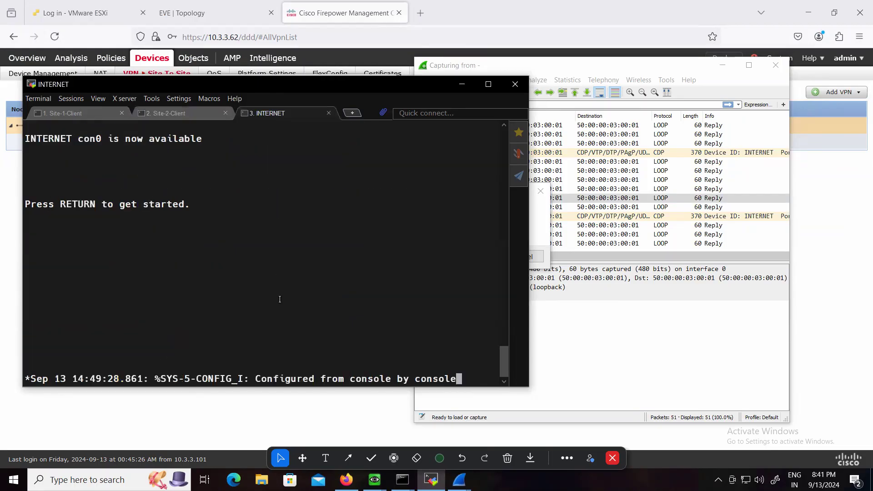
key(Return)
key(Return)
text(en)
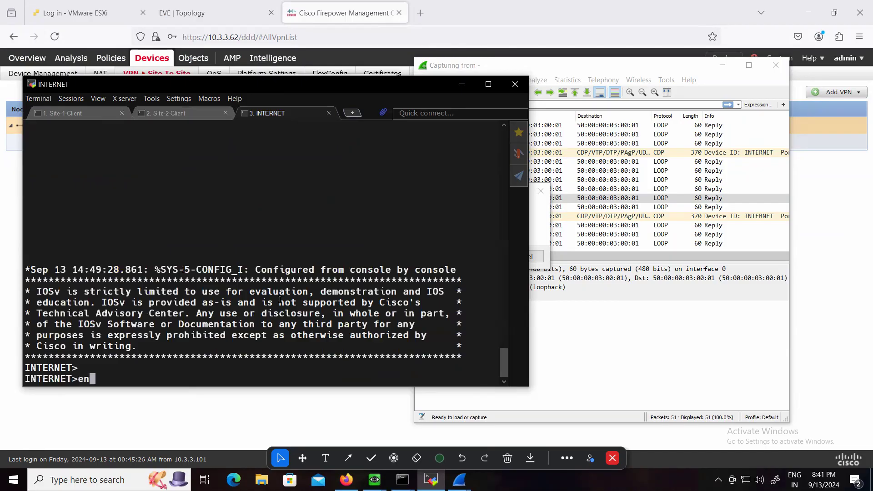
key(Return)
text(debug ip icmp)
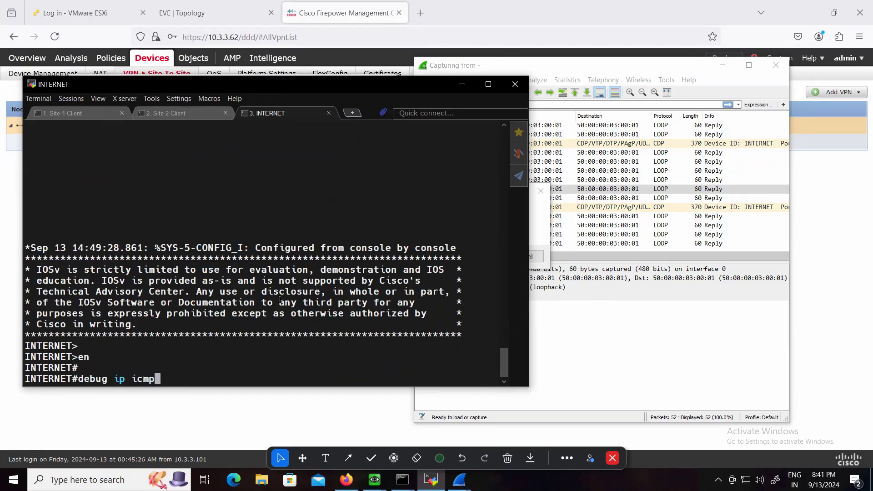
key(Return)
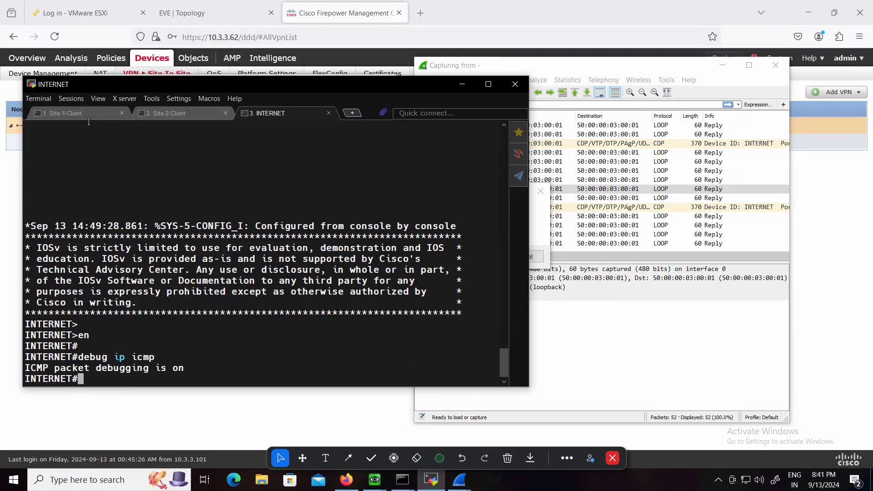
text(debug ip pack)
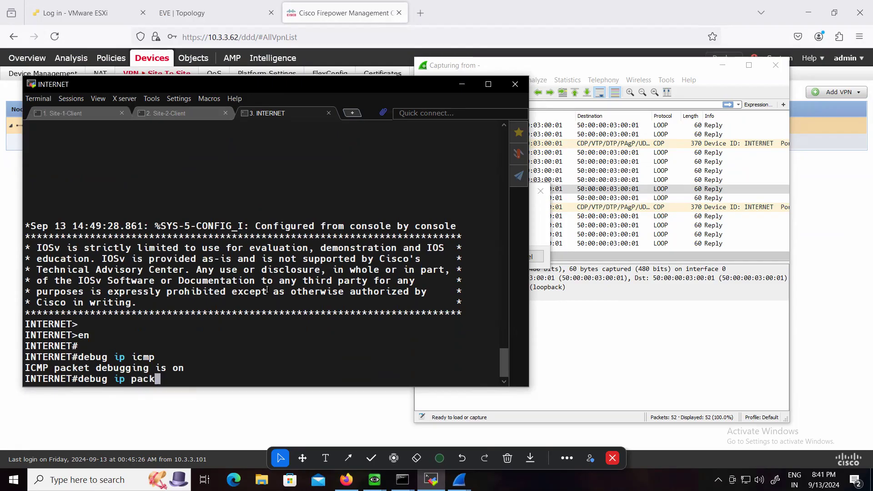
text(et)
key(Return)
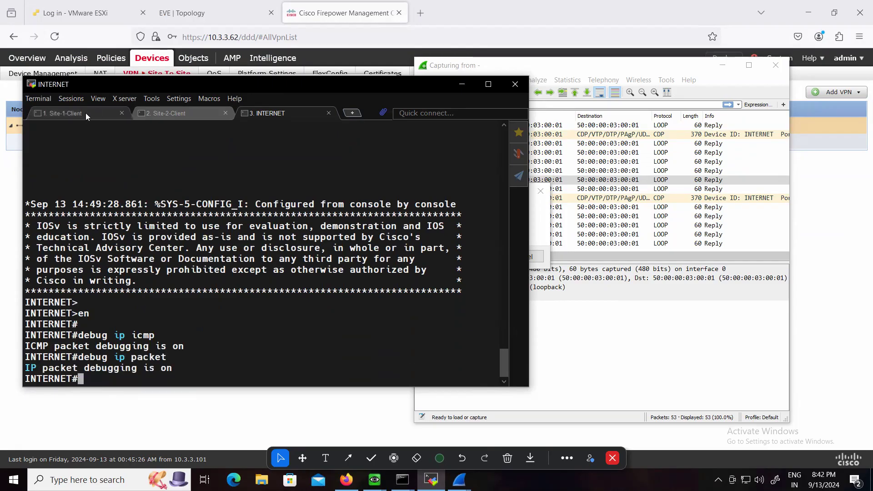
Repeat the ping to 10.2.2.2 from the Site-1 client and display the client's address settings with "show ip"
click(86, 112)
key(Up)
key(Return)
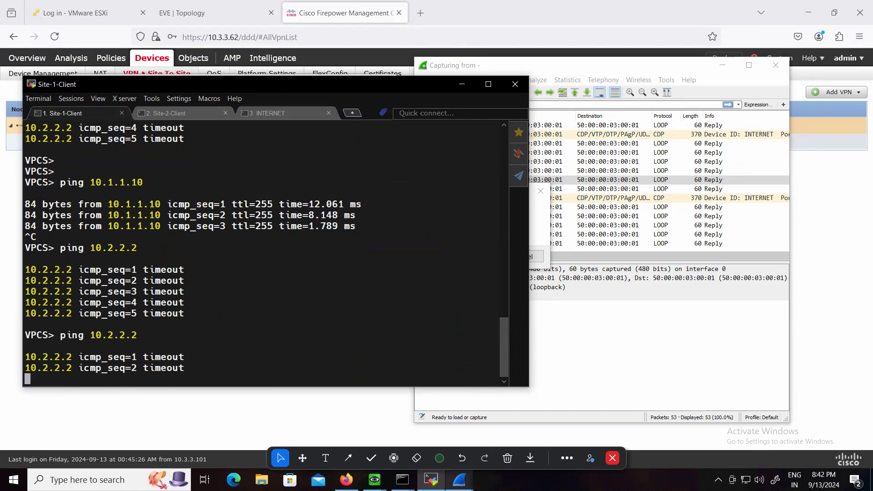
click(459, 479)
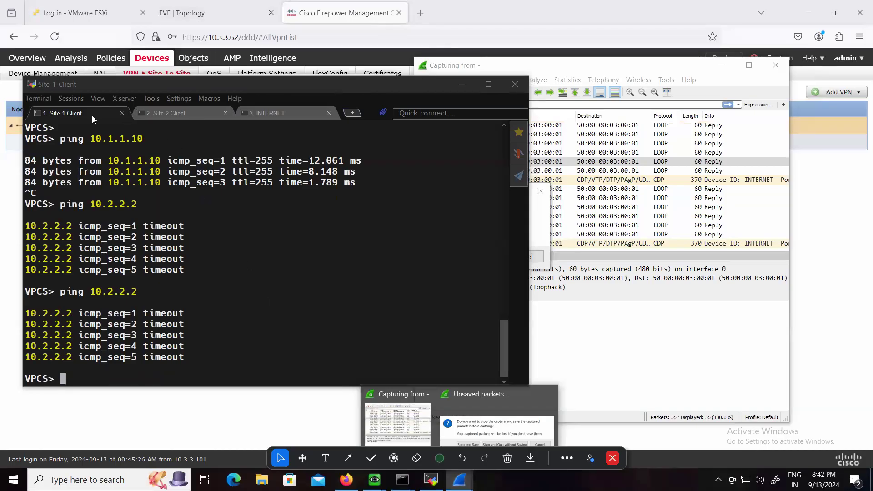
text(show ip)
key(Return)
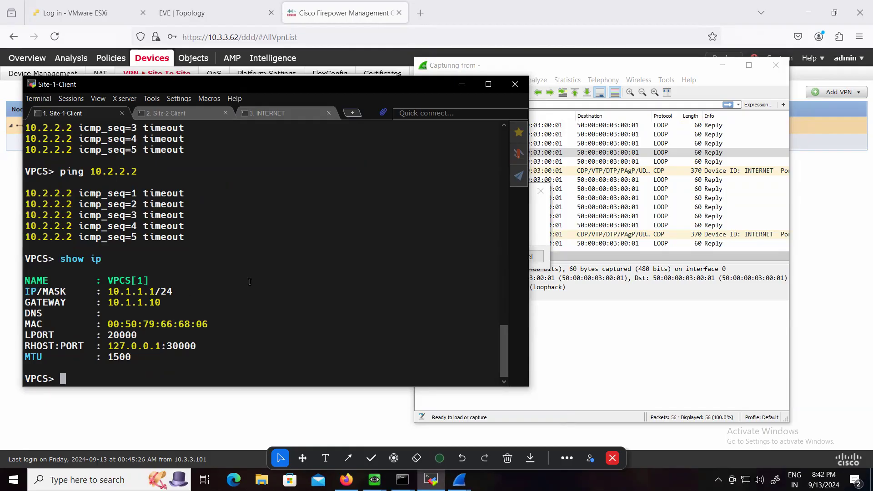
Return to the Site-1 firewall console, move it beside the client terminal, and recall the "show running-config crypto map" command without running it
click(374, 479)
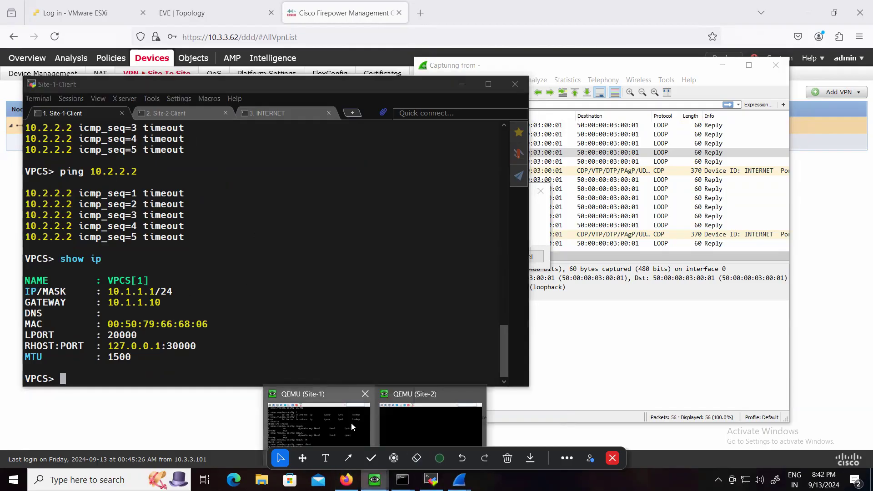
click(350, 422)
drag(185, 83, 512, 124)
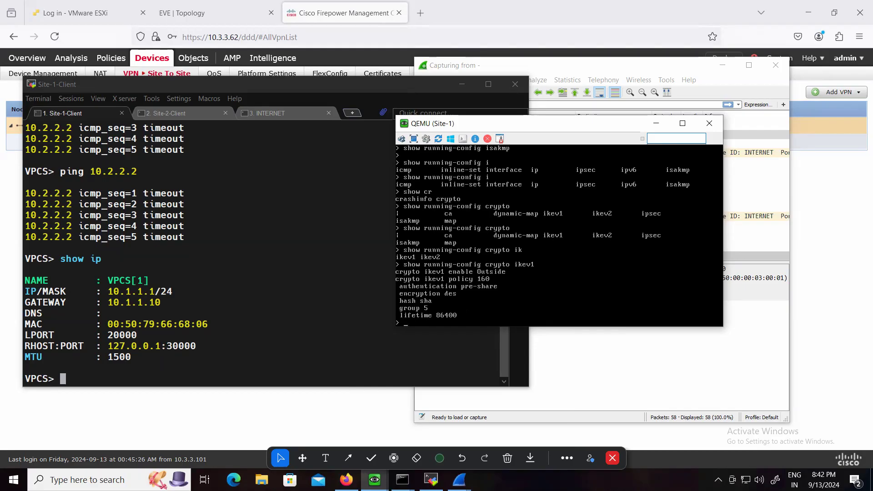
key(Up)
key(Up)
key(Up)
key(Up)
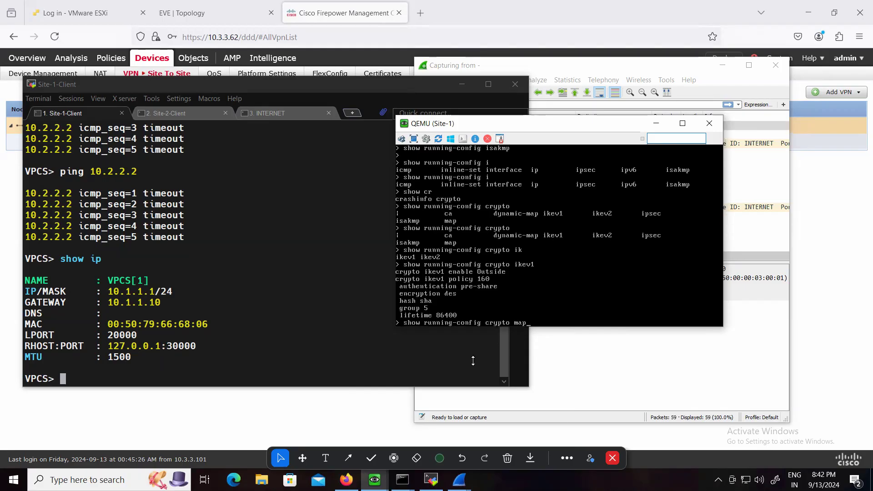
Switch to Firepower Management Center and open the MY_VPN topology for editing
click(833, 216)
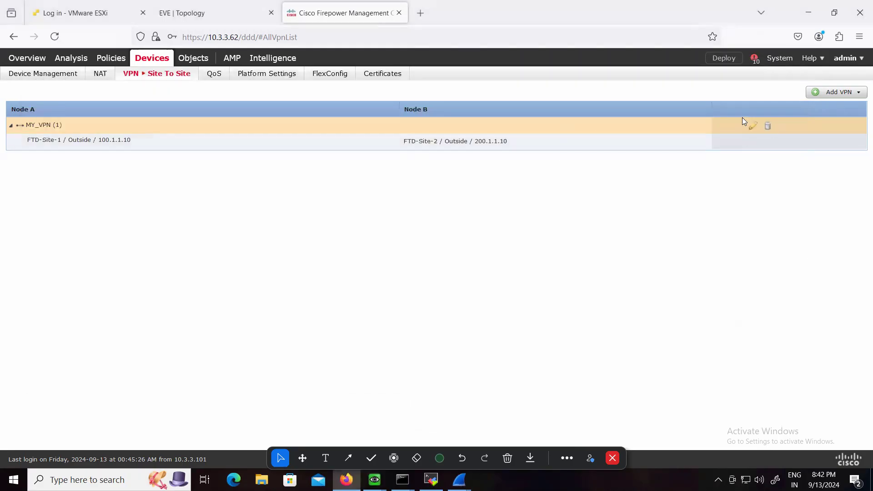
click(753, 125)
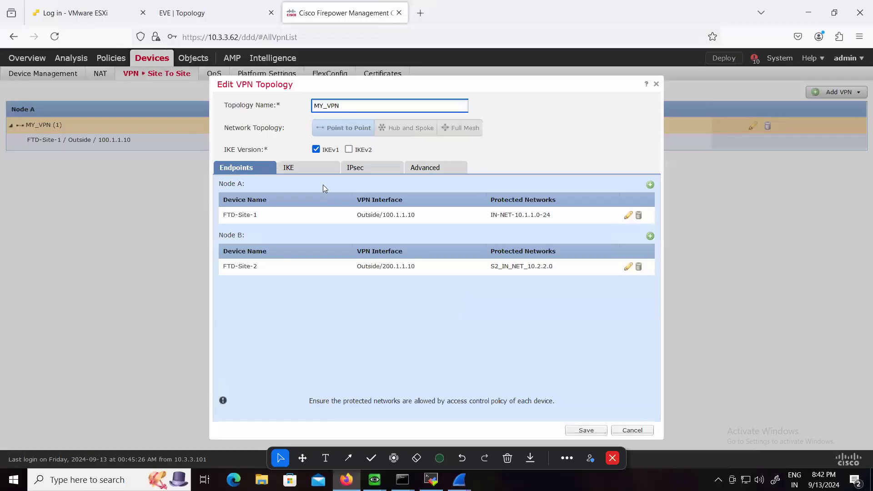
Review the IKEv1 authentication types and the available IKEv1 policies for MY_VPN without changing them
click(305, 169)
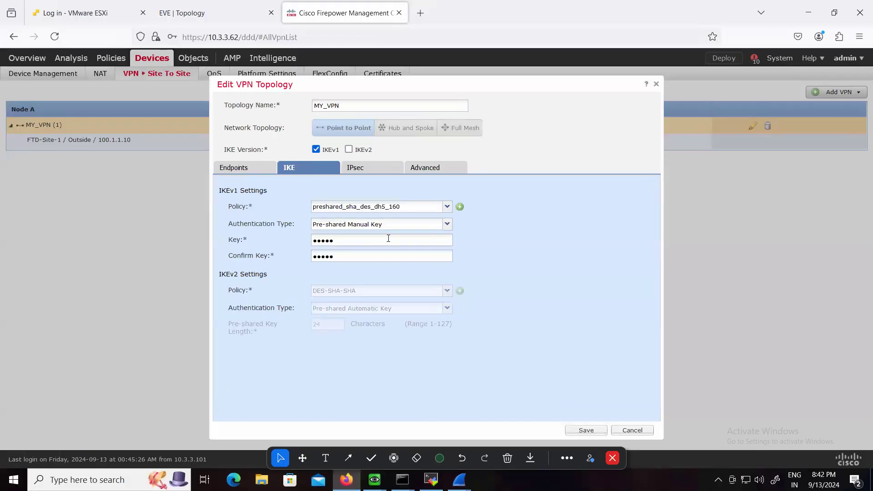
click(450, 222)
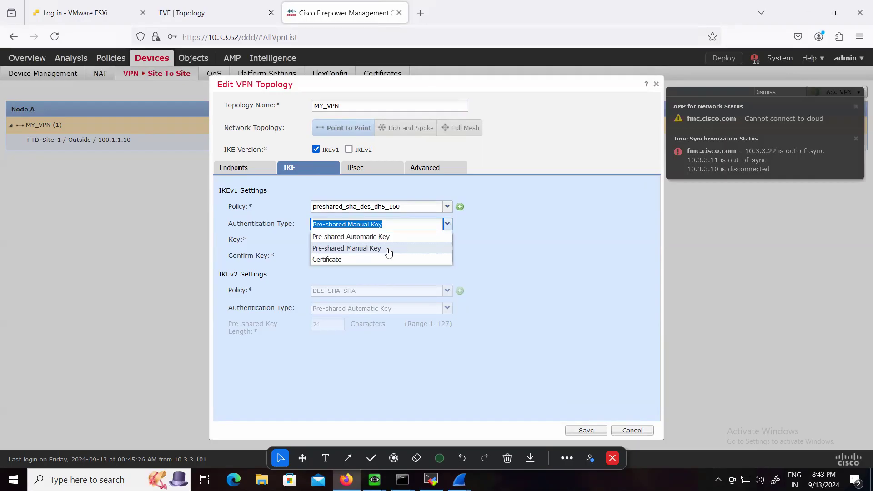
click(552, 262)
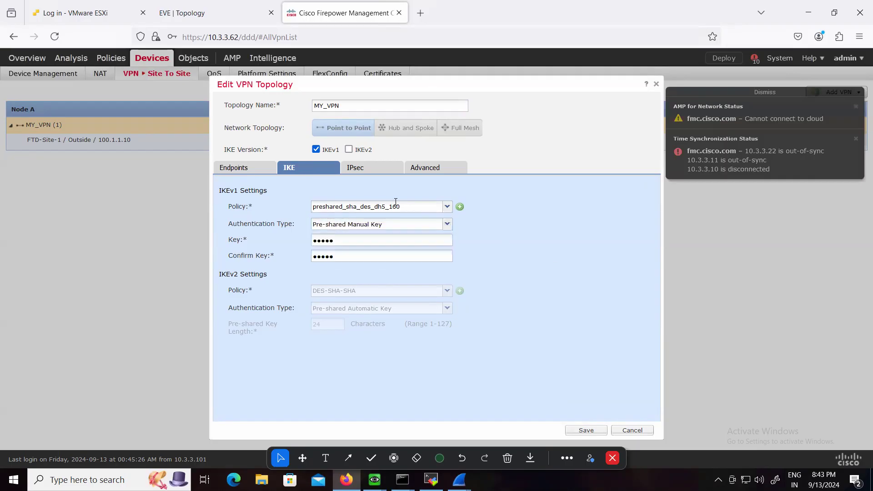
click(447, 207)
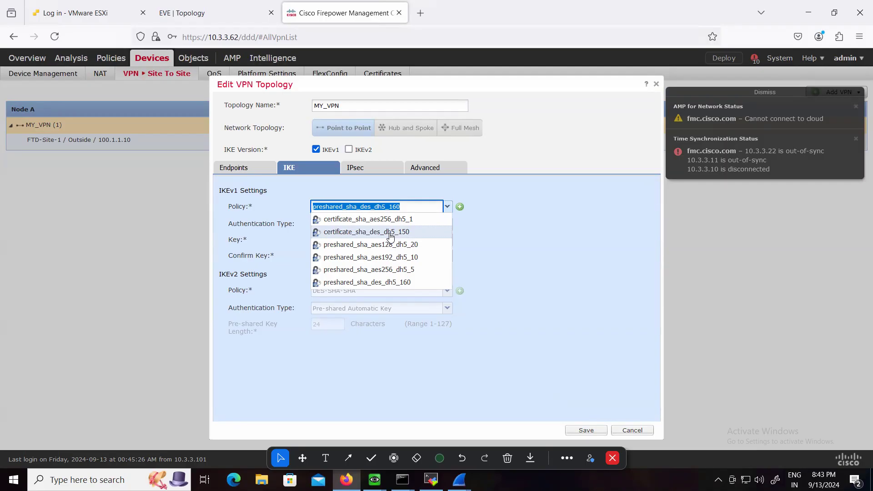
click(500, 249)
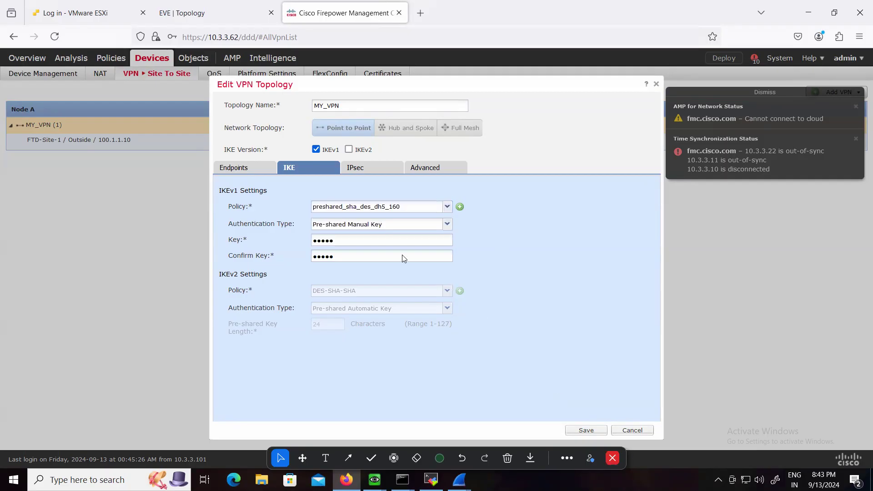
Check the FTD-Site-1 endpoint settings under Node A and close them without changes
click(249, 170)
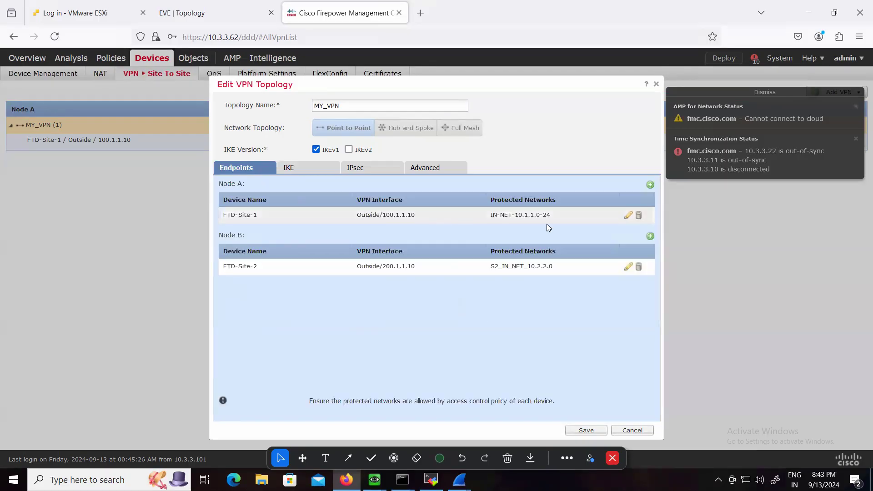
click(627, 215)
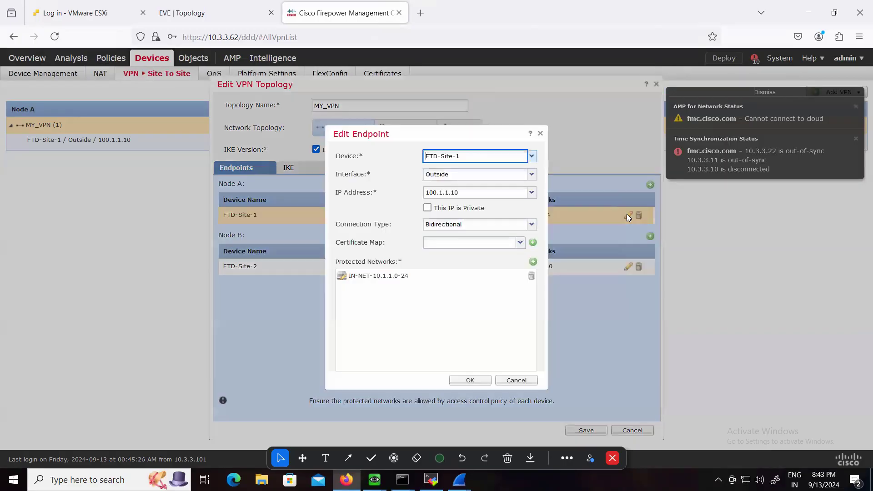
click(540, 133)
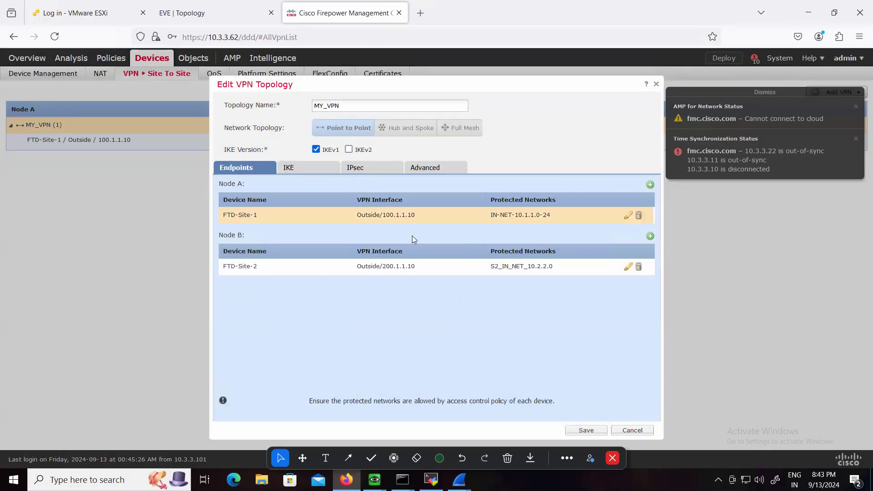
Set the IKEv1 authentication type to Pre-shared Automatic Key and save the topology
click(315, 165)
click(444, 223)
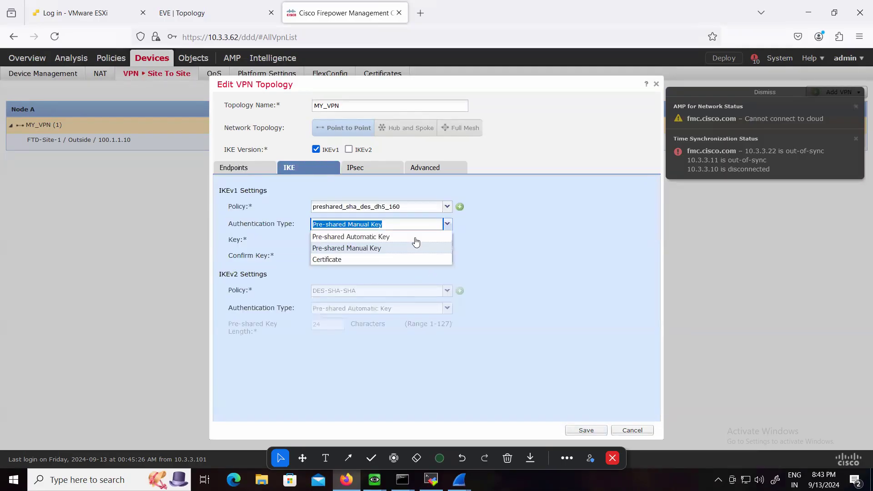
click(343, 236)
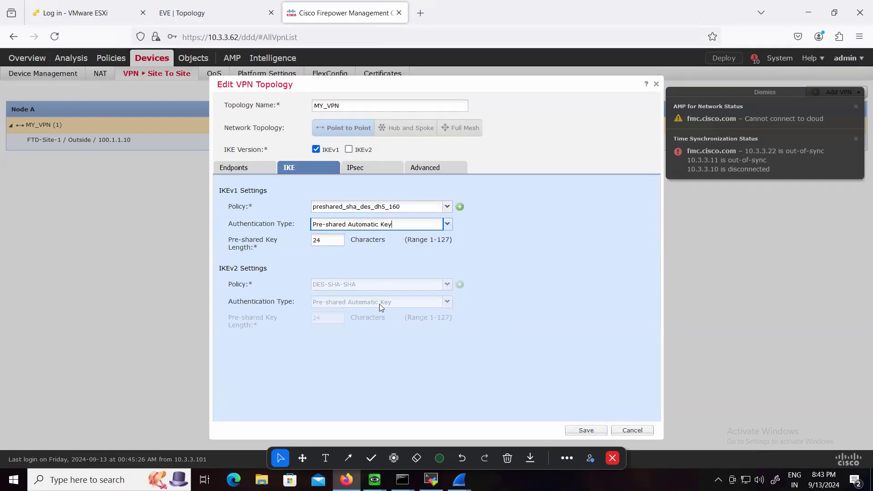
click(586, 430)
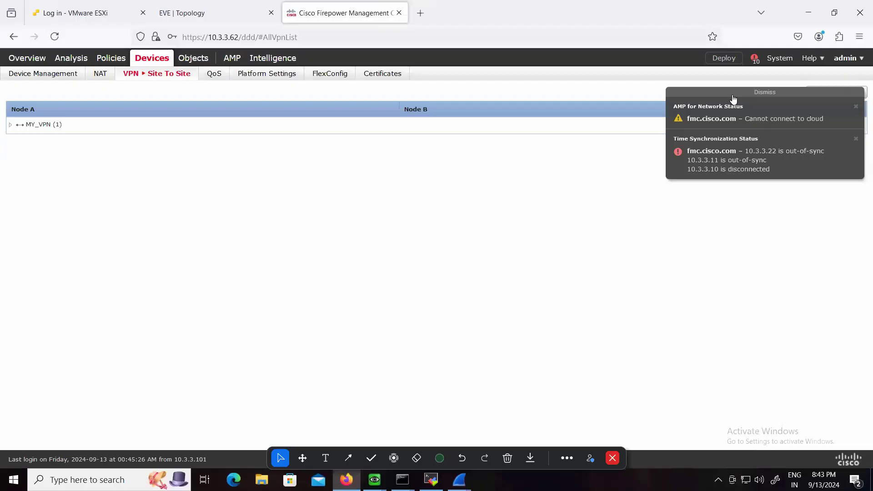
Deploy the policy changes to FTD-Site-2 and FTD-Site-1 and check the deployment status
click(734, 93)
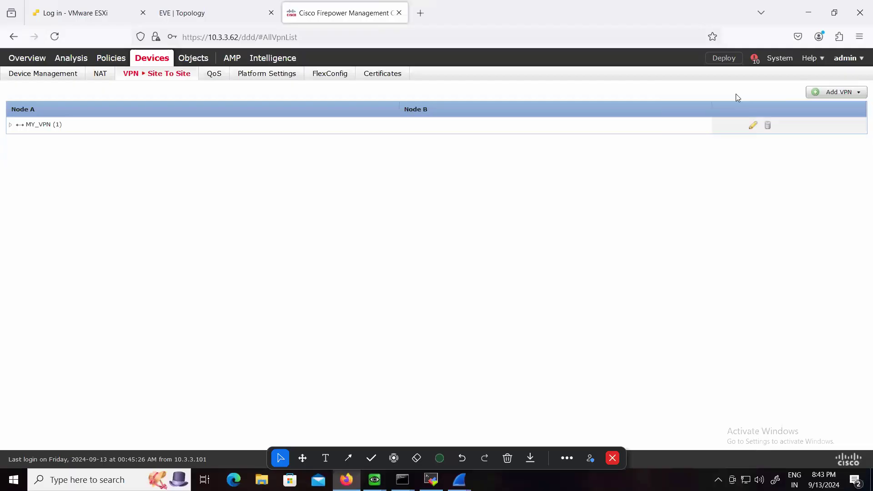
click(720, 61)
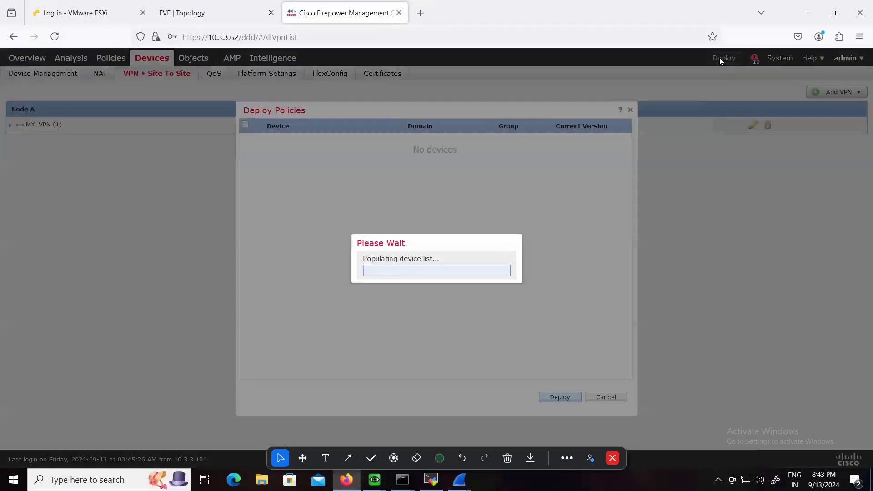
click(245, 140)
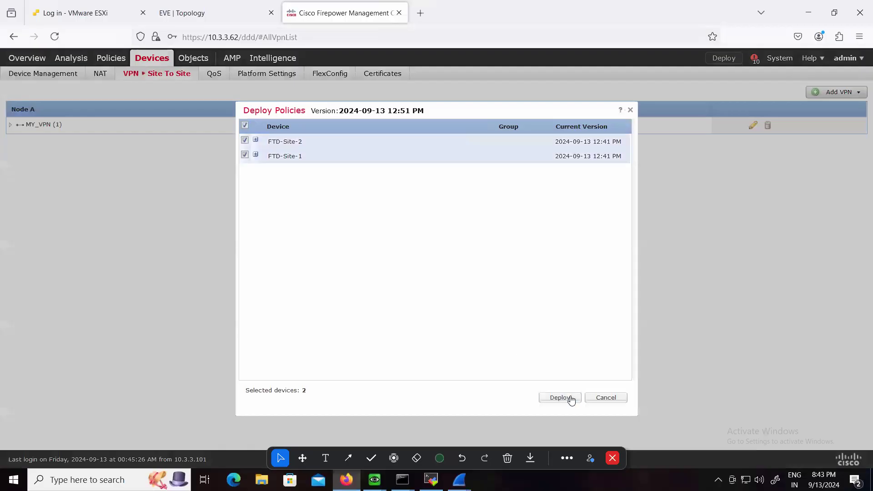
click(572, 397)
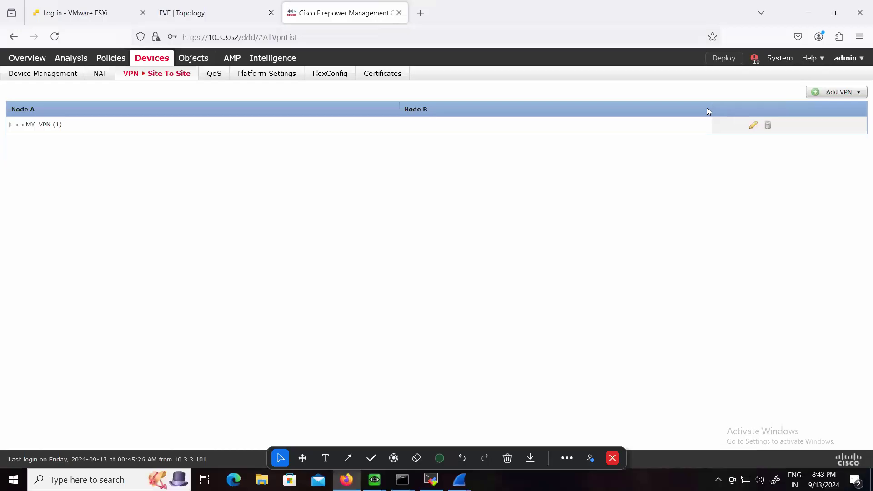
click(756, 59)
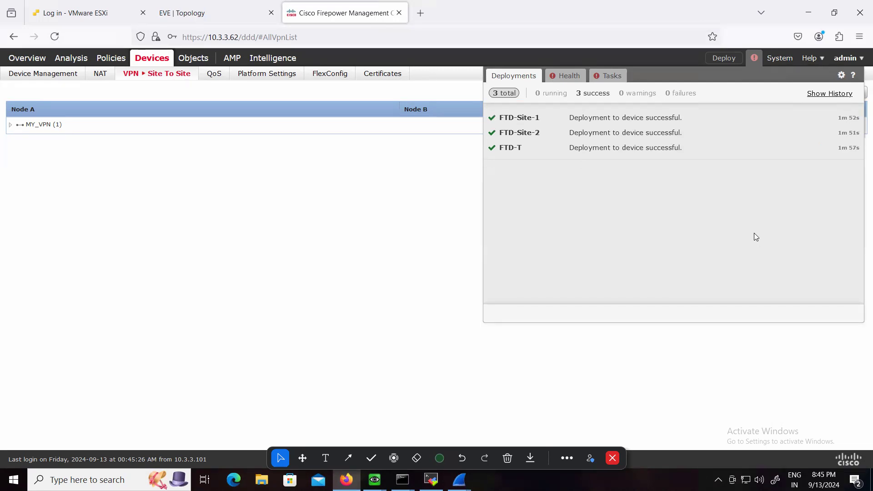
Switch to the running Wireshark capture and dismiss its unsaved packets prompt so that capturing continues
mouse_move(459, 480)
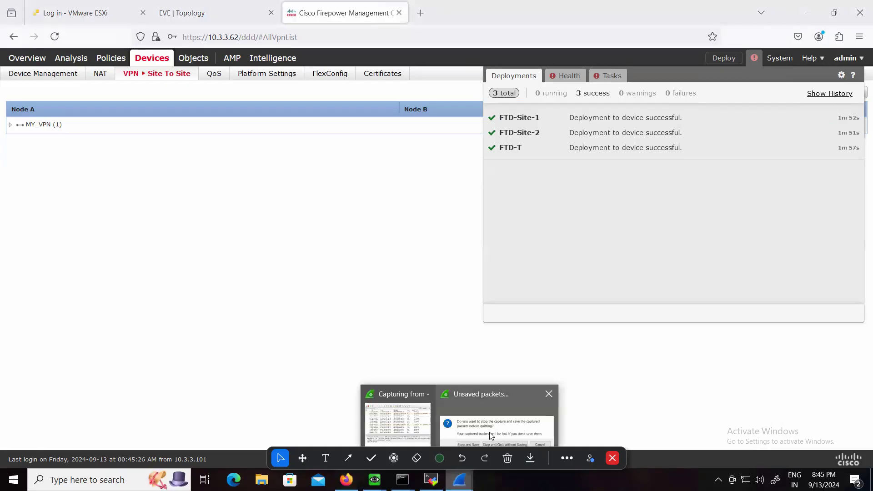
click(416, 429)
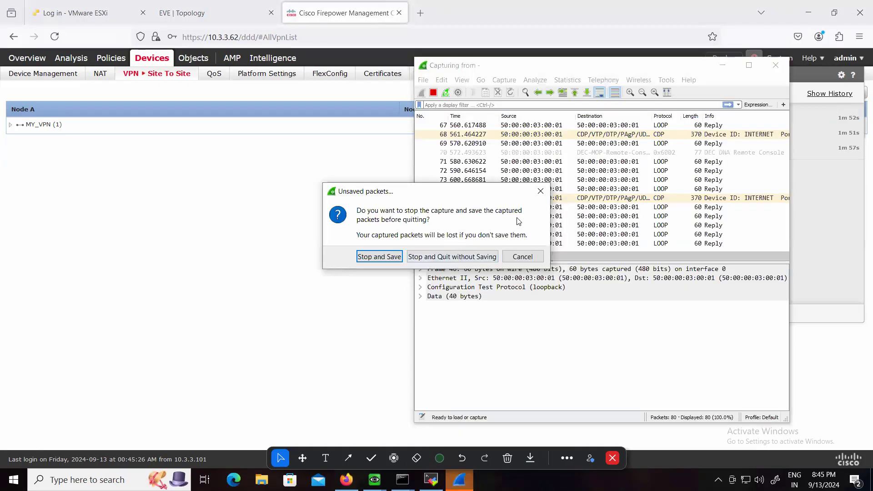
click(540, 194)
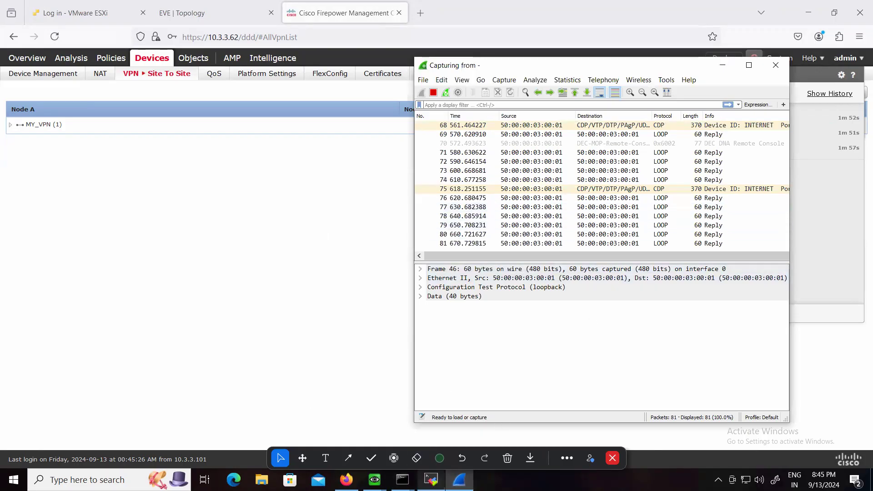
Switch to the Site-1 client terminal and repeat the ping to 10.2.2.2
click(431, 479)
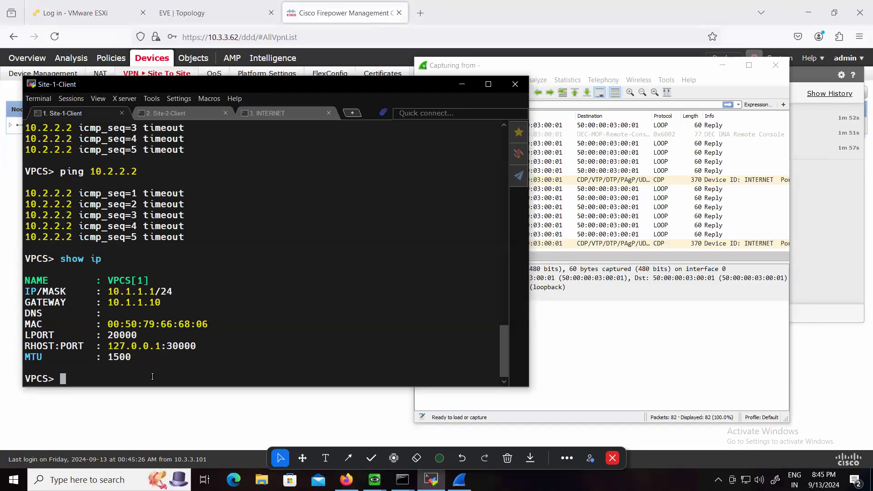
key(Up)
key(Up)
key(Return)
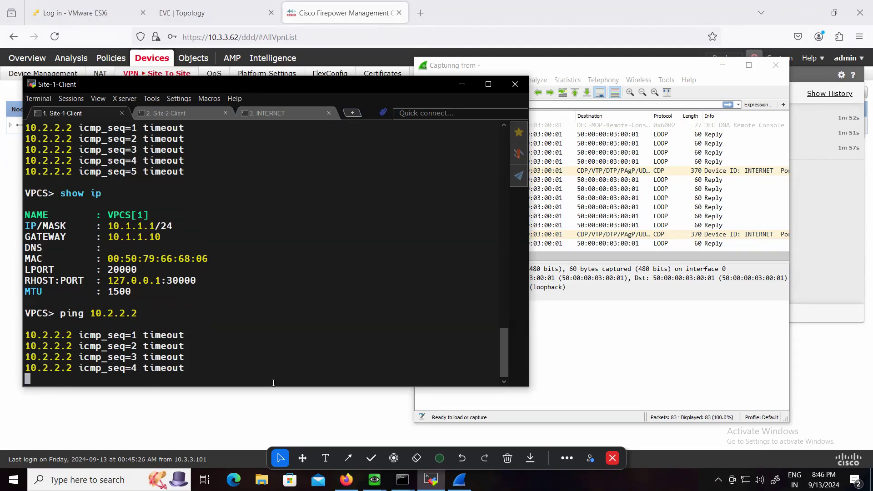
Switch to the EVE topology, start a packet capture on the Site-1 firewall's G0/0 interface, and clear away the capture's command window
click(217, 18)
right_click(196, 310)
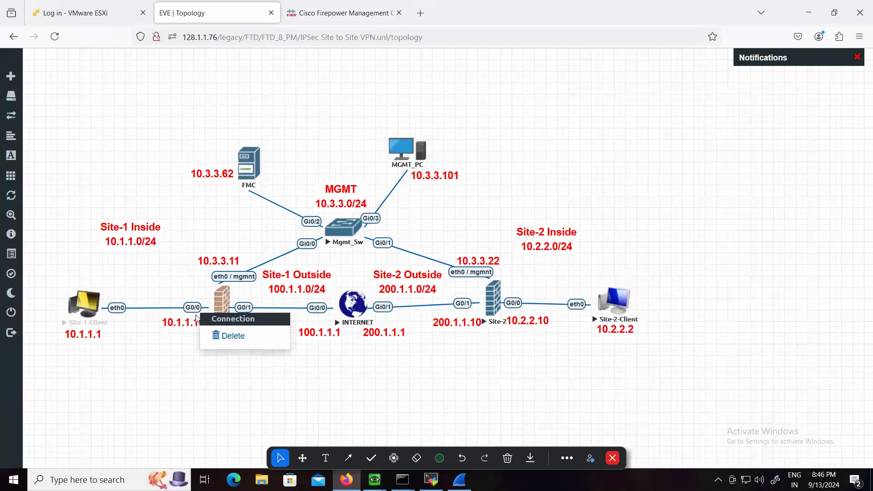
click(431, 479)
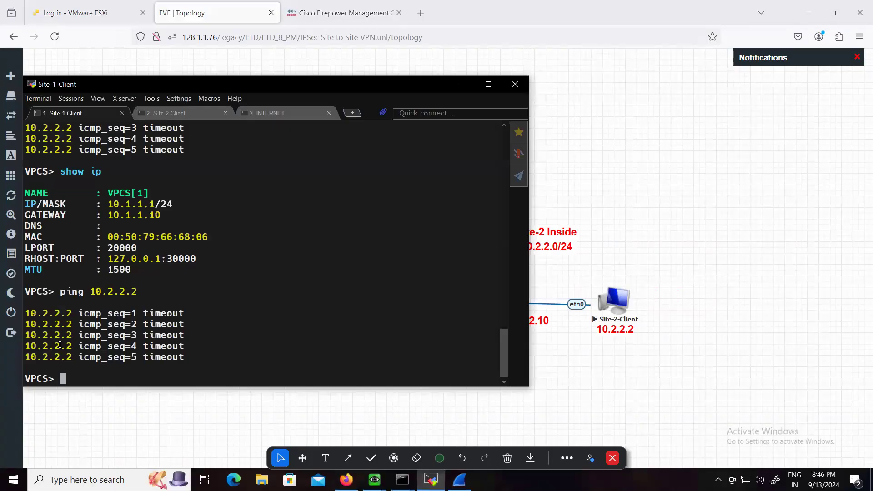
click(187, 411)
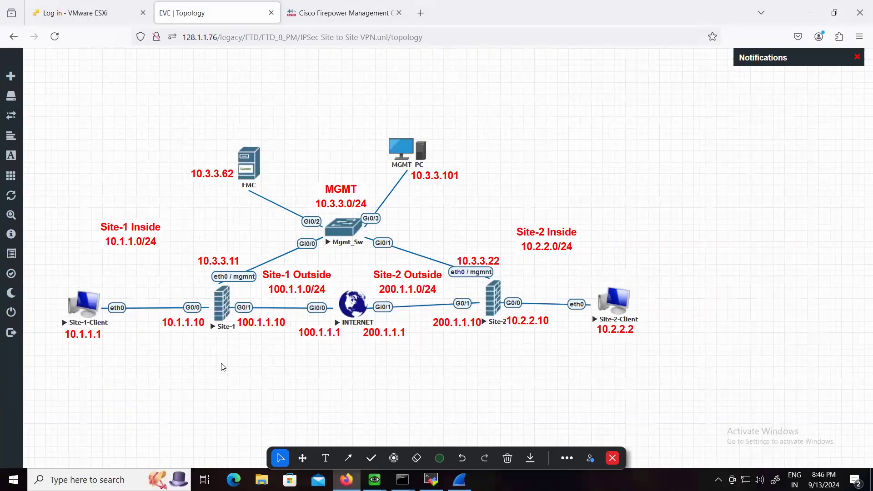
right_click(196, 307)
click(201, 314)
right_click(225, 302)
mouse_move(288, 384)
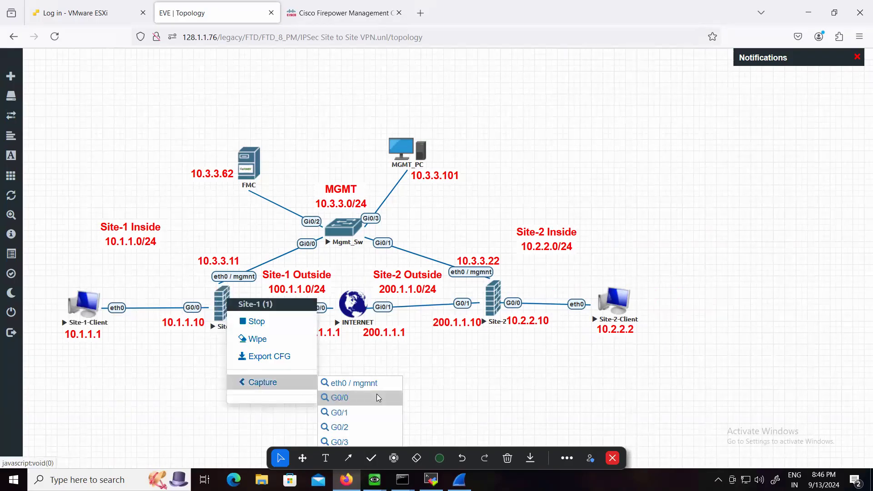
click(342, 401)
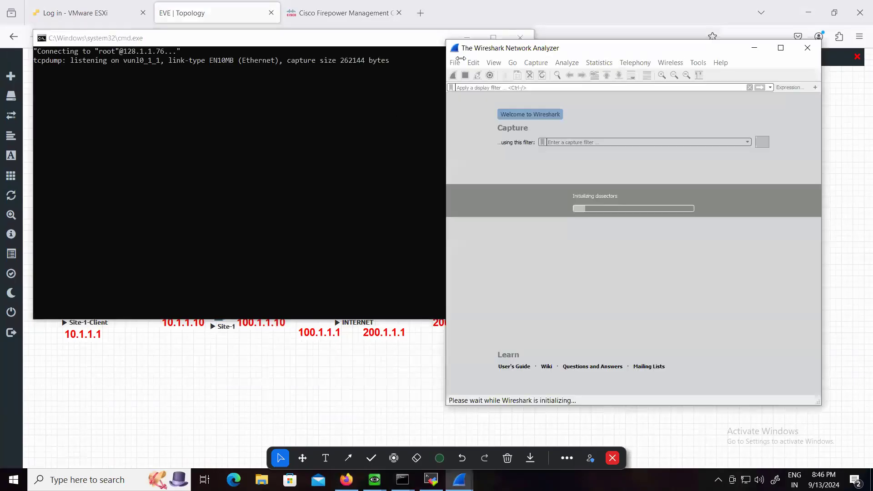
click(429, 43)
click(467, 38)
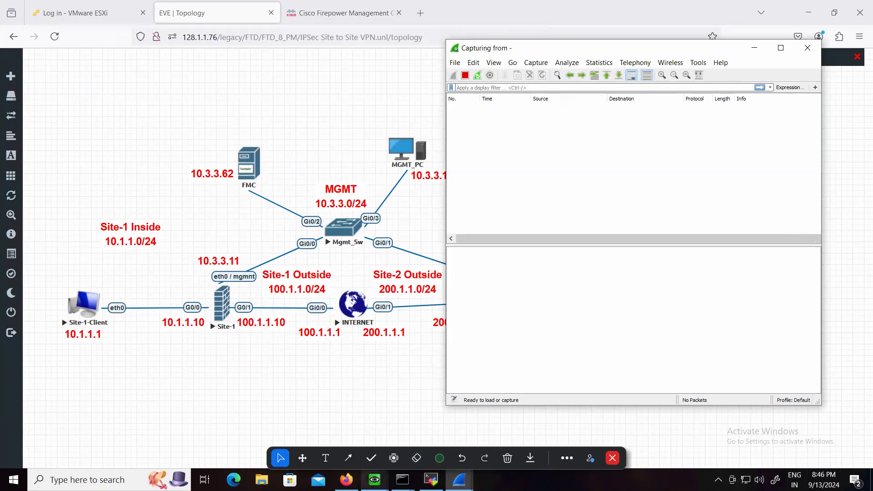
Return to the Site-1 firewall console and run the recalled "show running-config crypto map" command
mouse_move(374, 479)
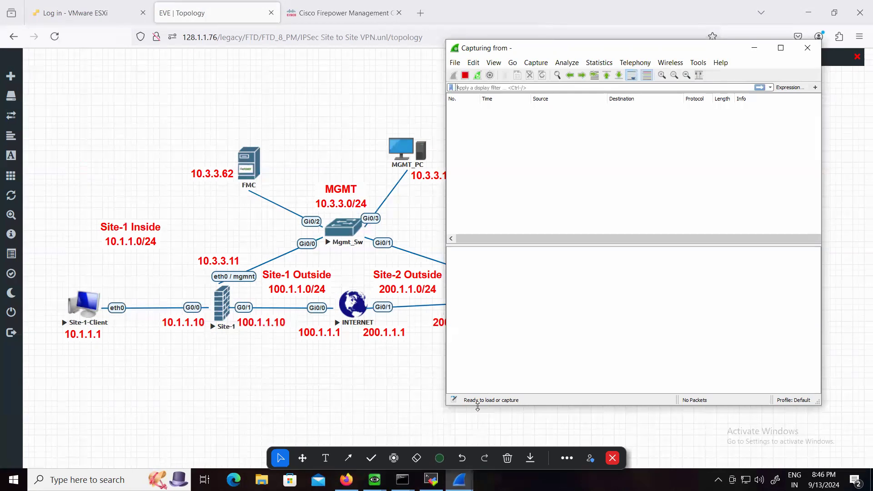
click(374, 479)
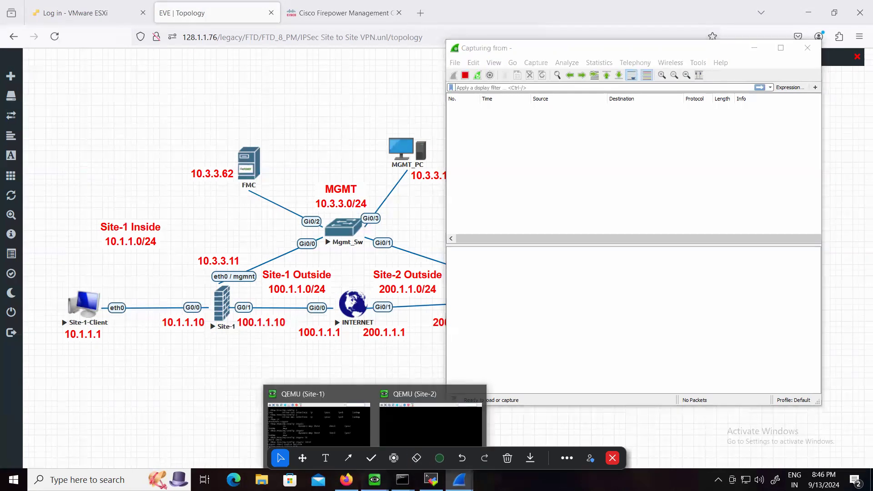
click(340, 424)
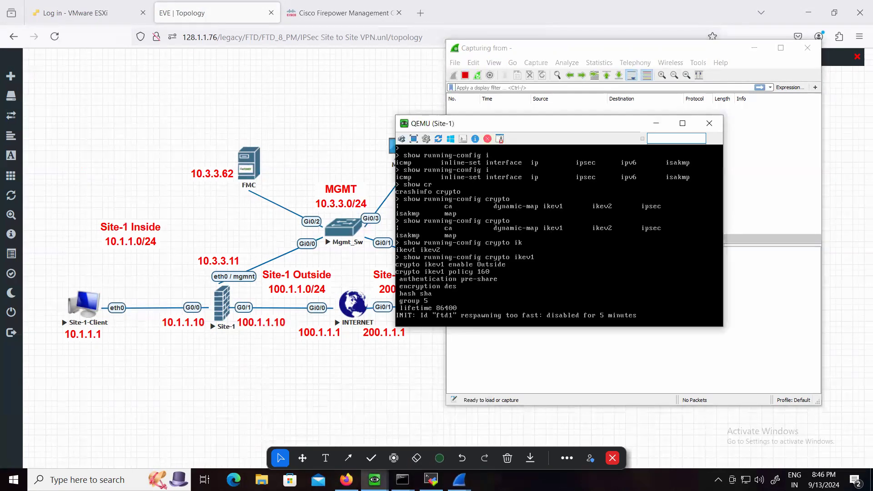
key(Return)
key(Return)
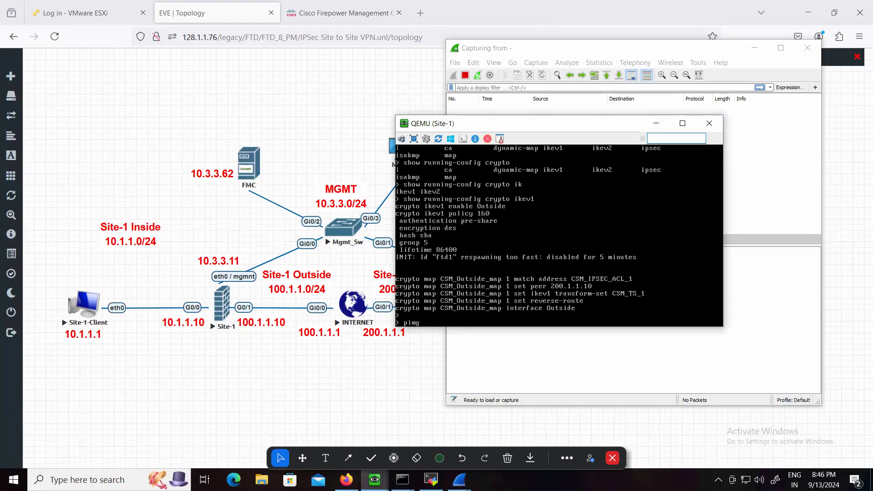
Ping the Site-2 outside address 200.1.1.10 from the Site-1 firewall
text(ping 200.1.1.10)
key(Return)
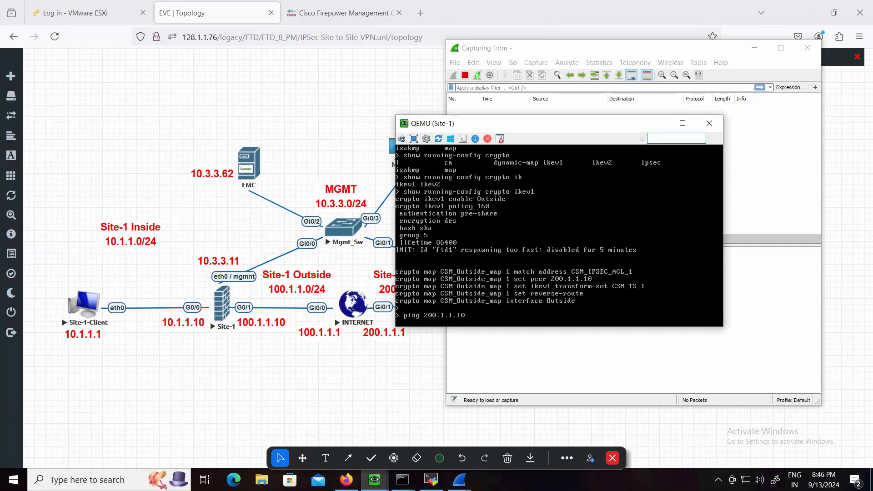
Examine the ping traffic in the earlier Wireshark capture and return to the Site-1 firewall console
mouse_move(459, 479)
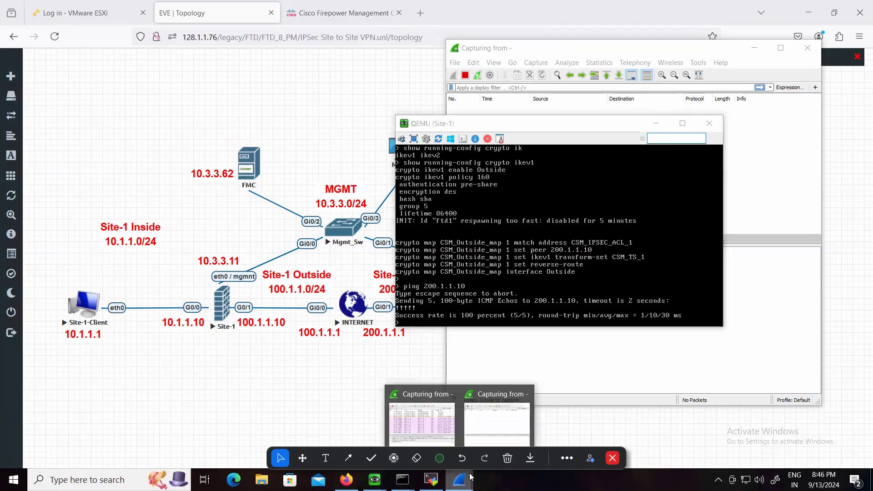
click(443, 434)
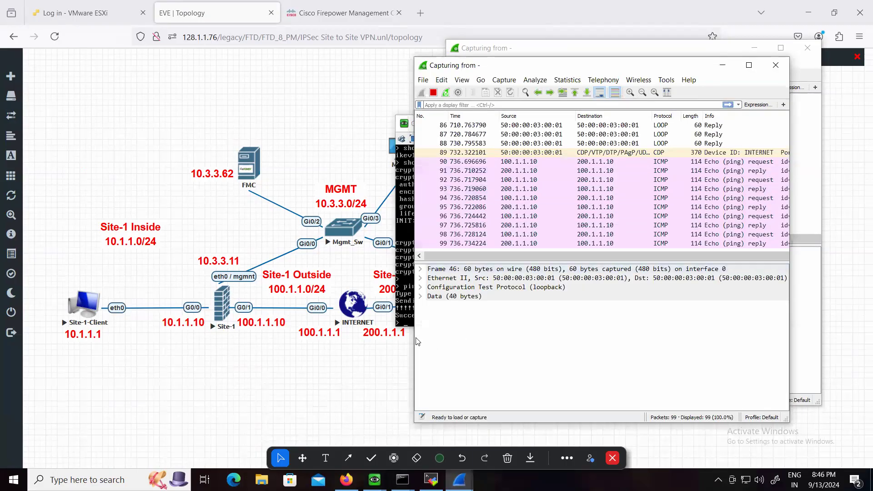
click(404, 124)
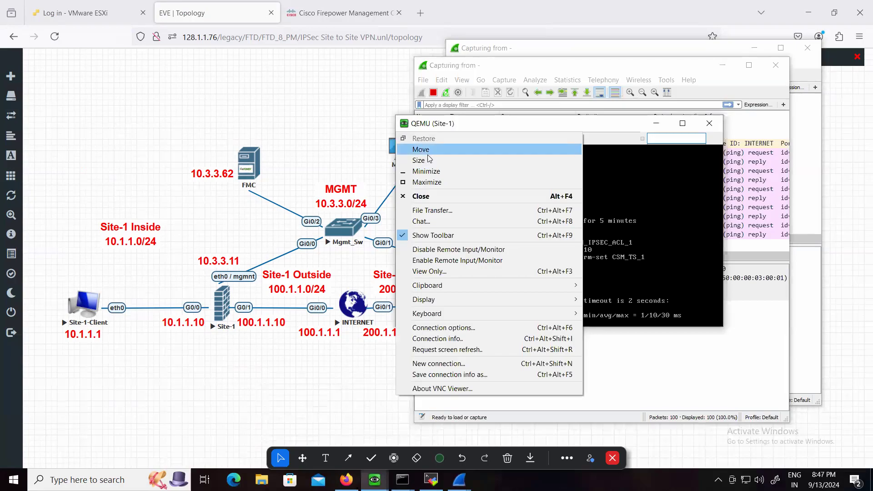
Minimize the earlier Wireshark capture and bring the empty Site-1 G0/0 capture to the front
click(594, 126)
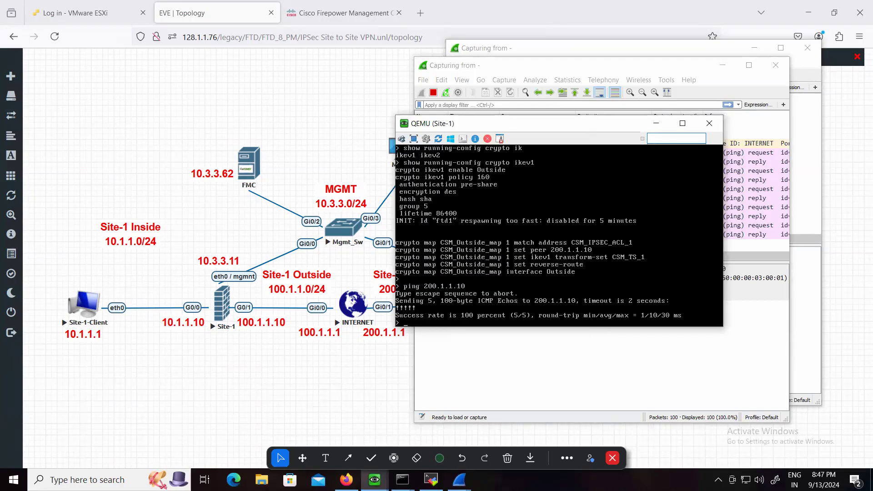
click(596, 367)
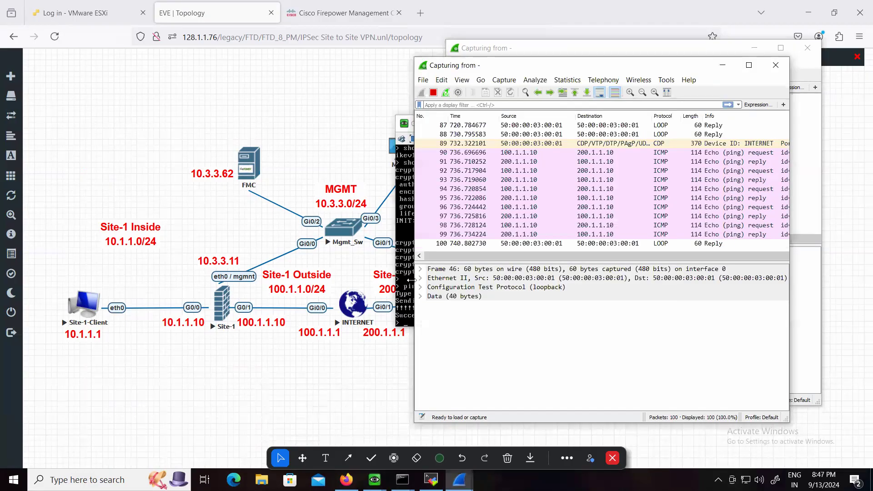
click(722, 65)
click(737, 141)
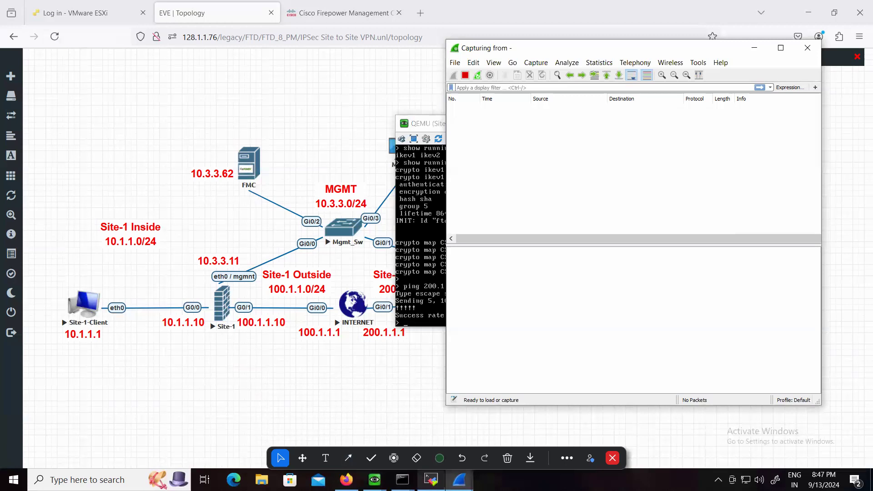
Repeat the ping to 10.2.2.2 from Site-1-Client and check its packets in the G0/0 capture
click(431, 480)
key(Up)
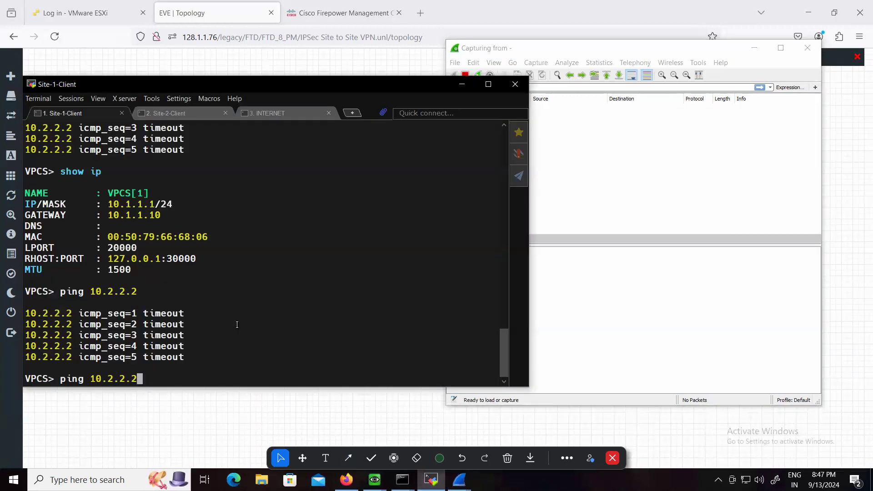
key(Return)
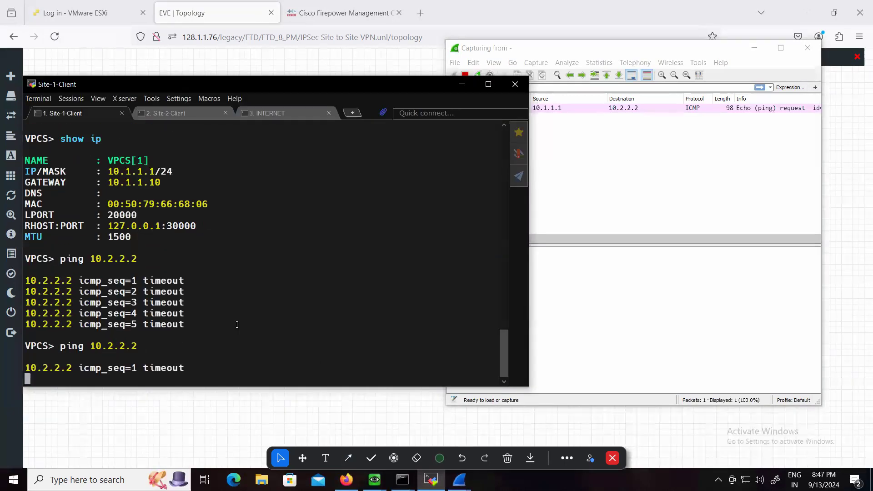
click(628, 201)
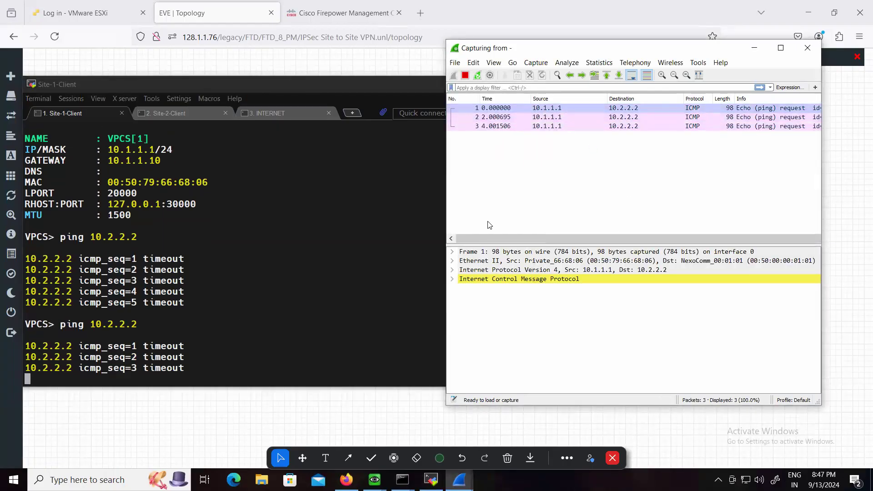
click(348, 285)
Enable ICMP trace debugging on the Site-1 firewall console with "debug icmp trace"
mouse_move(374, 479)
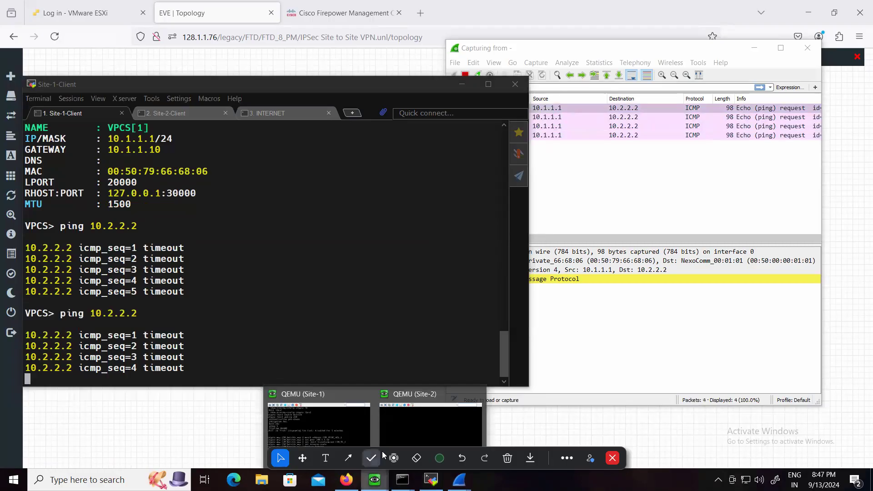
click(332, 419)
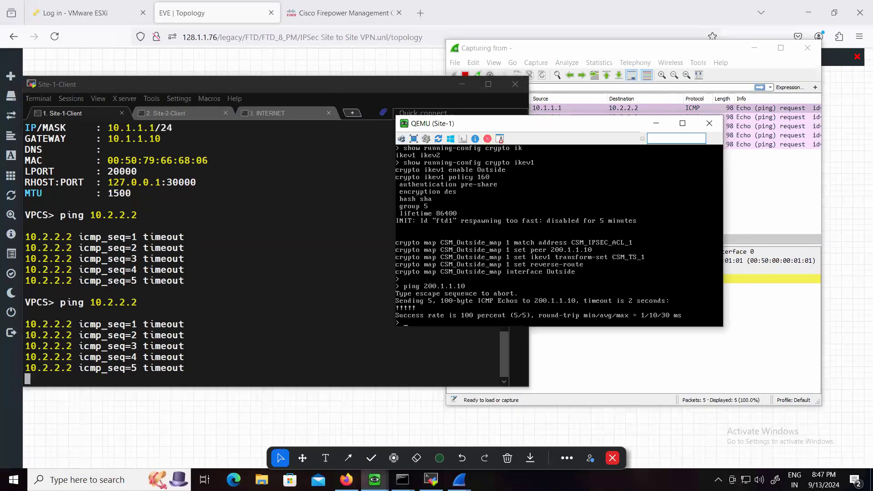
key(Return)
key(Return)
text(debug ip)
key(BackSpace)
text(cmp)
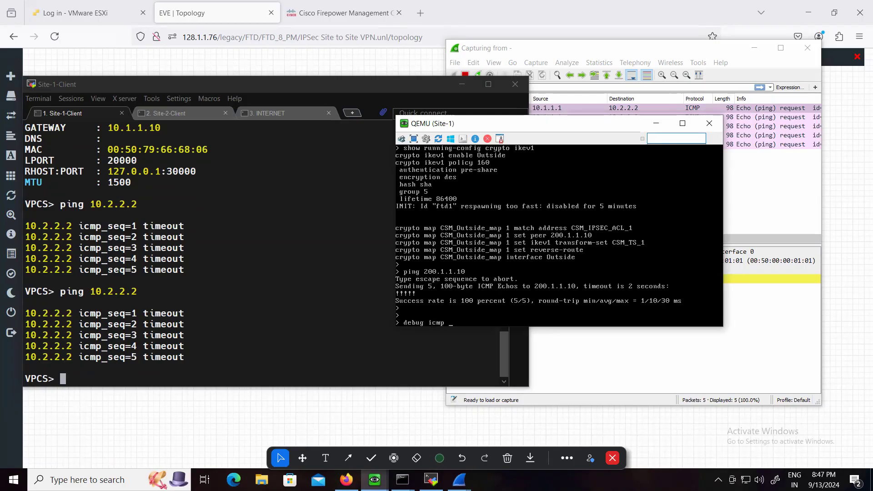
text( trace)
key(Return)
Ping 10.2.2.2 from Site-1-Client again, check the firewall console for ICMP trace output, and stop the ping
click(366, 339)
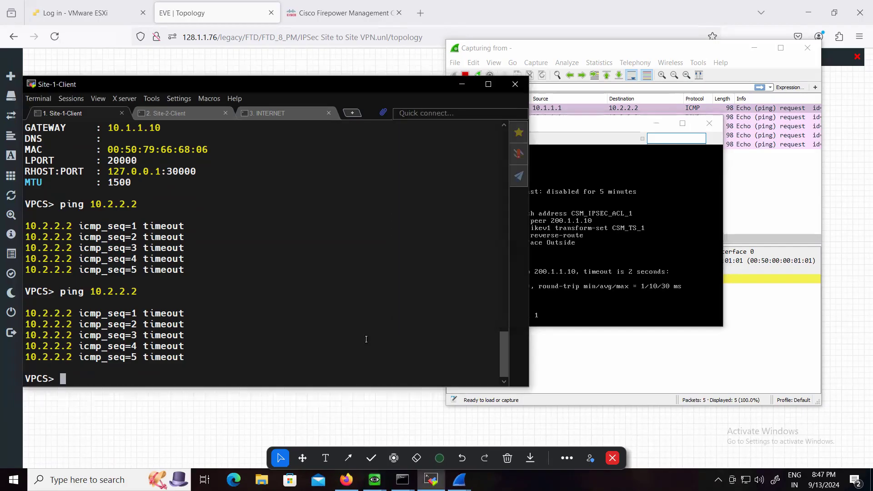
key(Up)
key(Return)
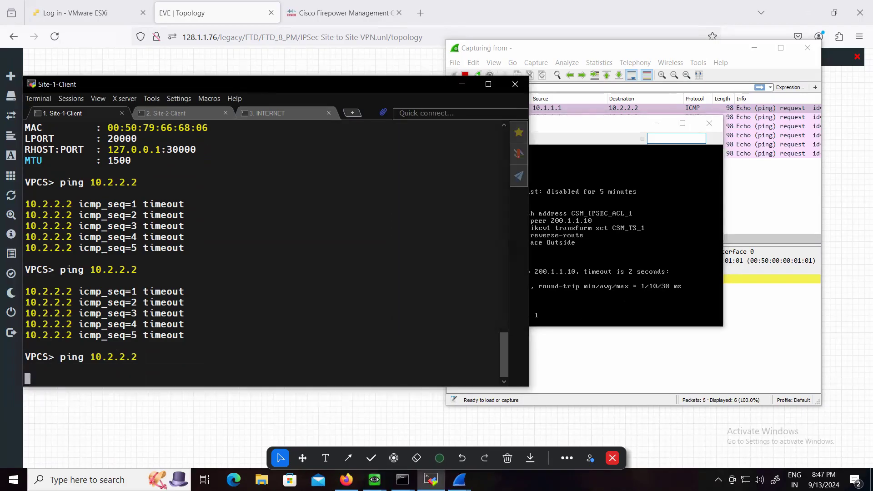
key(alt+Tab)
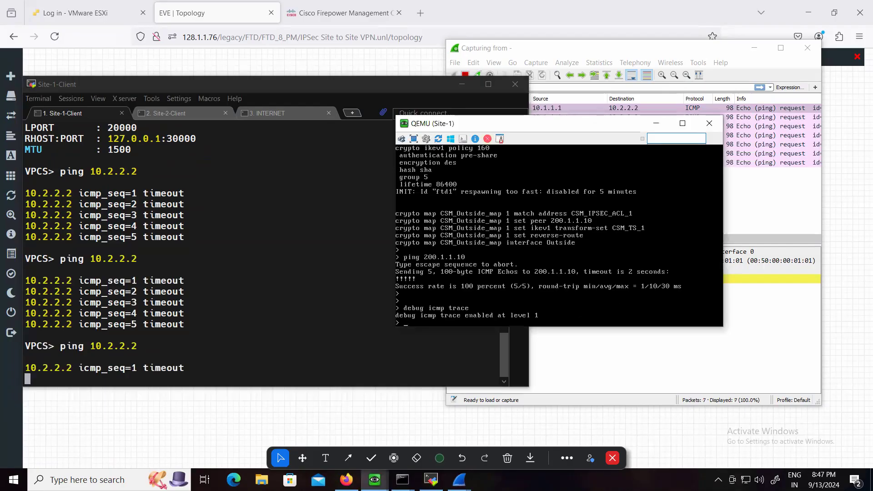
click(239, 337)
key(ctrl+c)
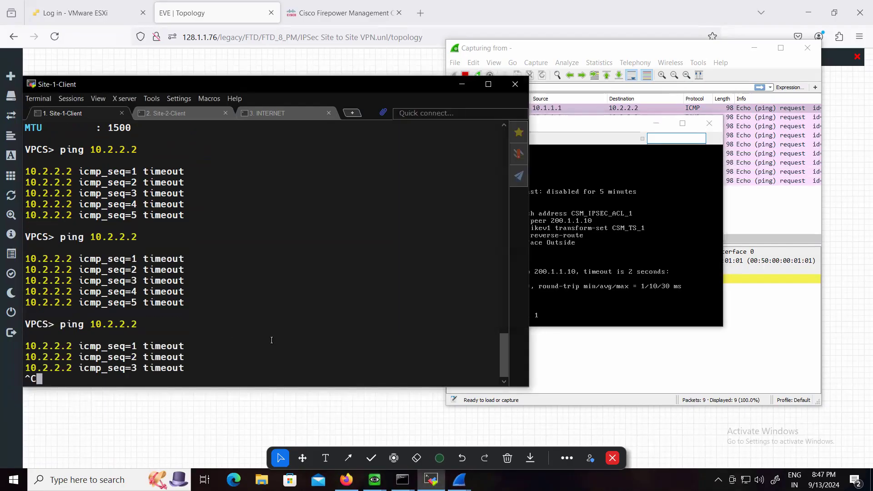
Turn off the ICMP trace debugging on the Site-1 firewall with "undebug all"
key(alt+Tab)
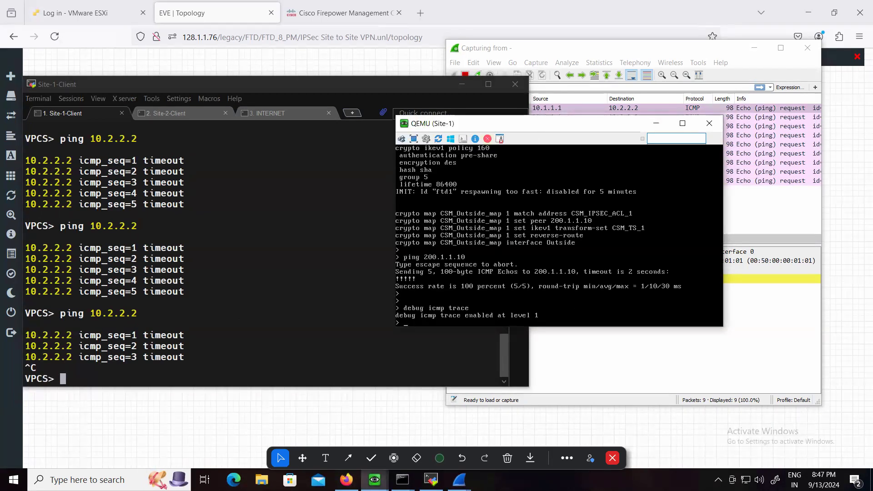
text(undebug all)
key(Return)
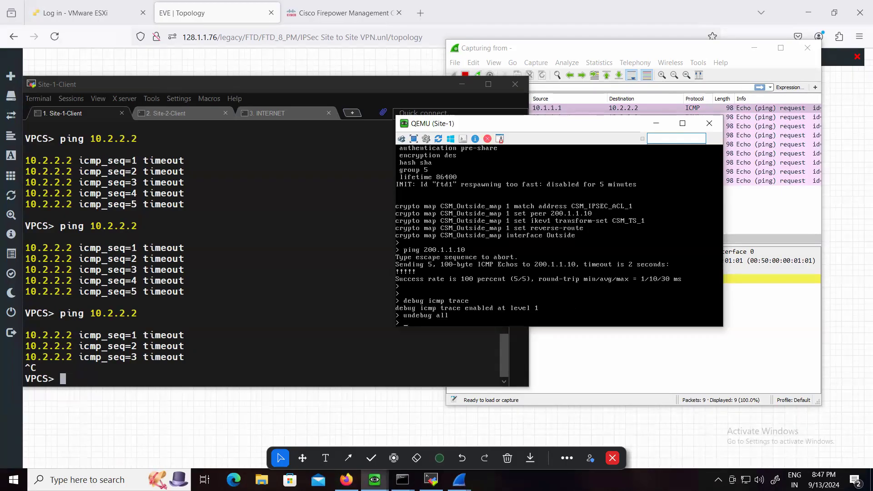
List the Site-1 firewall's debug options beginning with "ip", the "debug ip" subcommands, and the options beginning with "a"
key(Return)
key(Return)
text(debug ip)
key(Tab)
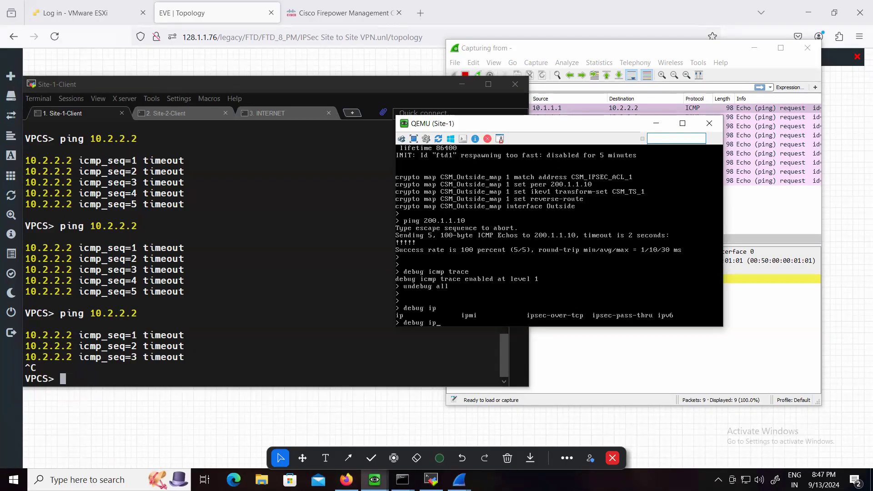
key(Tab)
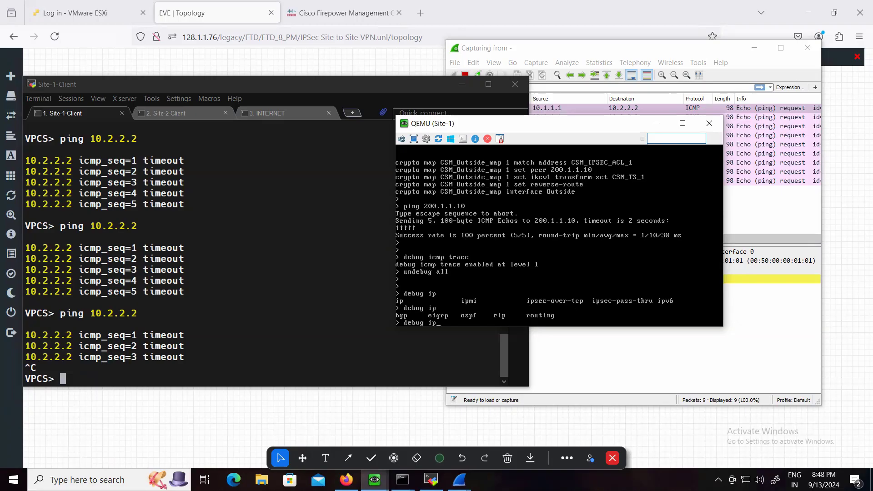
key(BackSpace)
text(icmp)
key(BackSpace)
key(BackSpace)
key(Tab)
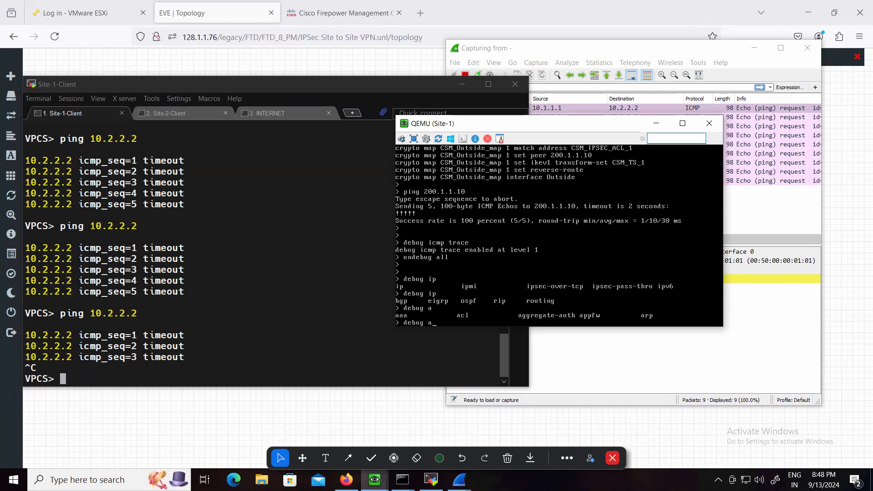
List the "debug ip routing" options and enable IP routing debugging on the Site-1 firewall
key(BackSpace)
text(ip routing)
key(Tab)
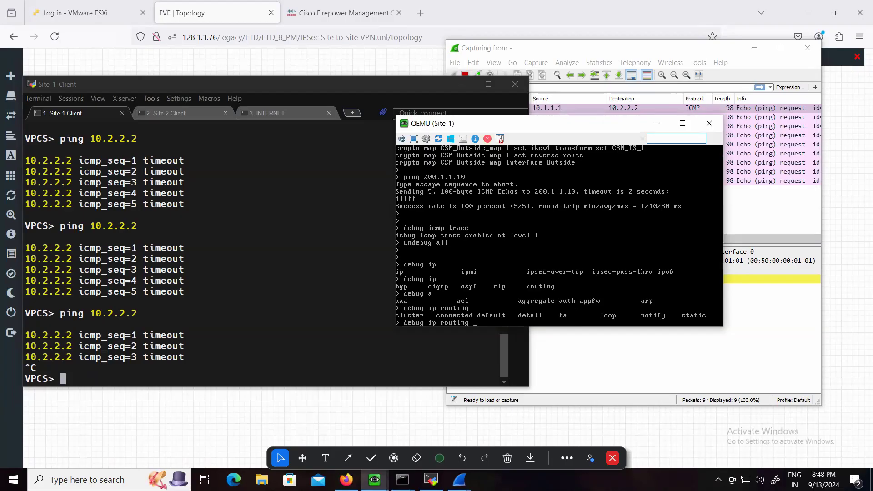
key(Return)
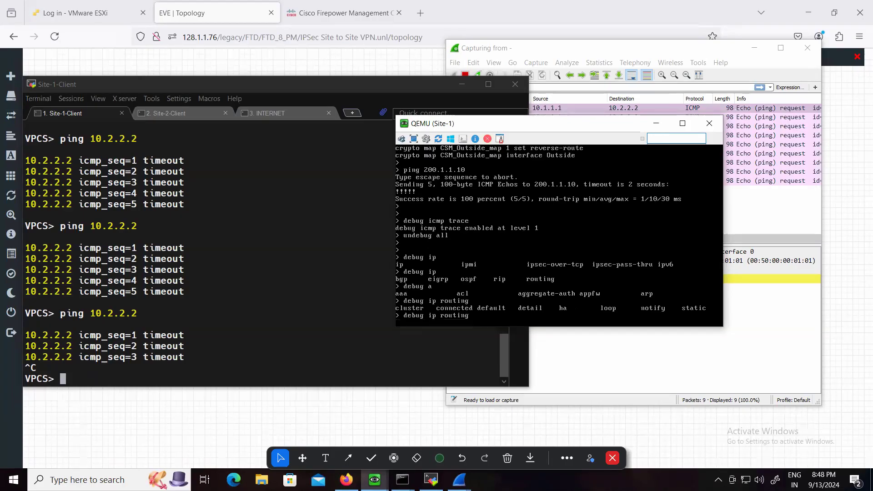
Rerun the client's ping to 10.2.2.2, check the Site-1 console for routing debug output, and stop the ping
click(270, 349)
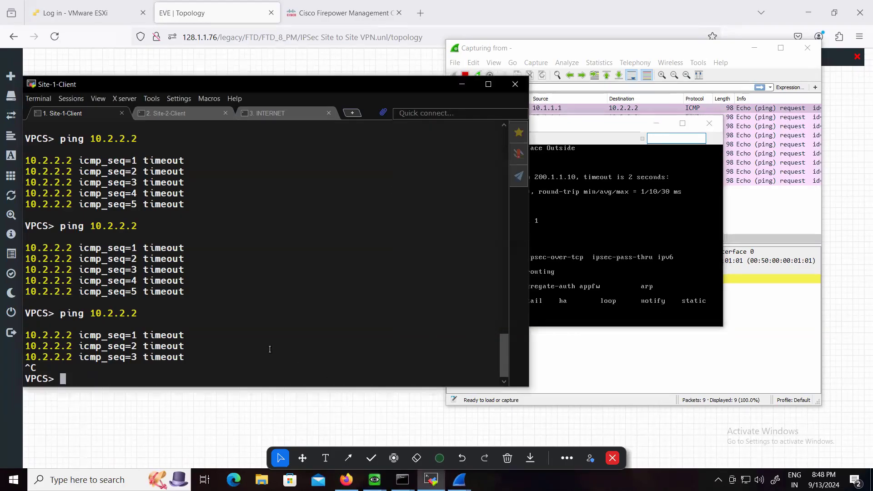
key(Up)
key(Return)
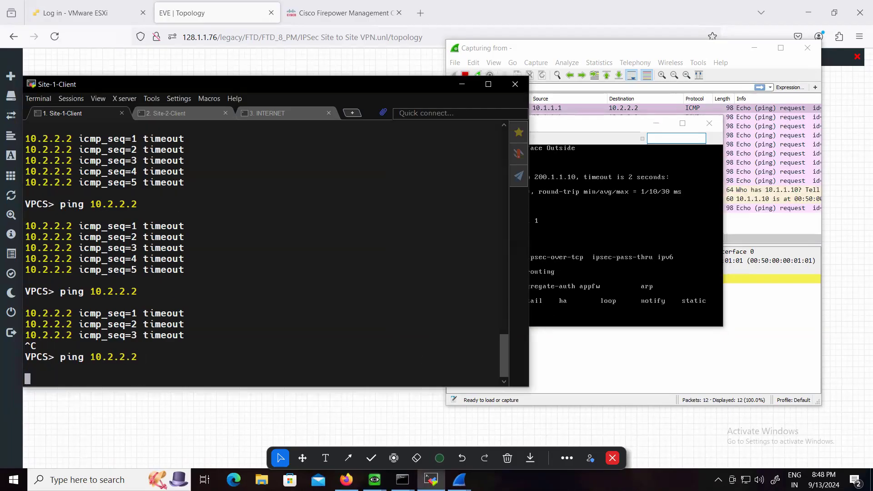
key(alt+Tab)
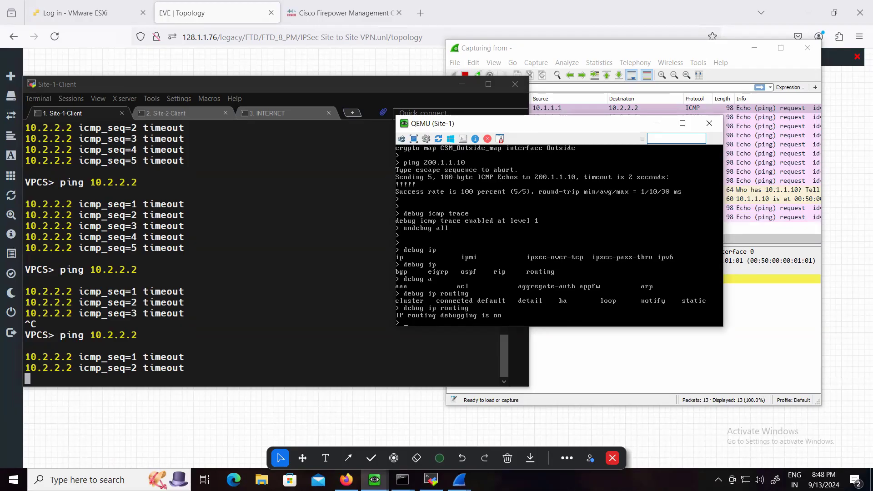
click(179, 368)
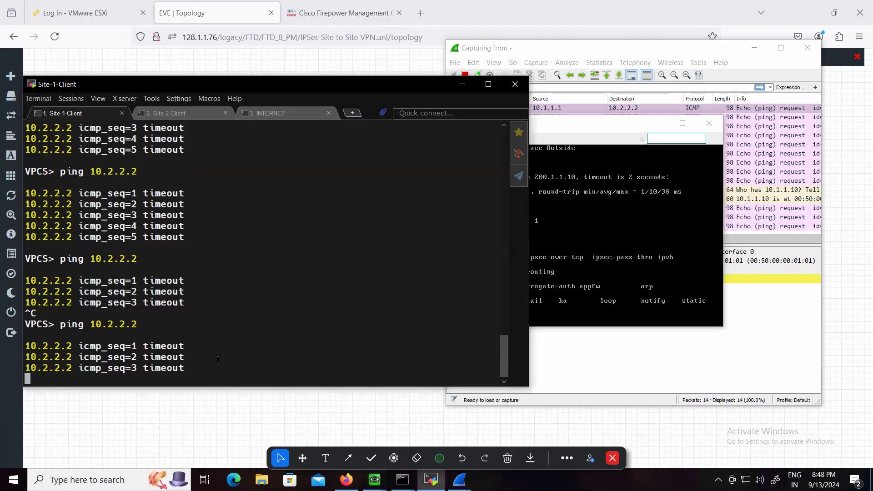
key(ctrl+c)
List the "debug acl" options on the Site-1 firewall and run "debug acl config"
click(625, 236)
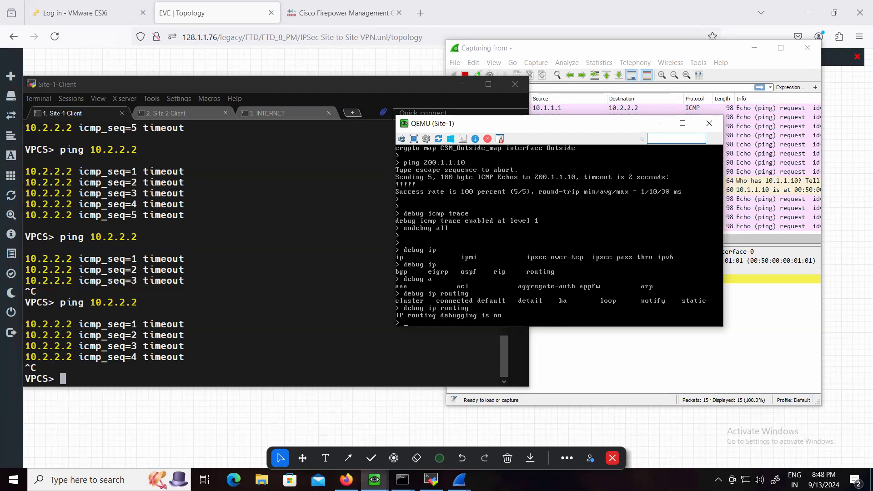
key(Return)
key(Return)
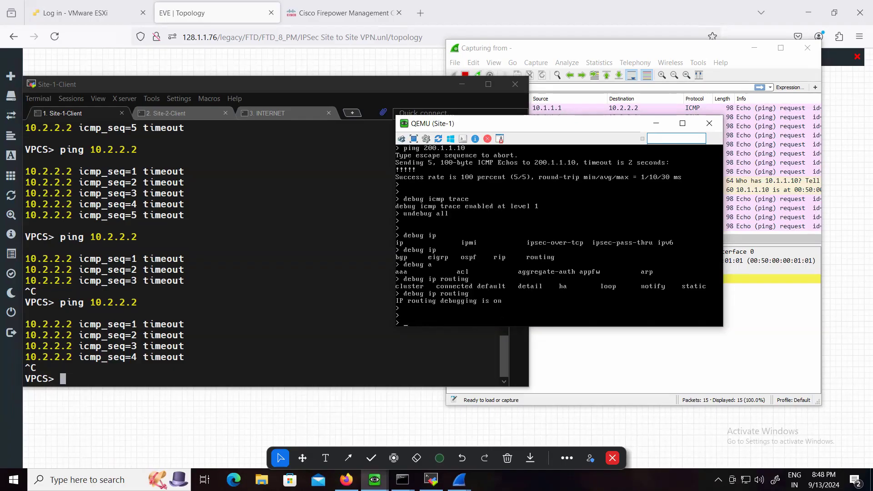
text(debug acl)
key(Tab)
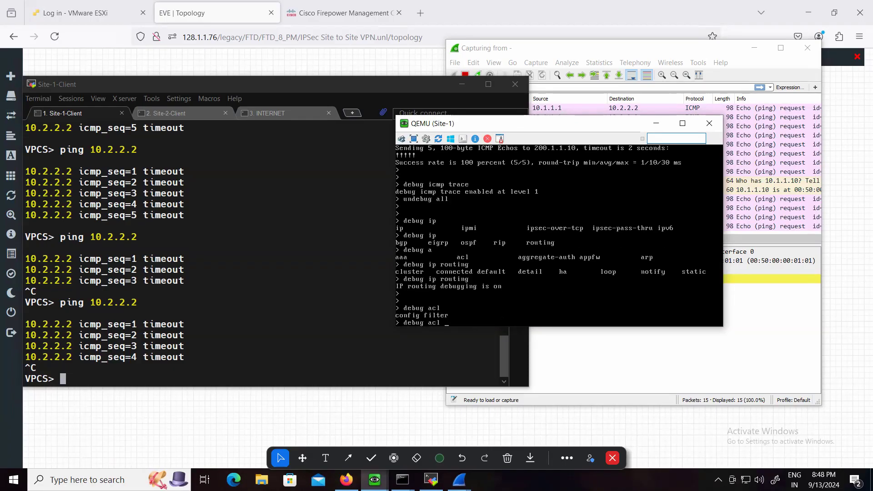
text(config)
key(BackSpace)
key(BackSpace)
key(BackSpace)
key(BackSpace)
key(Tab)
key(Return)
Ping 10.2.2.2 from Site-1-Client with ACL debugging active, stop it, and examine the firewall console and packet capture
click(311, 349)
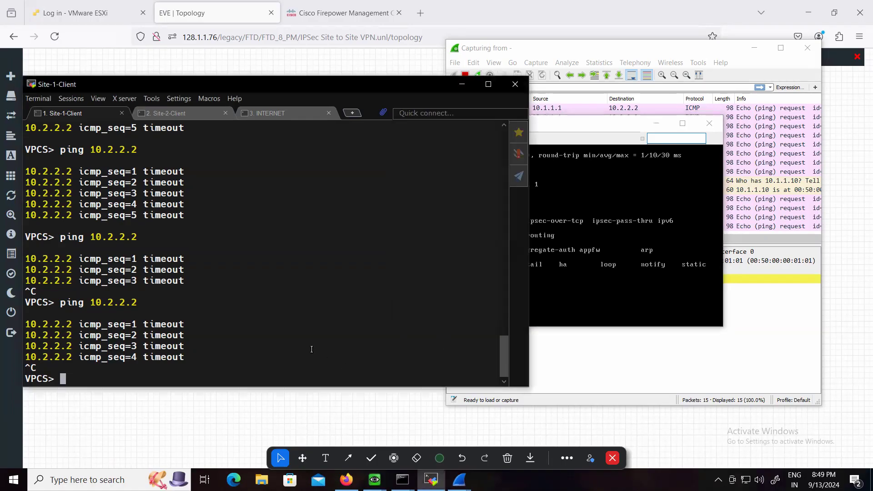
key(Up)
key(Return)
click(623, 291)
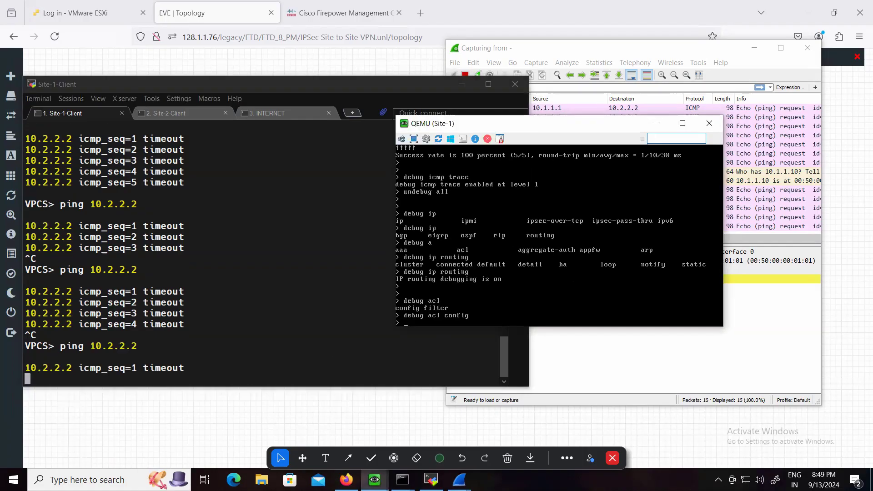
click(314, 354)
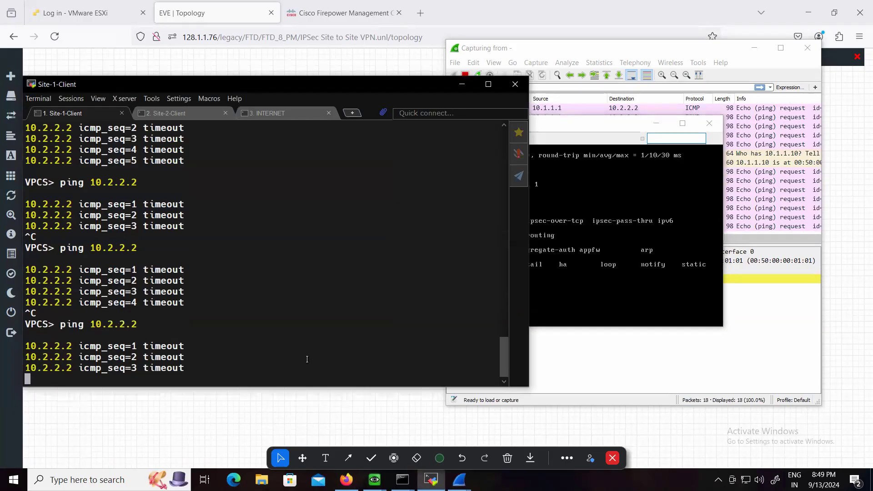
key(ctrl+c)
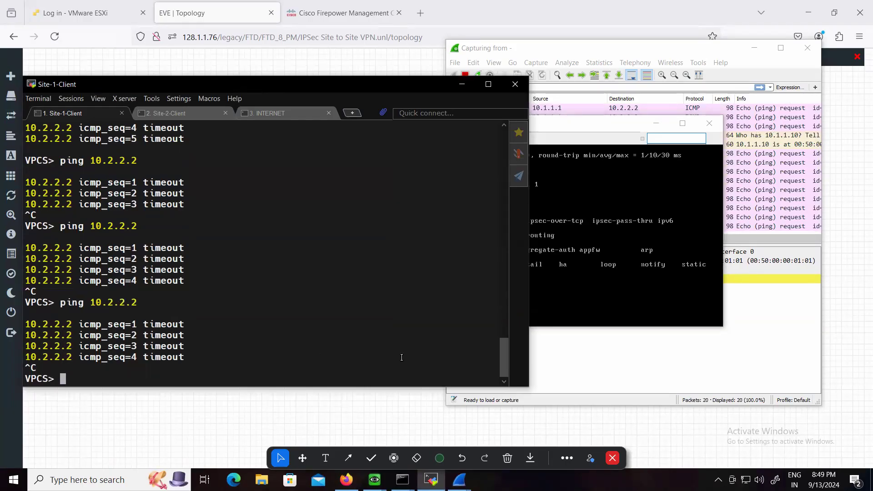
click(626, 300)
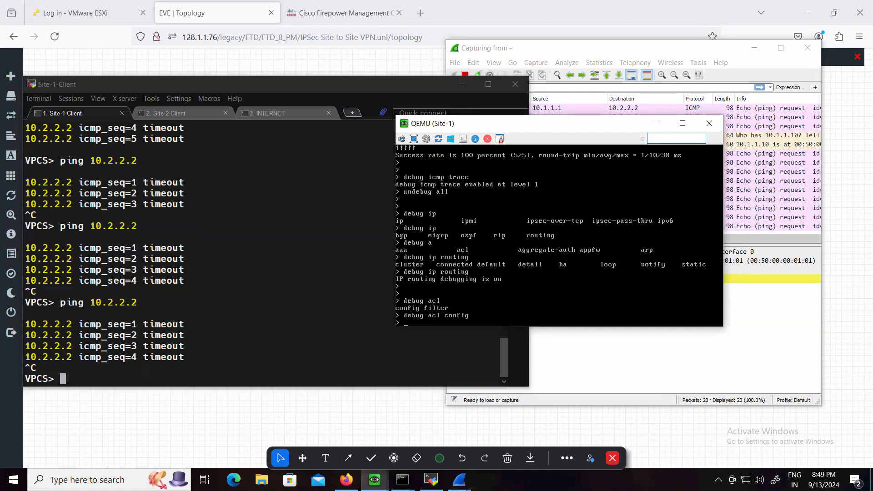
click(766, 200)
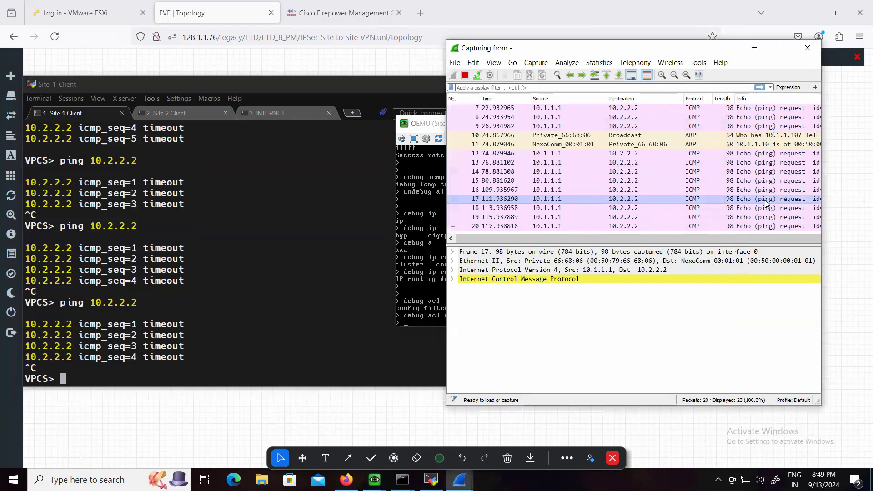
Return to the Site-1 firewall console and disable the routing and ACL debugging with "undebug all"
click(433, 305)
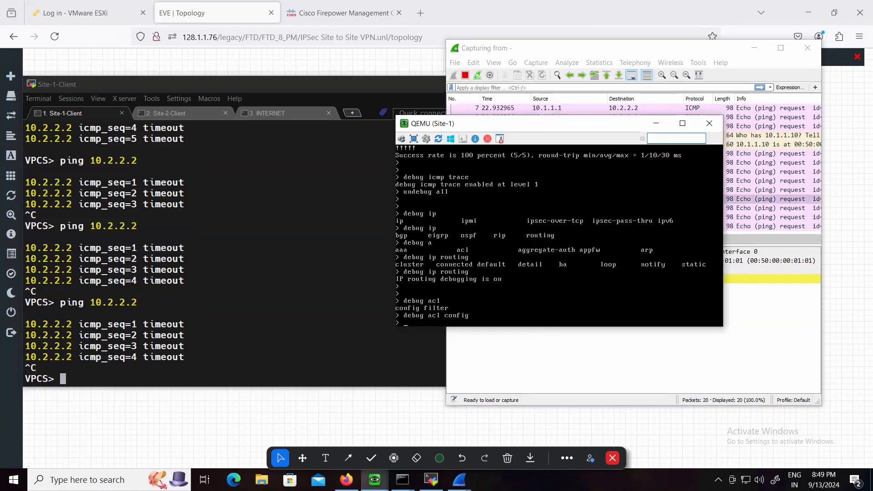
text(undebug all)
key(Return)
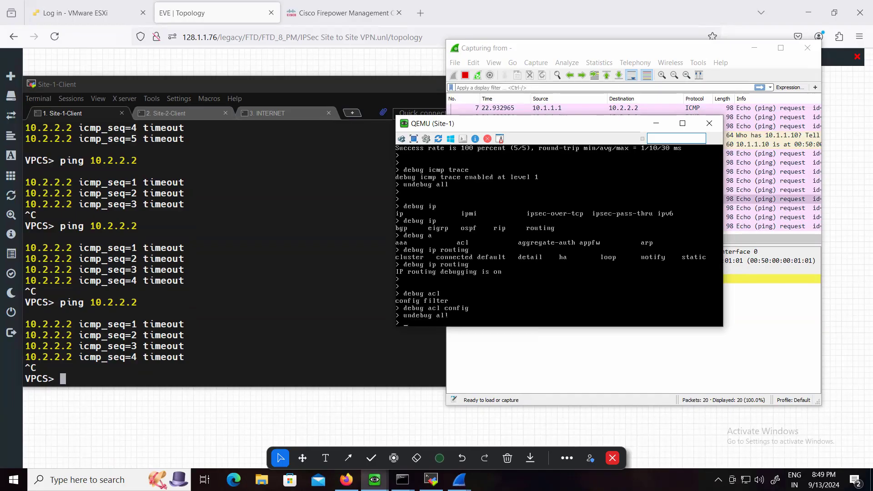
Display the Site-1 firewall's IKEv1 configuration with "show running-config crypto ikev1"
key(Return)
key(Return)
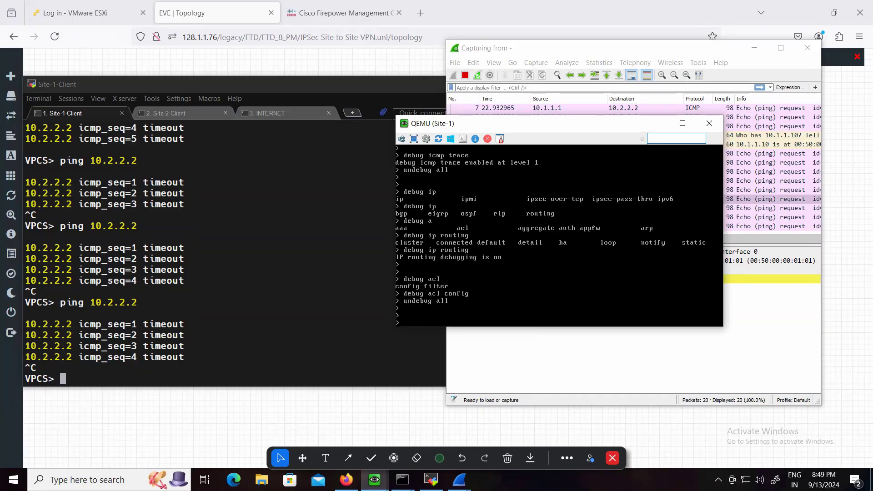
text(show ru)
key(Tab)
text(isakmp)
key(BackSpace)
key(BackSpace)
key(BackSpace)
key(BackSpace)
key(BackSpace)
key(BackSpace)
key(BackSpace)
key(BackSpace)
key(BackSpace)
key(BackSpace)
key(BackSpace)
key(Tab)
text(crypto ikev)
key(Tab)
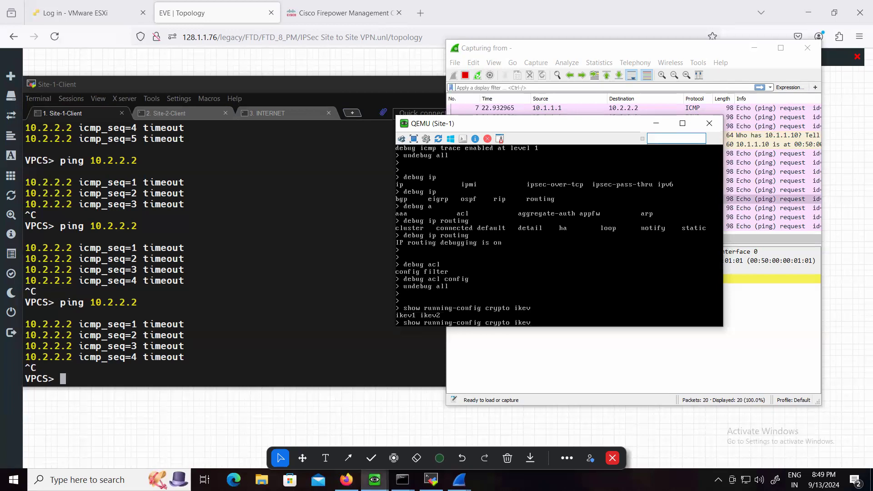
text(1)
key(Return)
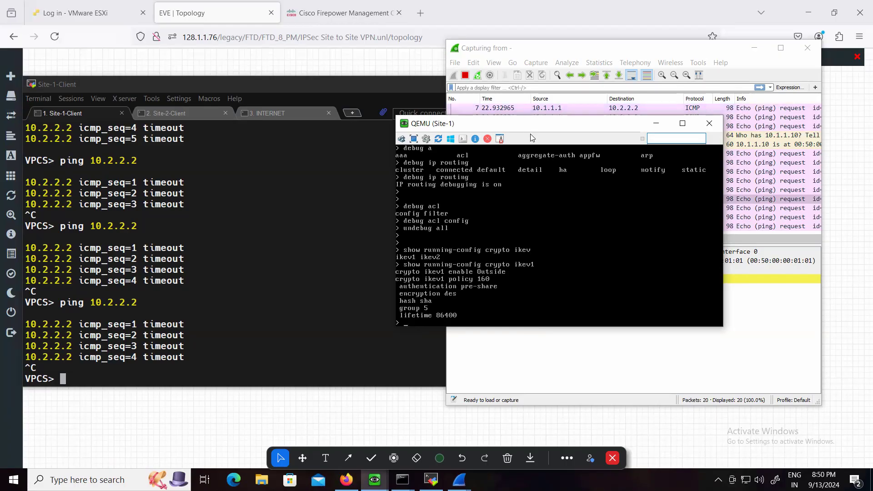
Move the Site-1 console clear of the packet capture and display the VPN tunnel groups with "show running-config tunnel-group"
drag(531, 124, 196, 104)
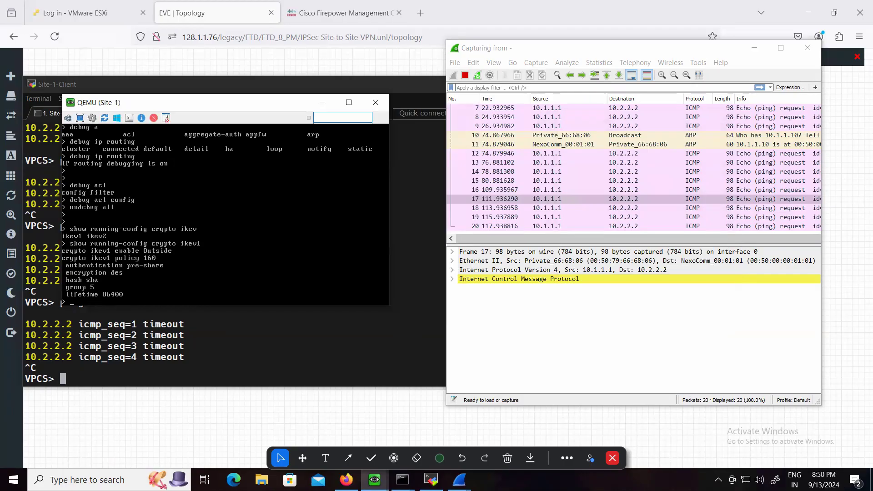
key(Return)
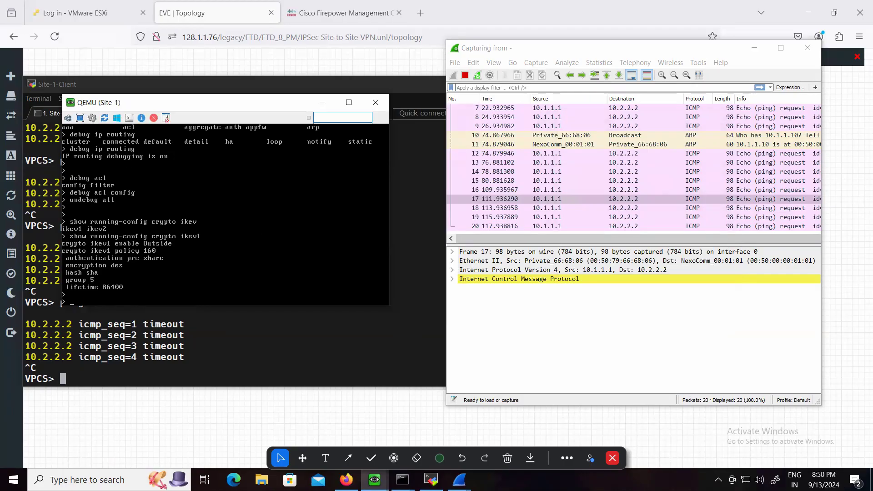
key(Up)
key(BackSpace)
key(BackSpace)
key(BackSpace)
key(BackSpace)
key(BackSpace)
key(BackSpace)
key(BackSpace)
key(BackSpace)
key(BackSpace)
key(BackSpace)
text(tun)
key(Tab)
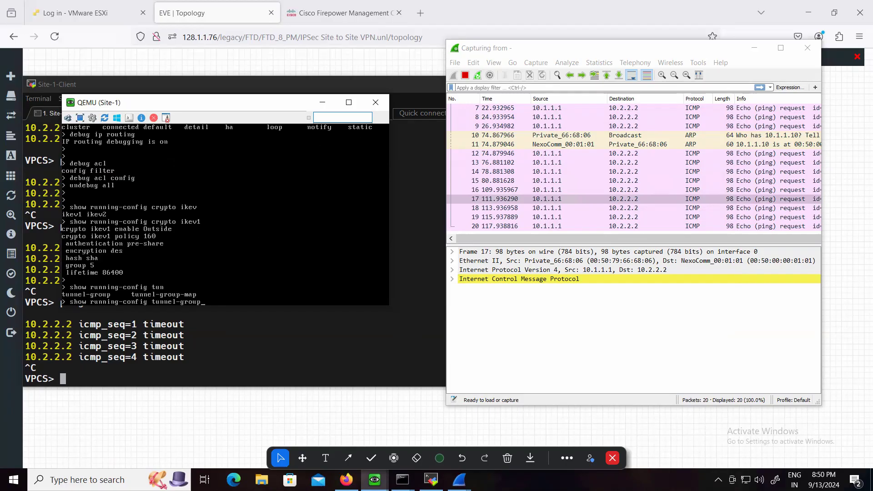
key(Return)
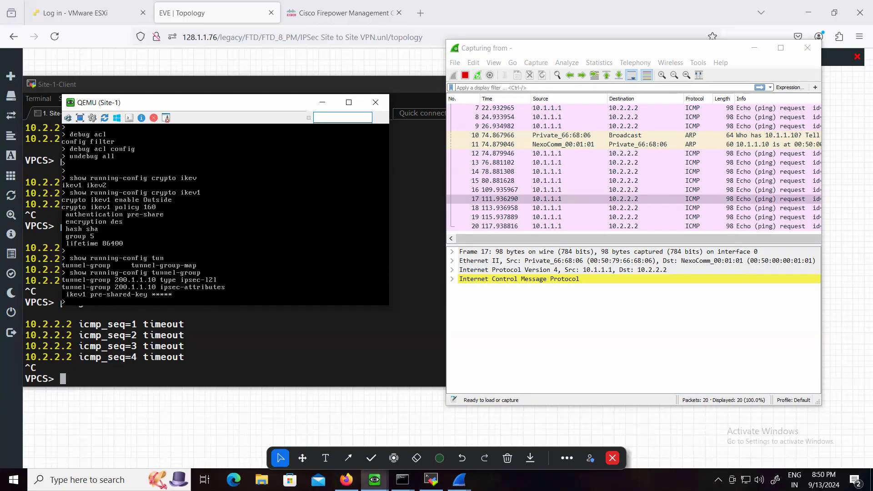
Display the Site-1 firewall's IPSec transform-set configuration with "show running-config crypto ipsec"
key(Return)
key(Return)
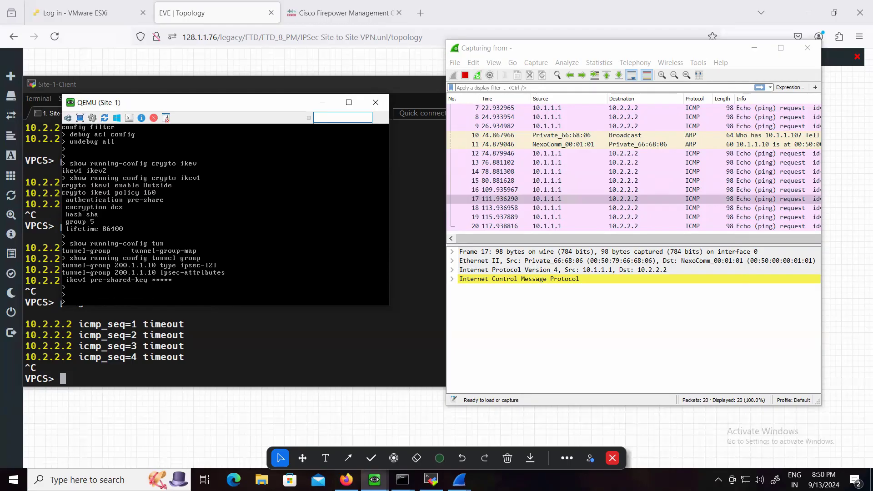
text(show running-config crypto ipsec)
key(Return)
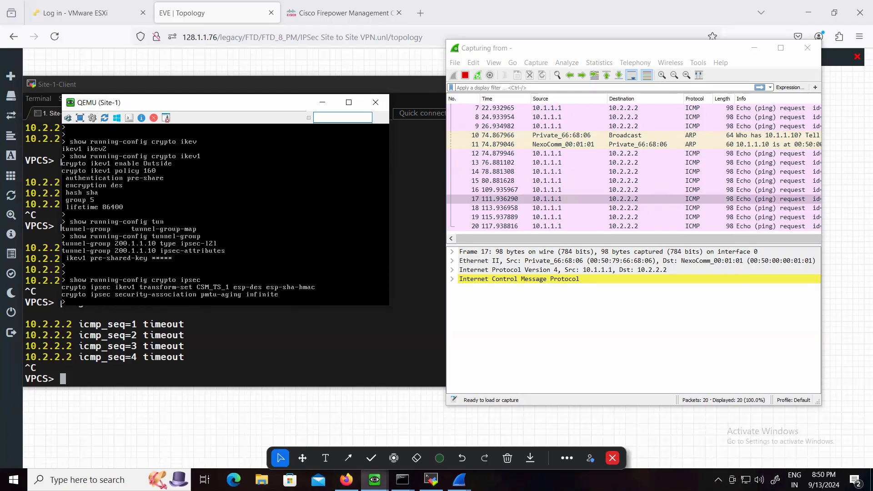
List the available "show" options on the Site-1 firewall and run "show running-config crypto map"
key(Return)
key(Return)
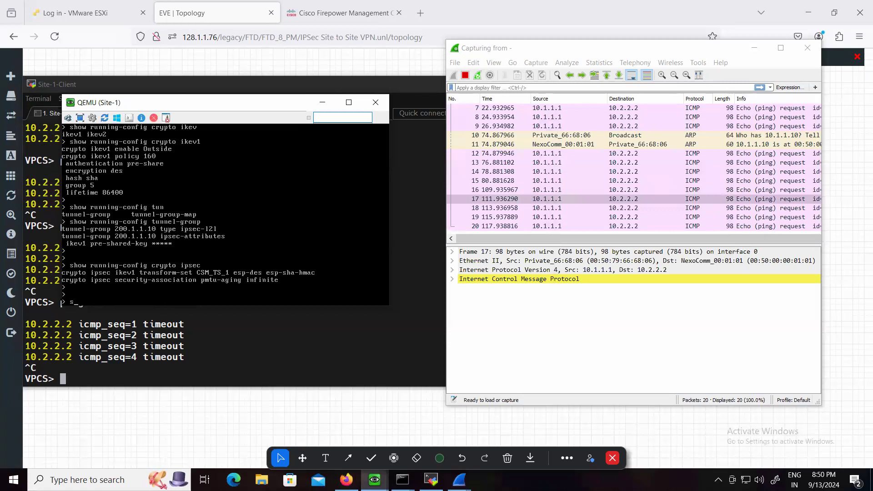
text(show ?running-config crypto)
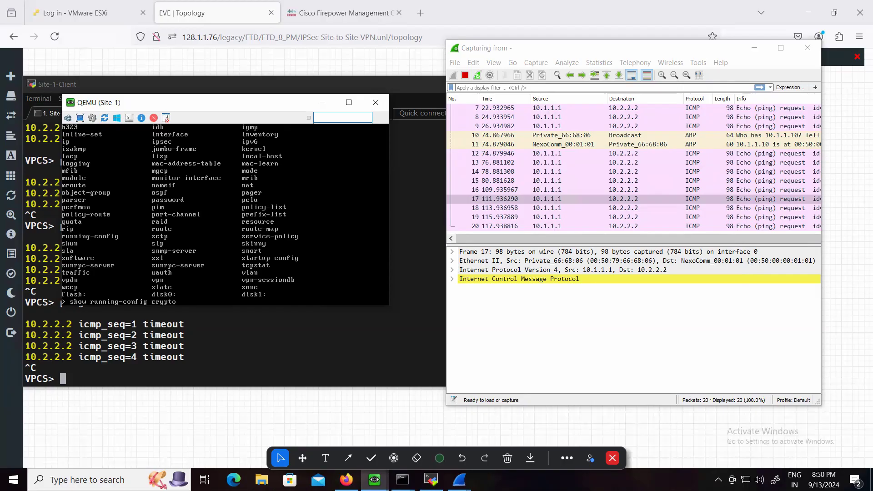
text( map)
key(Return)
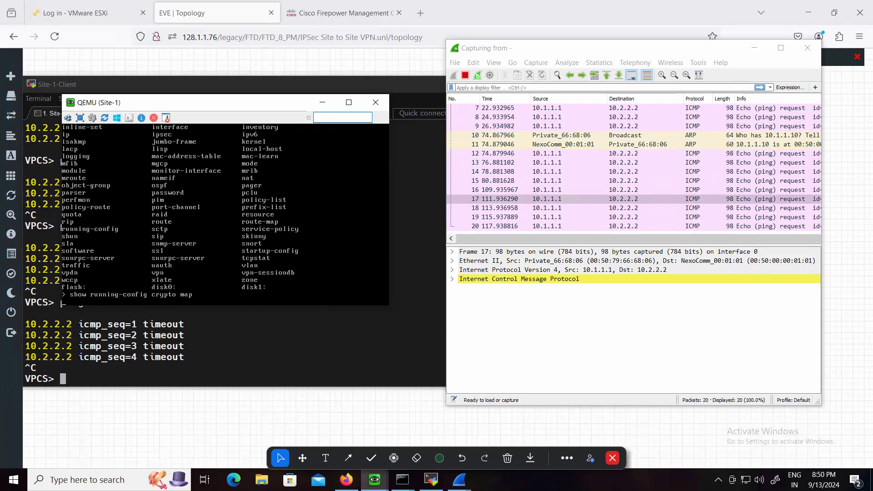
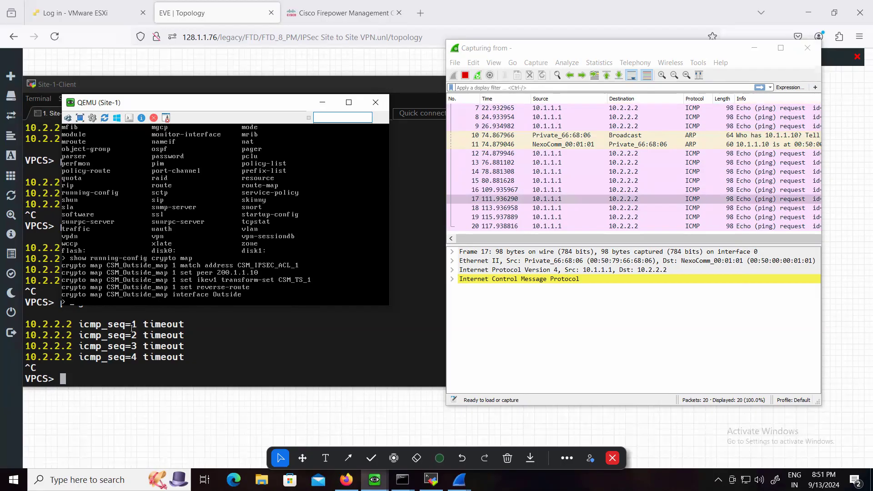
Review the EVE topology and ping Site-1-Client at 10.1.1.1 from Site-2-Client, stopping the ping after a few replies or timeouts
click(132, 354)
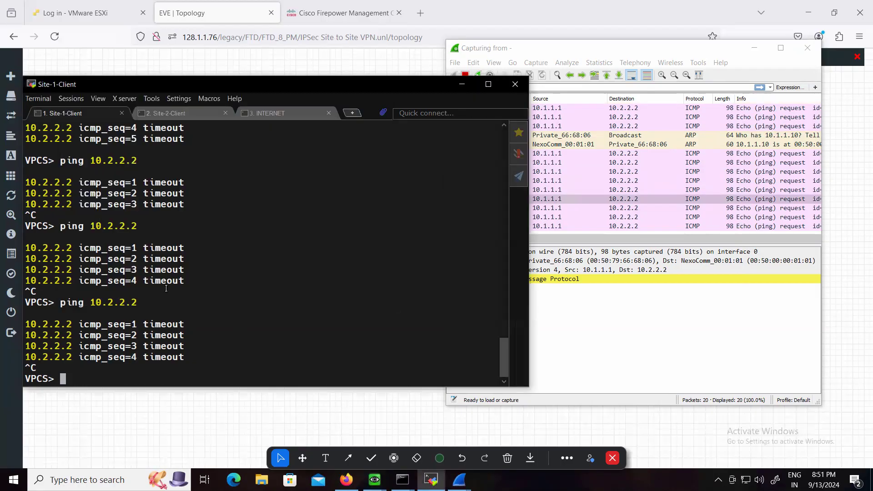
click(201, 13)
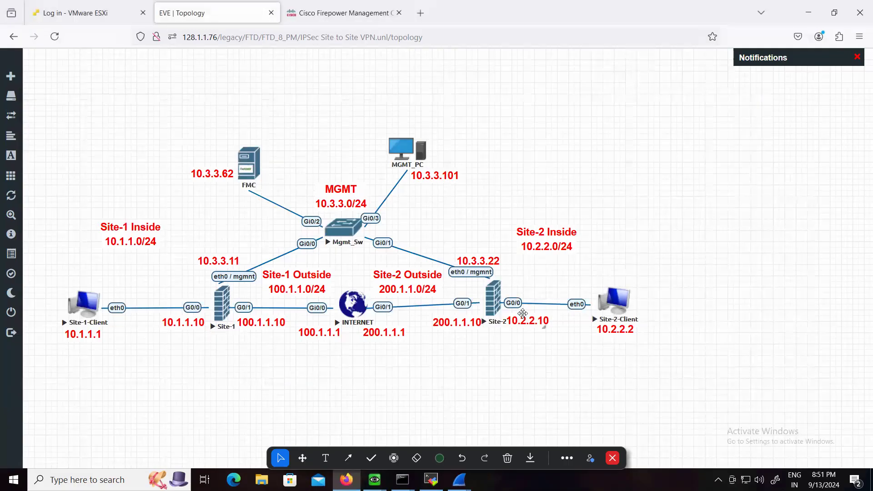
click(431, 480)
click(171, 117)
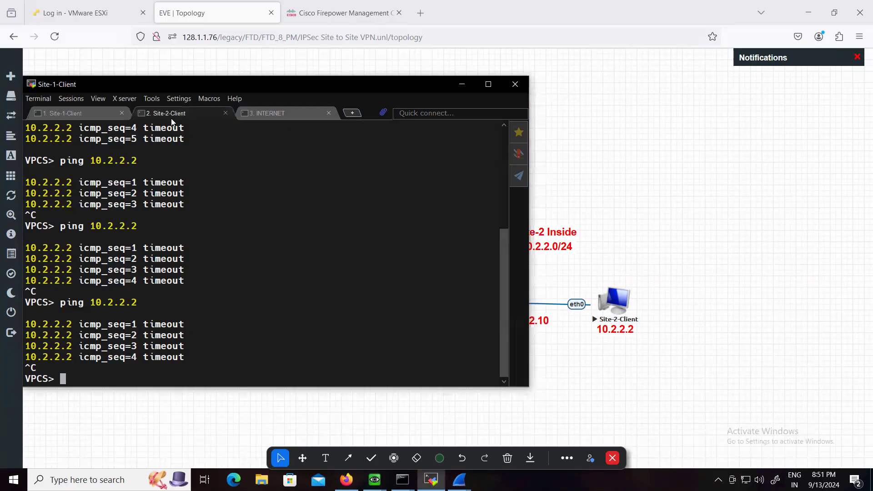
text(p)
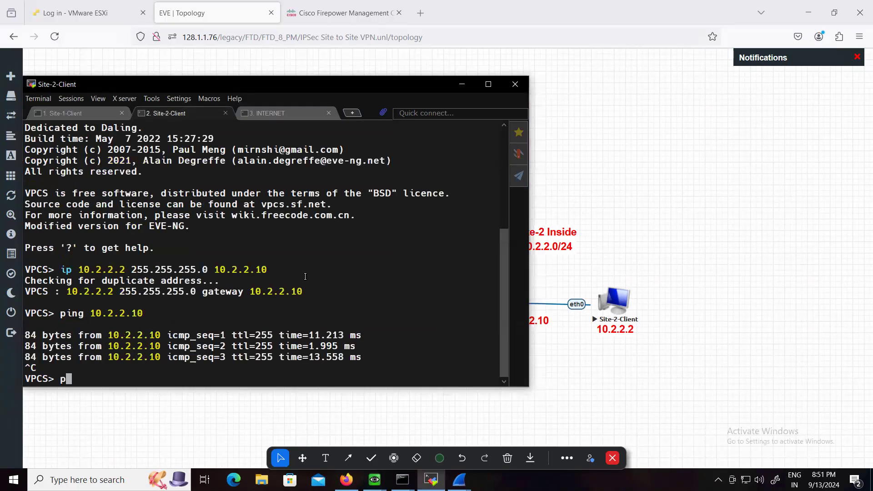
text(ing 10.1.1.1)
key(Return)
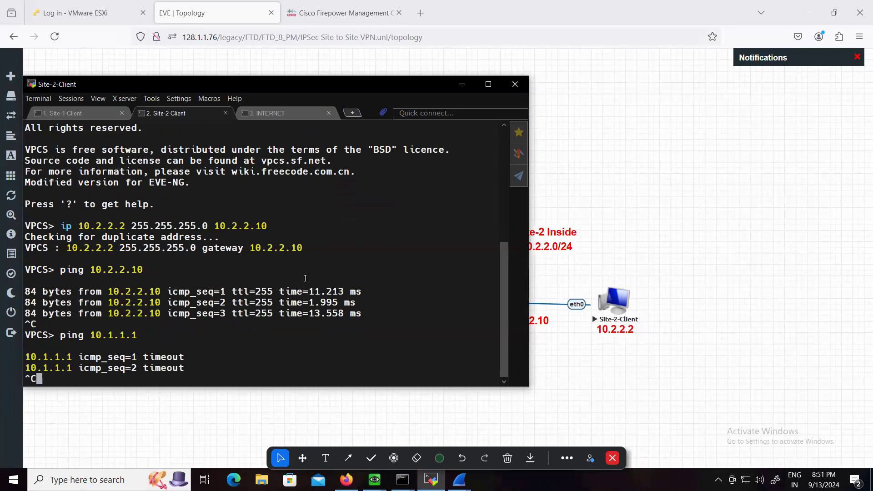
key(ctrl+c)
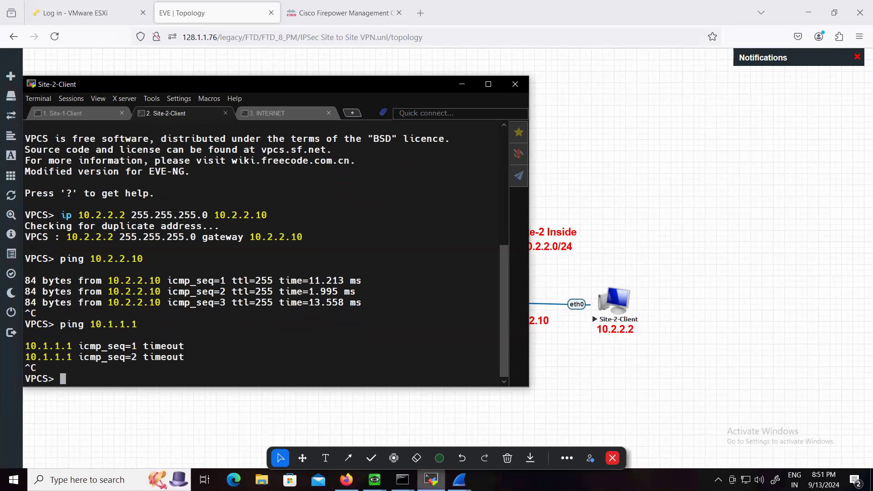
Switch to the Site-2 firewall console and display its IKEv1 configuration with "show running-config crypto ikev1"
mouse_move(374, 480)
click(399, 419)
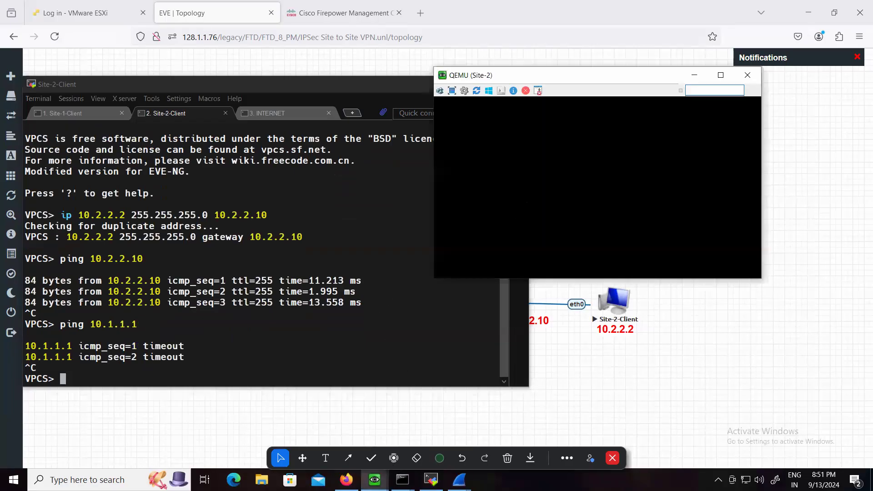
key(Return)
key(Return)
key(Return)
text(show running-config crypto ikev1)
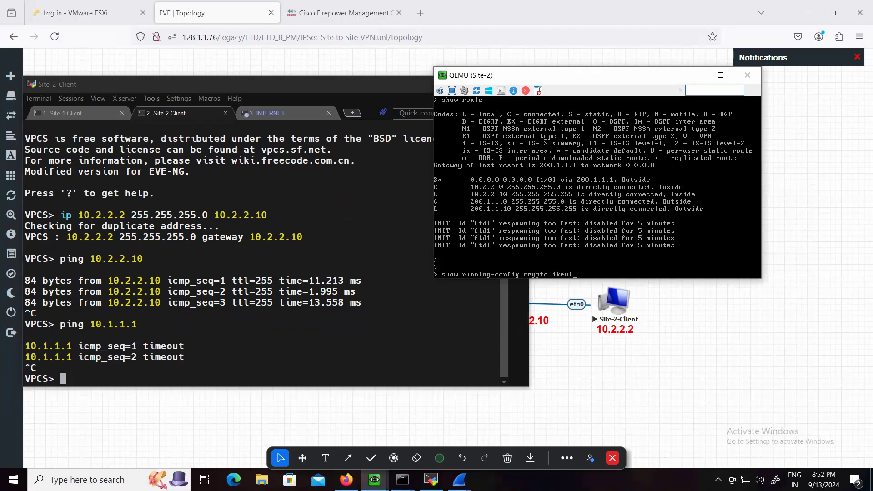
key(Return)
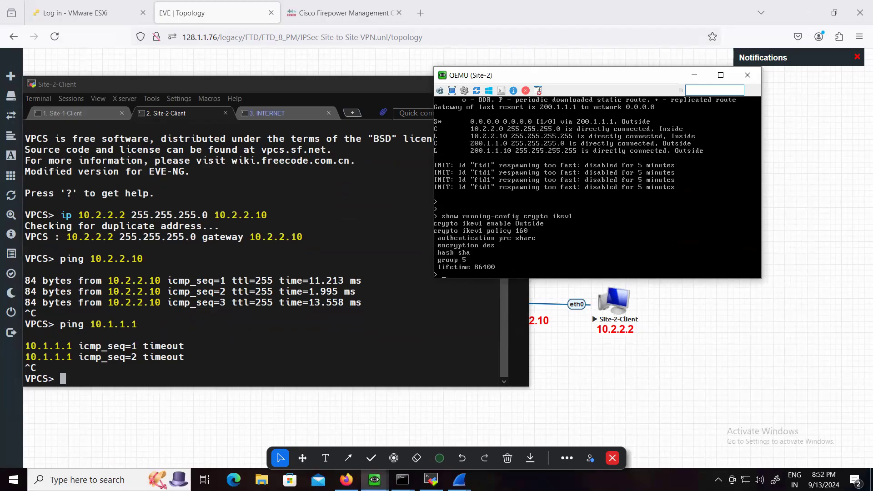
Display the Site-2 firewall's VPN tunnel groups with "show running-config tunnel-group"
key(Return)
key(Up)
key(BackSpace)
key(BackSpace)
key(BackSpace)
key(BackSpace)
key(BackSpace)
key(BackSpace)
key(BackSpace)
key(BackSpace)
key(BackSpace)
key(BackSpace)
text(tunne)
key(Tab)
key(Return)
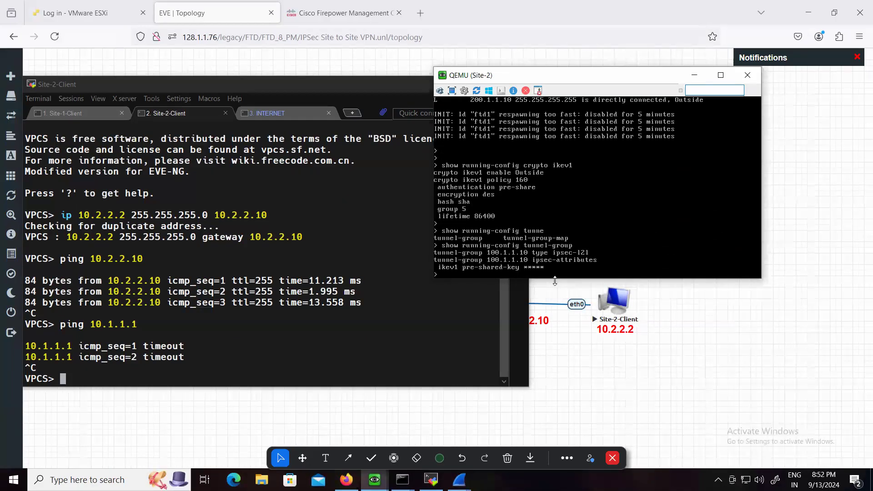
key(Return)
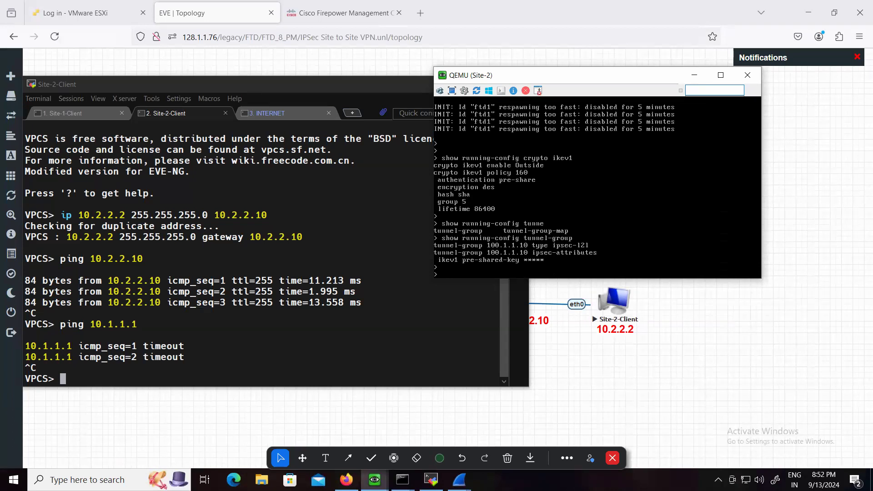
Display the Site-2 firewall's IPSec transform-set configuration with "show running-config crypto ipsec"
key(Up)
key(BackSpace)
key(BackSpace)
key(BackSpace)
key(BackSpace)
key(BackSpace)
key(BackSpace)
key(BackSpace)
key(BackSpace)
key(BackSpace)
text(crypto ipsec)
key(Return)
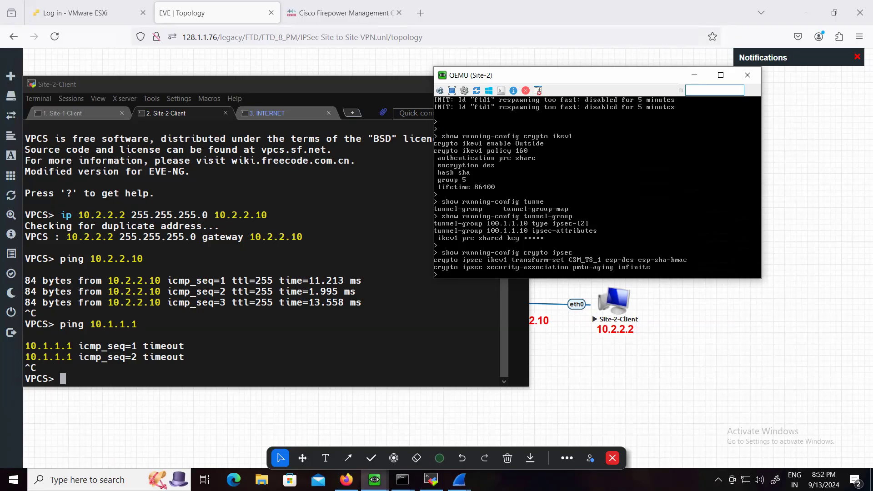
key(Return)
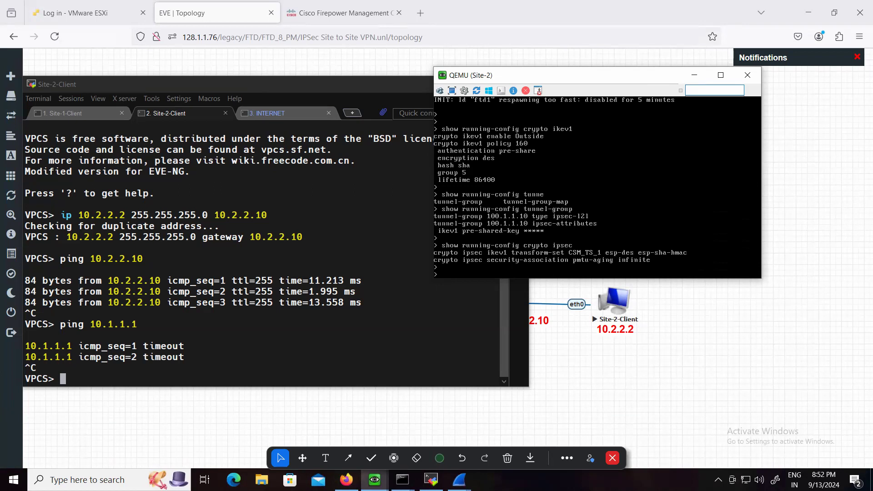
key(Return)
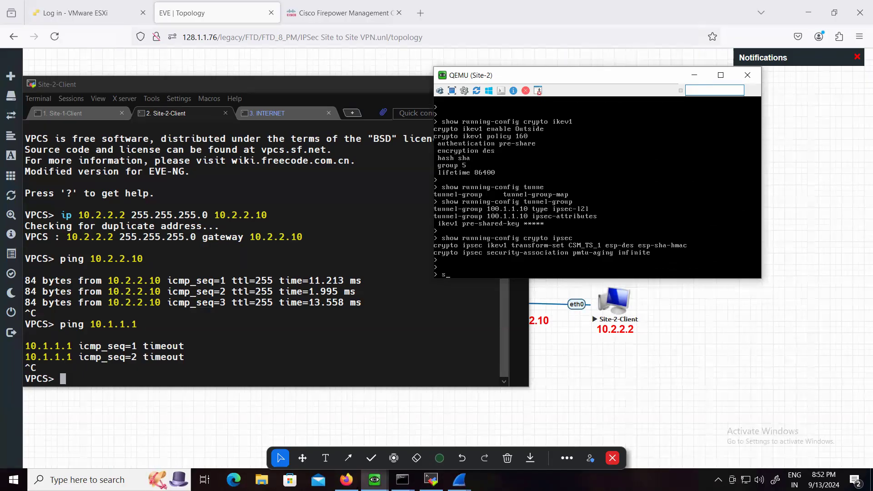
Display the Site-2 firewall's crypto map configuration with "show running-config crypto map"
key(Up)
key(Up)
key(Up)
key(BackSpace)
key(BackSpace)
key(BackSpace)
key(BackSpace)
key(Return)
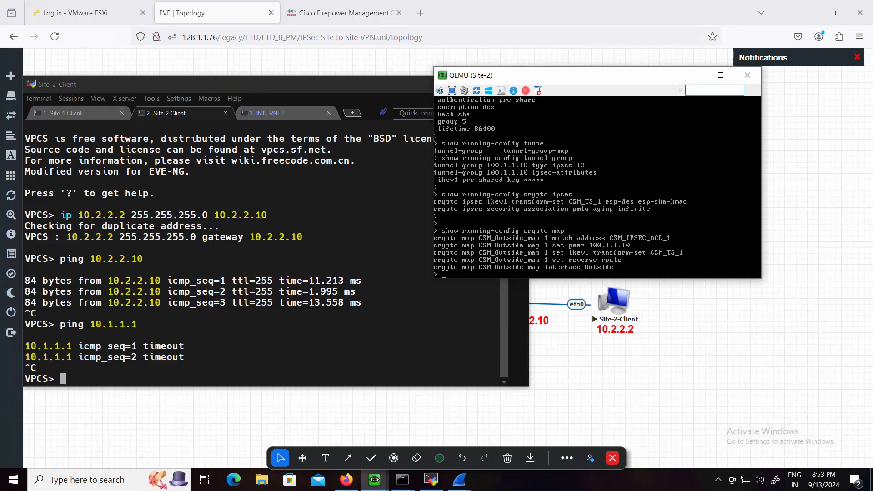
key(Return)
key(Return)
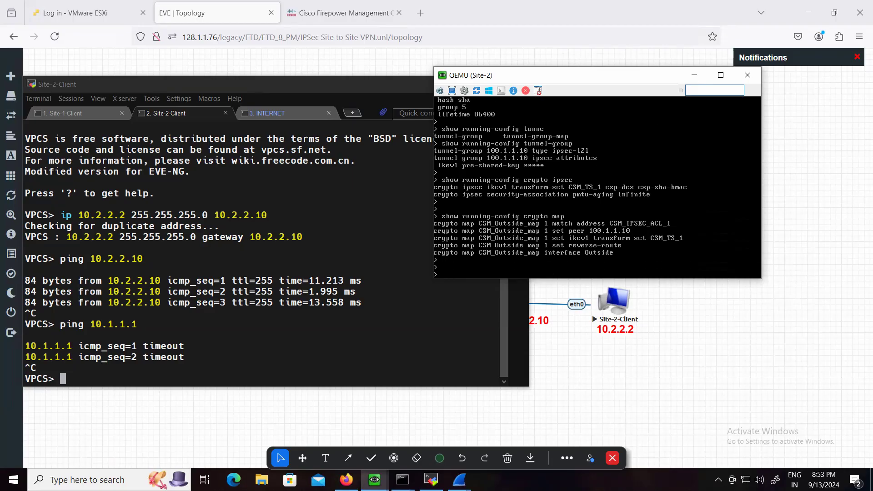
Display the Site-2 firewall's access lists with "show running-config access-list"
key(Up)
key(BackSpace)
key(BackSpace)
key(BackSpace)
key(BackSpace)
key(BackSpace)
key(BackSpace)
key(BackSpace)
key(BackSpace)
key(BackSpace)
text(access-list)
key(Return)
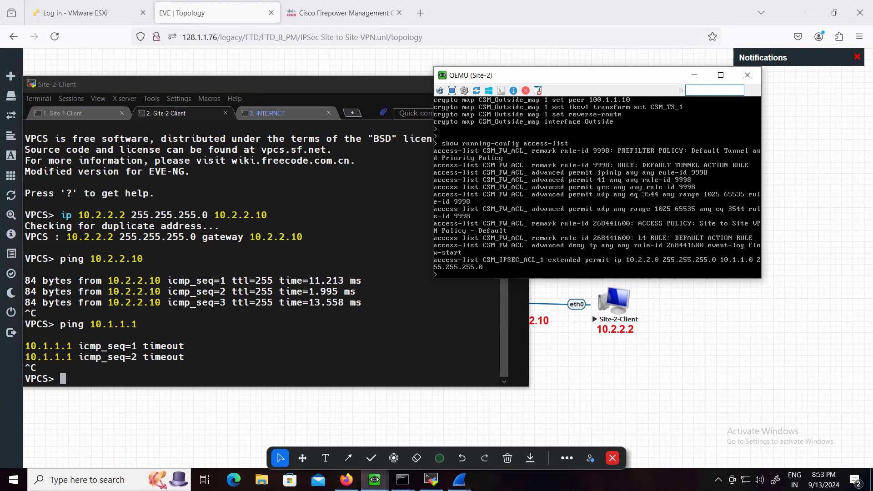
mouse_move(11, 176)
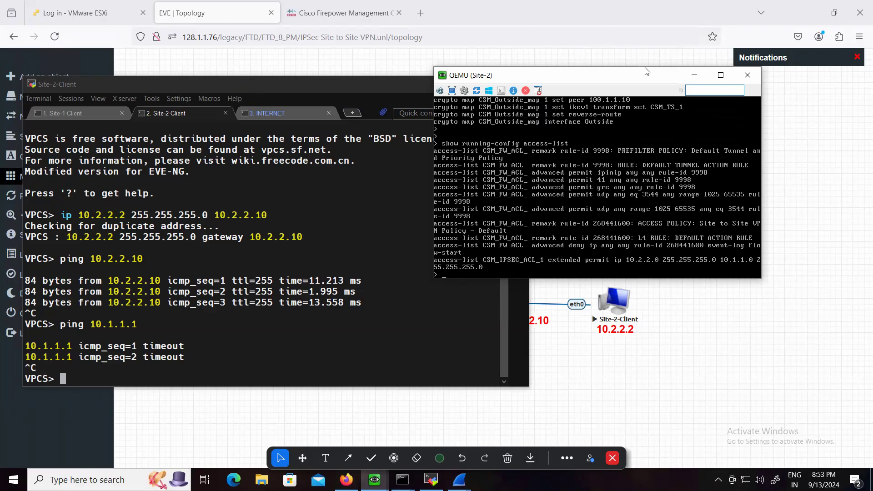
Switch to Firepower Management Center, check for pending policy deployments without deploying, and open FTD-Site-1's interface list
click(694, 75)
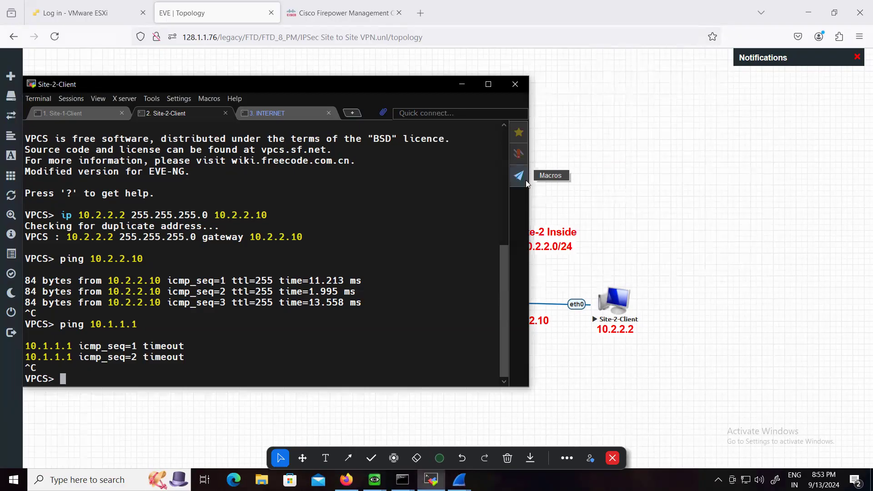
click(695, 322)
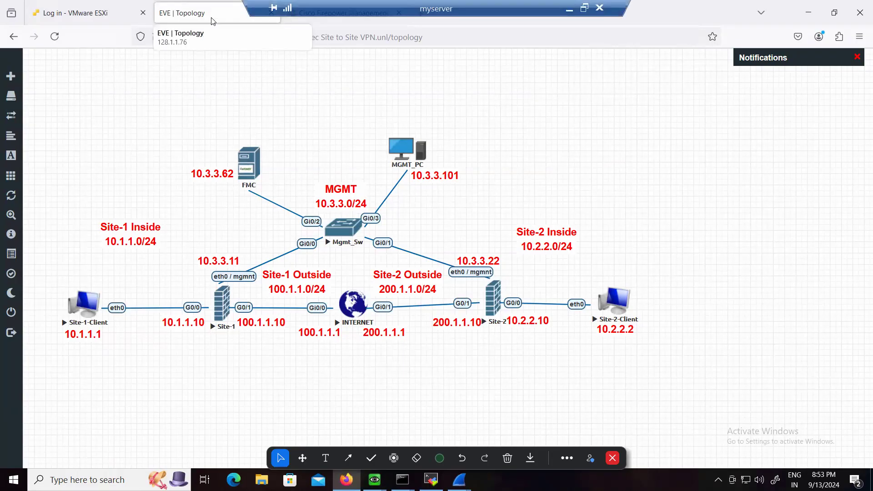
click(324, 20)
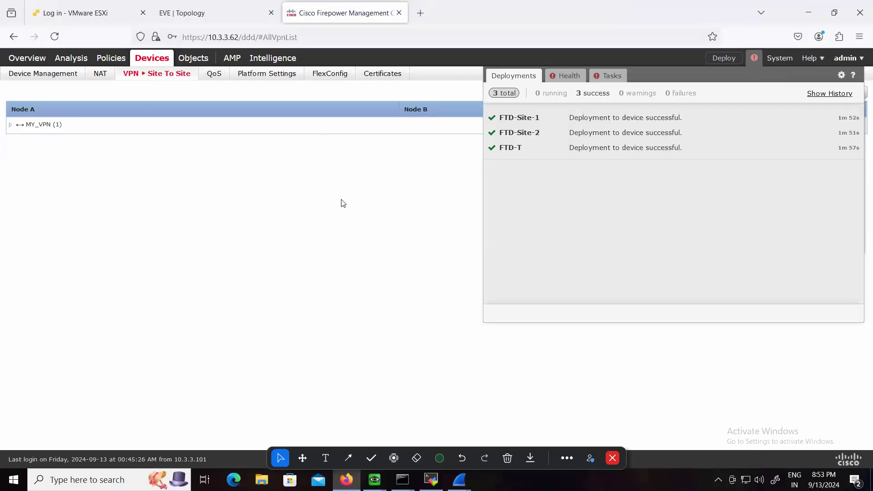
click(723, 58)
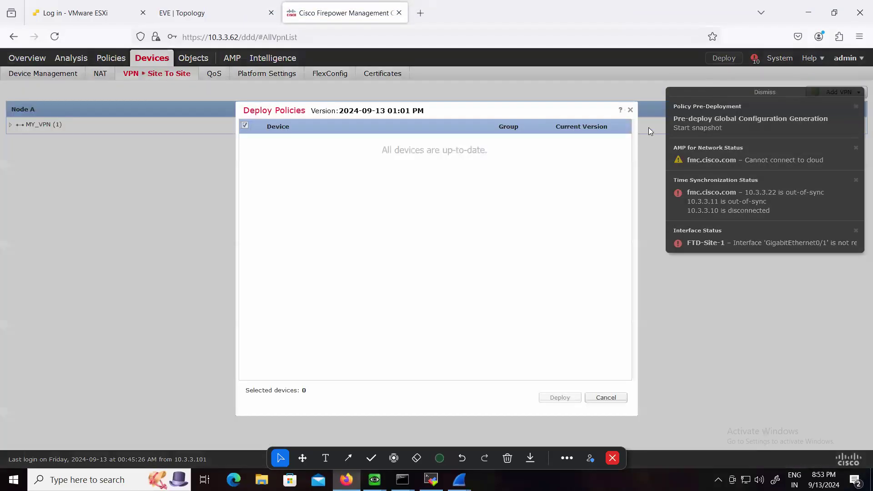
click(630, 109)
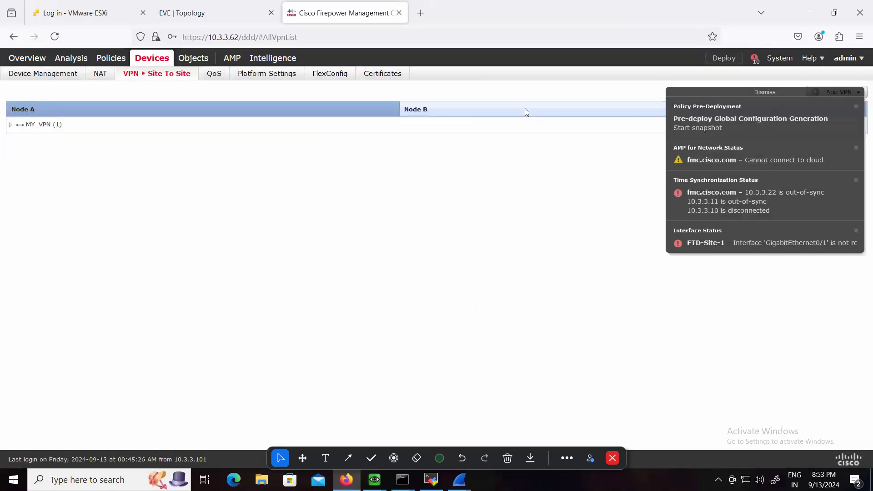
click(55, 77)
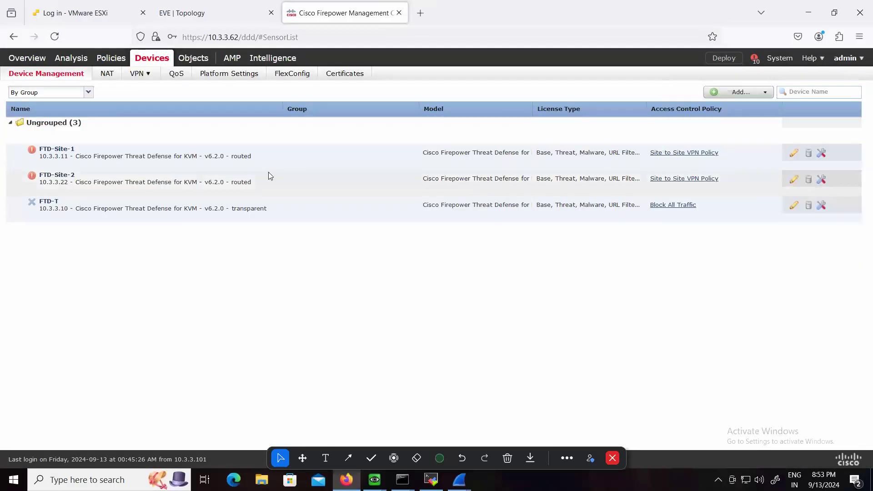
click(66, 150)
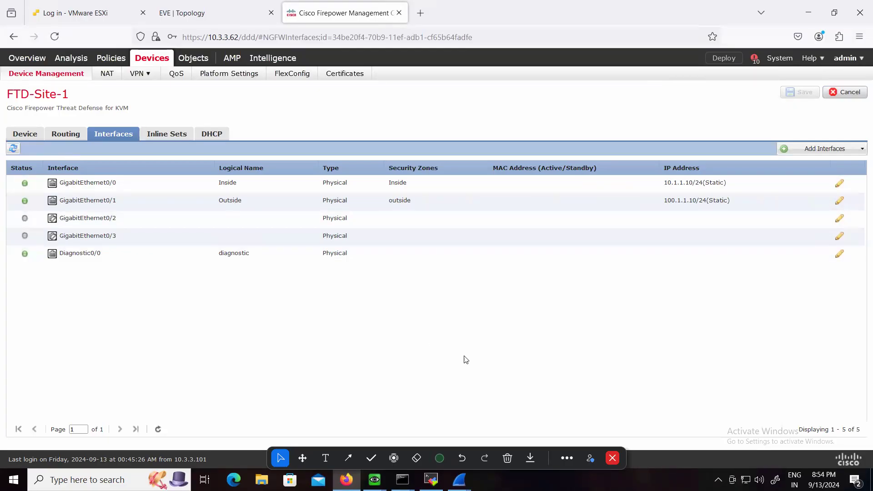
Return to the EVE topology and quit the open Wireshark captures without saving their packets
click(191, 13)
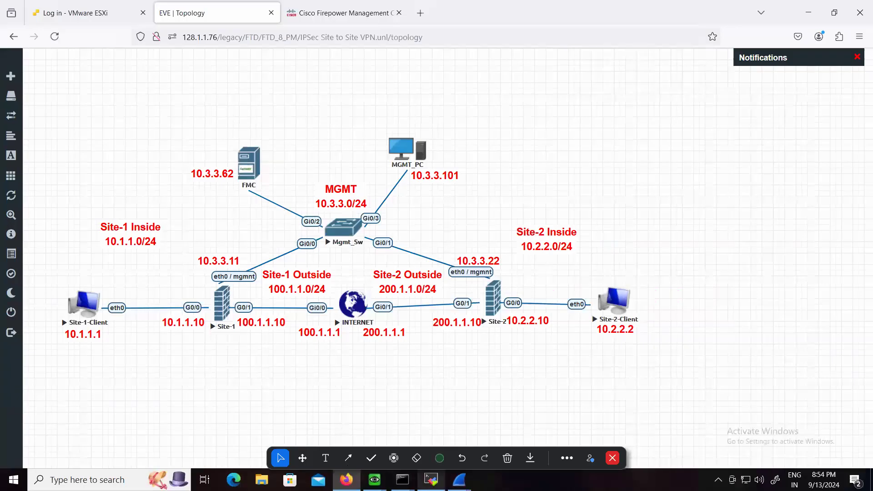
mouse_move(459, 479)
click(525, 394)
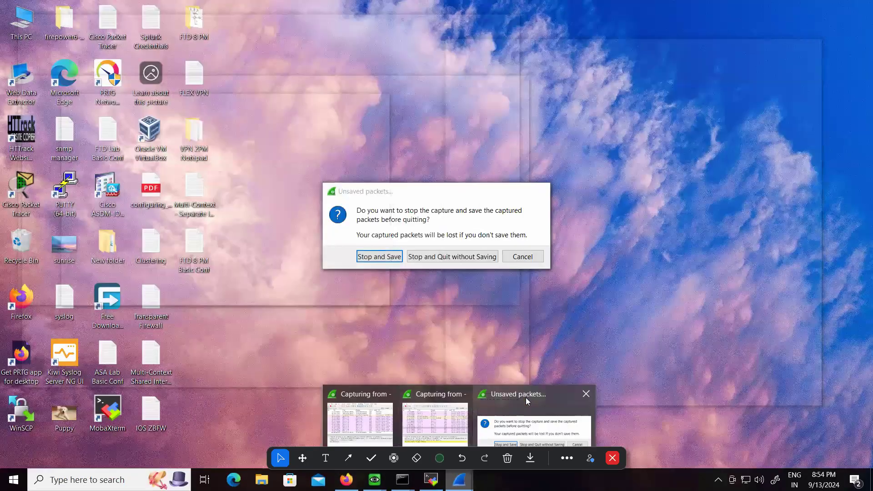
click(531, 432)
click(457, 255)
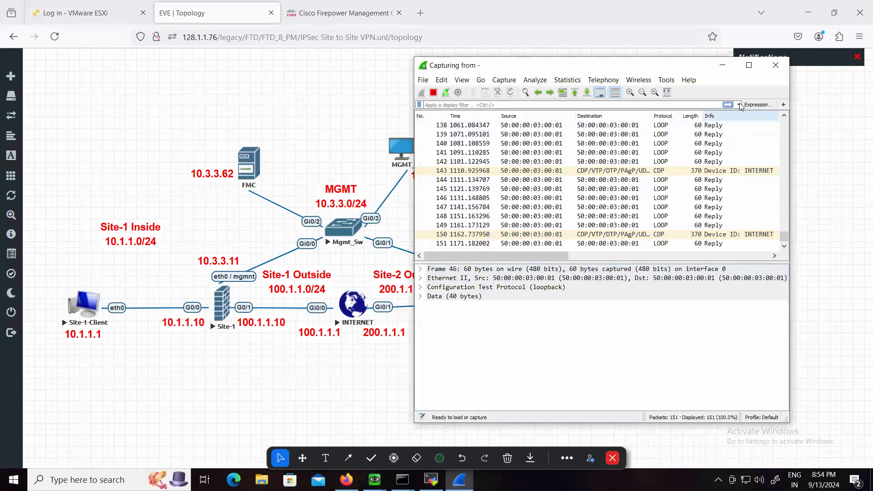
click(775, 65)
click(477, 257)
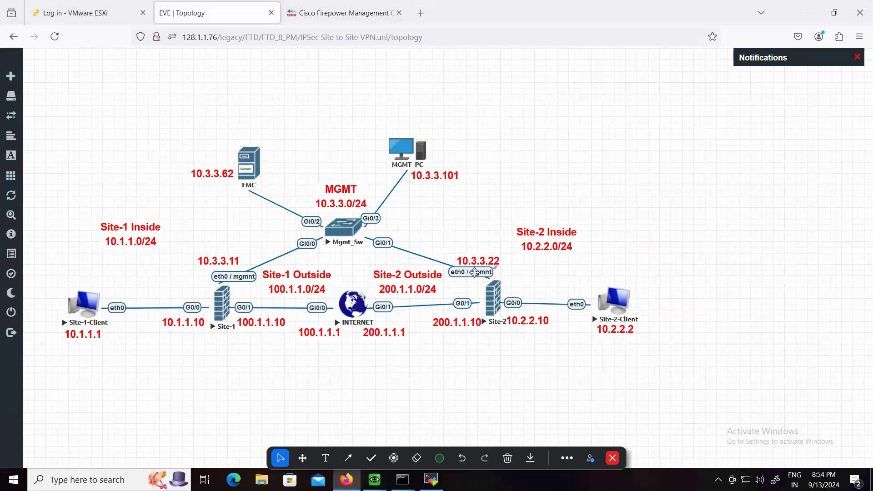
Stop the Site-1-Client and Site-2-Client nodes in the topology
right_click(91, 306)
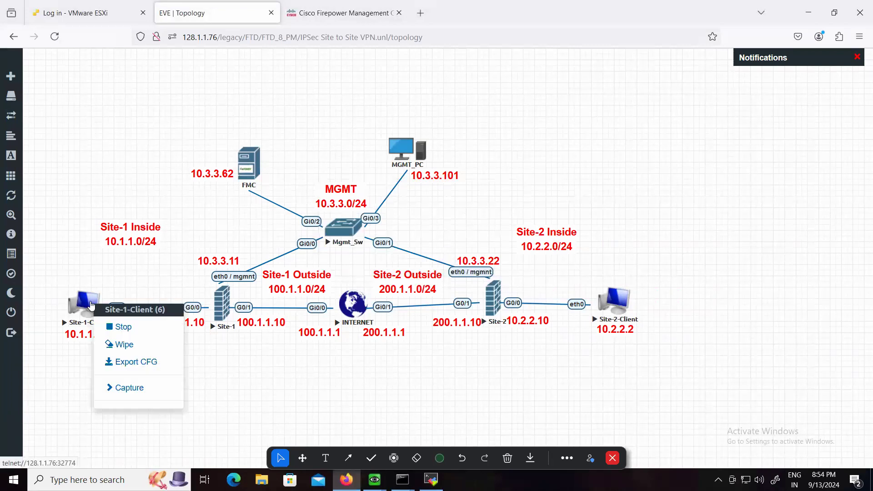
click(122, 327)
right_click(631, 312)
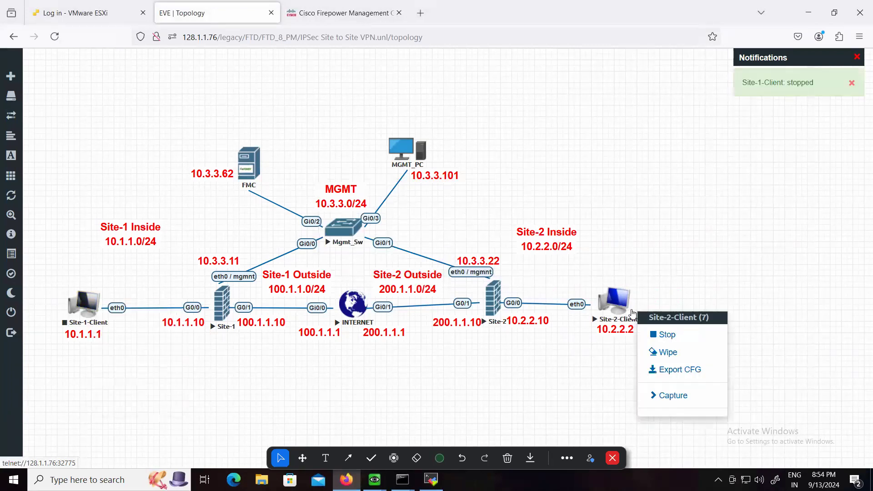
click(664, 334)
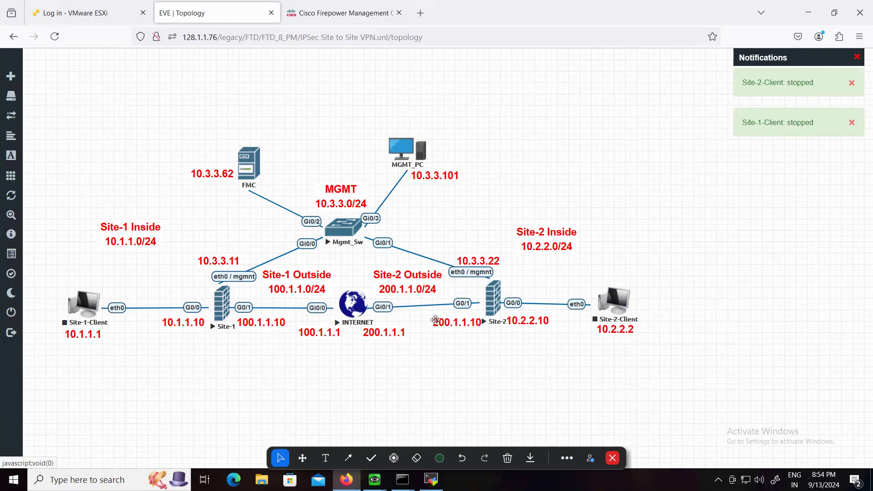
Start the Site-1-Client and Site-2-Client nodes again
right_click(90, 309)
click(123, 332)
right_click(616, 309)
click(630, 331)
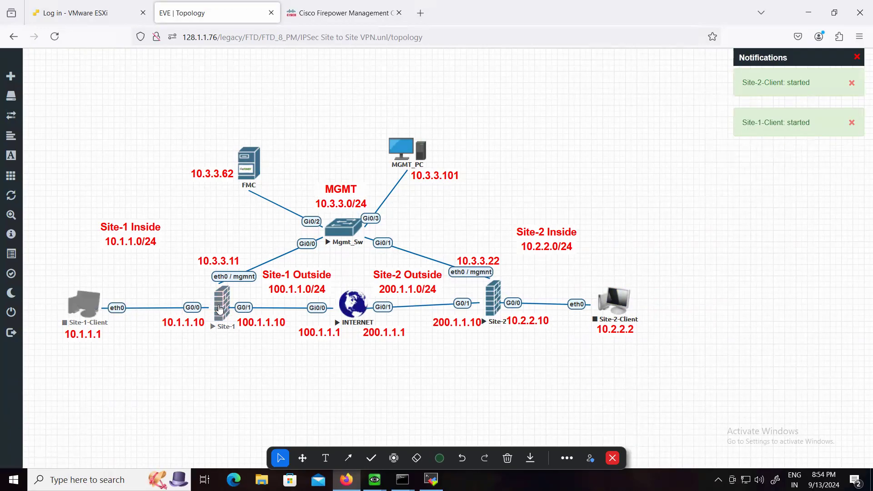
Start a Wireshark packet capture on the Site-1 firewall's vunl0_1_1 interface
right_click(219, 308)
mouse_move(257, 390)
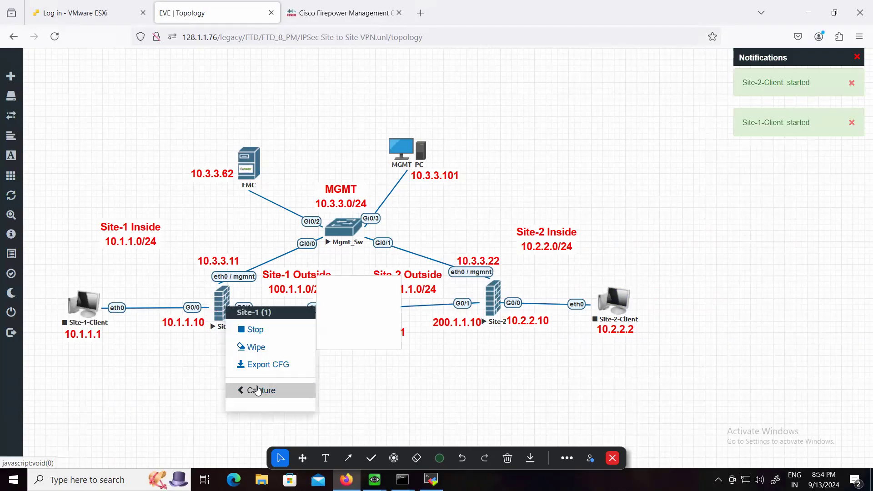
click(331, 300)
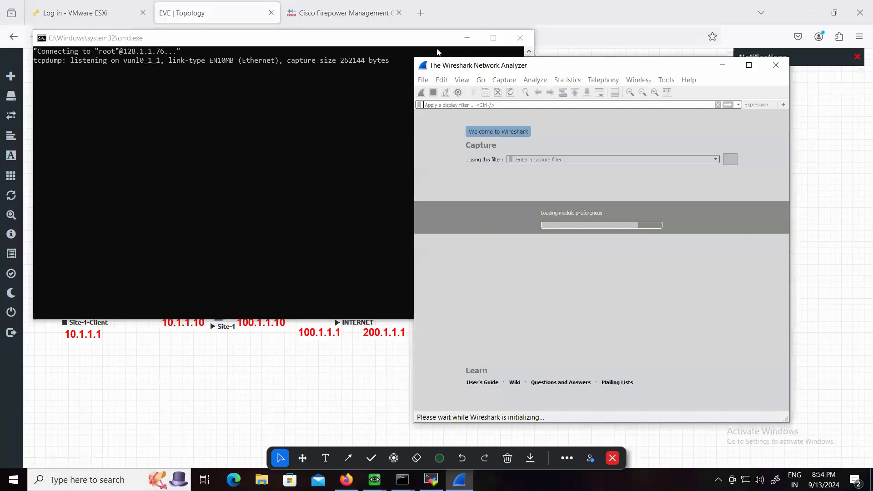
Start a second Wireshark packet capture on the Site-1 firewall's vunl0_1_2 interface
click(418, 40)
click(467, 38)
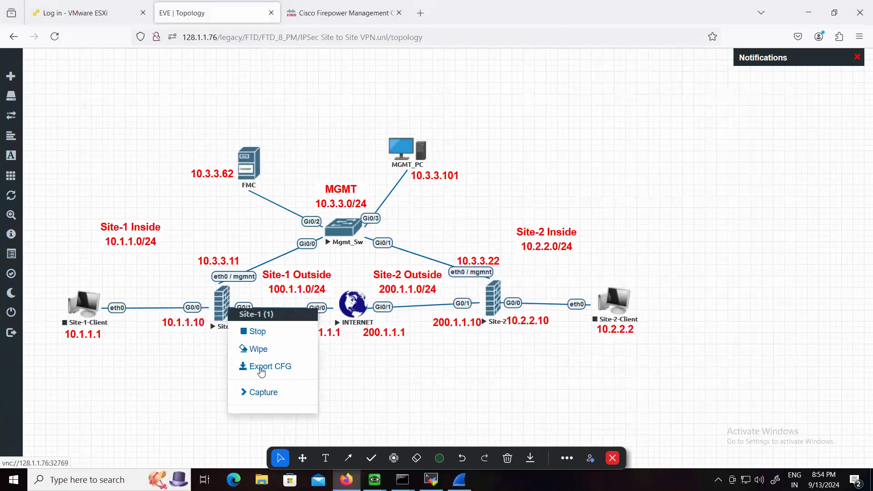
click(268, 393)
click(348, 315)
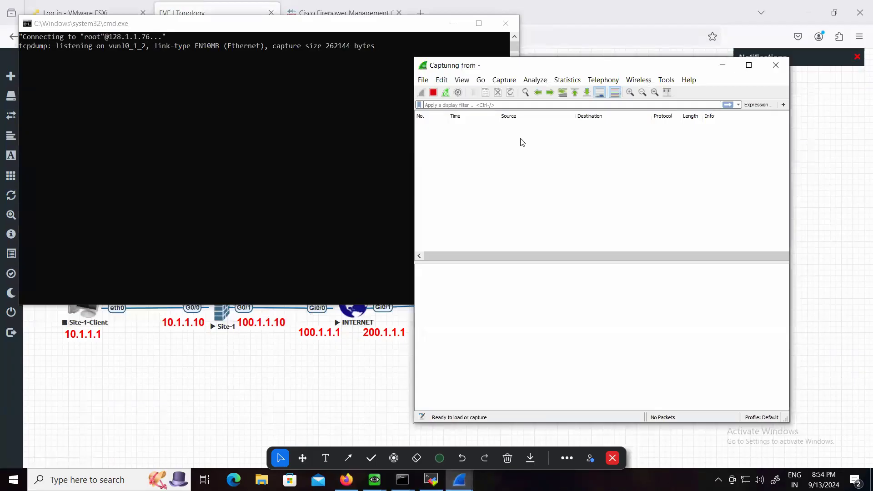
Arrange the two Wireshark capture windows side by side and minimize the tcpdump console window
drag(472, 61, 132, 23)
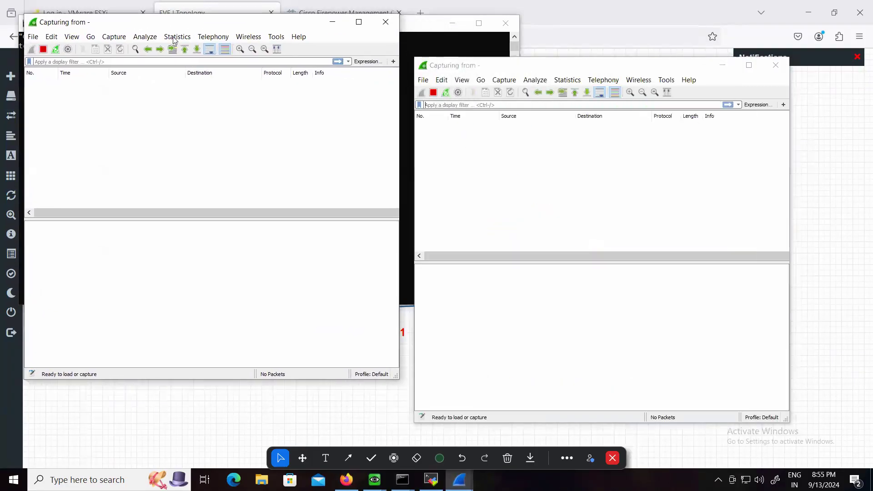
drag(528, 69, 608, 31)
click(419, 224)
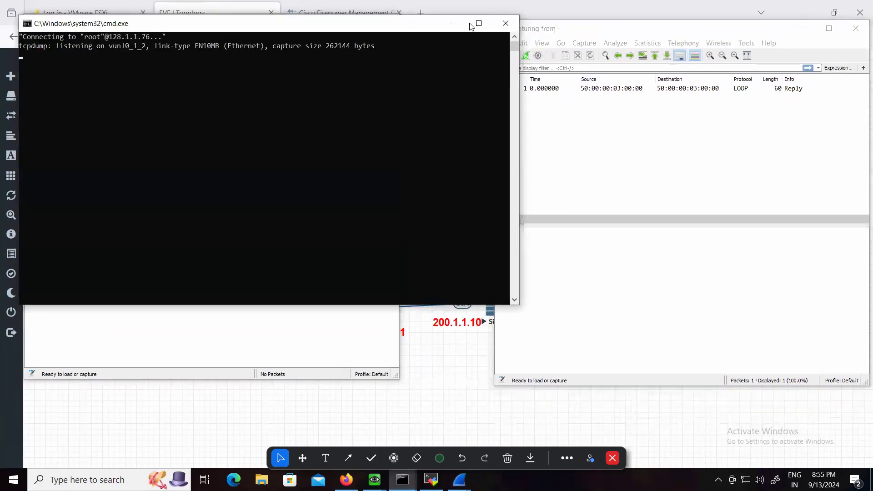
click(452, 23)
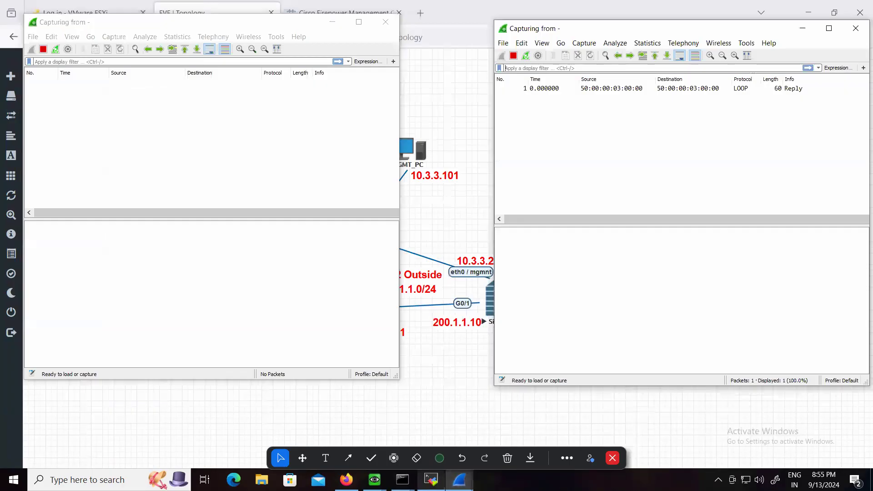
Try to restart the closed terminal sessions of Site-1-Client and Site-2-Client
click(431, 480)
drag(166, 81, 312, 140)
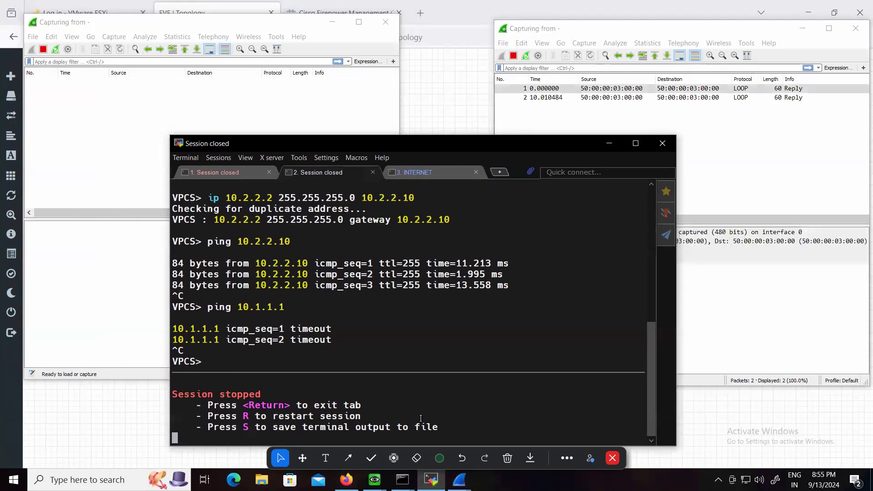
key(r)
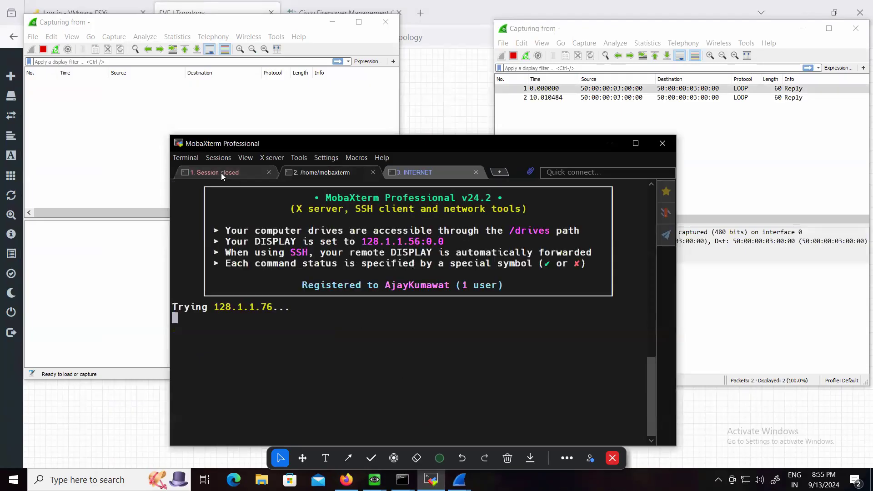
click(221, 173)
key(r)
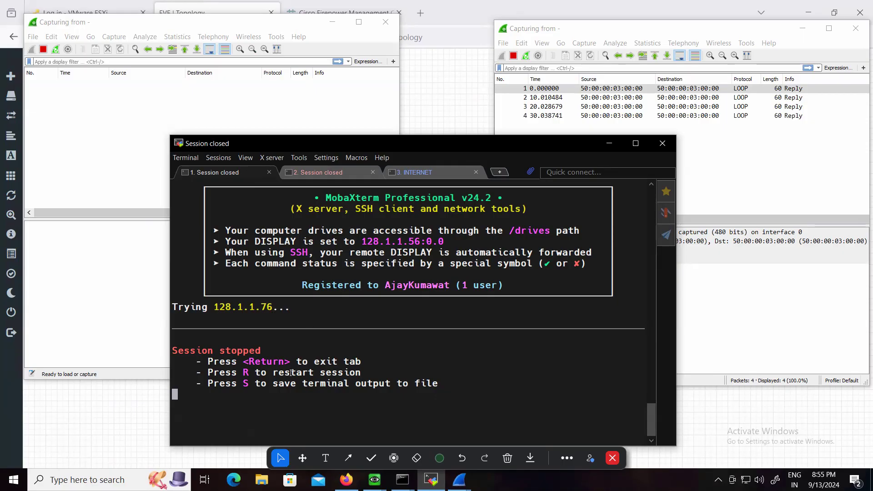
key(r)
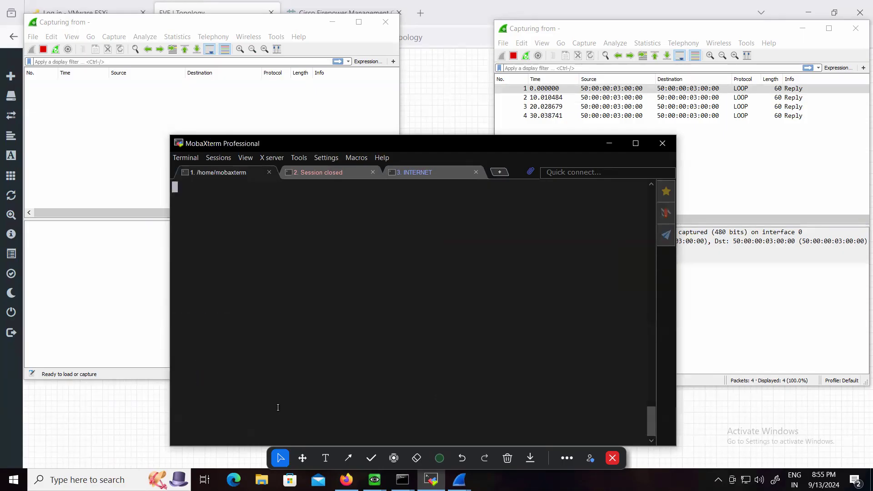
Return to the EVE topology and start the Site-1-Client and Site-2-Client nodes
click(431, 14)
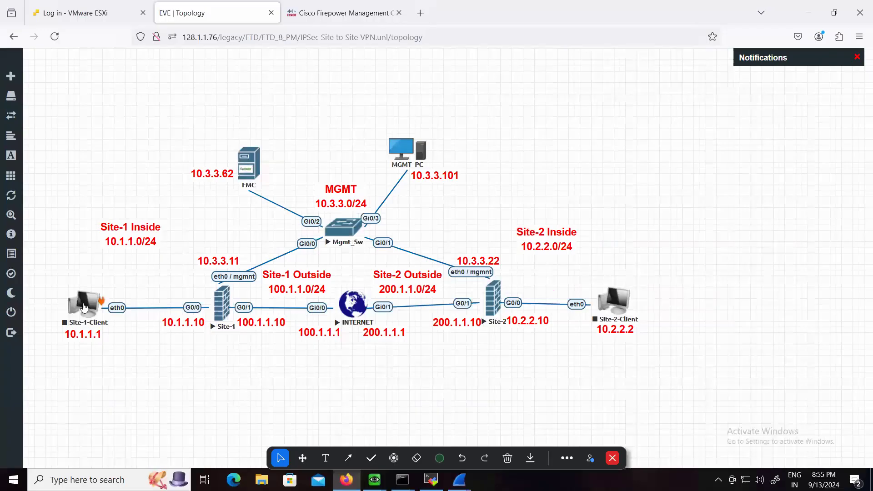
right_click(98, 300)
click(127, 337)
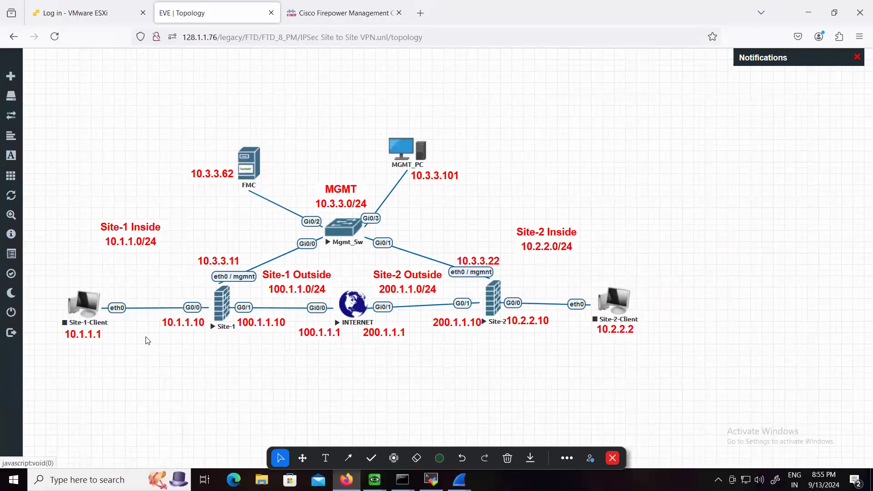
right_click(617, 313)
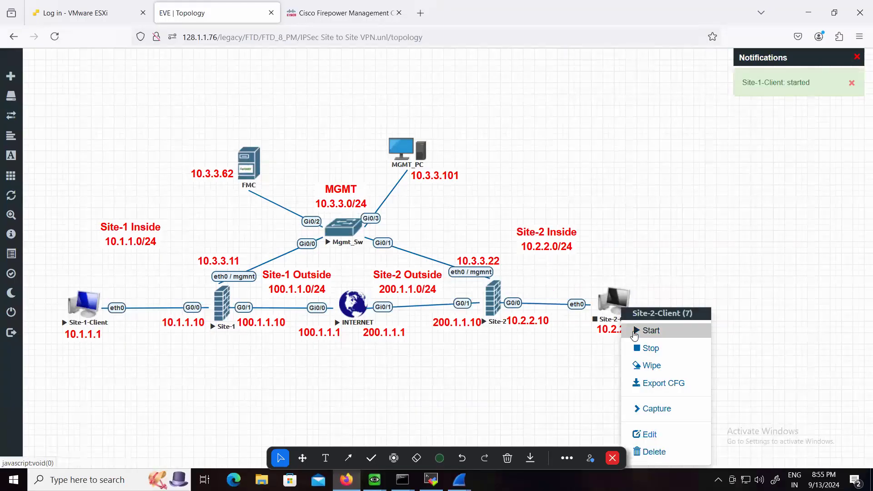
click(651, 331)
Switch to MobaXterm and restart the closed console sessions of both client nodes
click(431, 473)
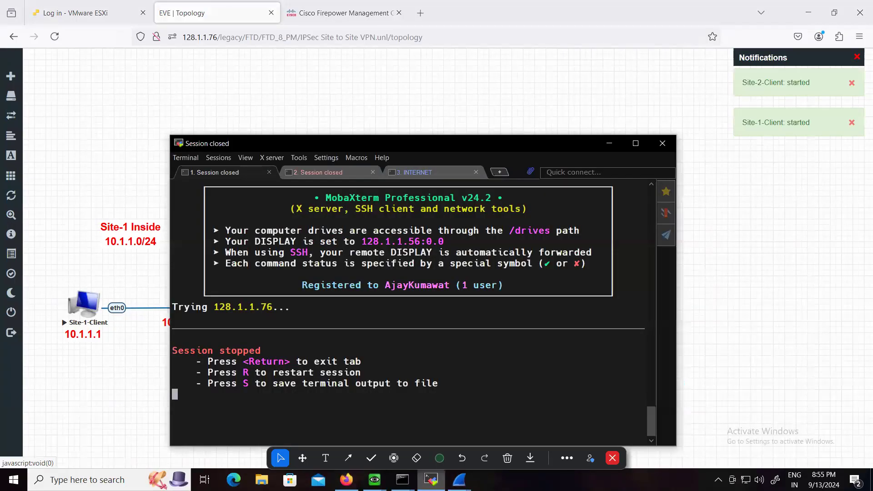
key(r)
click(337, 173)
key(r)
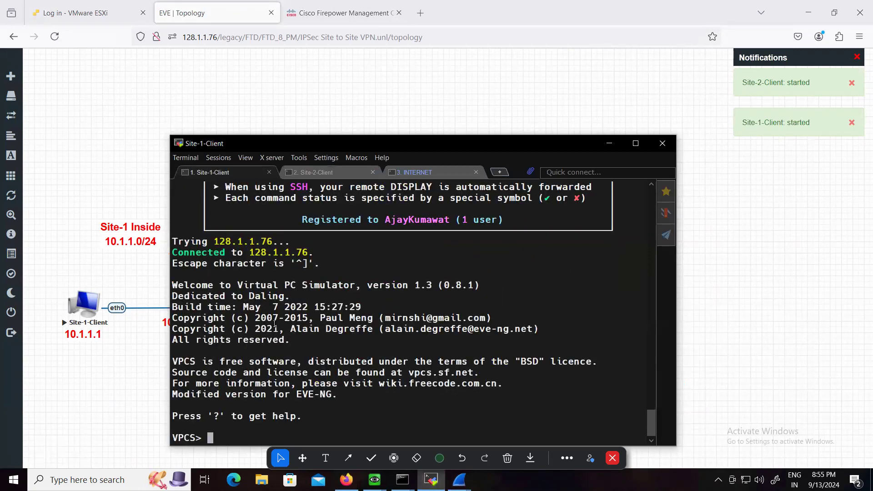
Configure Site-1-Client with IP address 10.1.1.1, mask 255.255.255.0 and gateway 10.1.1.10
key(Return)
key(Return)
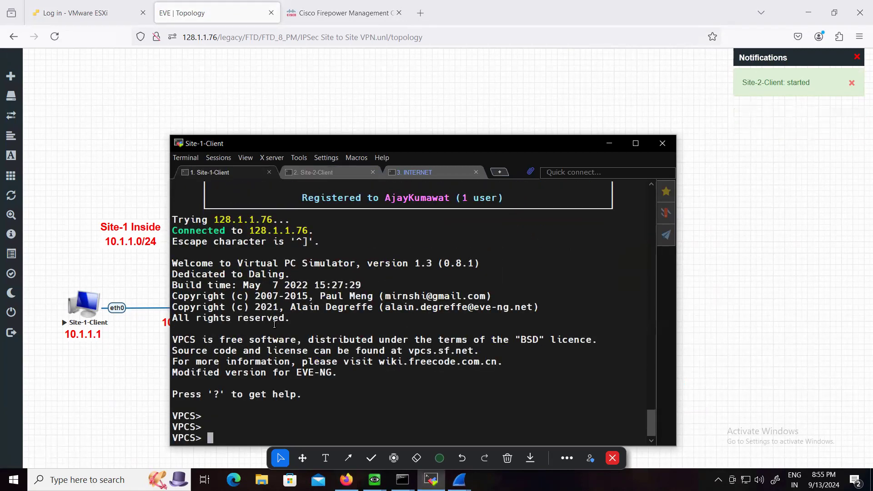
text(ip 10.1.11)
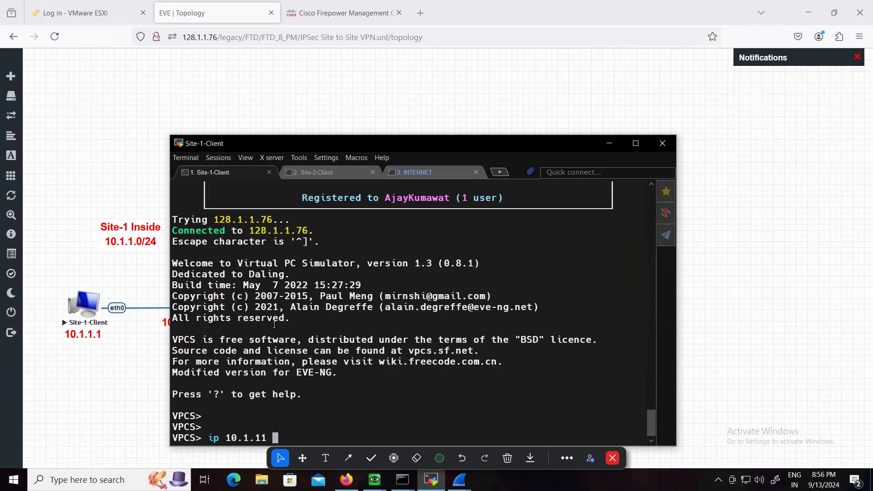
key(BackSpace)
key(BackSpace)
text(.1 255.255.255.)
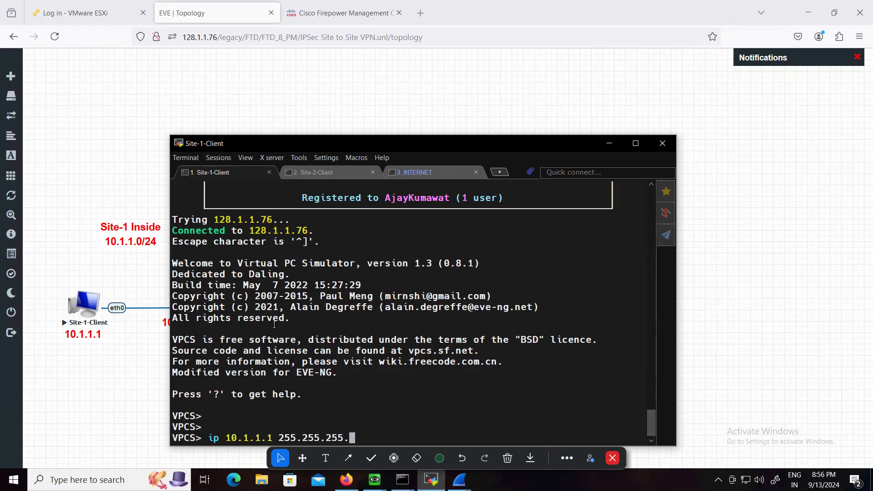
text(0 10.1.1)
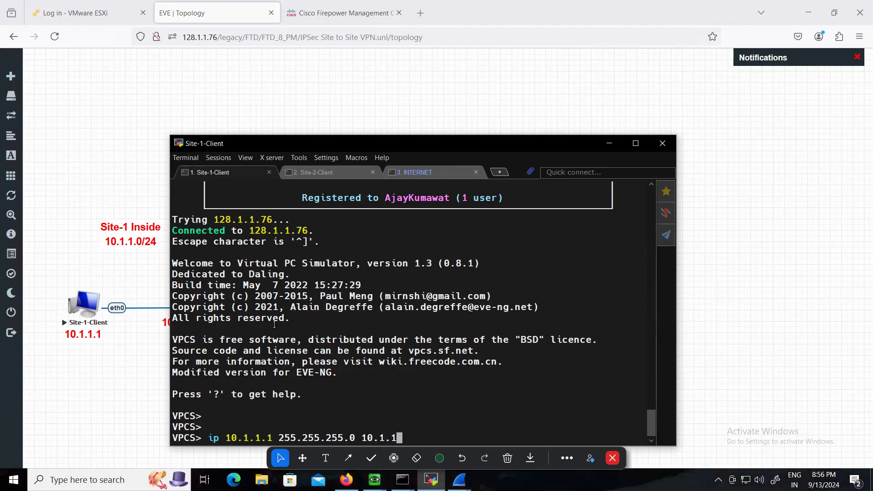
text(.10)
key(Return)
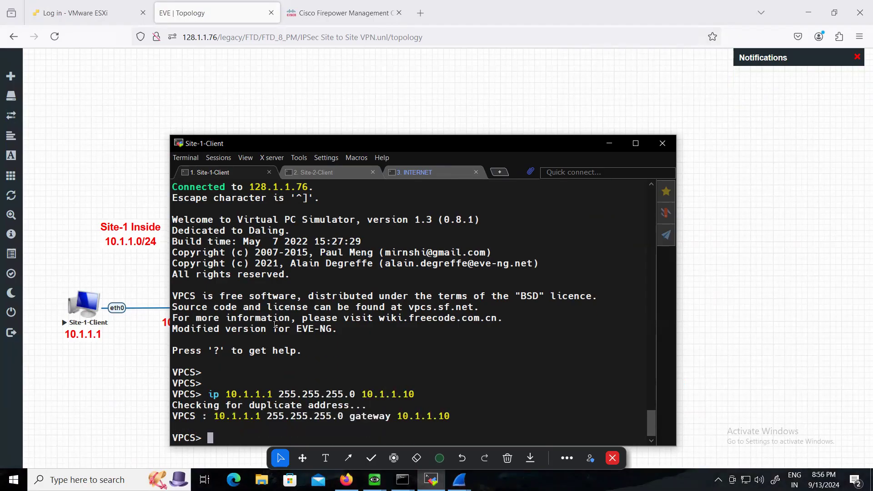
Configure Site-2-Client with IP address 10.2.2.2, mask 255.255.255.0 and gateway 10.2.2.10
click(354, 172)
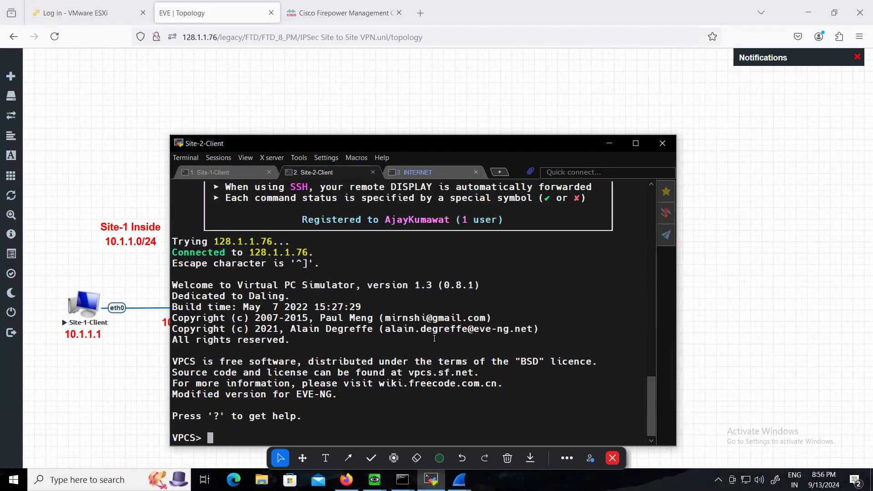
text(ip )
text(10.2.2.2 )
text(255.255.2)
text(55.0 1)
text(0.2..2.)
key(BackSpace)
key(BackSpace)
key(BackSpace)
text(2.)
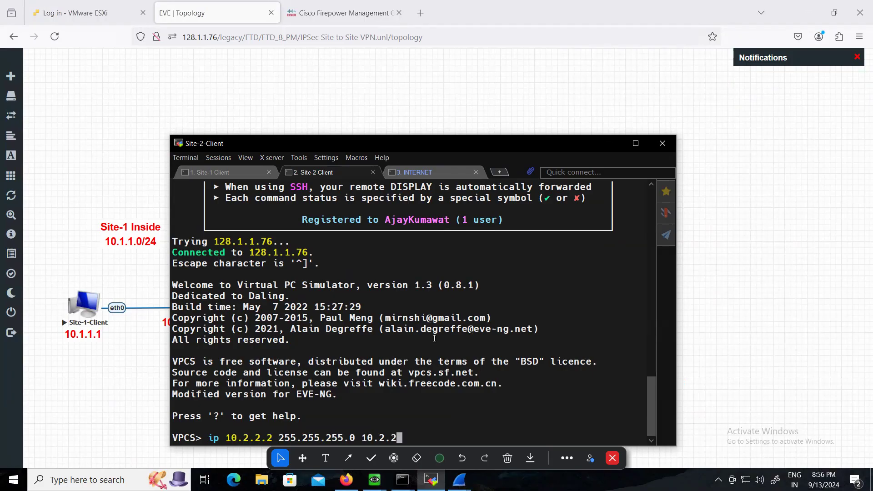
text(10)
key(Return)
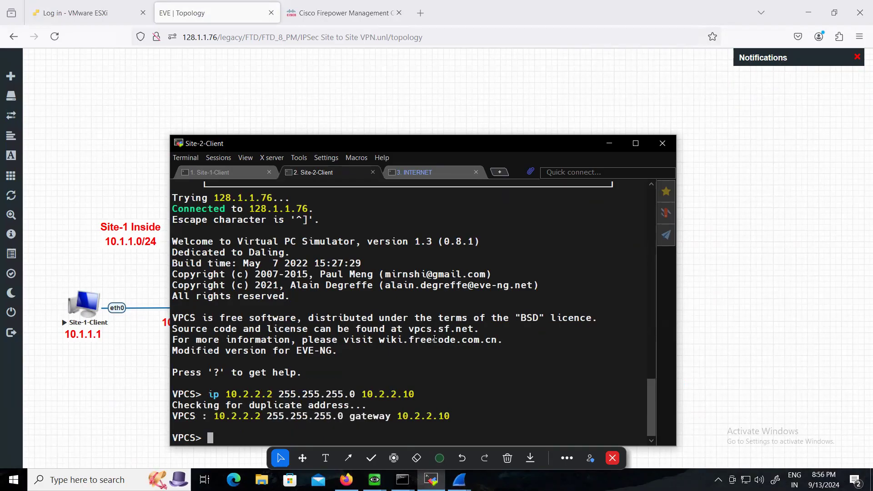
Ping the gateway 10.2.2.10 from Site-2-Client and stop the ping after a few packets
text(ping 10.2.2.10)
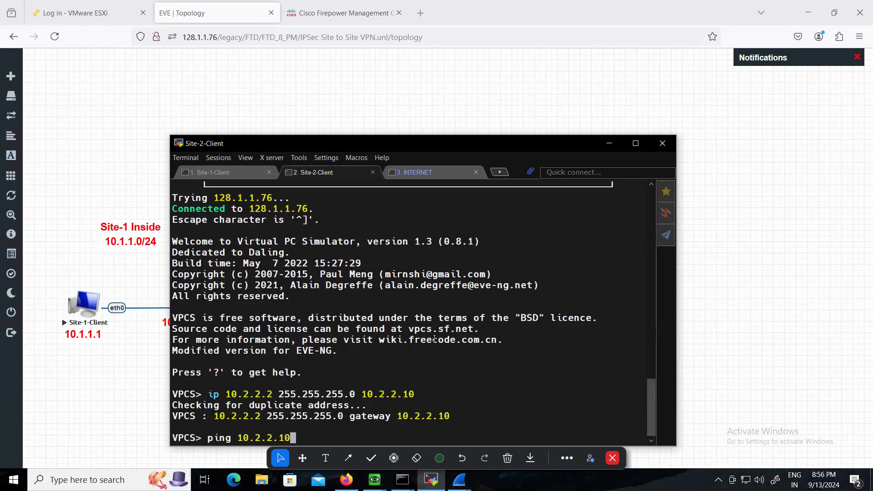
key(Return)
key(ctrl+c)
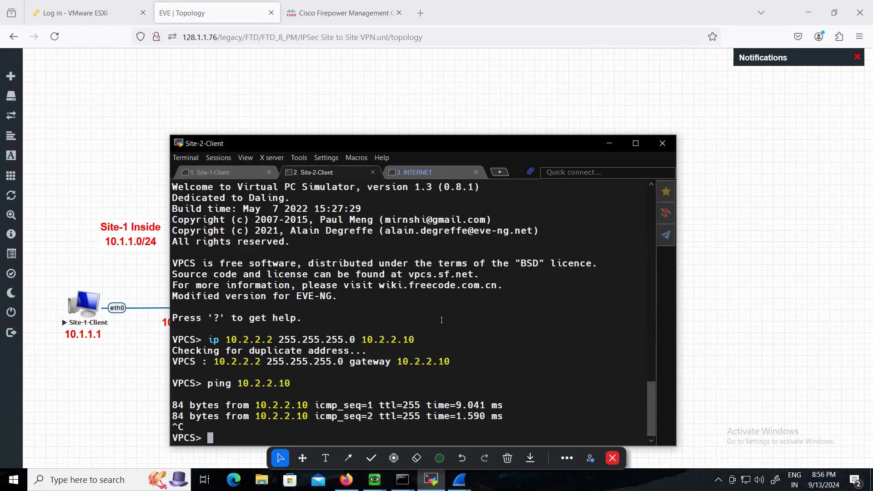
Ping the gateway 10.1.1.10 from Site-1-Client and stop the ping after a few packets
click(227, 172)
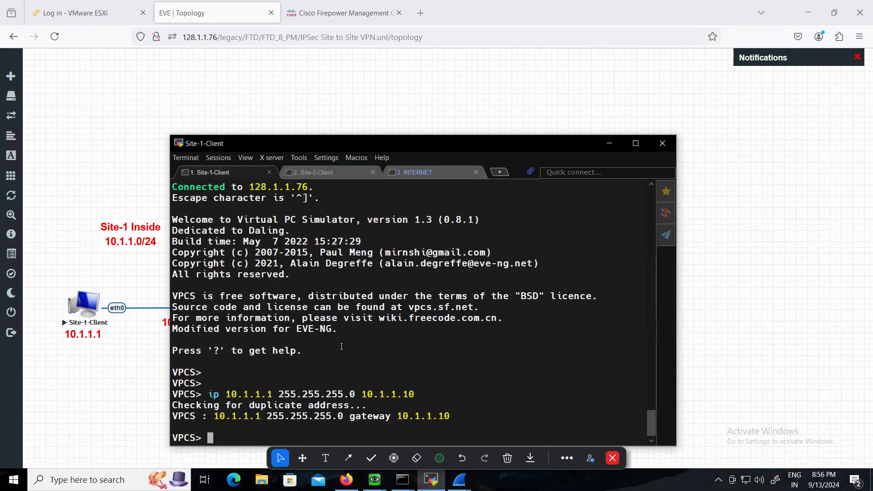
text(ping 10.1.1.10)
key(Return)
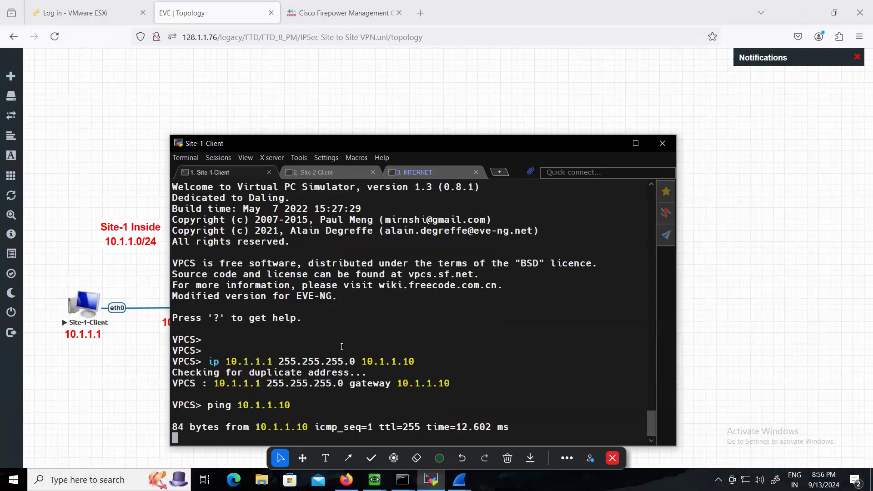
key(ctrl+c)
Ping Site-2-Client at 10.2.2.2 from Site-1-Client, then stop the ping
text(ping 10.2.2.2)
key(Return)
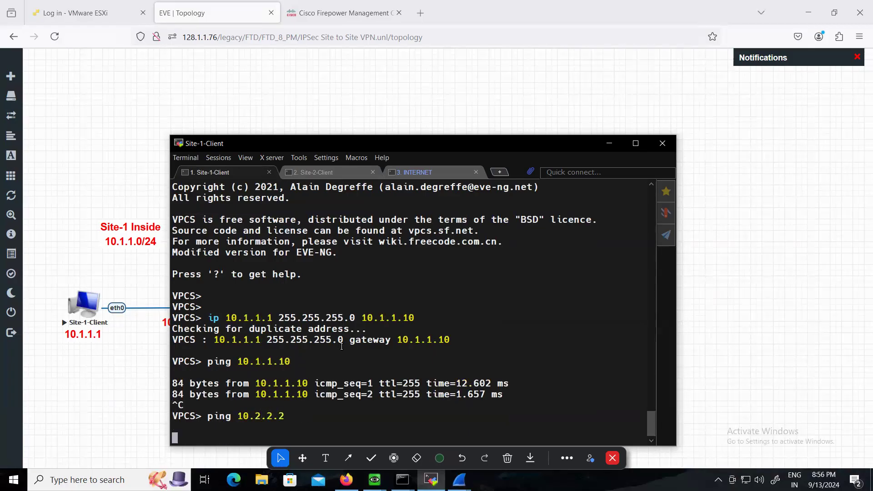
key(ctrl+c)
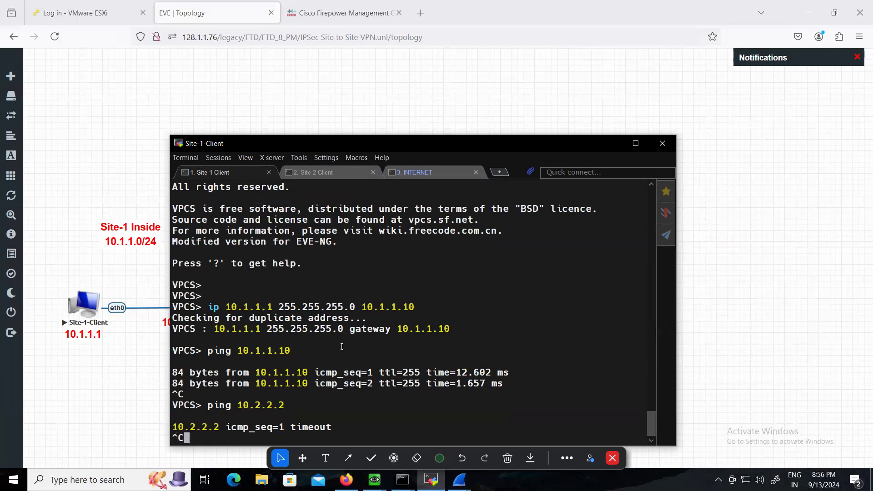
List the available VPCS commands on Site-1-Client to look up the route tracing command
text(tra)
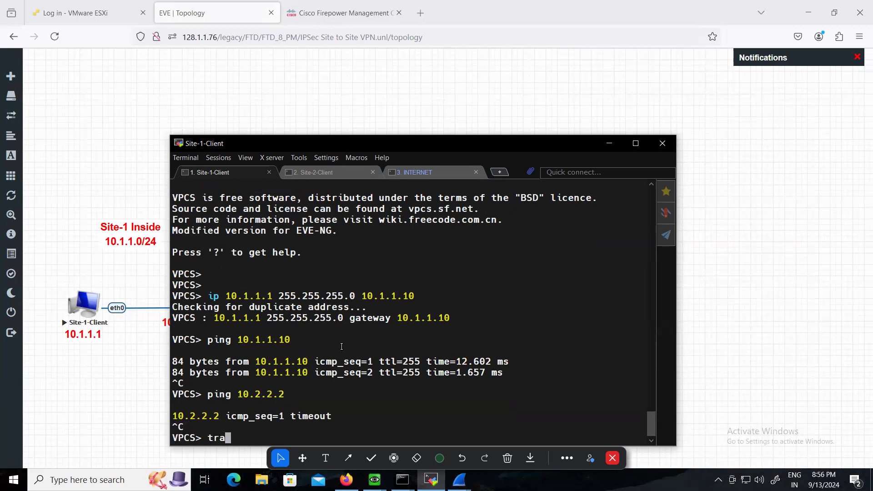
text(c)
key(BackSpace)
key(BackSpace)
key(BackSpace)
key(BackSpace)
text(?)
key(BackSpace)
text(?)
key(BackSpace)
text(?)
key(Return)
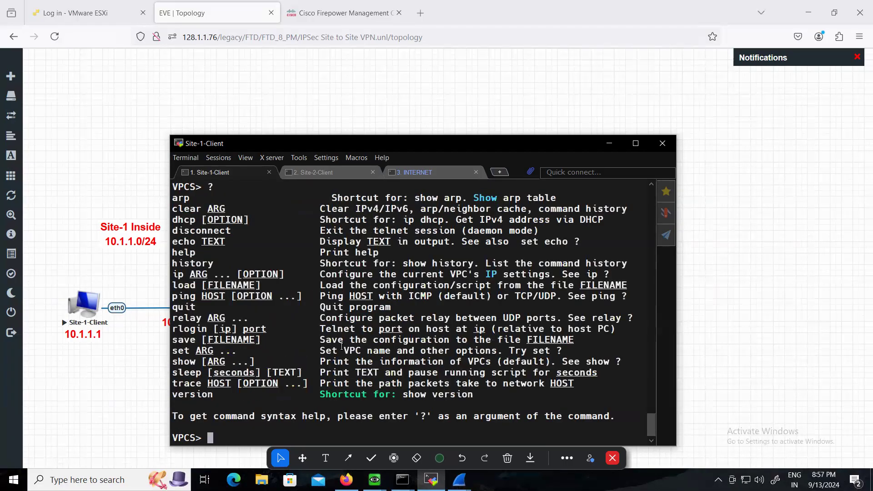
Trace the route from Site-1-Client to 10.2.2.2
text(trace 10.2.2.2)
key(Return)
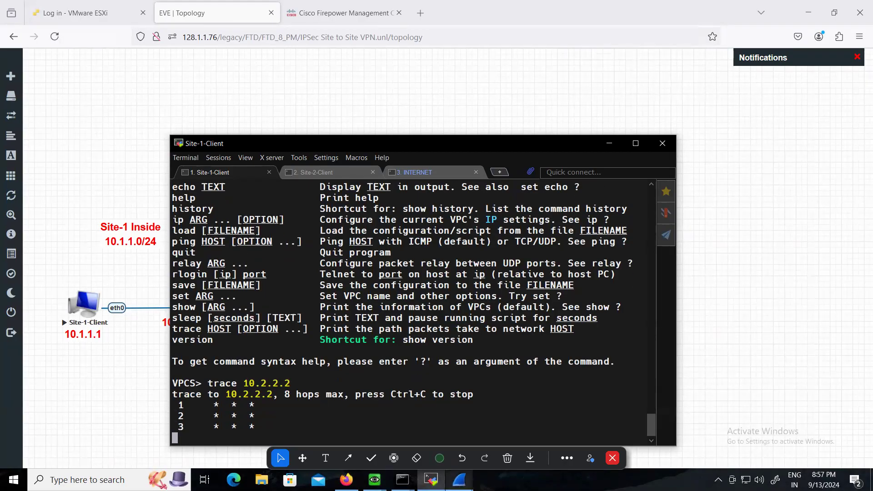
Switch to the Wireshark capture of the inside traffic and examine the ICMP details of the first echo request from 10.1.1.1 to 10.2.2.2
click(459, 479)
click(446, 432)
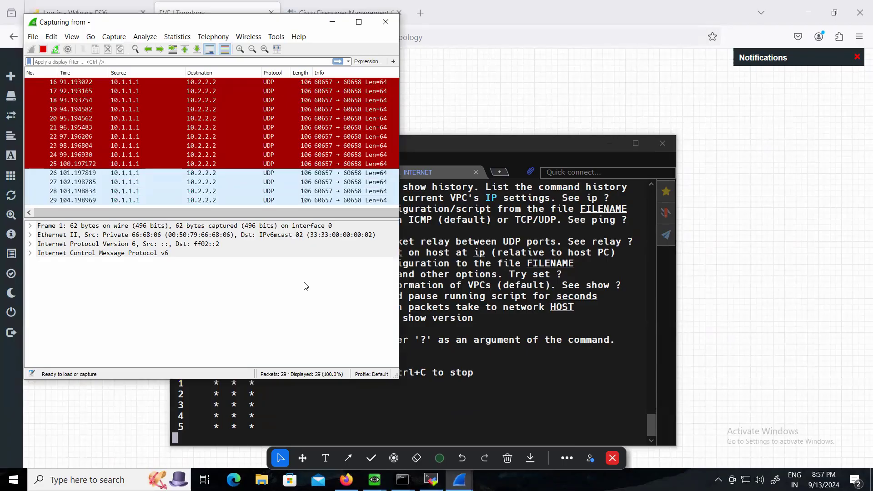
scroll(286, 195, up, 3)
scroll(286, 194, up, 3)
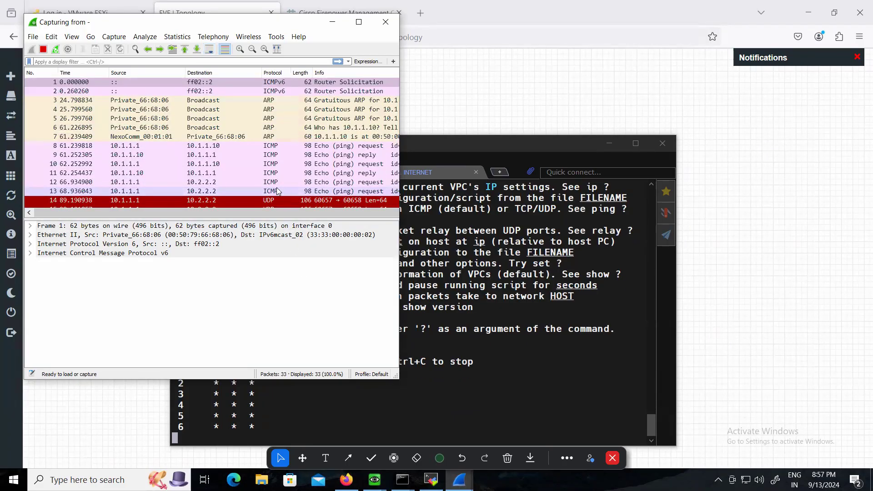
click(225, 183)
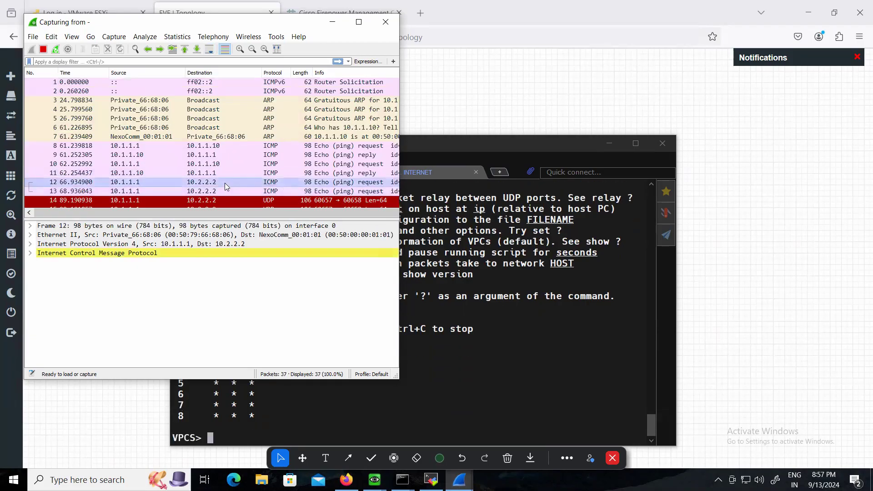
click(30, 252)
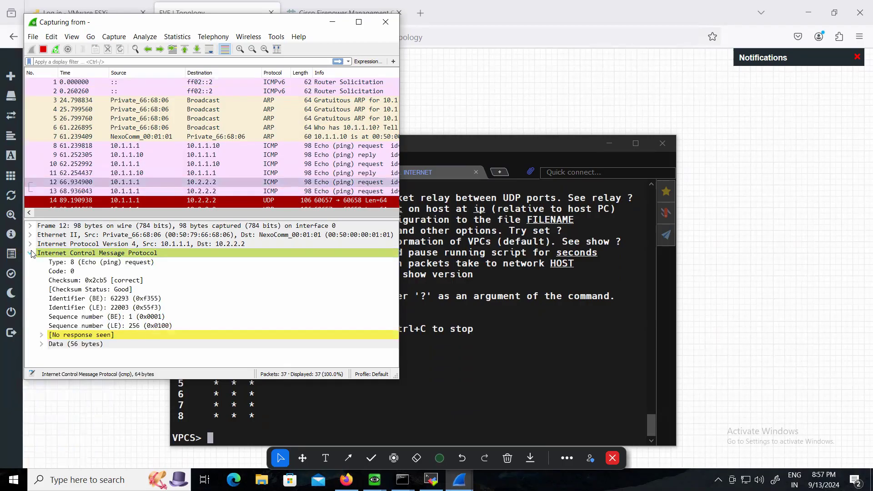
Expand the missing-response expert info of the selected echo request and look through the remaining captured packets
click(43, 335)
click(54, 344)
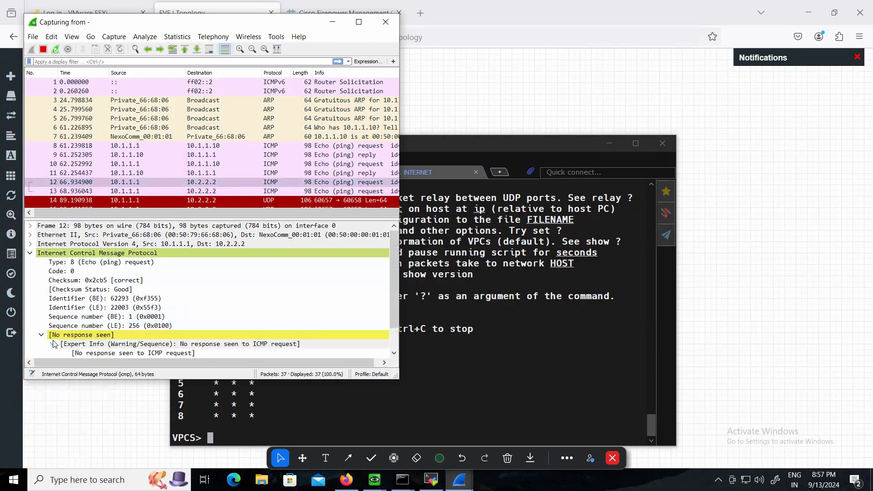
scroll(198, 325, down, 1)
scroll(206, 325, up, 1)
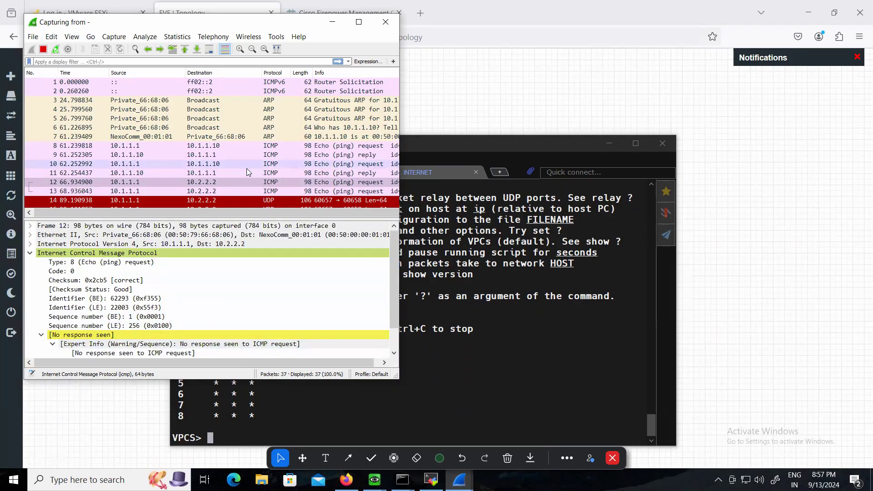
scroll(247, 170, down, 3)
scroll(247, 170, down, 3)
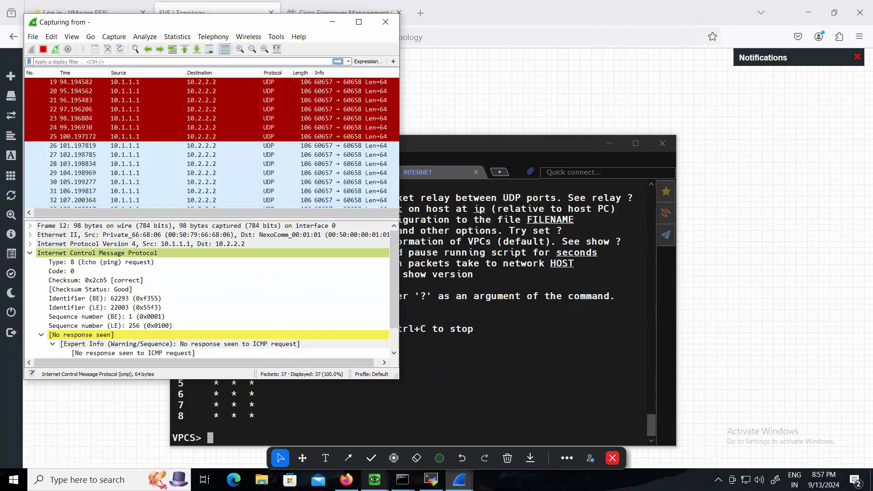
Bring up the Site-1 console, ping 200.1.1.10 from Site-1-Client, and check the second Wireshark capture for the traffic
click(374, 480)
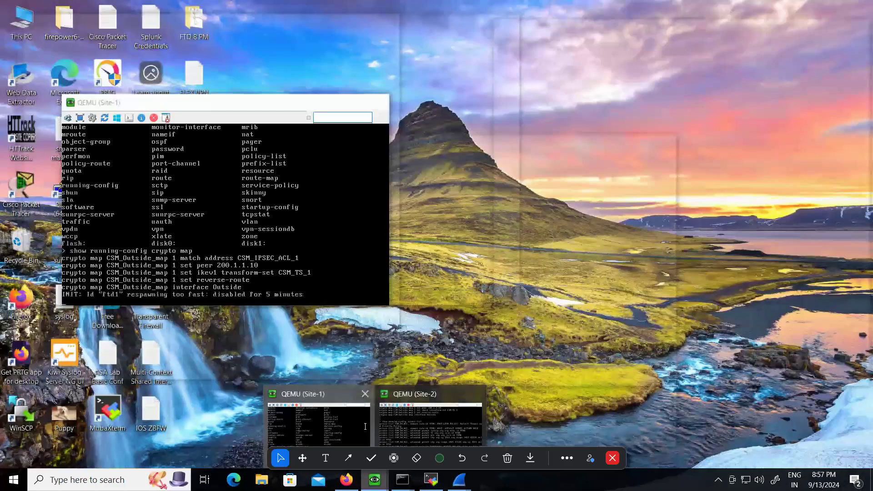
click(365, 428)
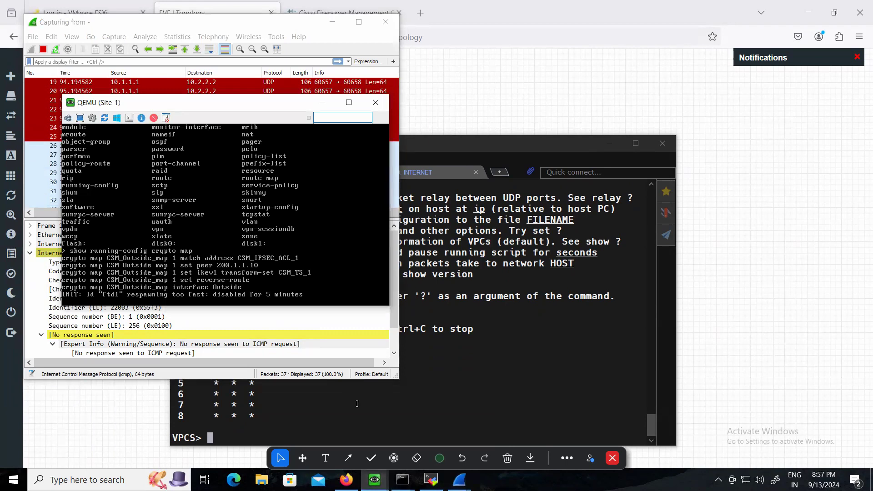
click(357, 404)
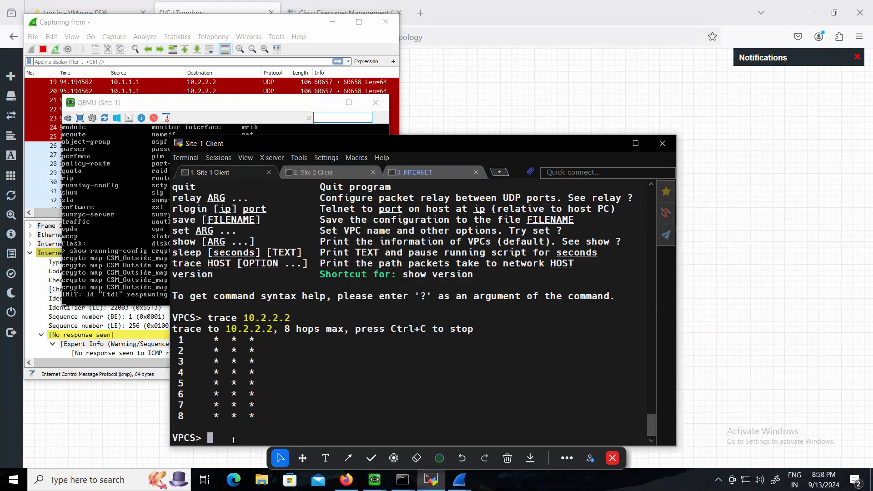
text(ping 200.1.1.10)
key(Return)
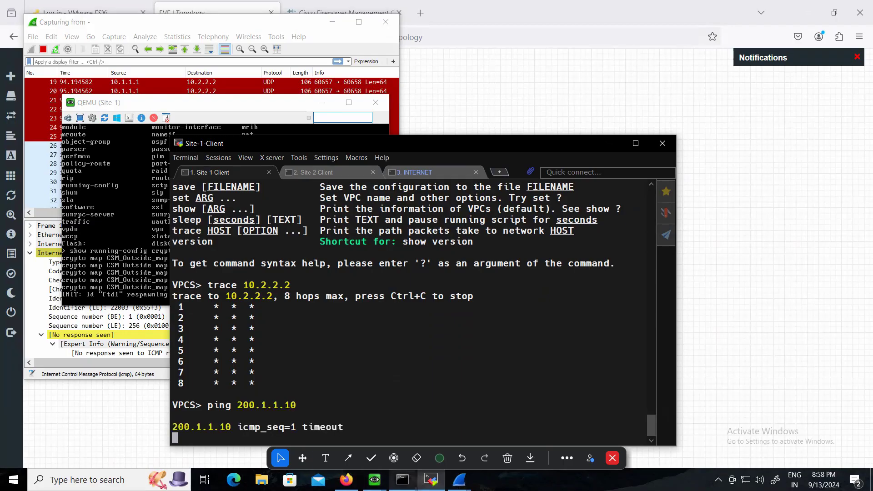
mouse_move(459, 480)
click(488, 435)
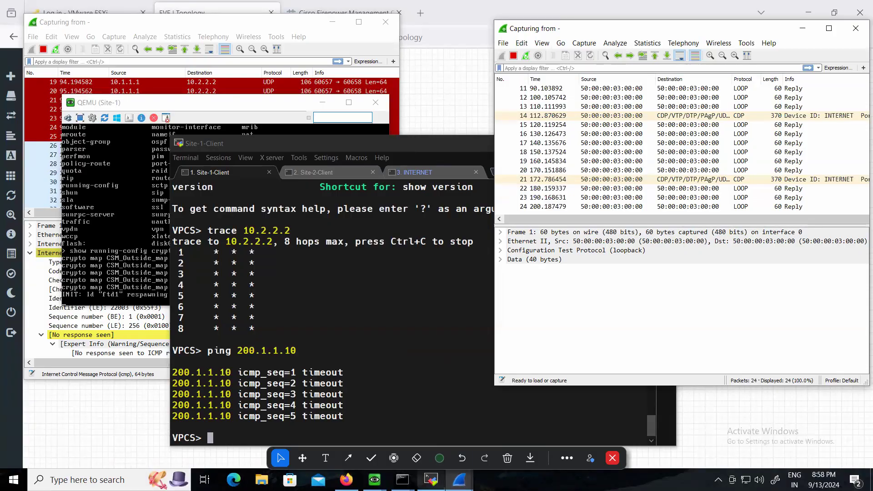
Switch to the INTERNET router's console session and enter privileged EXEC mode
click(431, 479)
click(415, 173)
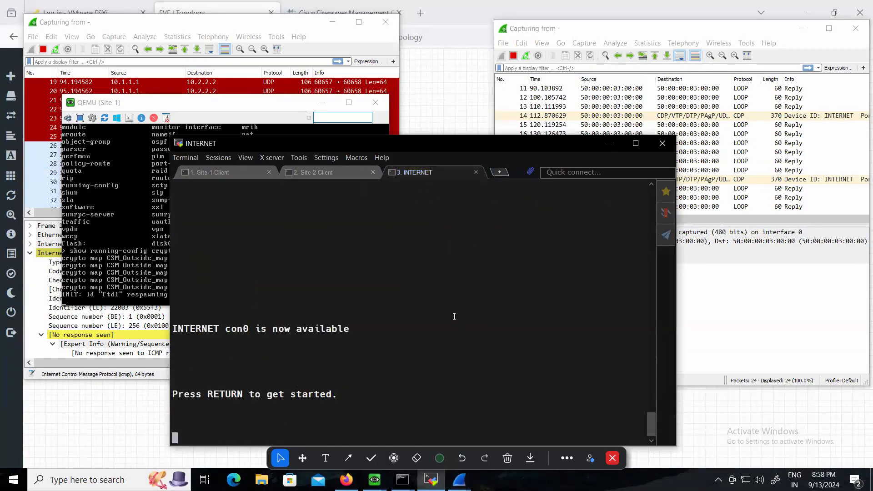
key(Return)
key(Return)
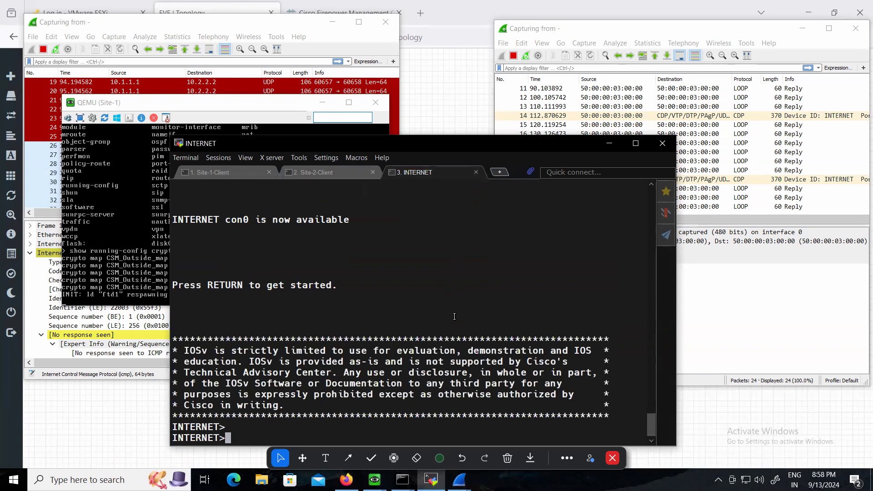
text(en)
key(Return)
key(Return)
key(Return)
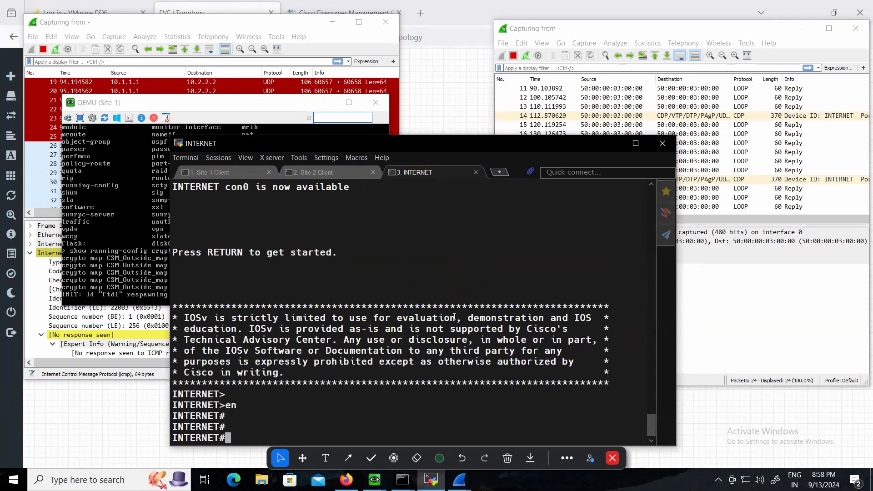
Turn on IP packet debugging on the INTERNET router
text(debug ip )
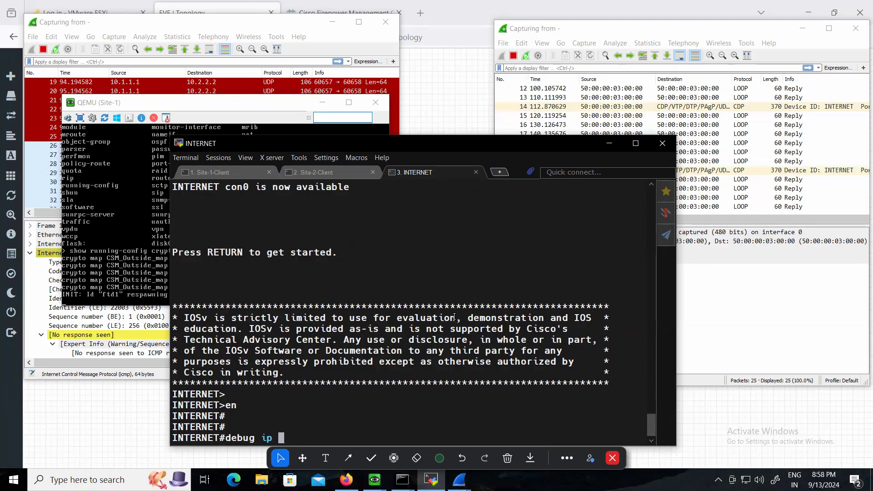
text(packet)
key(Return)
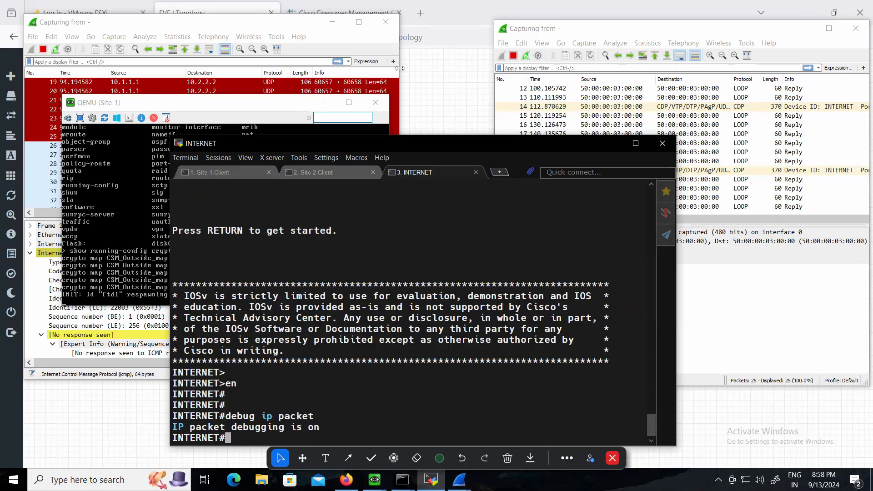
Consult the topology, ping 100.1.1.1 from Site-1-Client, and check the INTERNET router's console for debug output
click(212, 11)
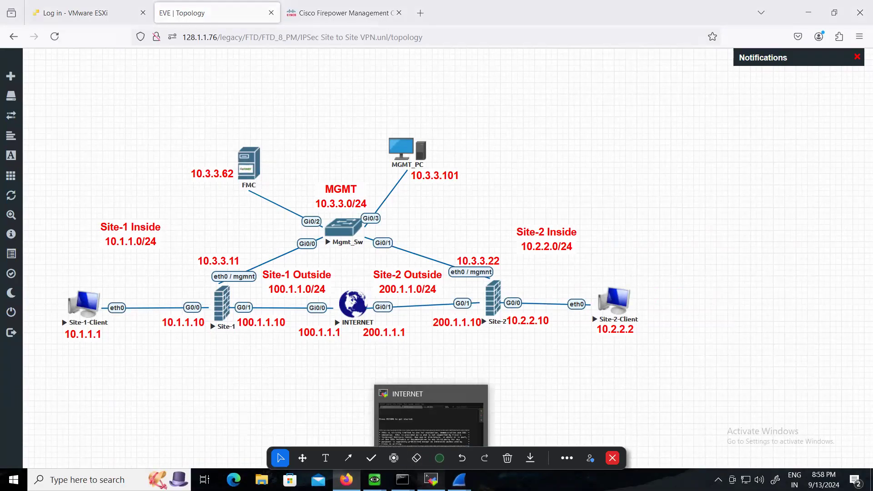
click(431, 480)
click(236, 173)
text(ping 100.1.1.1)
key(Return)
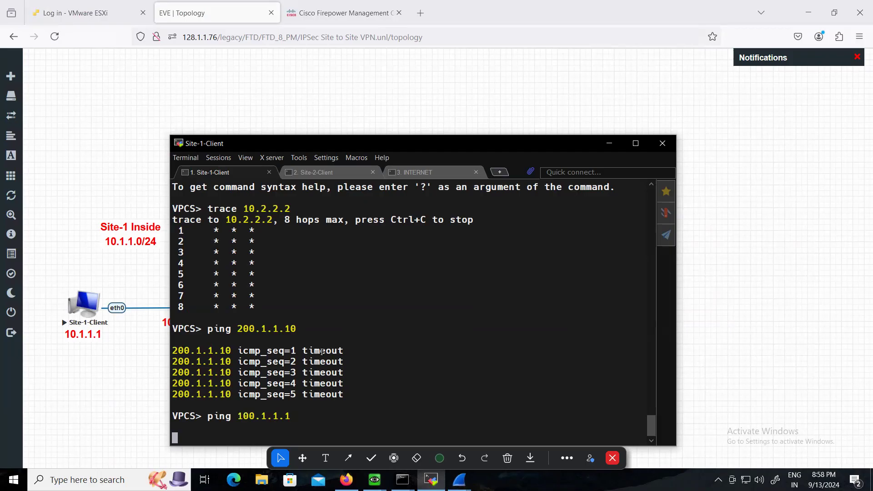
click(417, 172)
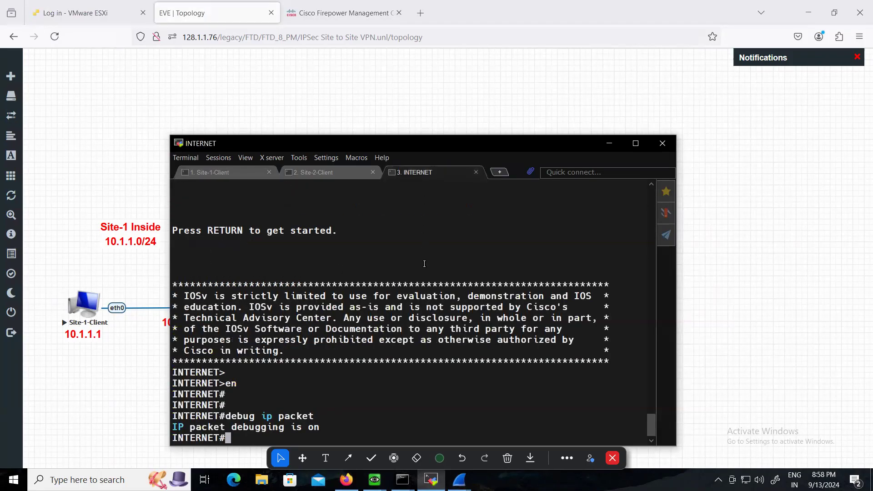
Display the IP configuration of Site-1-Client, and close the terminal window
click(217, 172)
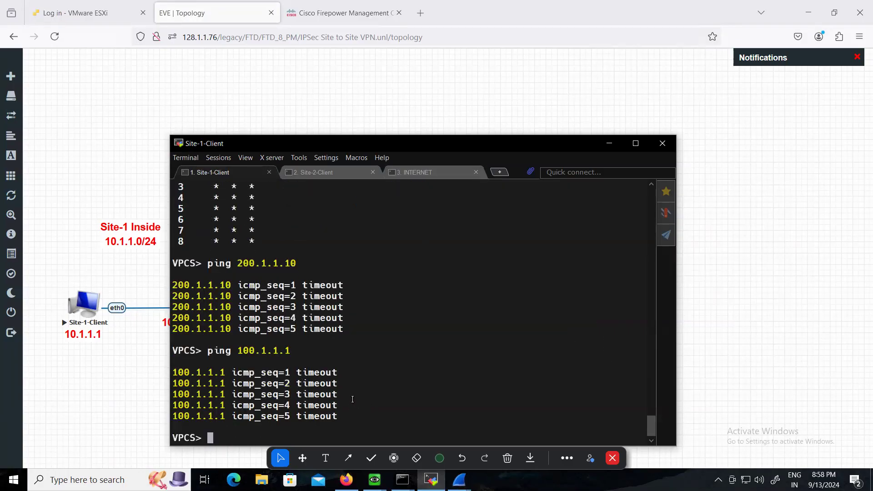
key(Return)
text(show ip)
key(Return)
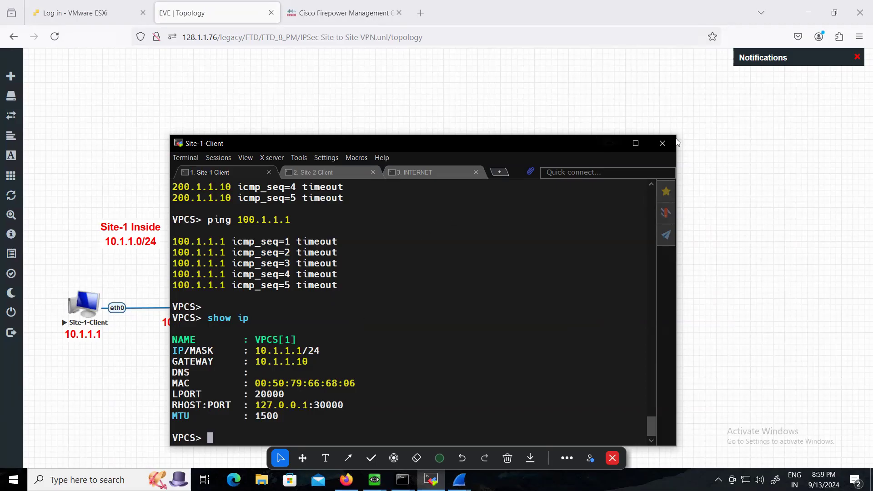
click(662, 143)
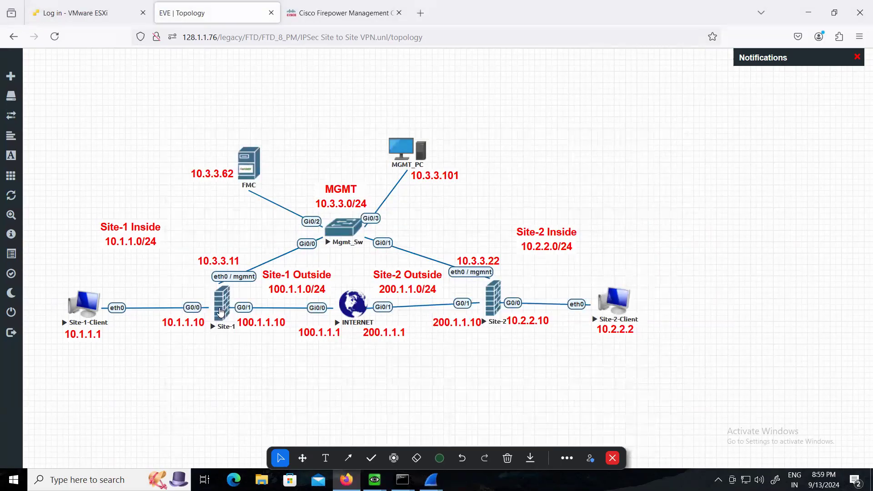
Stop the Site-1 and Site-2 firewall nodes in the topology
right_click(222, 308)
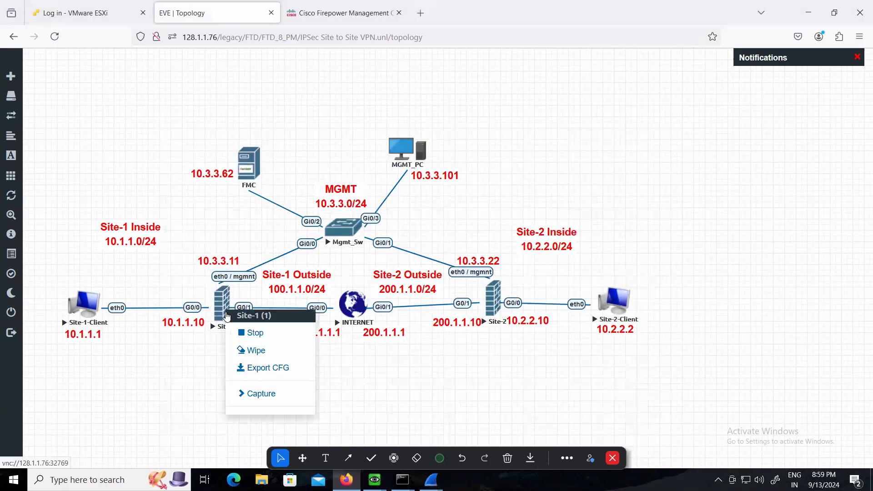
click(262, 333)
right_click(494, 304)
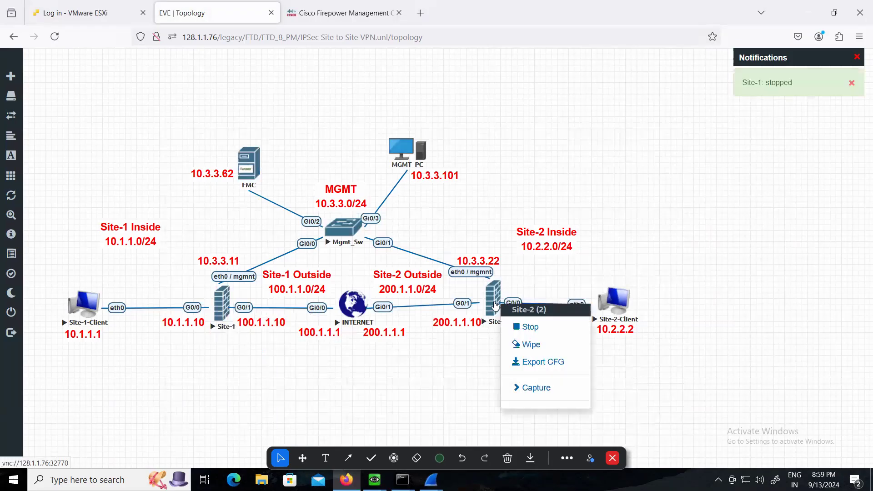
click(521, 327)
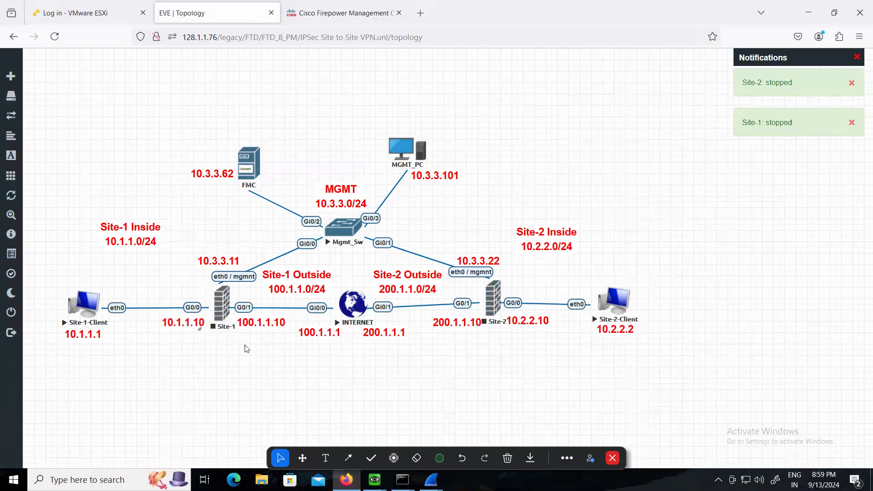
Stop the Site-1-Client and Site-2-Client nodes in the topology
right_click(87, 304)
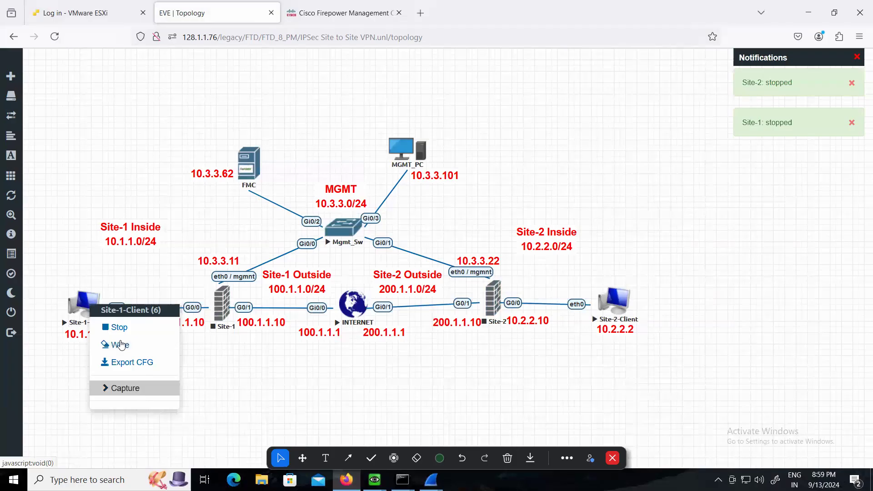
click(255, 394)
right_click(86, 314)
click(132, 340)
right_click(617, 310)
click(658, 333)
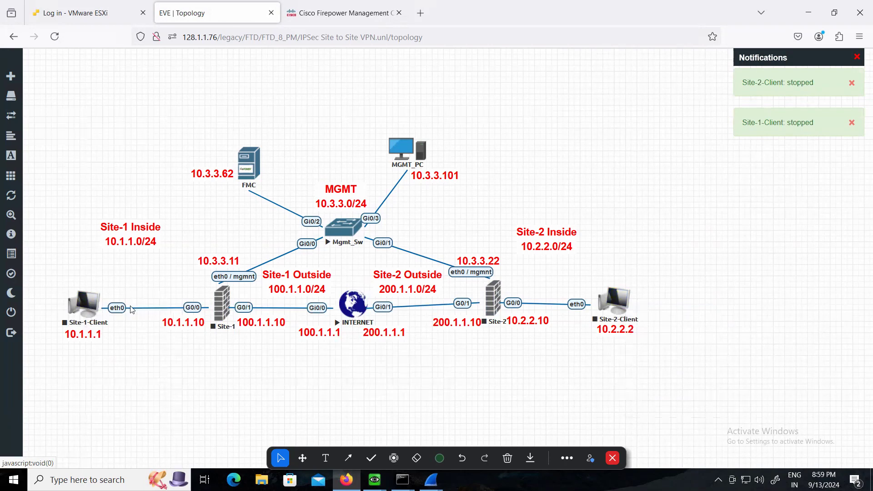
right_click(98, 308)
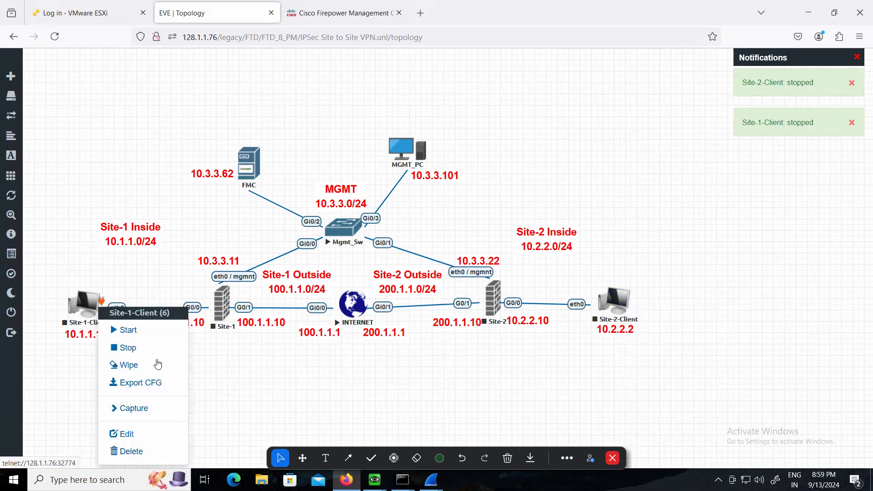
click(139, 460)
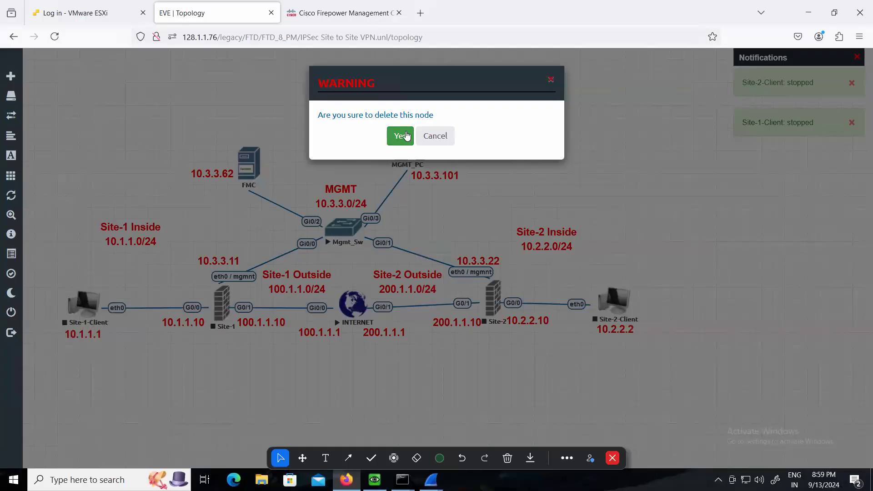
click(565, 104)
Start the Site-1-Client node
right_click(82, 315)
click(99, 331)
right_click(227, 307)
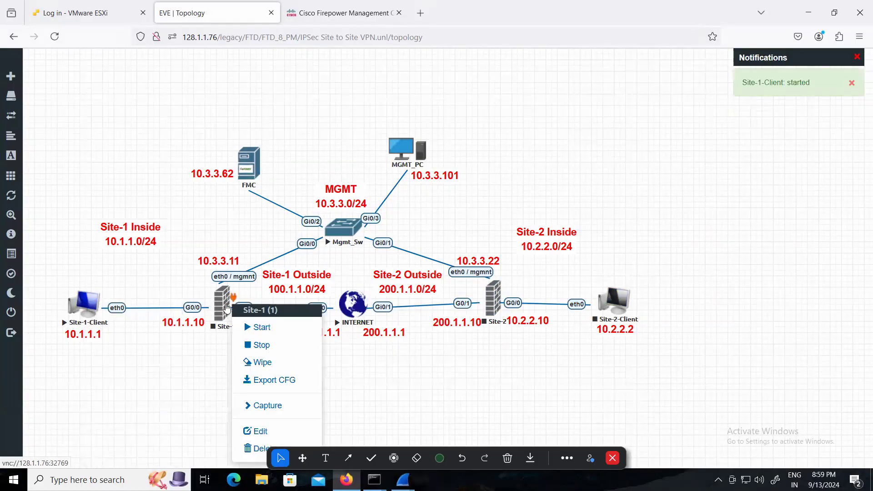
Switch to Firepower Management Center, dismiss the status notifications, and open the Site to Site VPN Policy to review its access control rules
click(311, 13)
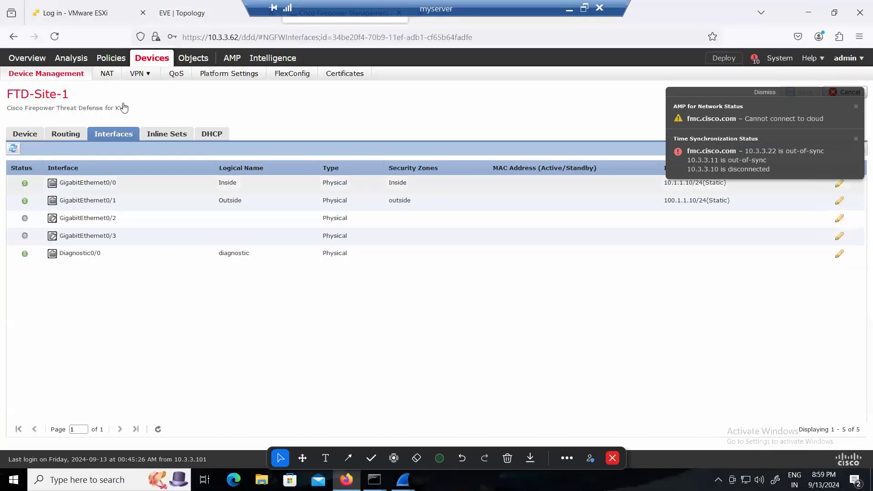
click(111, 57)
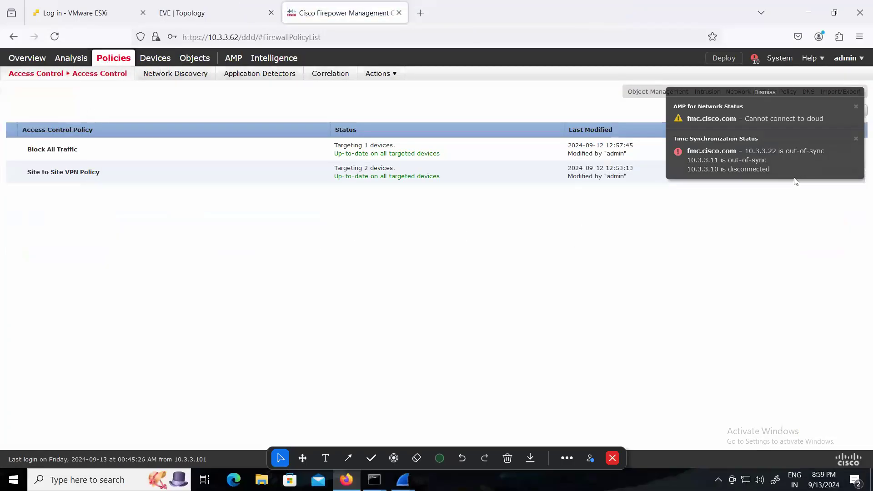
click(771, 96)
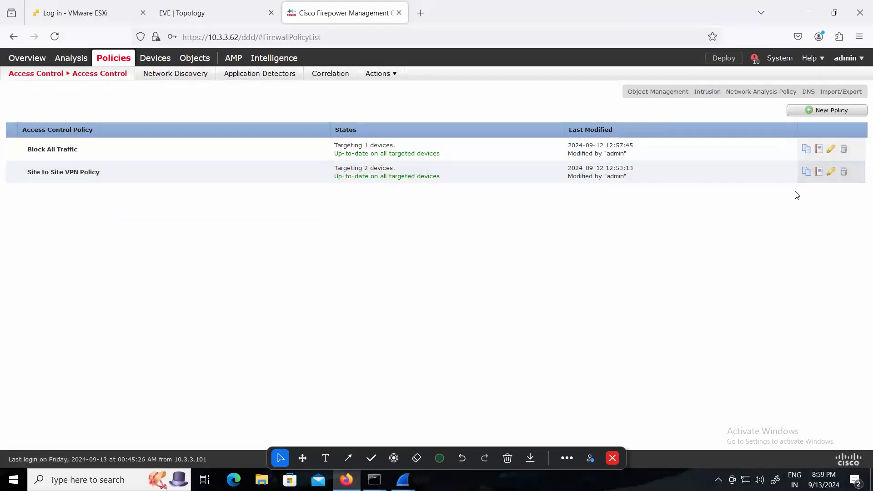
click(829, 173)
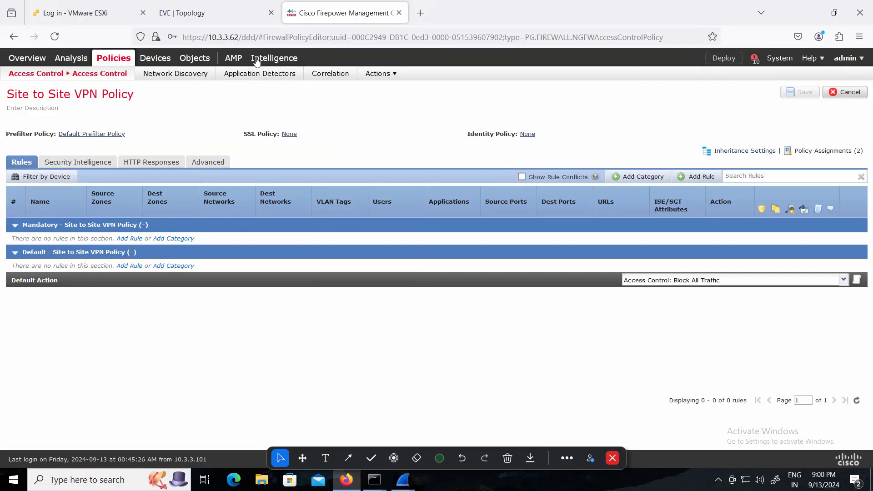
Return to the EVE topology and start the Site-2-Client and Site-1 nodes
click(219, 16)
click(397, 376)
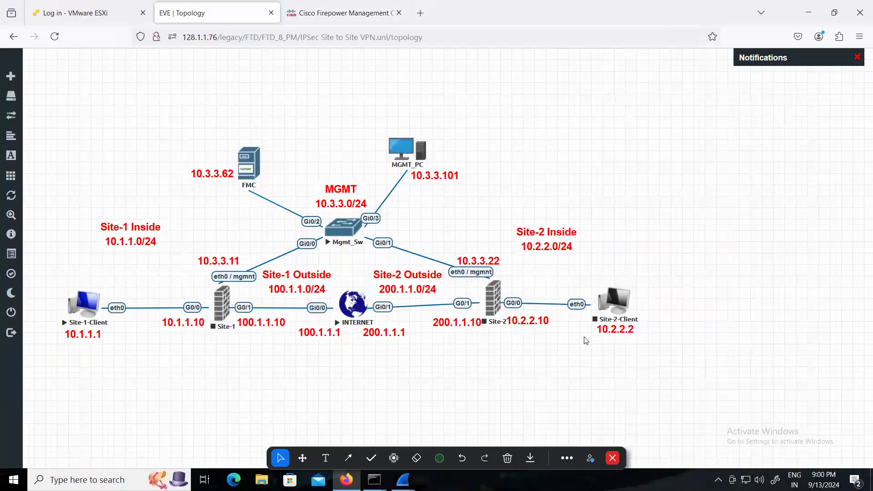
right_click(622, 301)
click(649, 323)
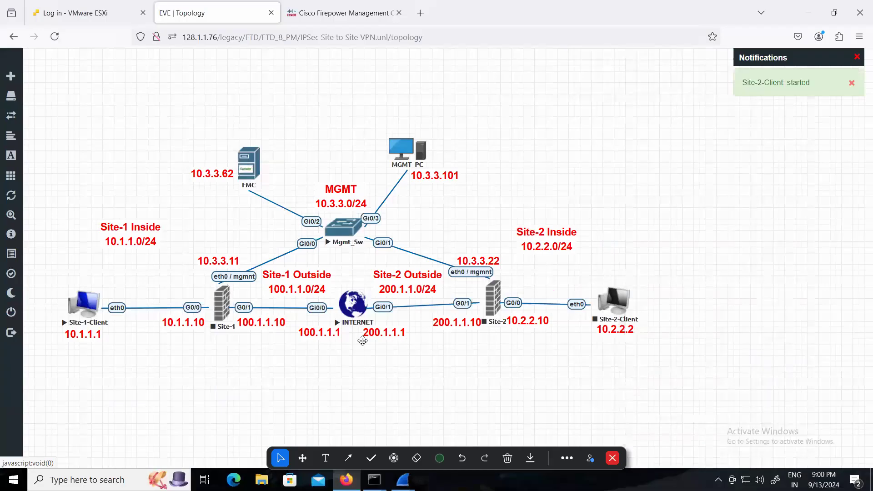
right_click(229, 309)
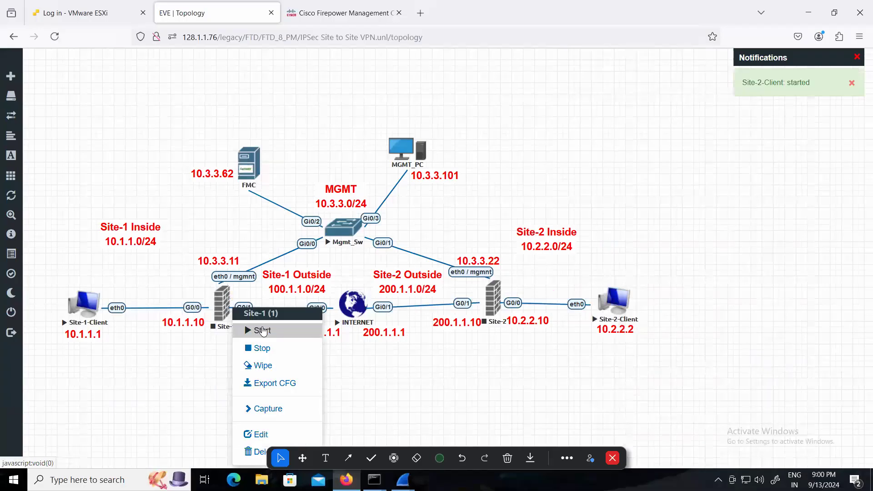
click(261, 329)
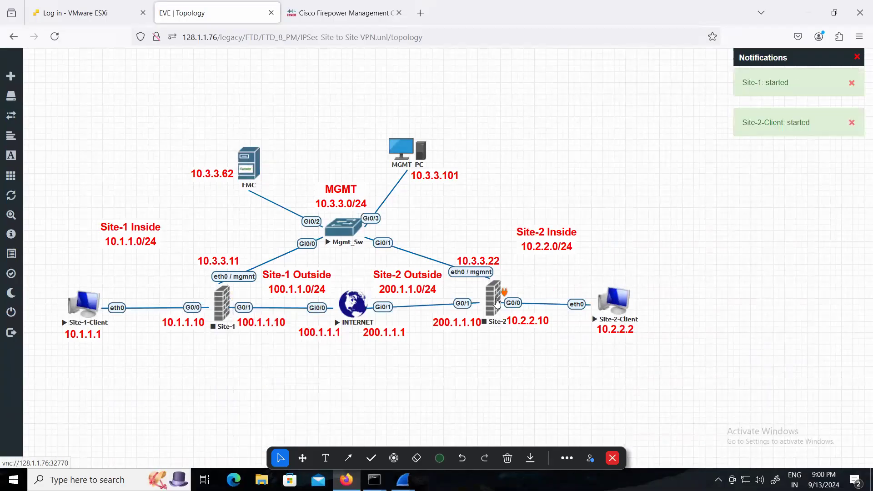
Start the Site-2 node in the topology and return to the Site to Site VPN Policy in Firepower Management Center
right_click(498, 302)
click(525, 322)
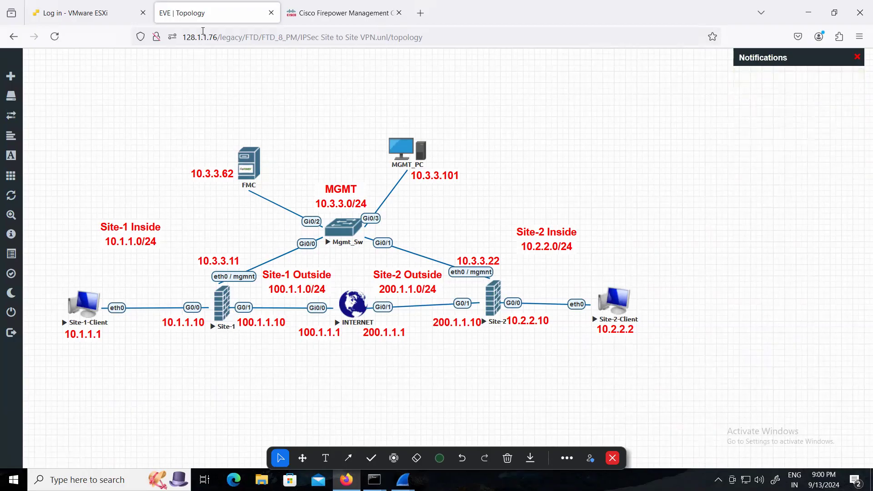
click(341, 13)
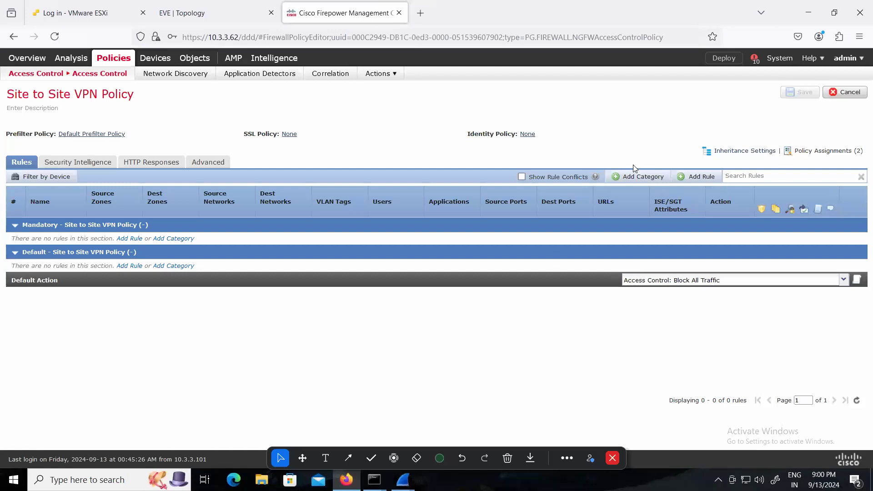
Create an Allow rule named Allow All from source zone Inside to destination zone outside, and open its network conditions
click(695, 176)
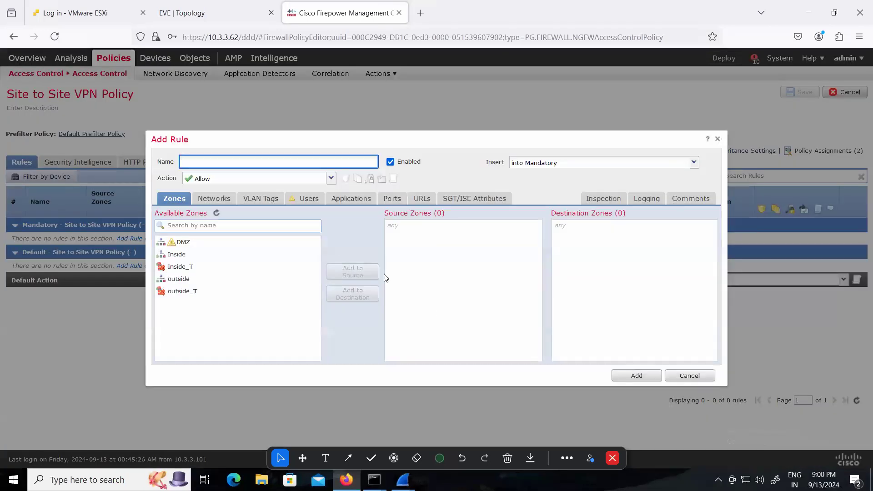
click(180, 254)
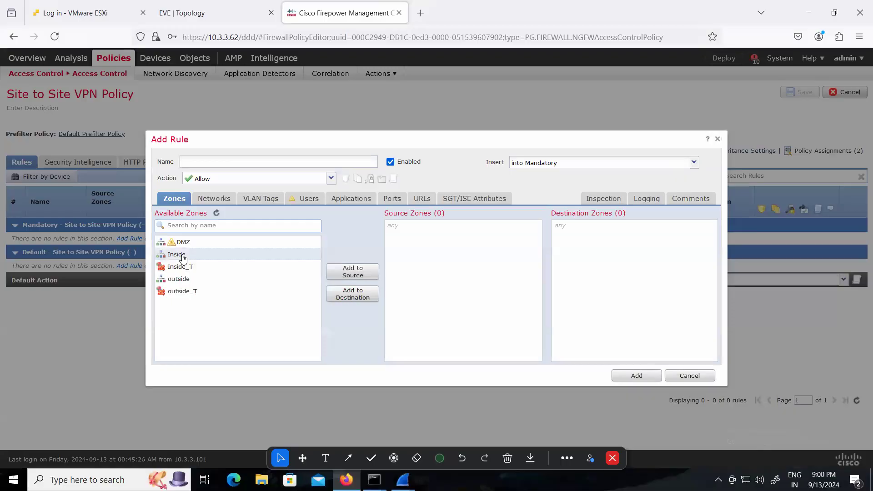
click(350, 269)
click(195, 279)
click(367, 291)
click(293, 161)
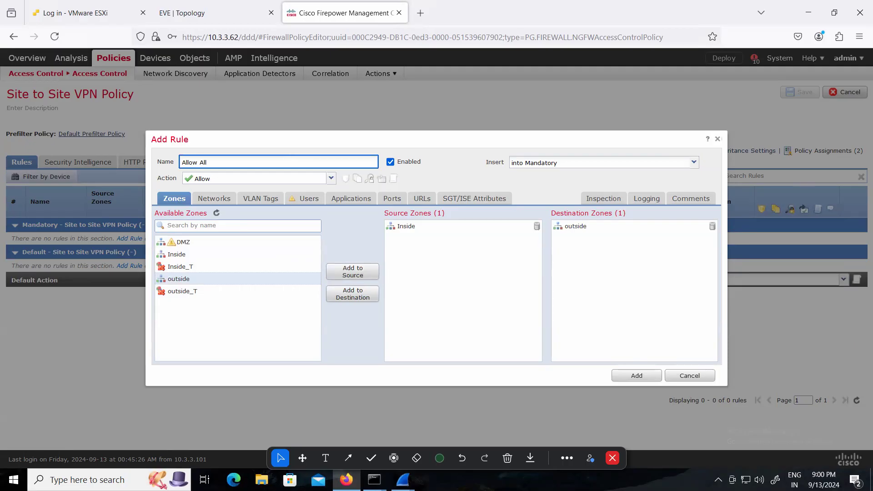
click(210, 201)
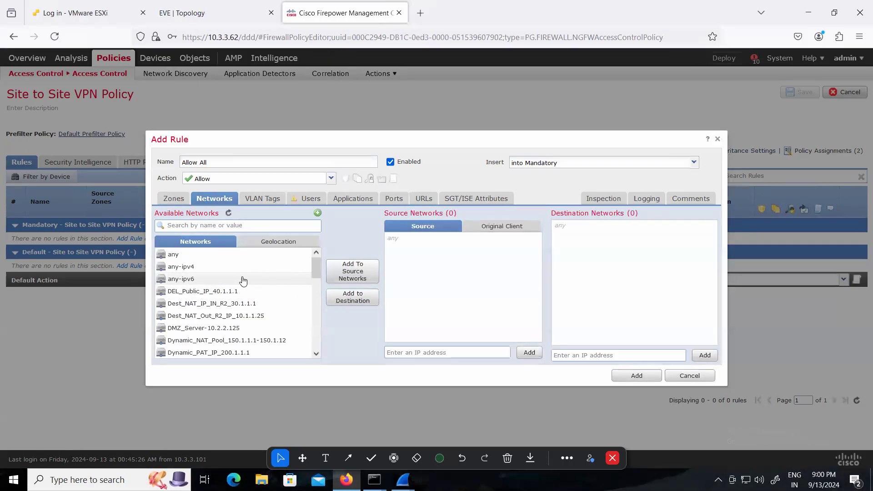
click(215, 255)
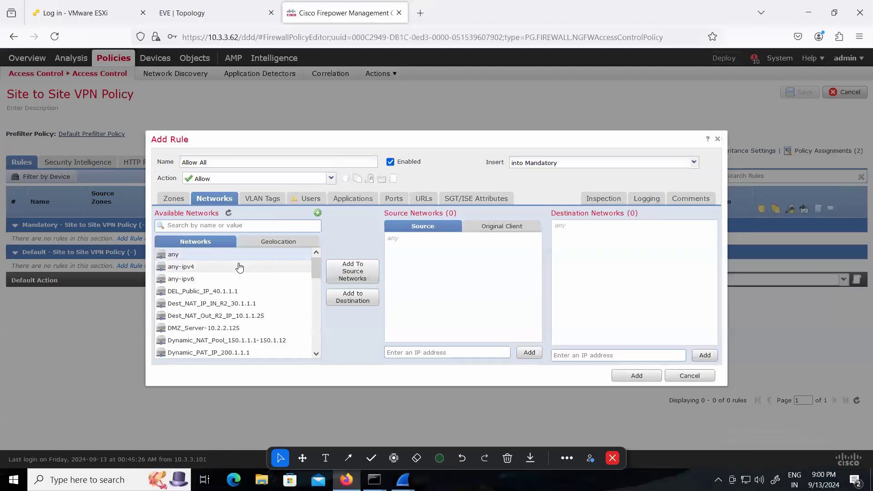
click(349, 277)
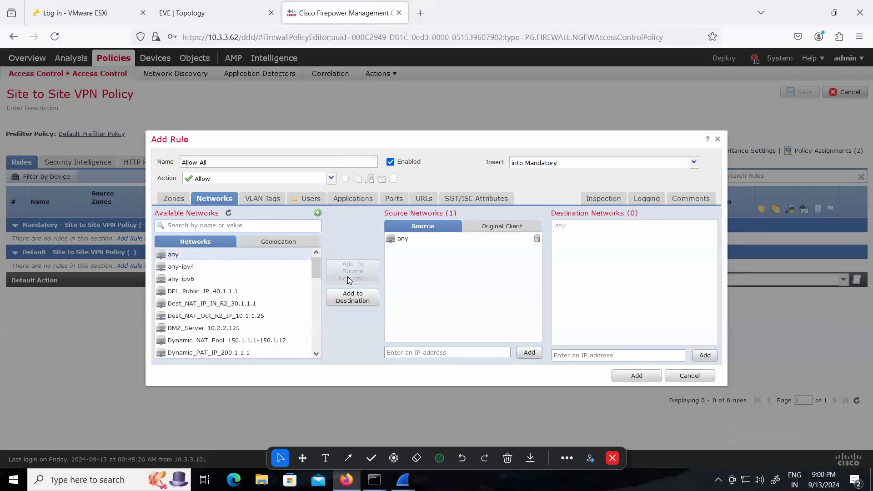
click(366, 298)
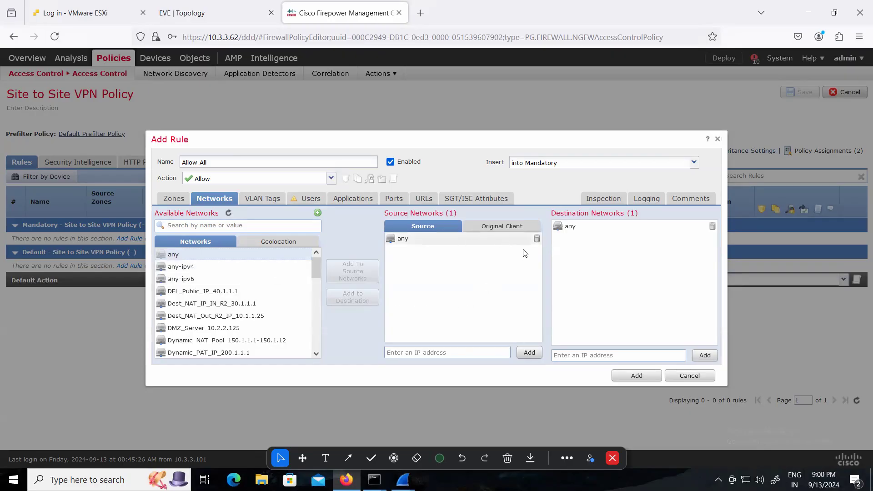
click(536, 239)
click(712, 225)
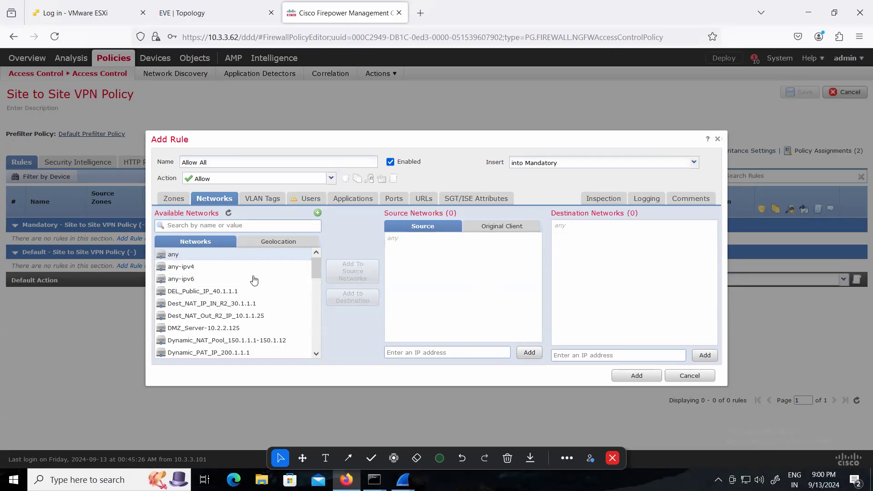
Set any-ipv4 as both the source and destination network of the Allow All rule
click(190, 267)
click(353, 272)
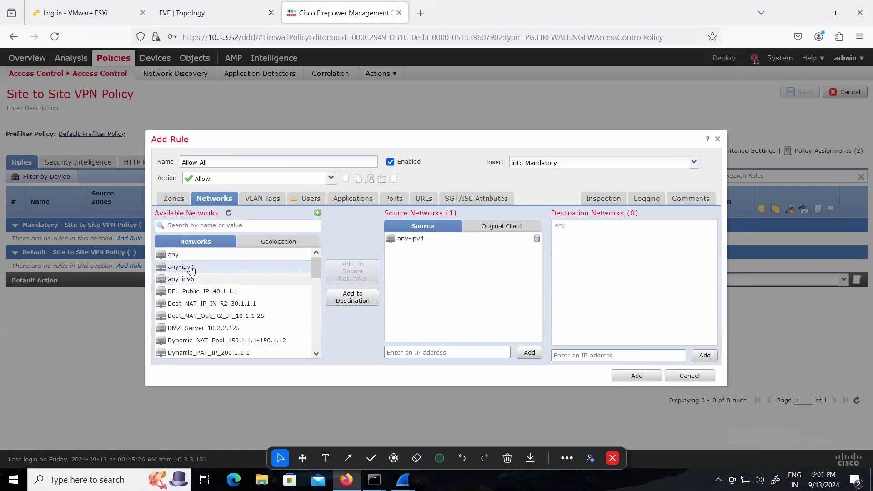
click(352, 297)
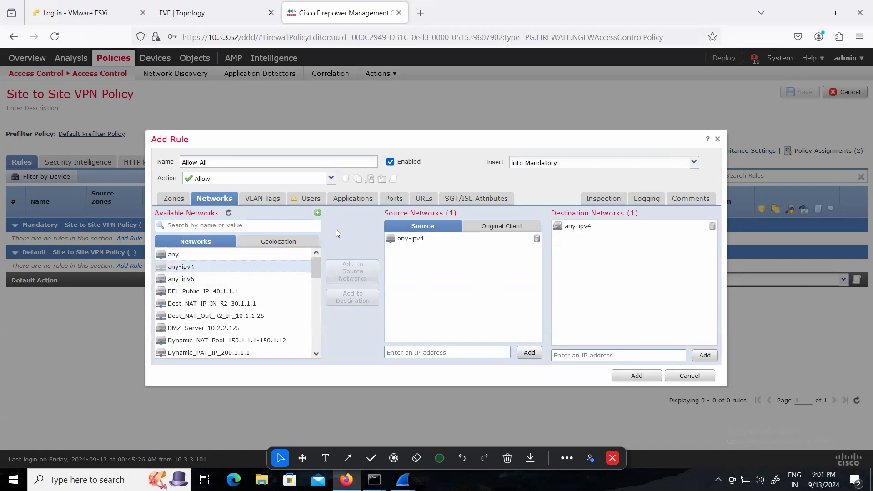
Enable logging at the beginning and end of connections for the Allow All rule and add it to the policy
click(646, 200)
click(203, 223)
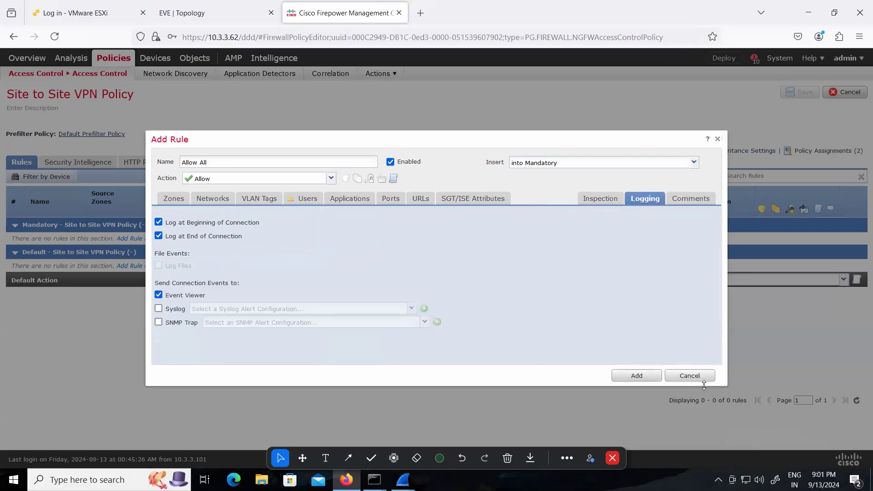
click(635, 375)
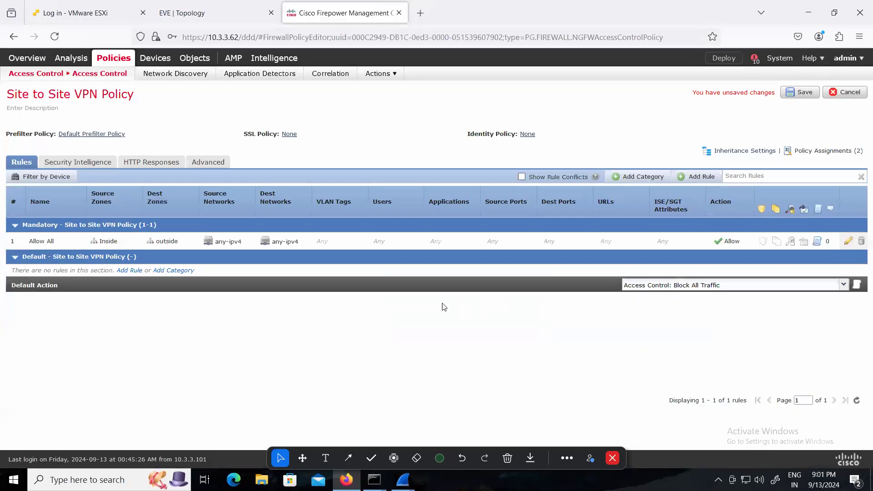
Switch to the EVE topology, open the Site-1 and Site-2 consoles, and arrange them side by side to monitor booting
click(213, 13)
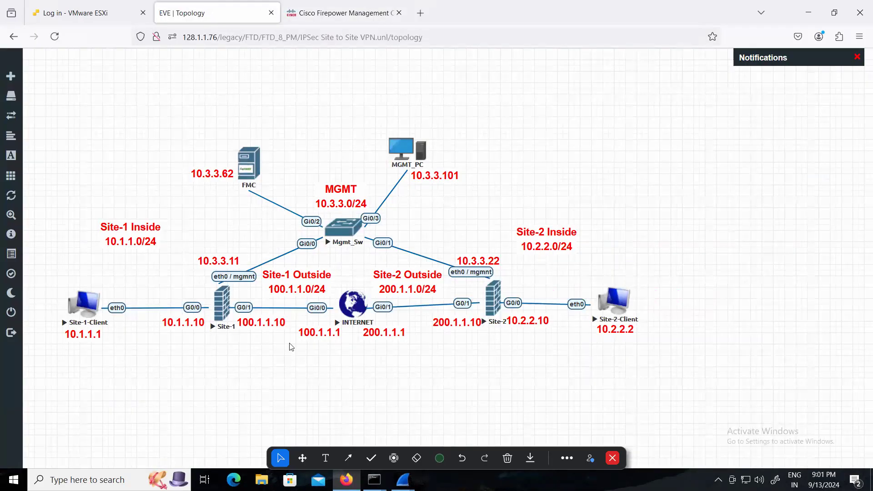
click(222, 311)
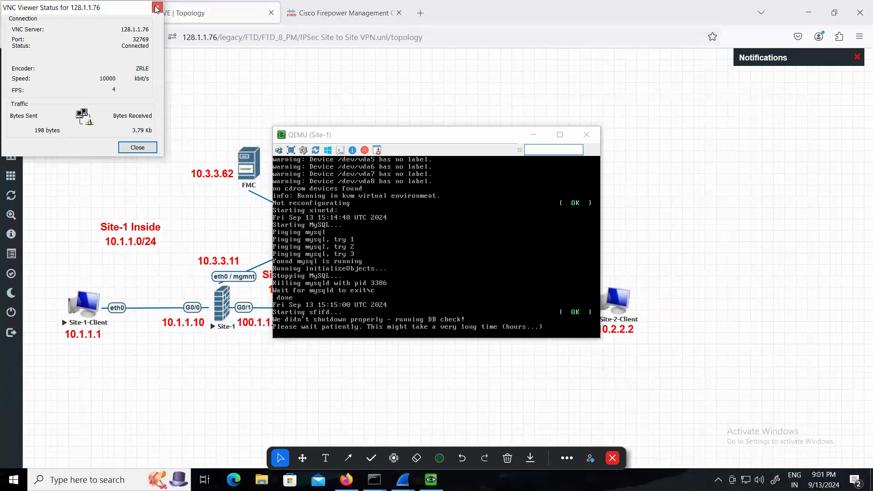
click(156, 8)
drag(411, 137, 177, 80)
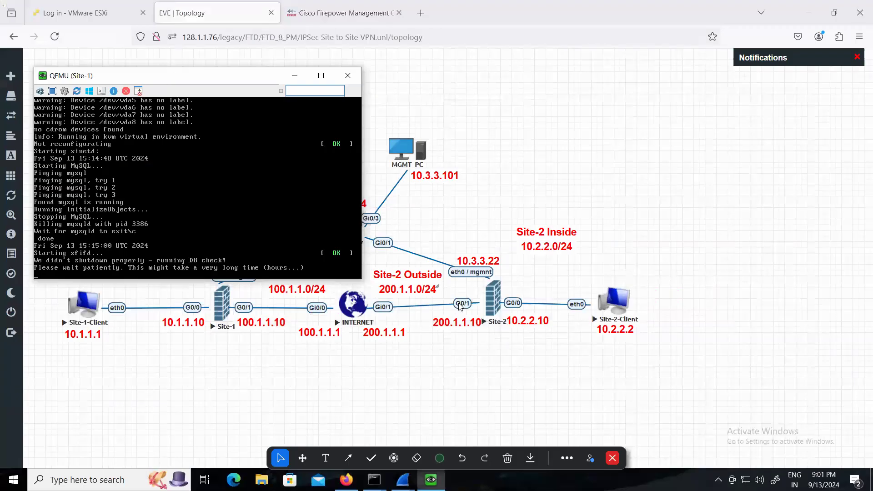
click(493, 304)
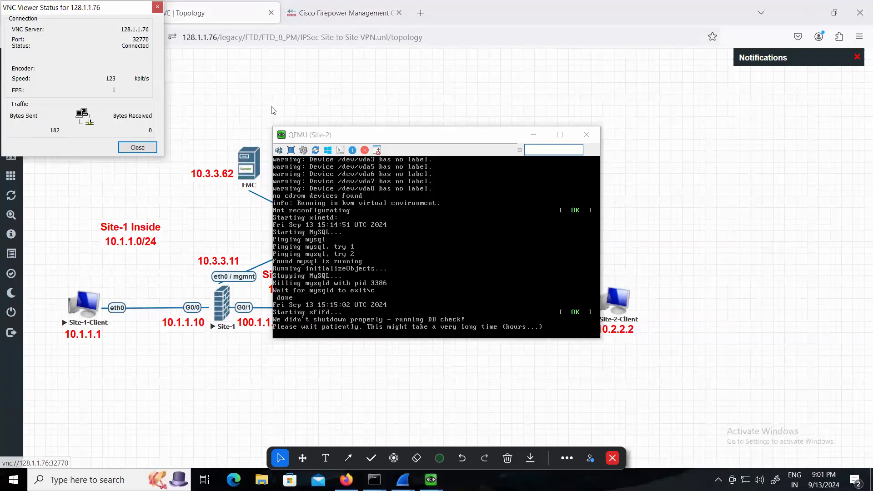
click(157, 7)
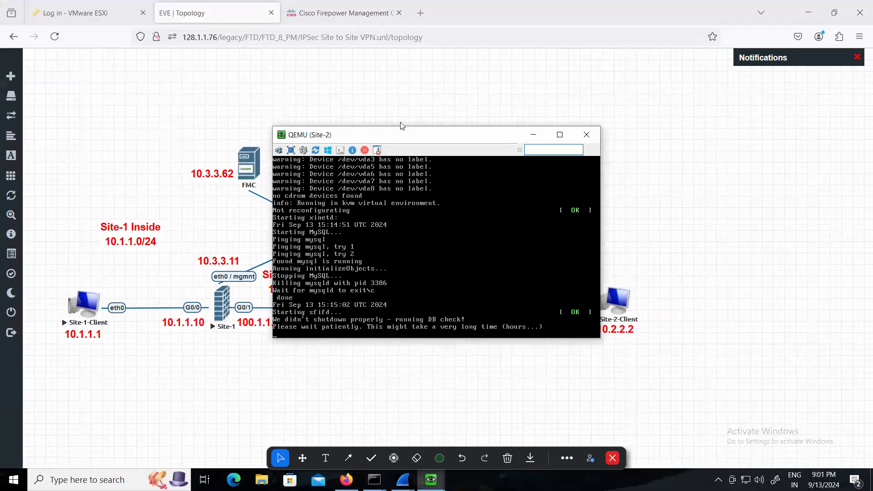
drag(445, 142, 697, 67)
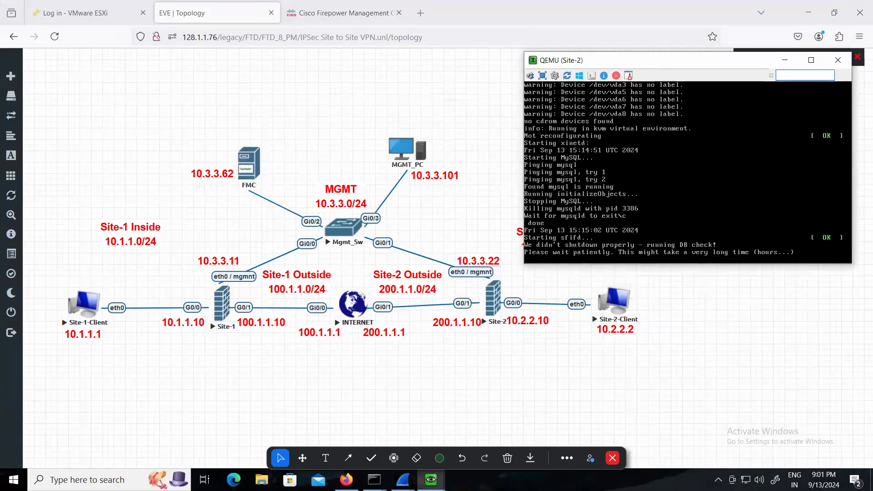
mouse_move(431, 480)
click(364, 412)
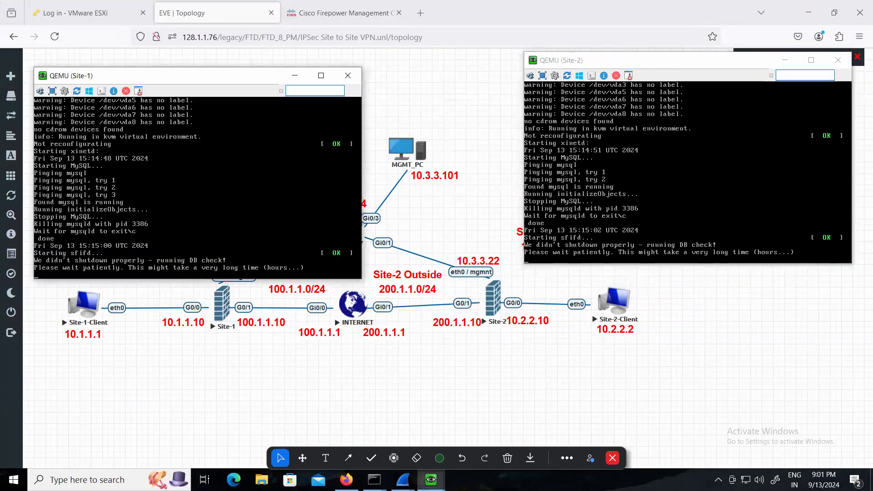
drag(175, 56, 175, 55)
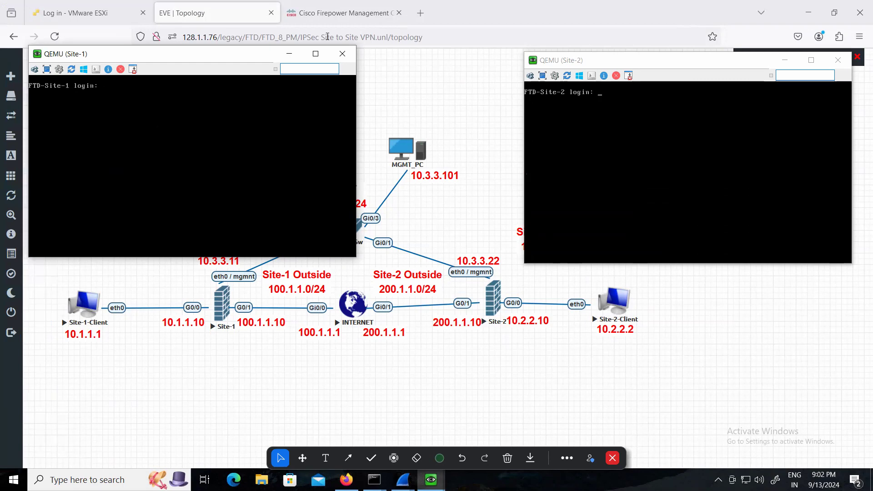
Return to Firepower Management Center, save the Site to Site VPN Policy, and deploy it to FTD-Site-1 and FTD-Site-2
click(319, 14)
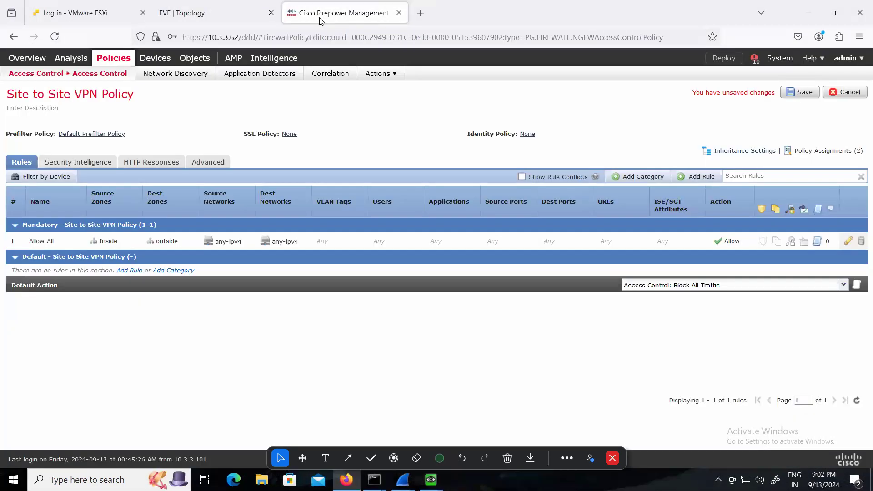
click(789, 99)
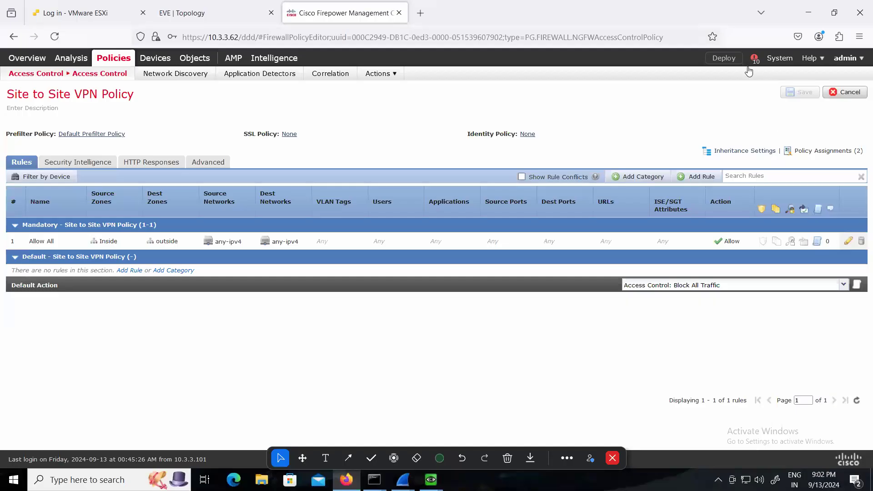
click(724, 58)
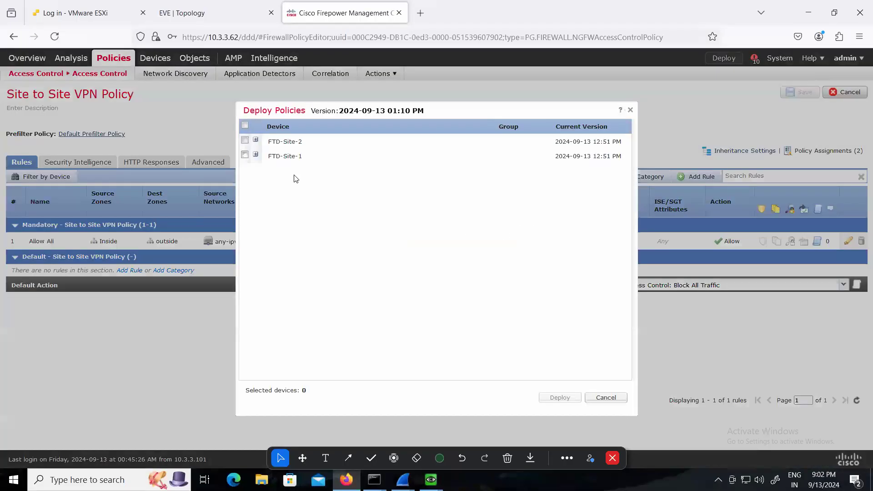
click(245, 124)
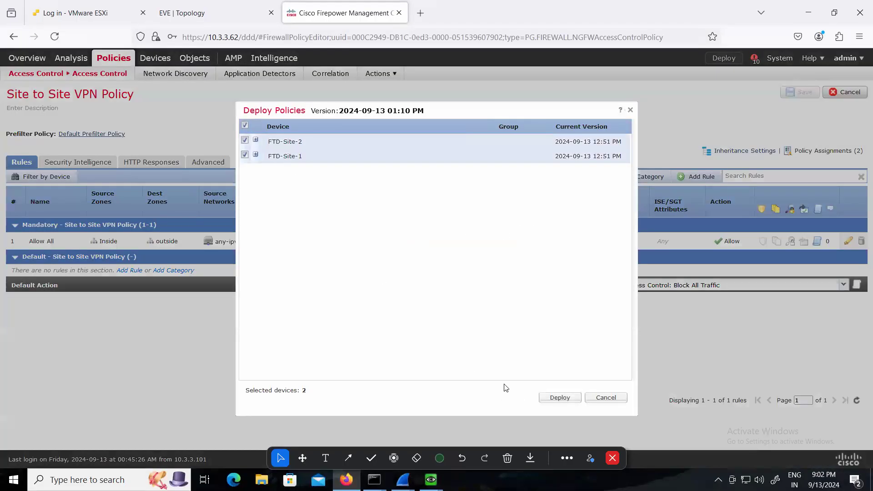
click(558, 398)
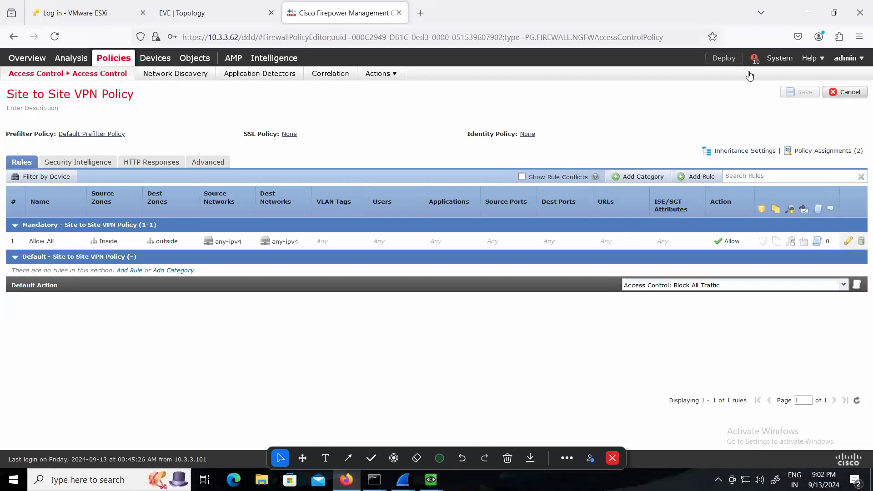
Check the deployment status, and examine the Site-1 and Site-2 consoles for a response
click(754, 58)
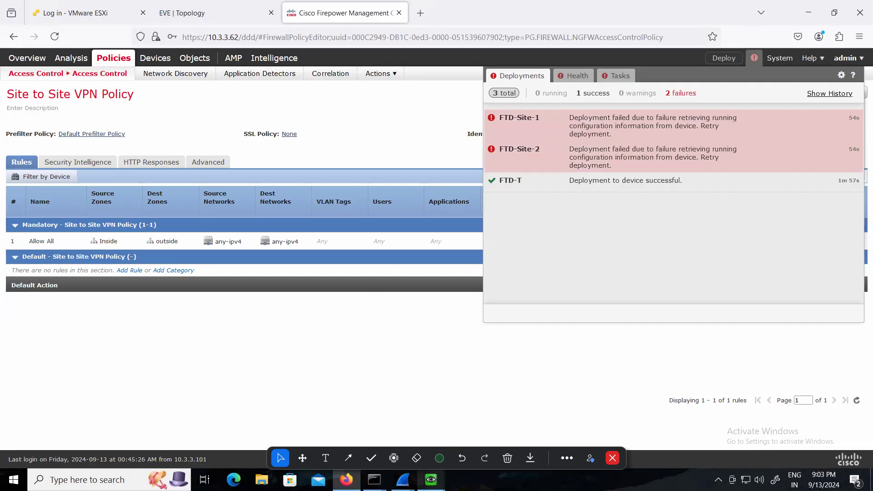
click(431, 479)
click(387, 424)
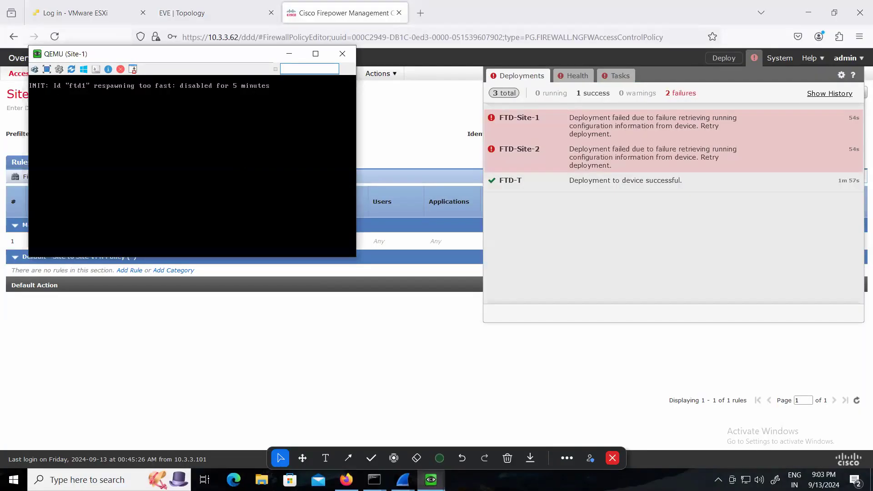
key(Return)
key(Return)
click(431, 480)
click(462, 422)
key(Return)
key(Return)
click(524, 378)
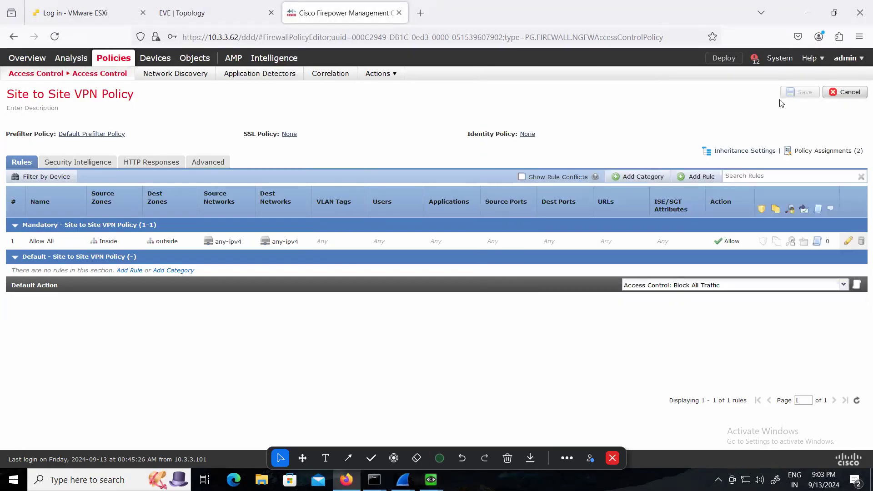
Retry the policy deployment to FTD-Site-1 and FTD-Site-2 and check its status
click(725, 58)
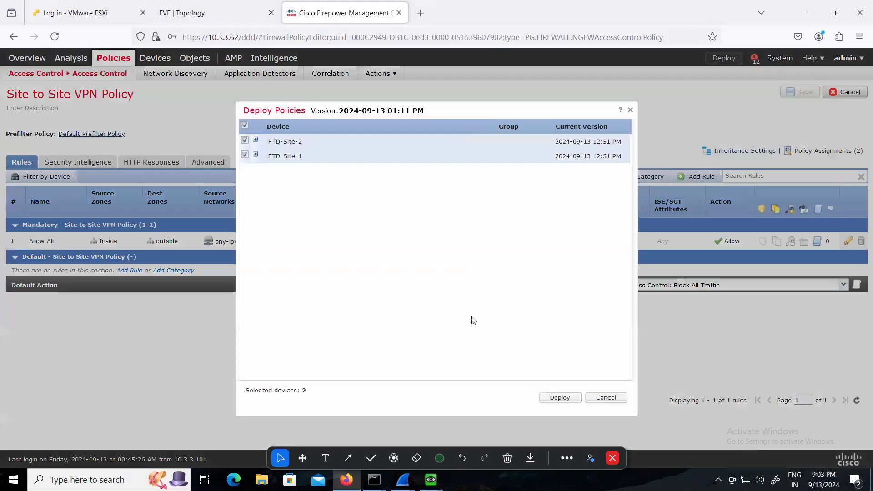
click(556, 397)
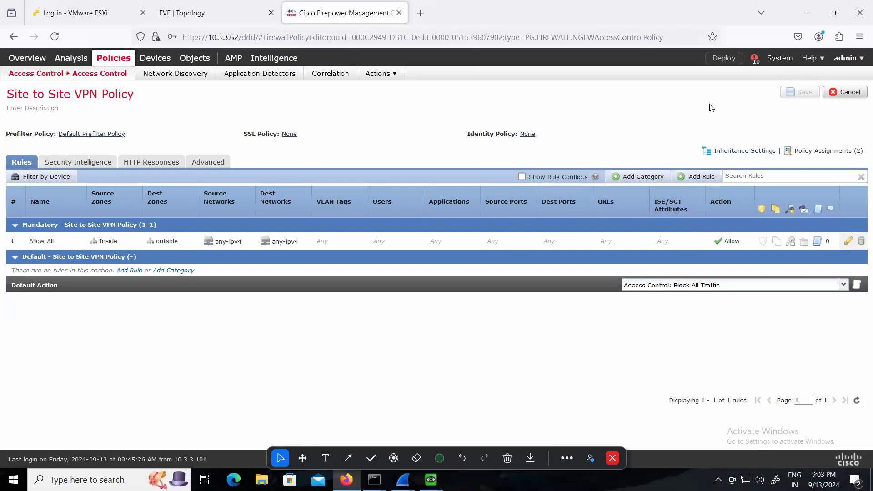
click(752, 60)
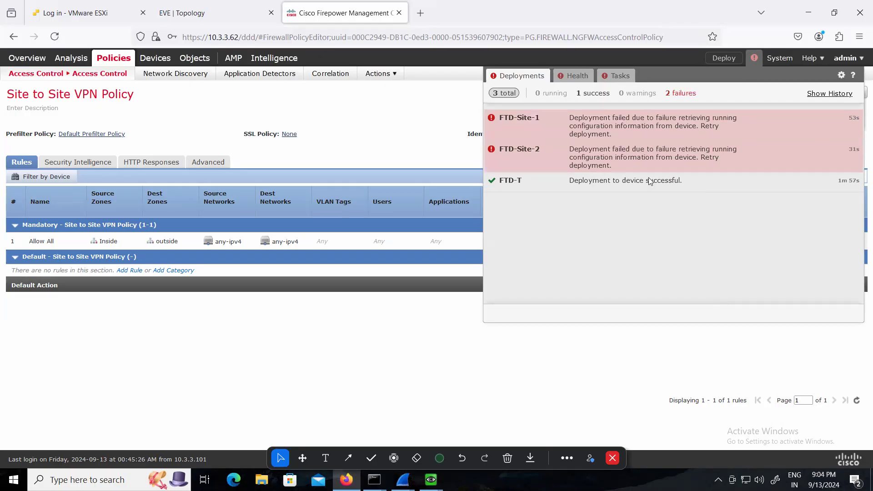
Open the device management list, deploy the pending policies to FTD-Site-1 and FTD-Site-2 again, and check the deployment status
click(155, 58)
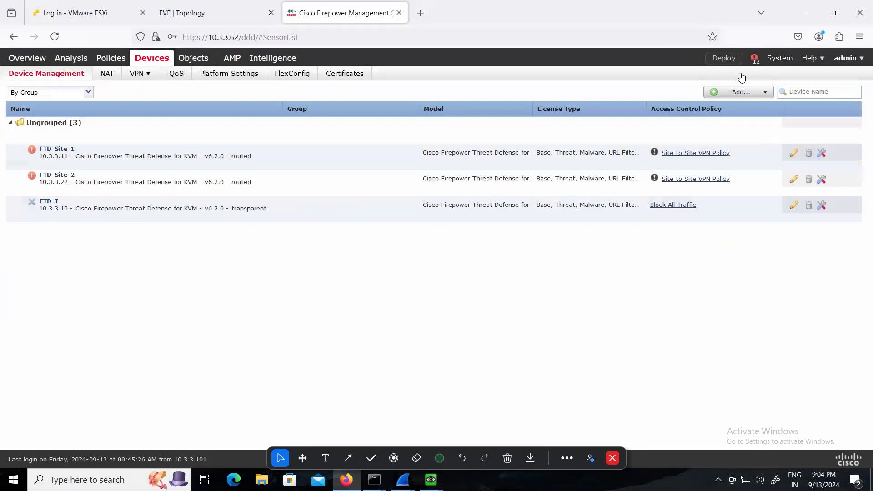
click(717, 59)
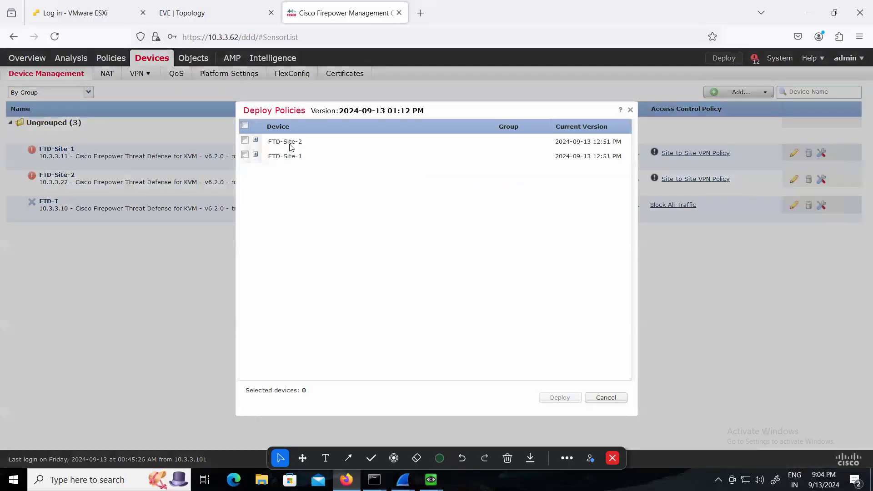
click(244, 126)
click(563, 399)
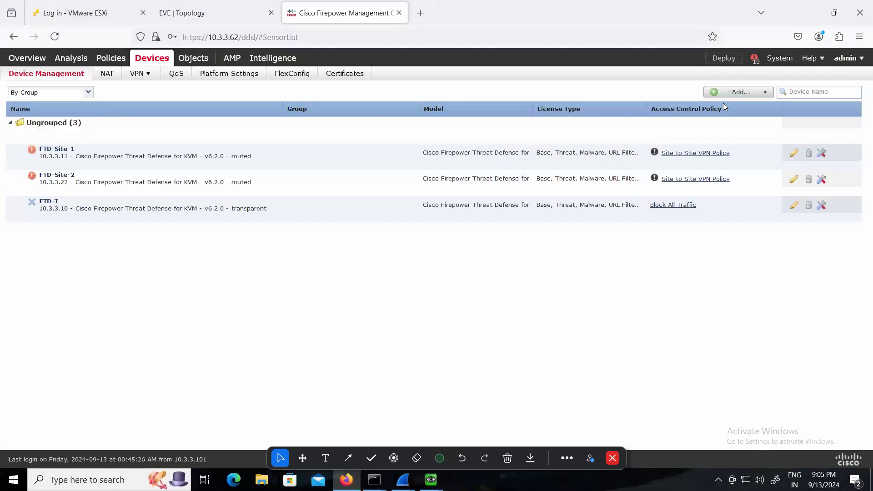
click(753, 58)
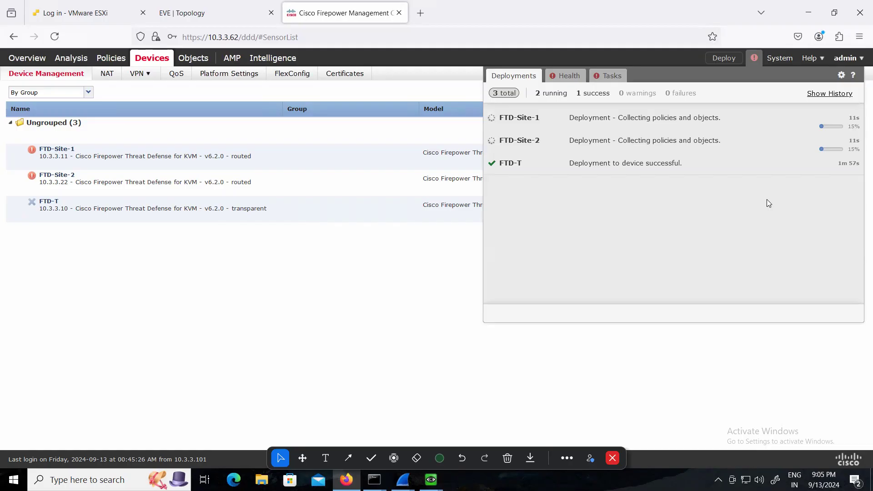
Switch to the Site-1 console and log in as admin with the account password
mouse_move(431, 480)
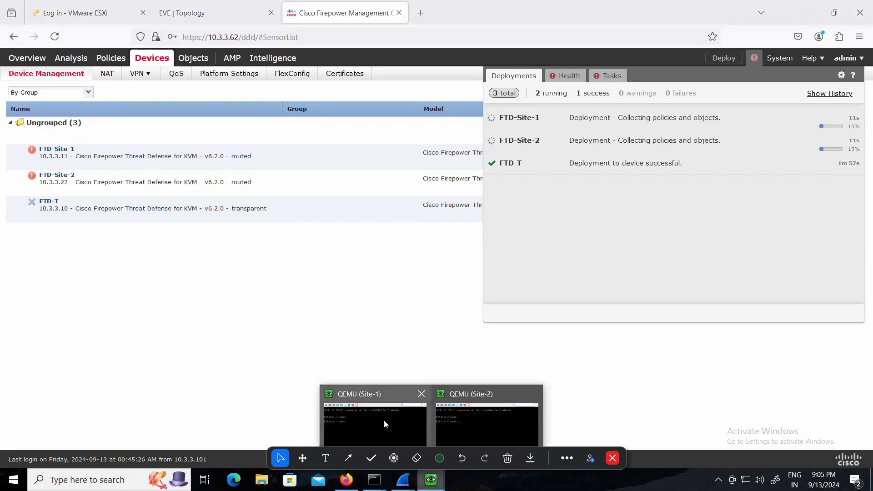
click(361, 415)
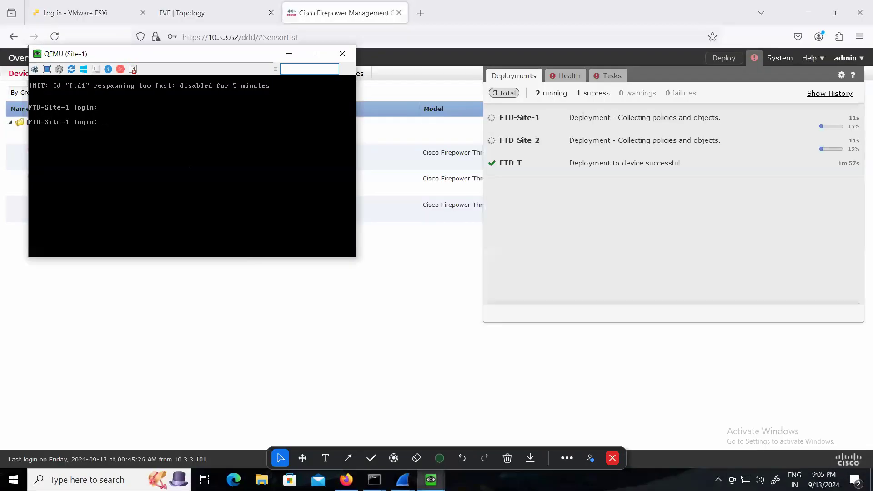
text(admin)
key(Return)
key(Return)
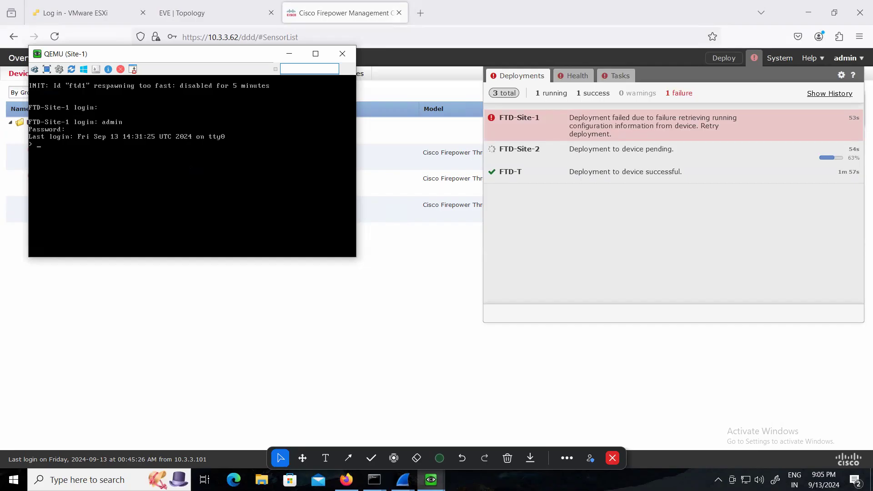
Test Site-1's management connectivity to the FMC with ping 10.3.3.62 and ping system 10.3.3.62, stopping each ping
text(ping 10.3.3.62)
key(ctrl+c)
key(Up)
text(system)
key(Return)
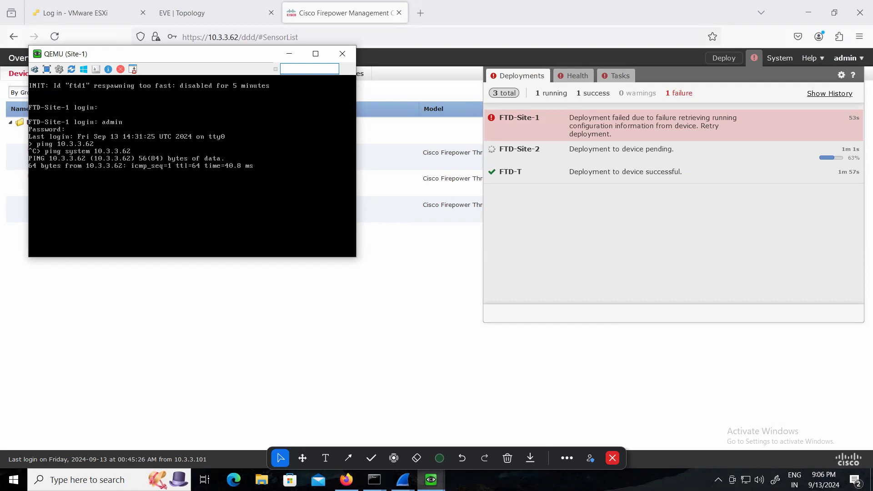
key(ctrl+c)
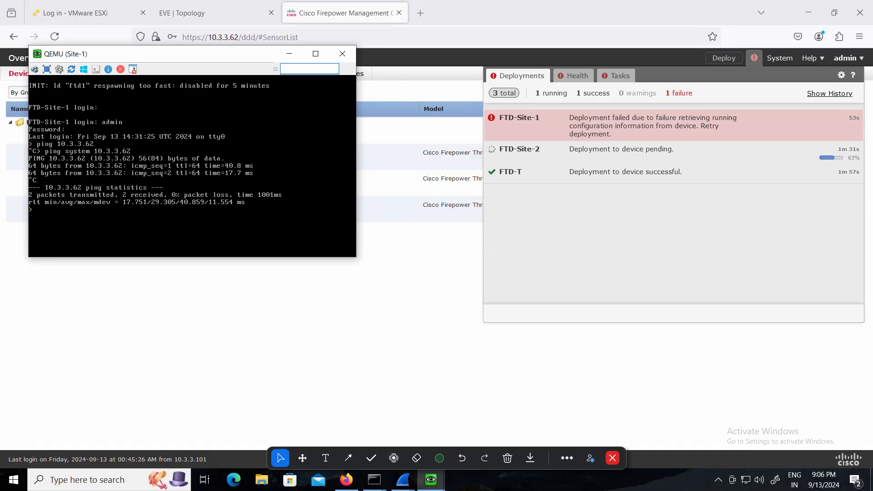
Return to Firepower Management Center, redeploy the policies to FTD-Site-1 only, and check the deployment status
click(400, 296)
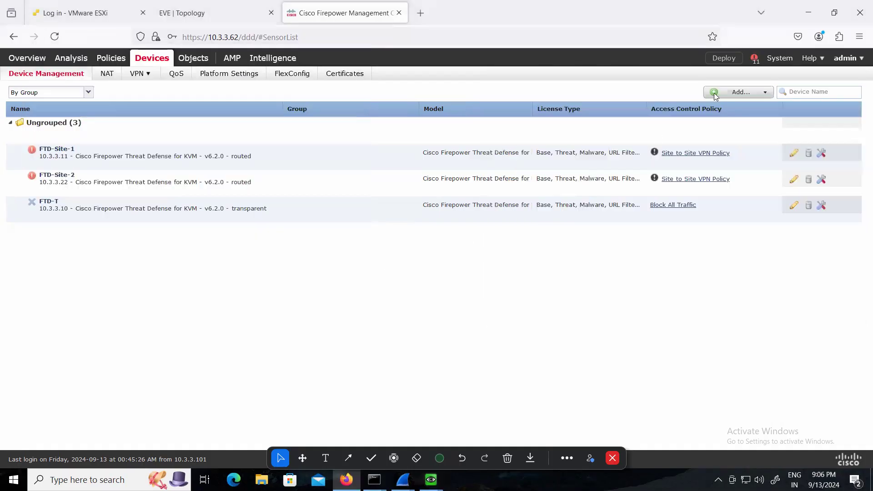
click(725, 61)
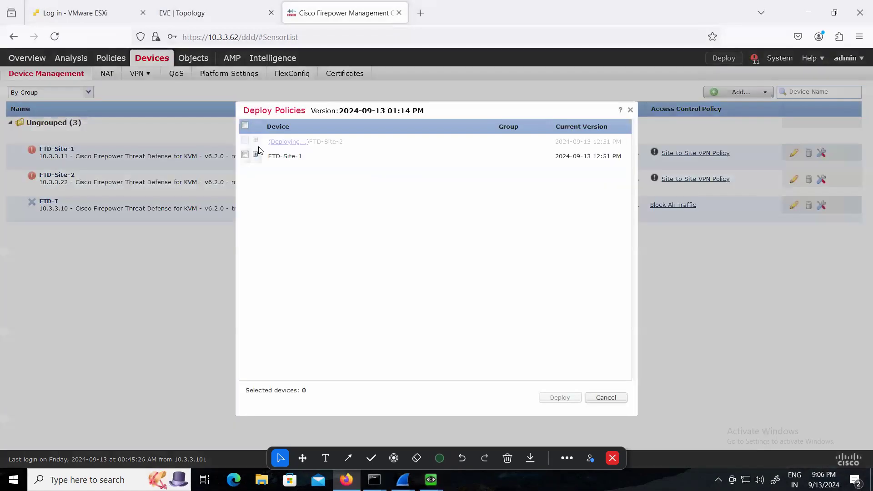
click(245, 154)
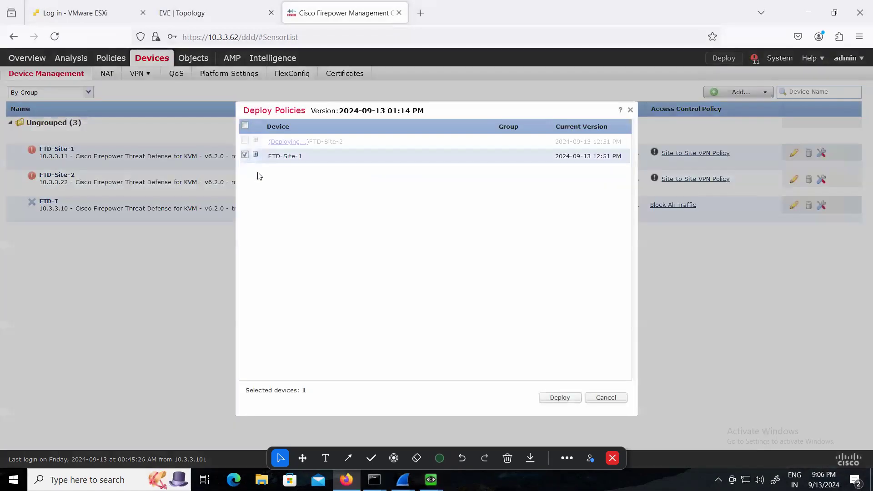
click(560, 397)
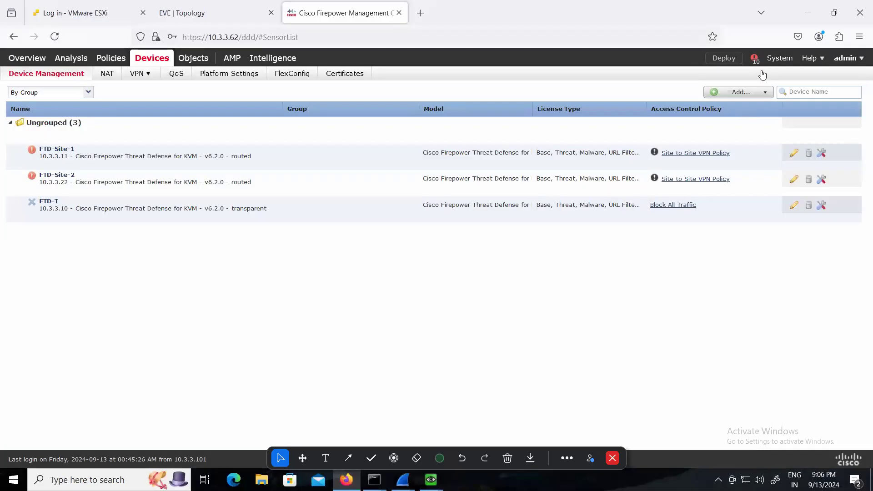
click(754, 60)
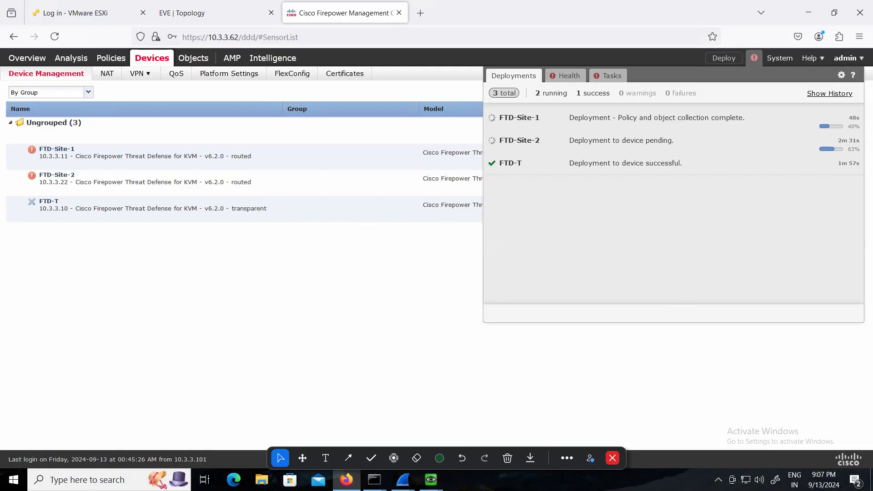
Switch to the Site-2 console, log in as admin with the account password, and minimize the console
mouse_move(432, 479)
click(470, 431)
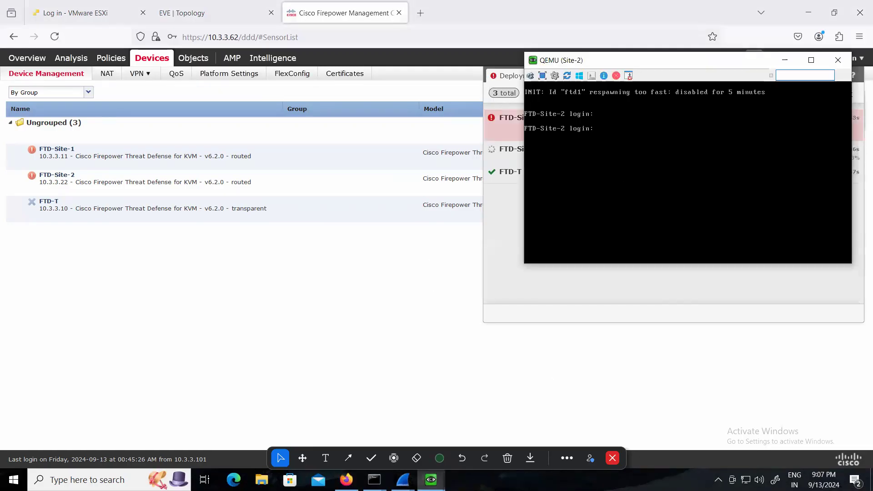
text(admin)
key(Return)
key(Return)
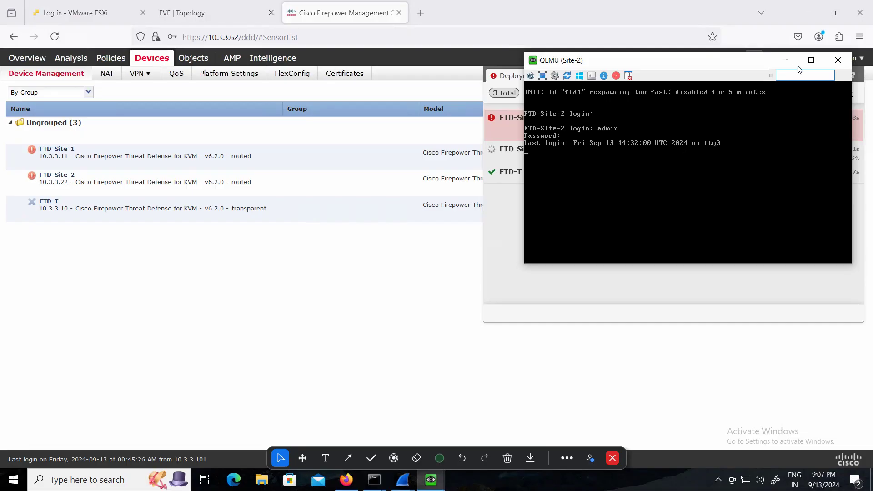
click(785, 60)
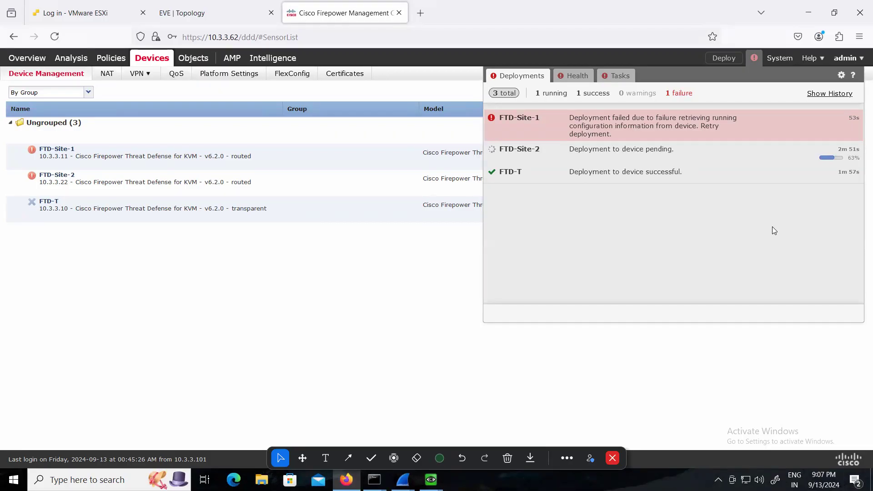
Retry the policy deployment to FTD-Site-1 and review the deployment progress
click(725, 58)
click(724, 57)
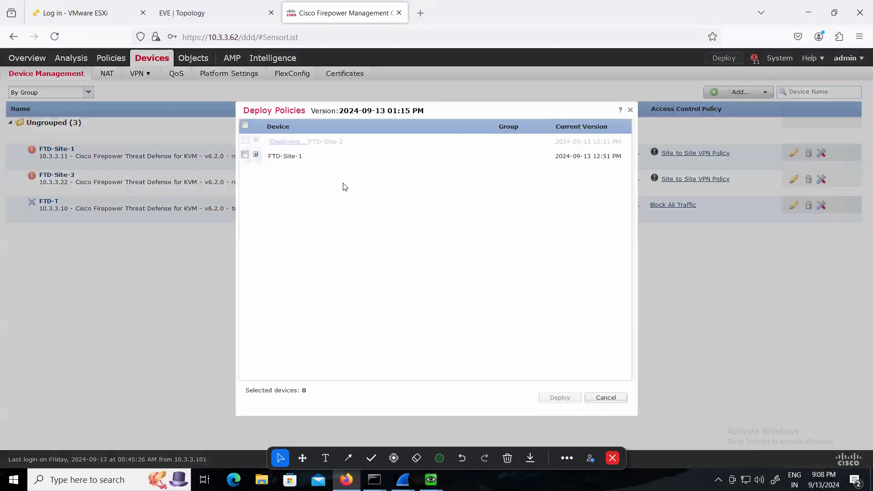
click(244, 154)
click(546, 398)
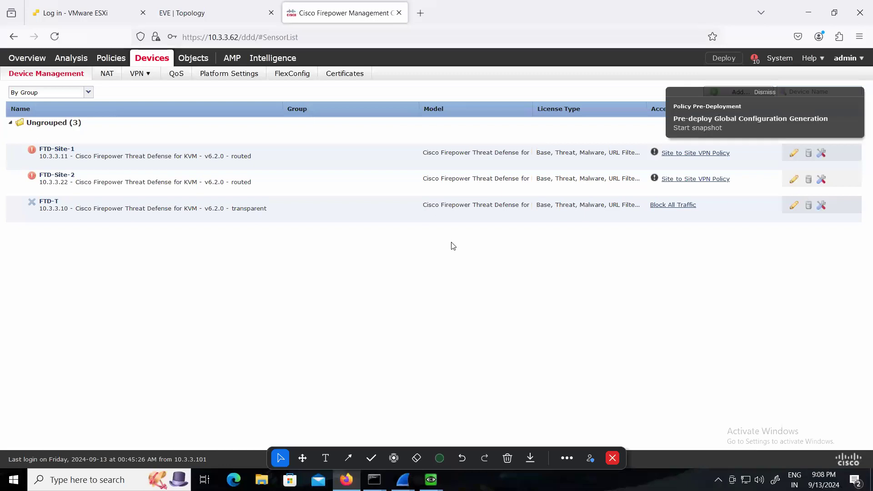
click(752, 62)
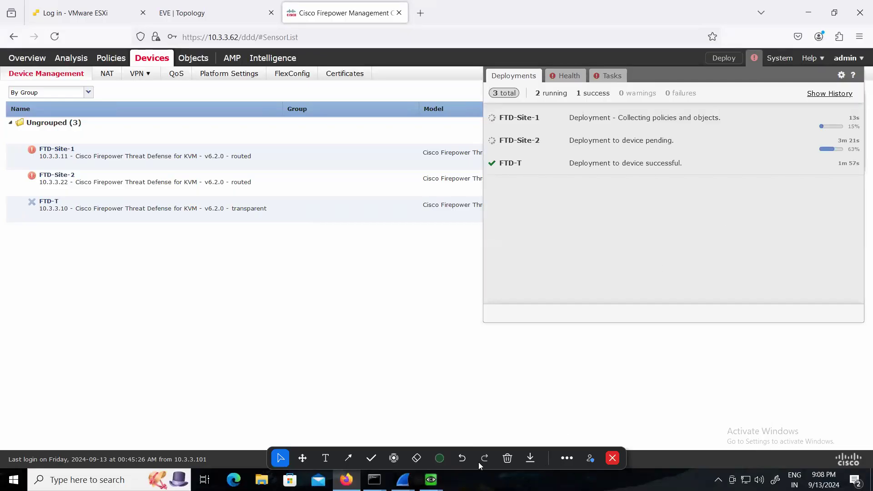
Close all the old Wireshark capture windows, quitting without saving the captured packets
click(403, 480)
right_click(403, 480)
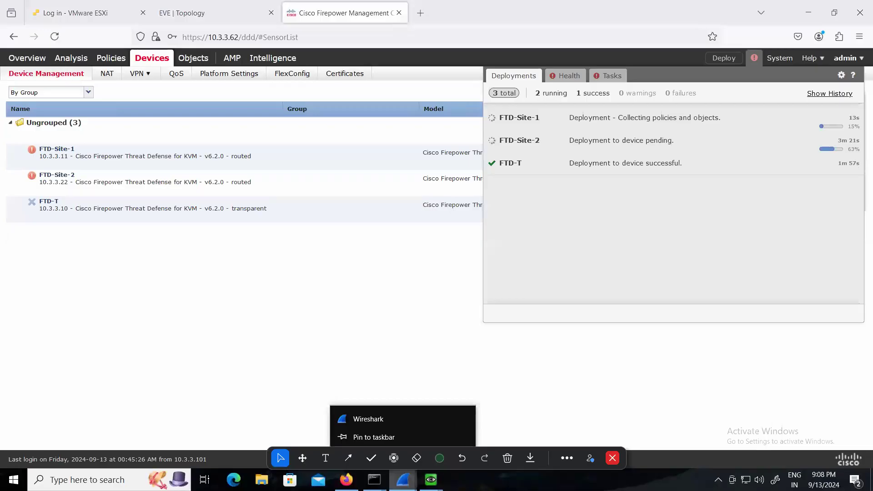
click(431, 479)
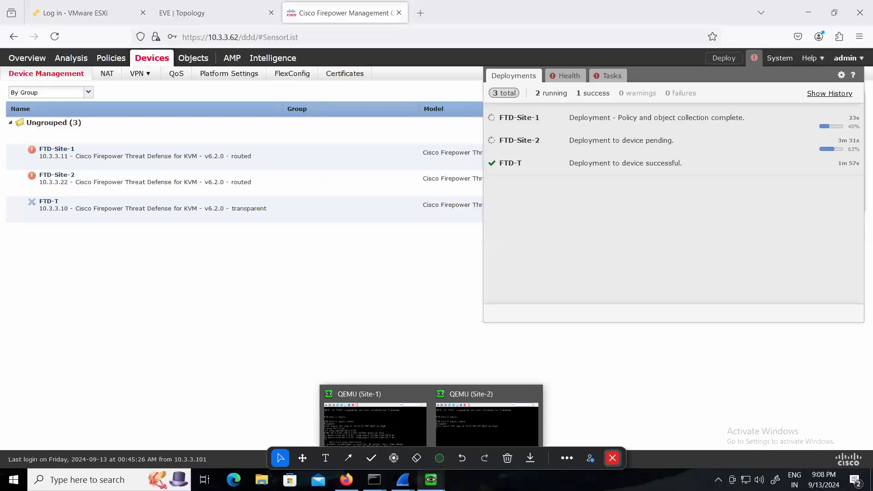
right_click(403, 479)
click(399, 460)
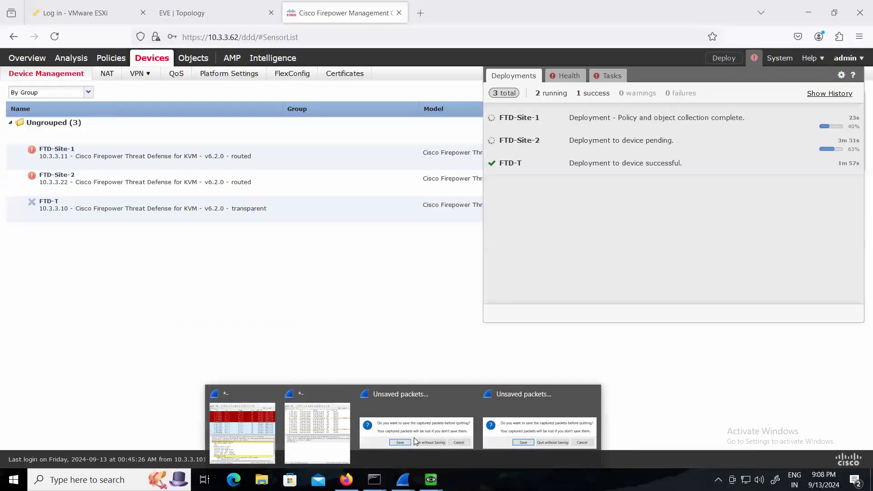
click(416, 438)
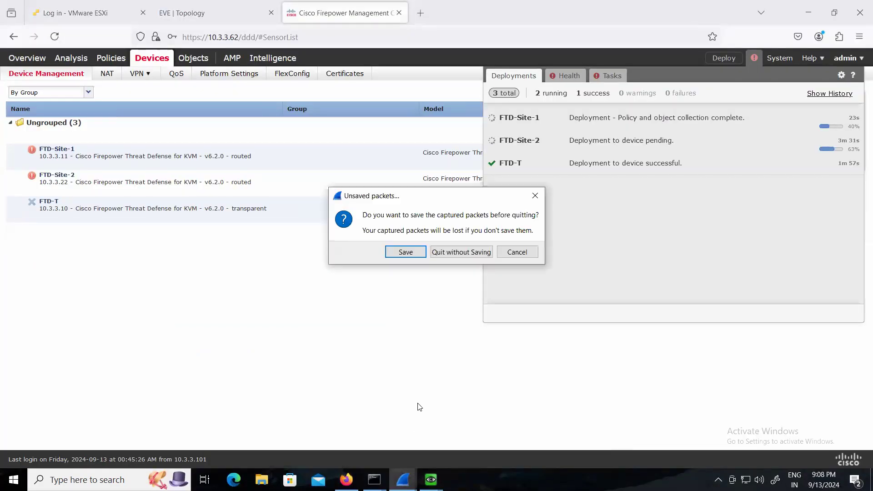
click(467, 253)
mouse_move(402, 480)
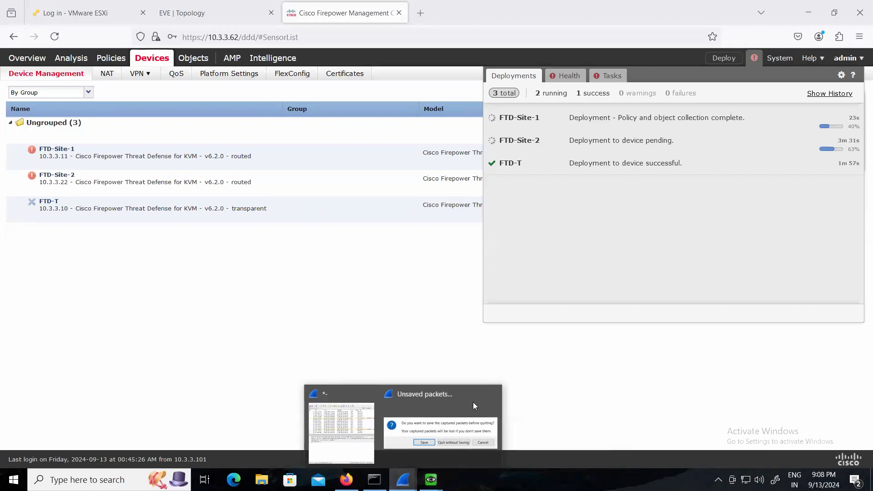
click(450, 437)
click(461, 252)
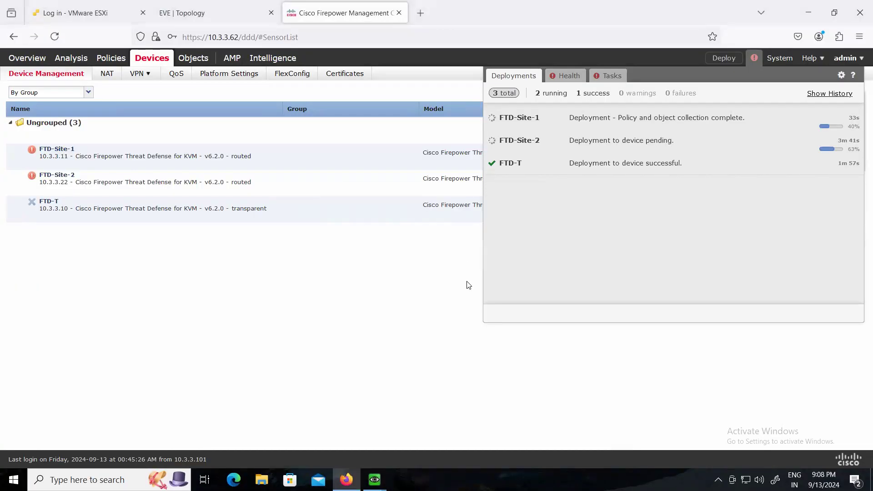
Switch to the EVE topology and start a packet capture on Site-1's eth0 / mgmnt interface
click(215, 16)
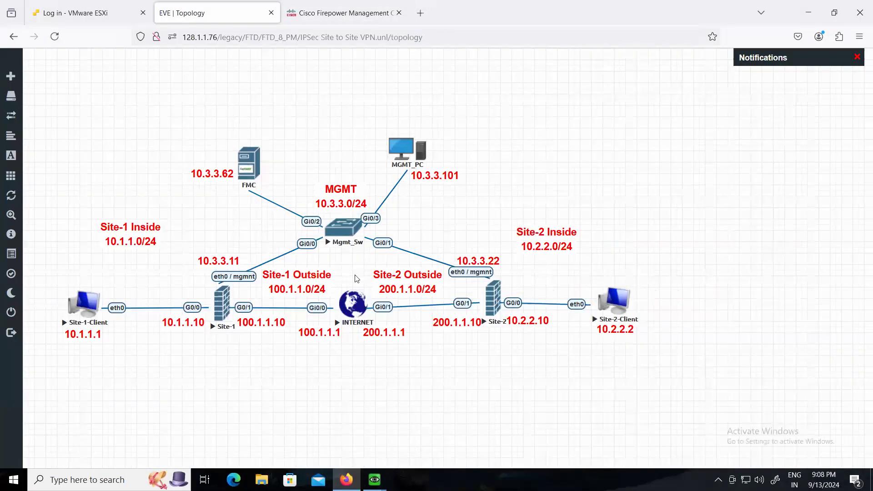
right_click(232, 299)
mouse_move(275, 381)
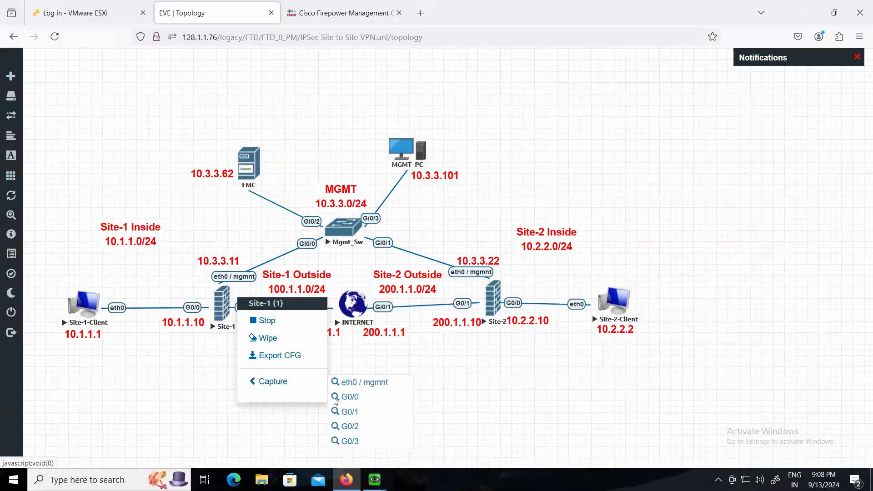
click(361, 382)
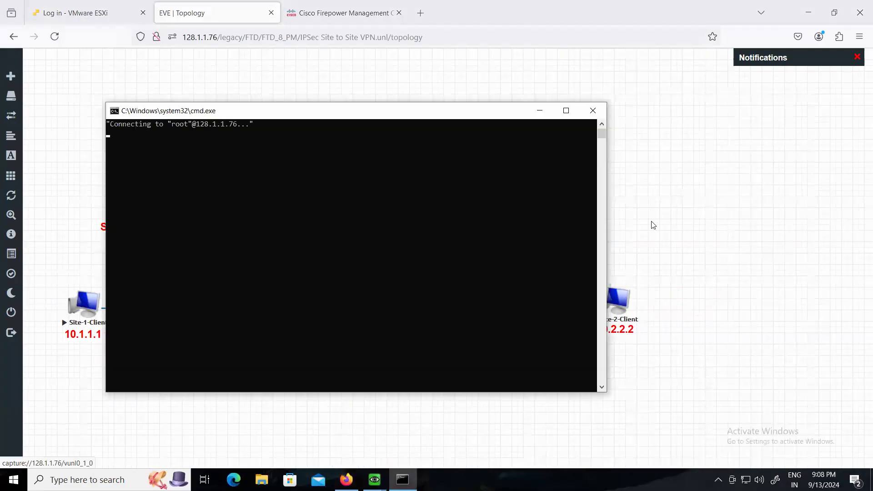
click(653, 225)
Start a packet capture on Site-2's eth0 / mgmnt interface
right_click(490, 302)
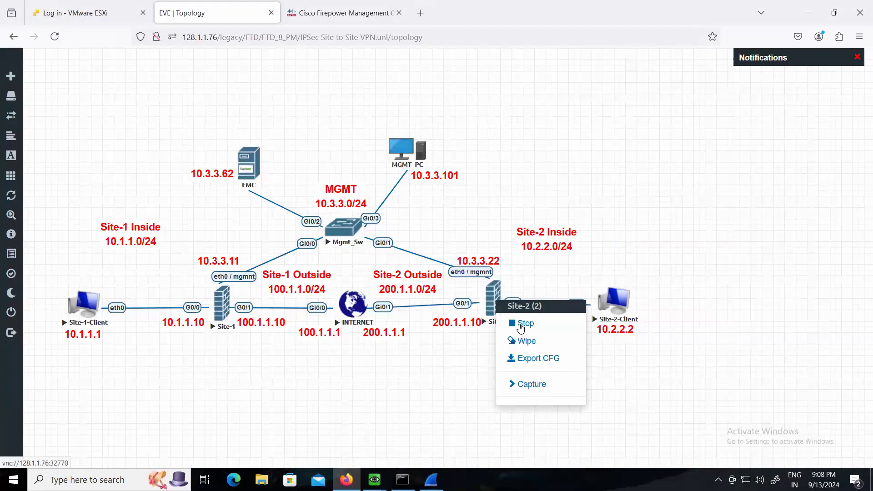
mouse_move(531, 384)
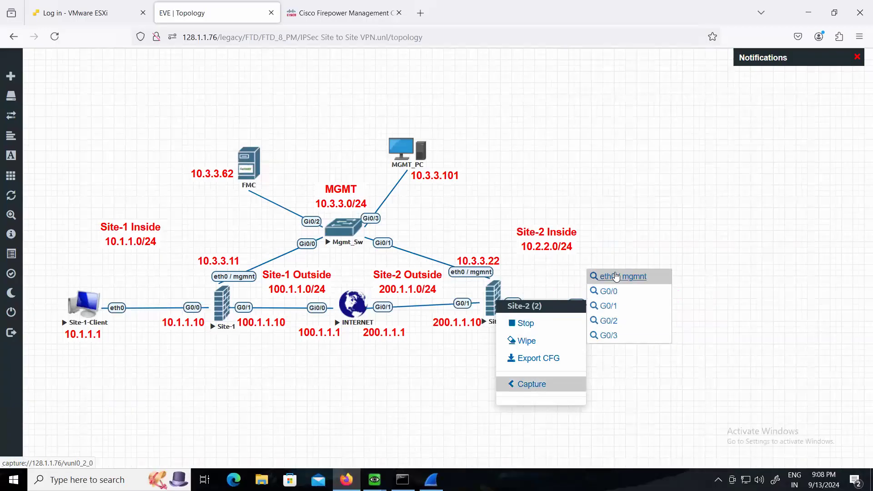
click(616, 276)
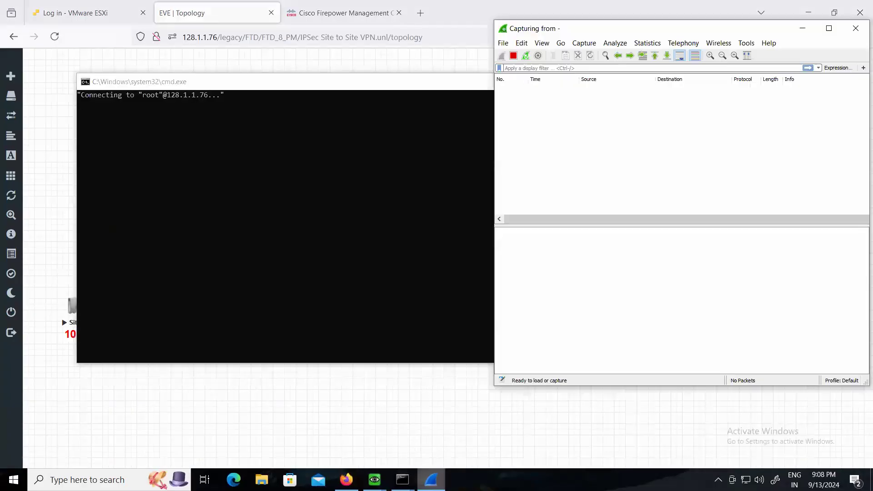
click(398, 389)
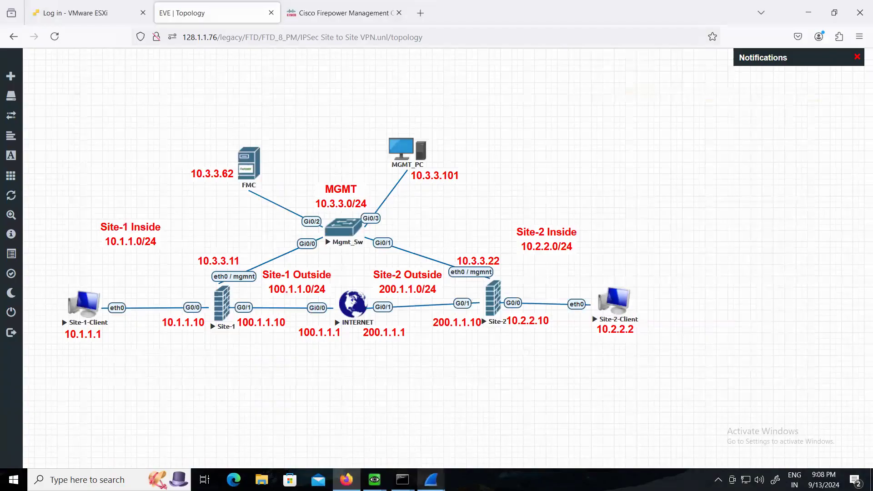
Bring one live Wireshark capture window forward and move it over the Site-1 side of the topology
click(431, 478)
click(423, 426)
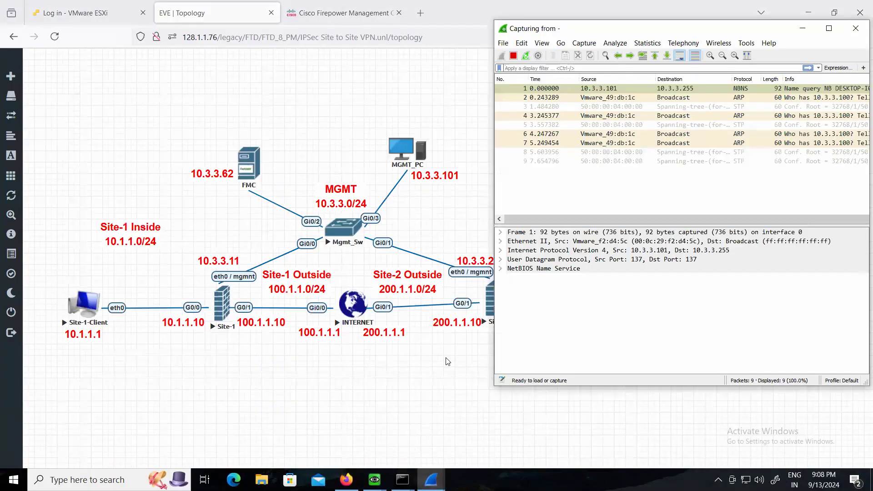
drag(584, 35, 129, 59)
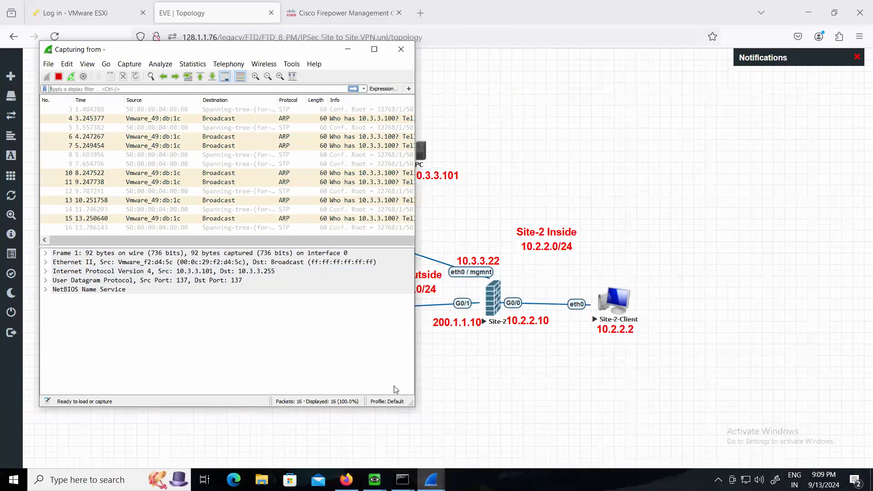
Bring the second live Wireshark capture window forward beside the first one
mouse_move(436, 470)
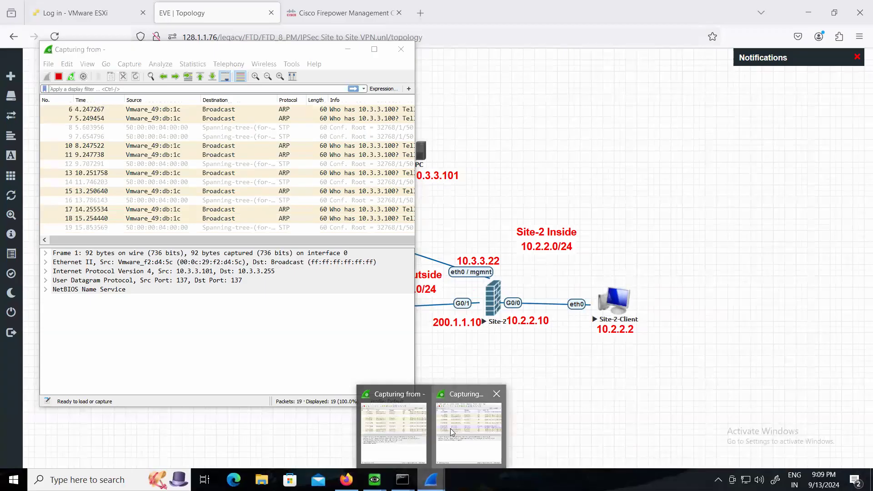
click(450, 428)
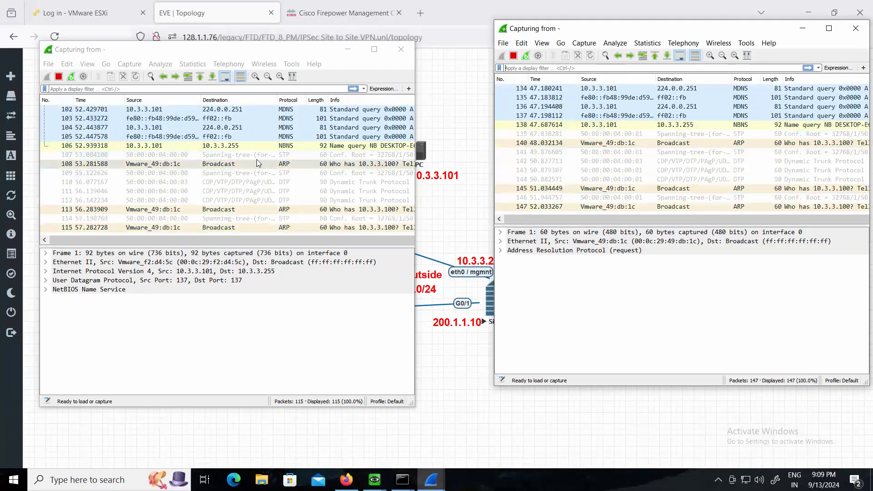
Switch to the Firepower Management Center, close the deployment status view and dismiss the pop-up notifications
click(343, 16)
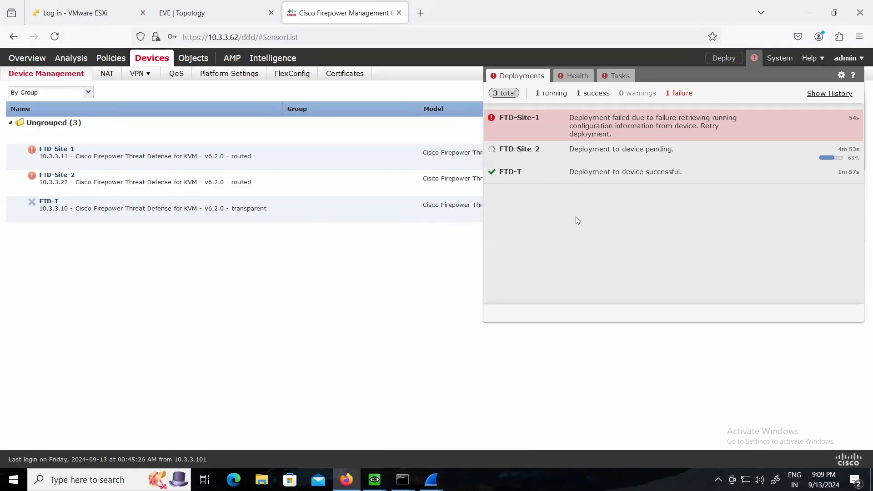
click(377, 290)
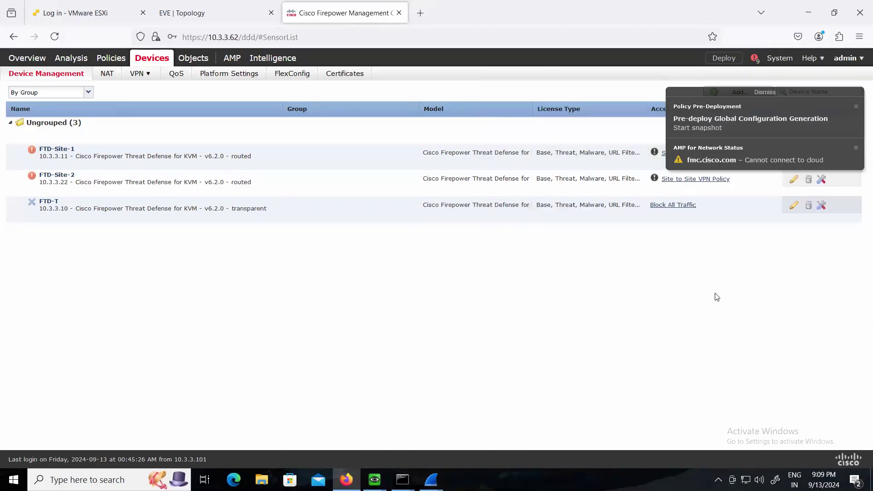
click(754, 93)
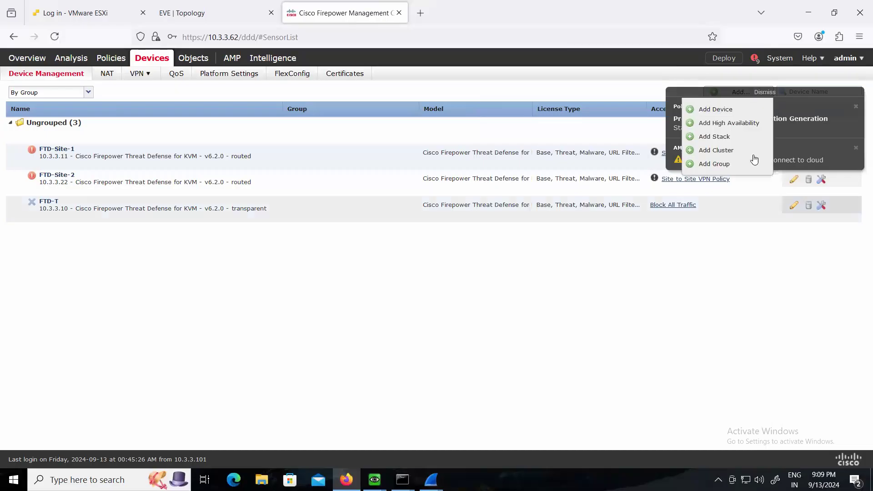
click(758, 279)
click(771, 93)
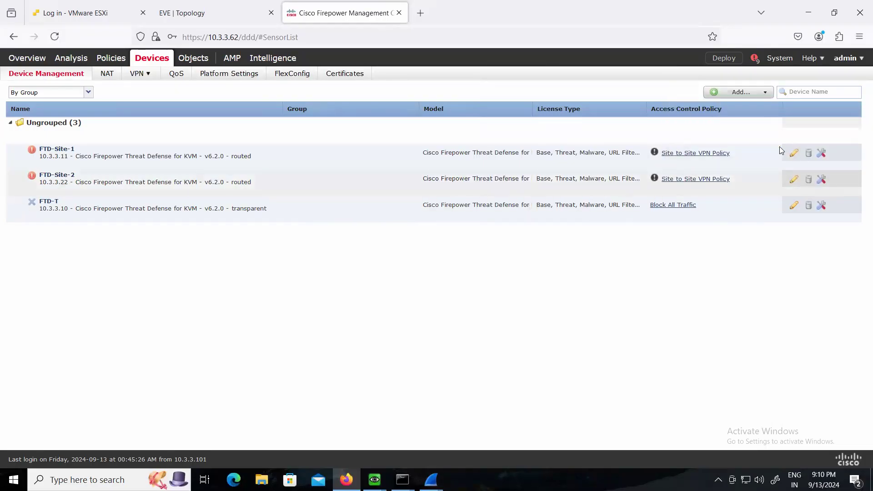
Open FTD-Site-1's interfaces and detect out-of-band interface changes from the device
click(43, 154)
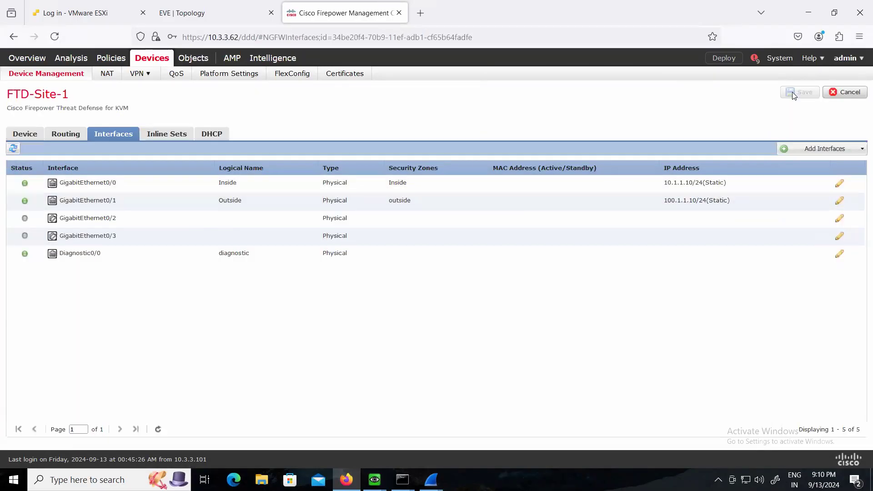
click(43, 75)
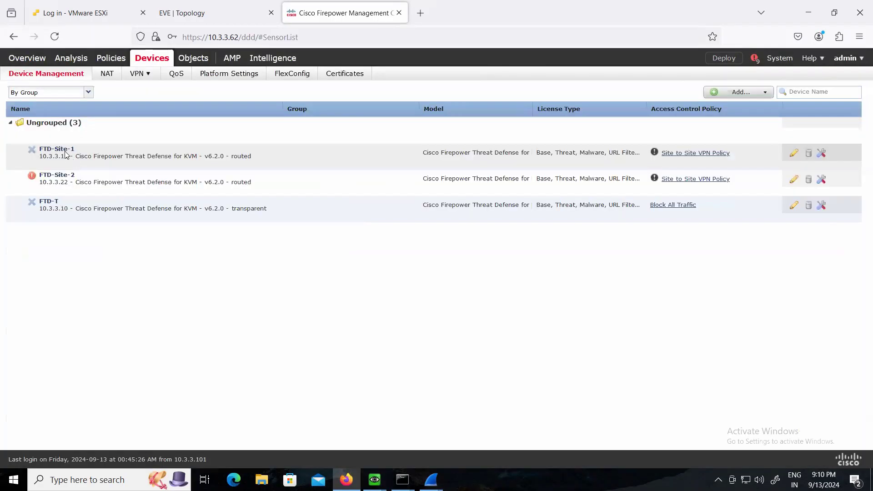
click(65, 155)
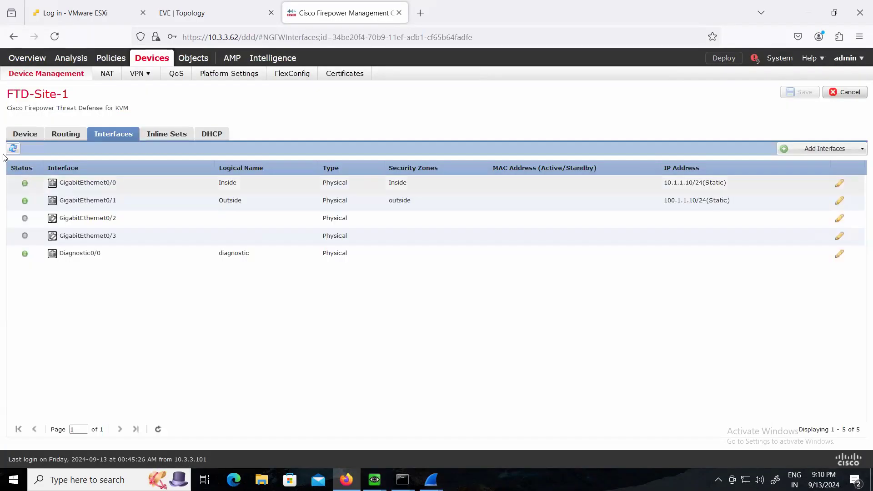
click(11, 151)
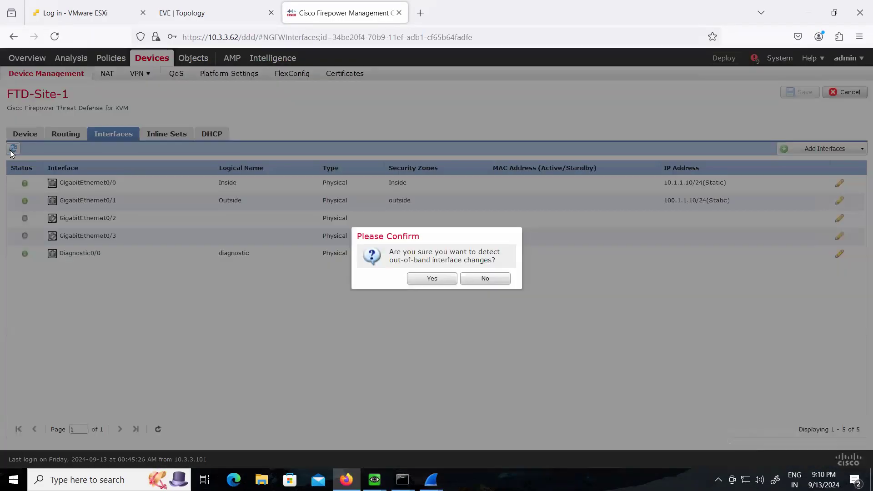
click(426, 282)
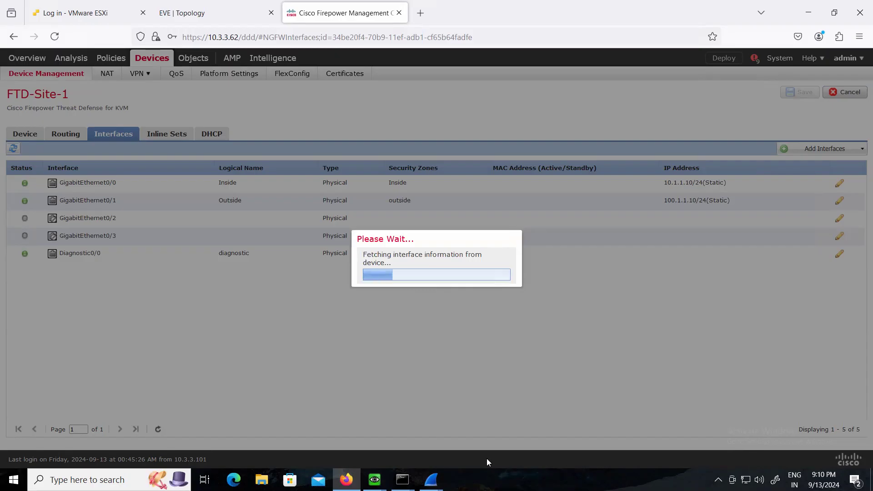
Examine the management traffic in both live Wireshark captures while FTD-Site-1's interface information is fetched
mouse_move(431, 480)
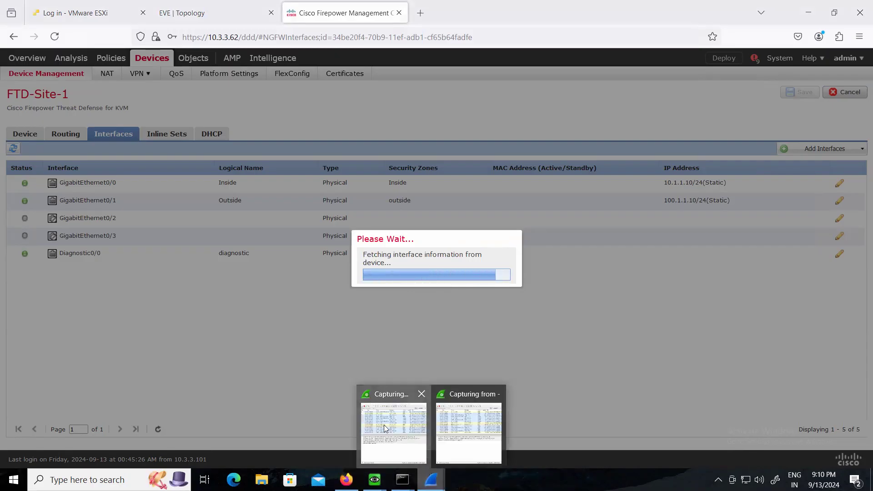
click(384, 428)
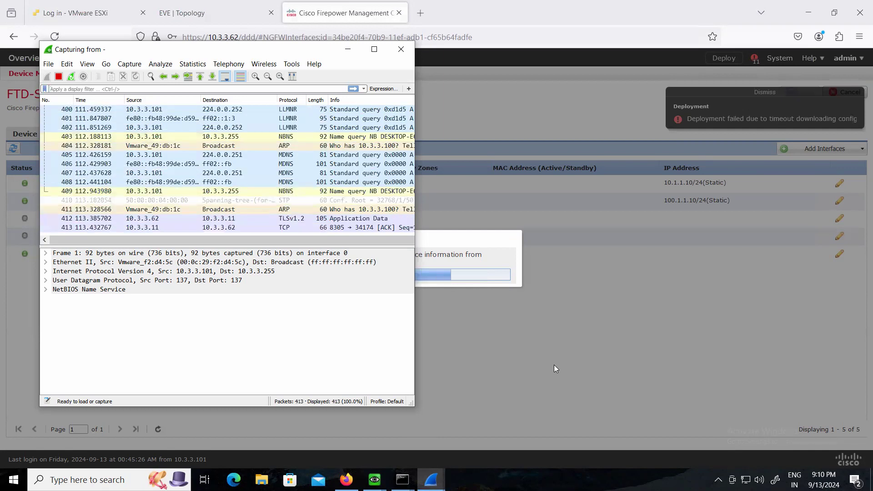
click(430, 479)
click(460, 445)
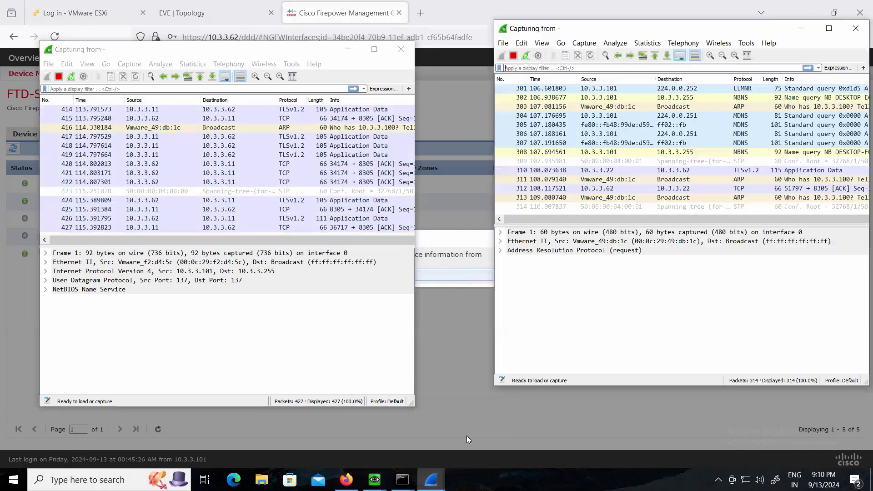
click(515, 393)
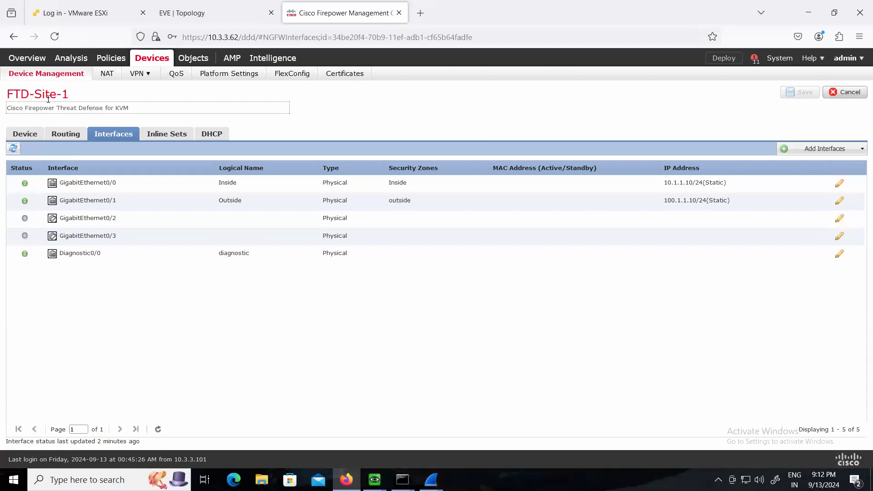
Return to the device list and check the deployment status of FTD-Site-1 and FTD-Site-2
click(44, 76)
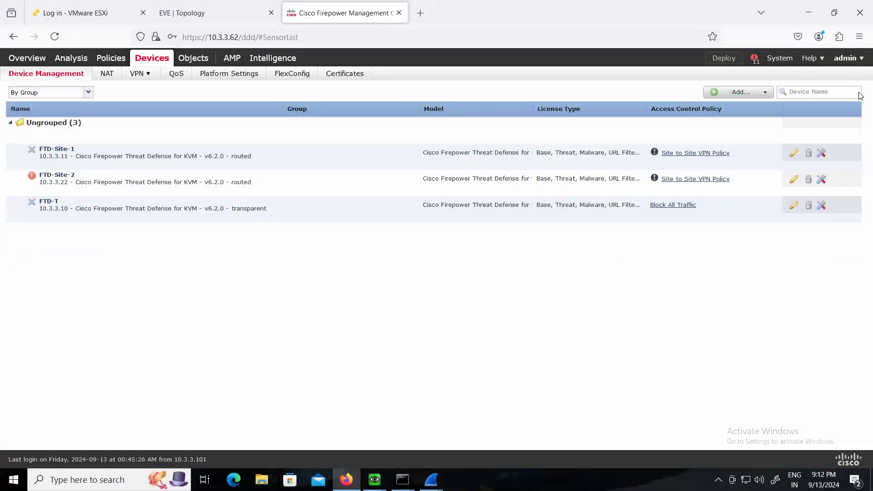
click(755, 65)
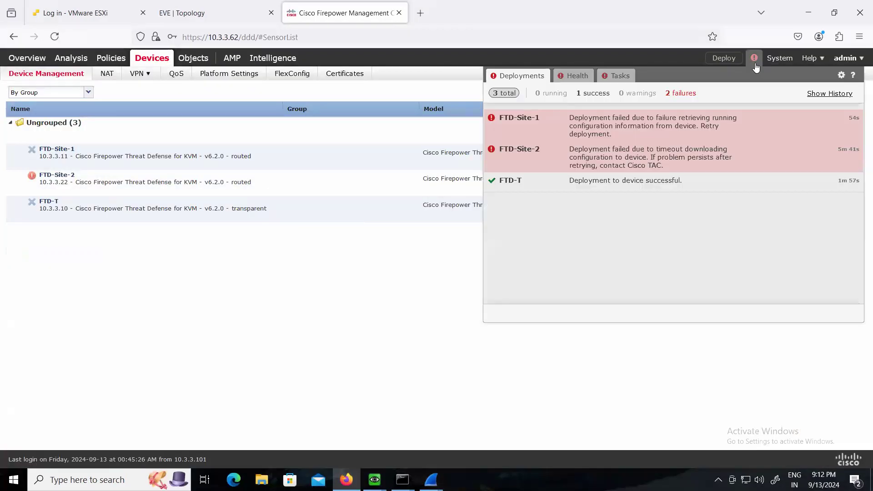
click(299, 251)
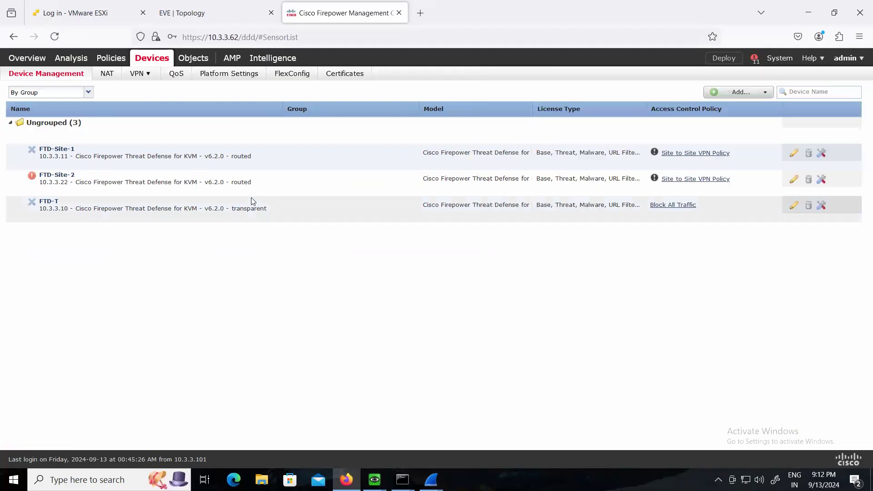
Open FTD-Site-2's interfaces and detect out-of-band interface changes from the device
click(59, 177)
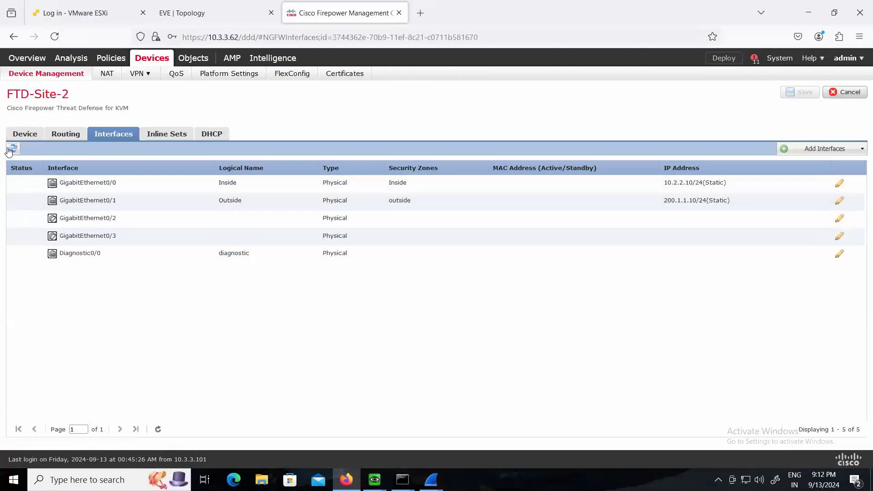
click(13, 149)
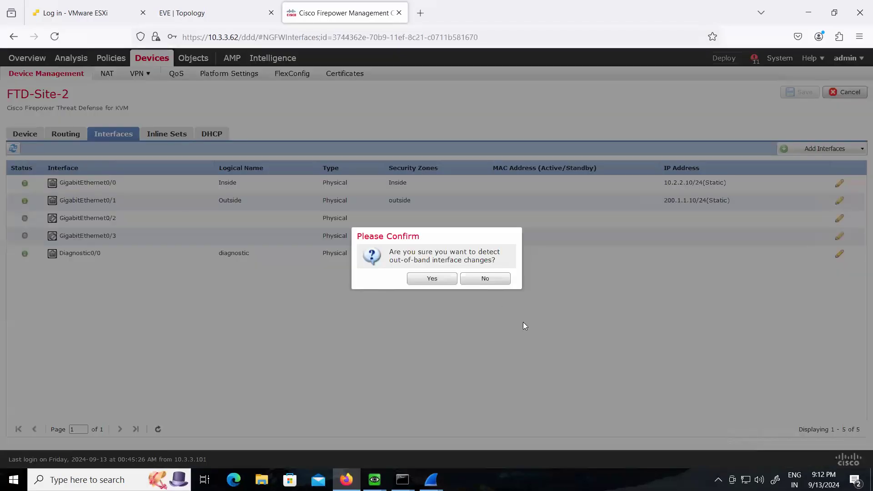
click(433, 278)
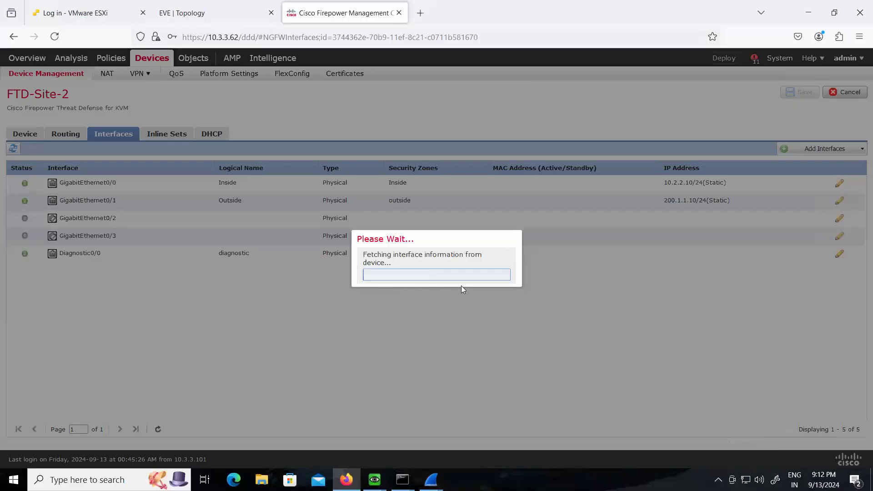
Examine Site-2's live Wireshark capture while FTD-Site-2's interface information is fetched
mouse_move(430, 479)
click(482, 445)
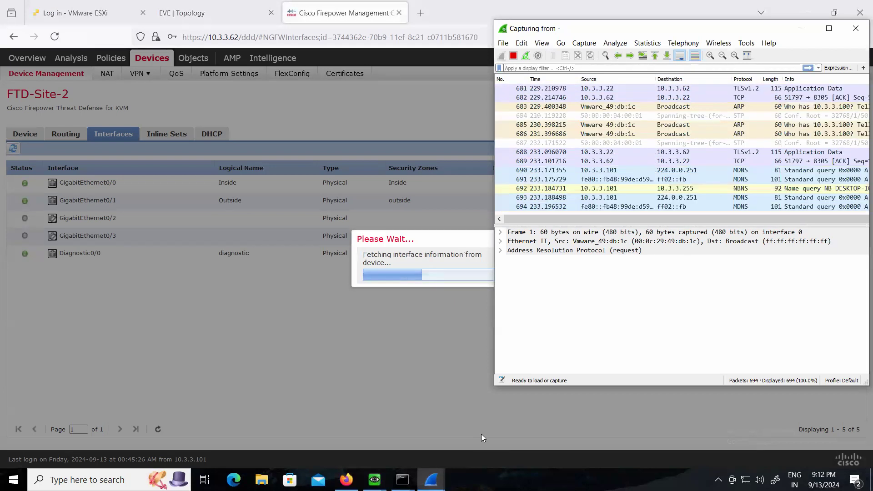
click(481, 434)
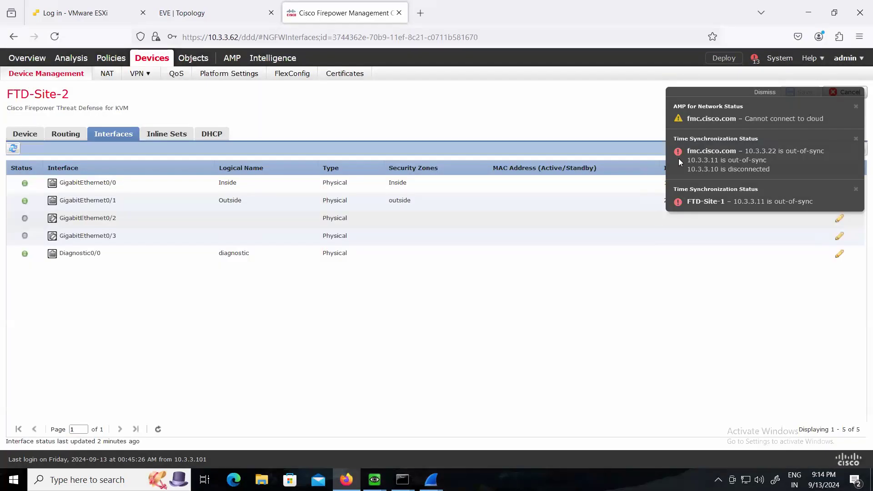
Deploy the policies from the device list to both FTD-Site-1 and FTD-Site-2, and show the deployment progress
click(60, 74)
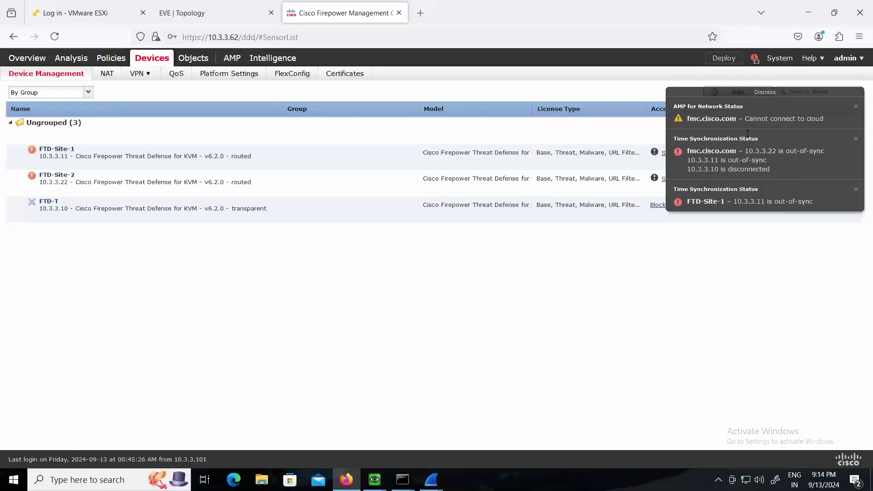
click(717, 61)
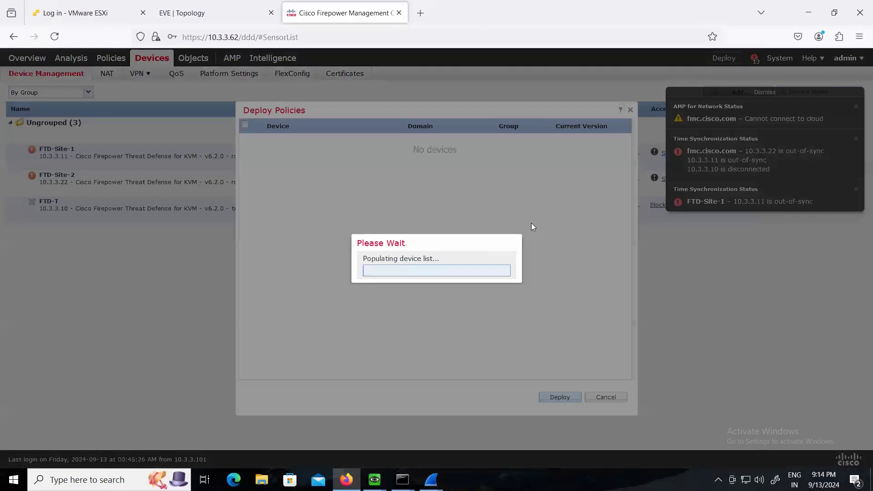
click(245, 125)
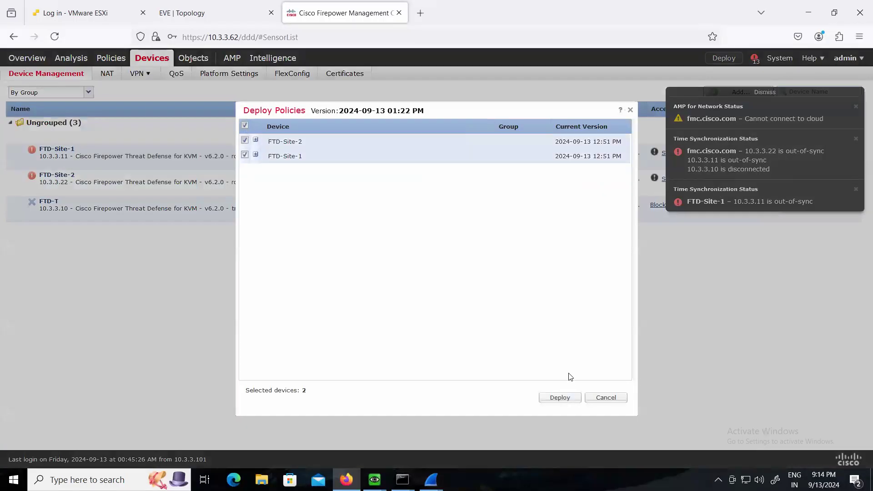
click(560, 398)
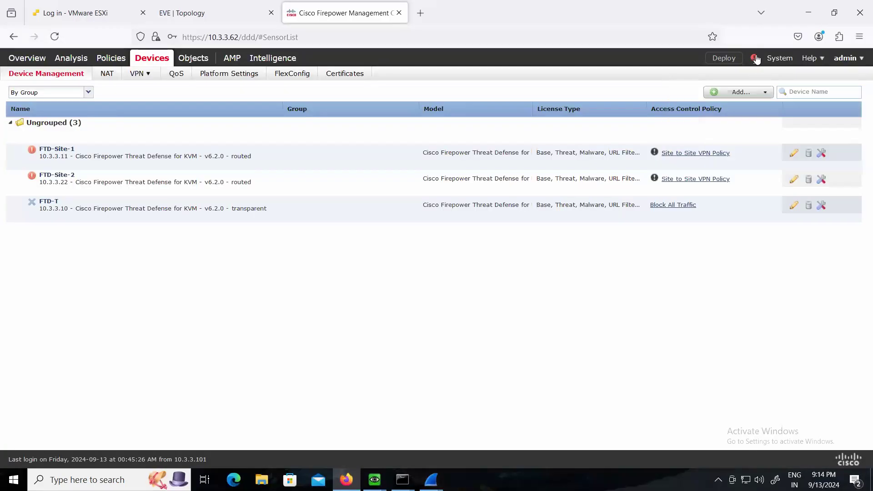
click(755, 59)
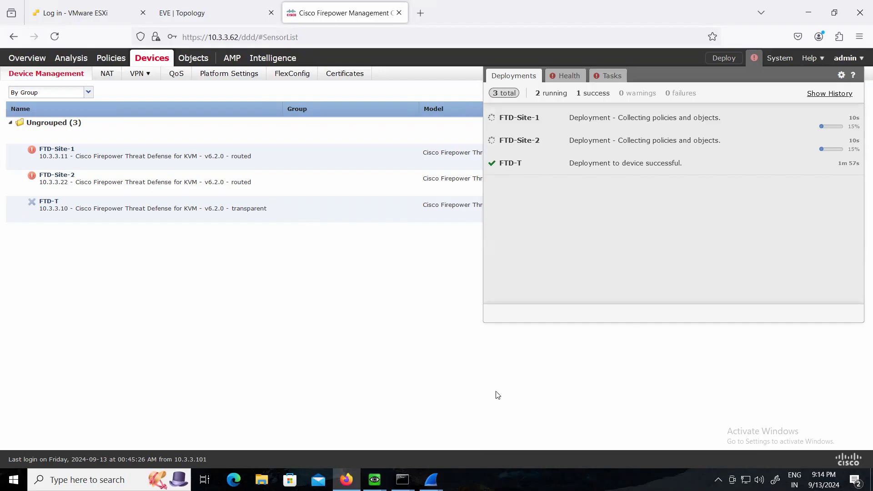
Bring both live Wireshark captures forward and arrange the Site-2 capture window so the deployment status stays in view
click(430, 480)
click(390, 439)
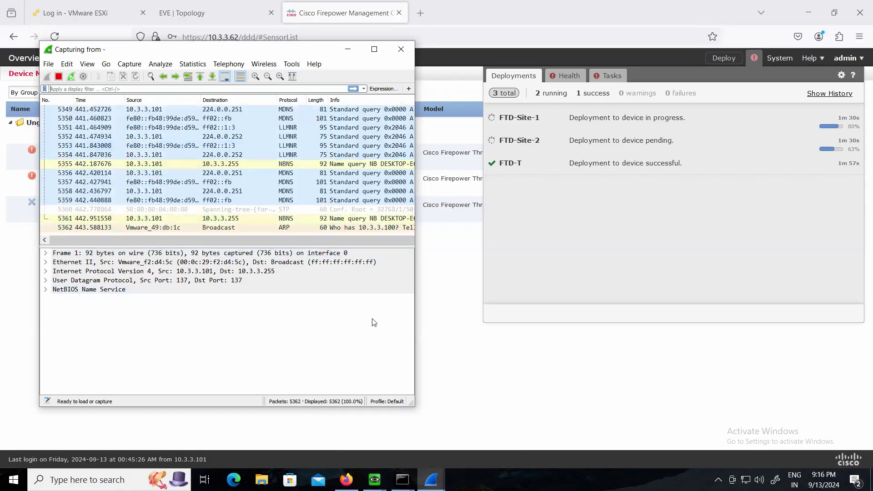
mouse_move(431, 480)
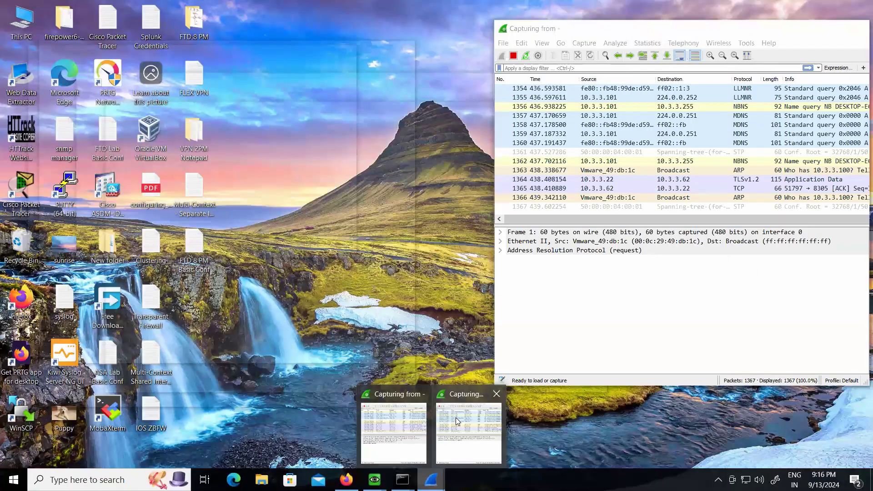
click(455, 418)
drag(617, 35, 529, 89)
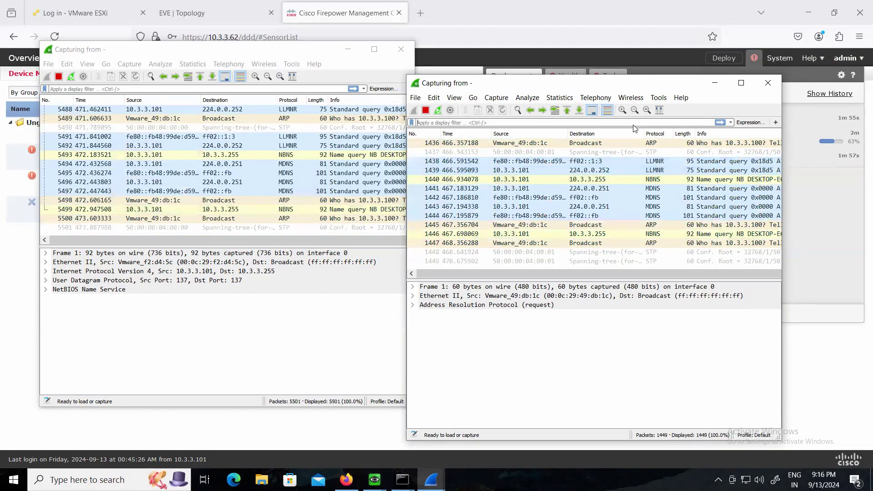
drag(655, 83, 680, 191)
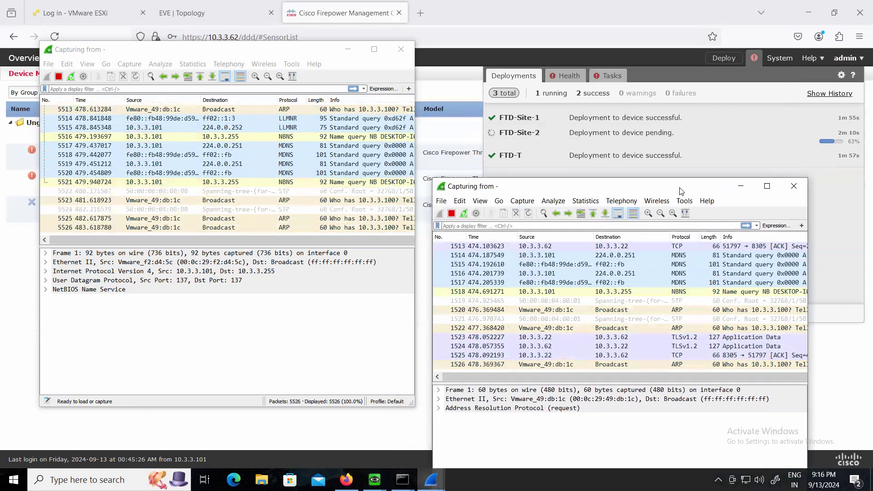
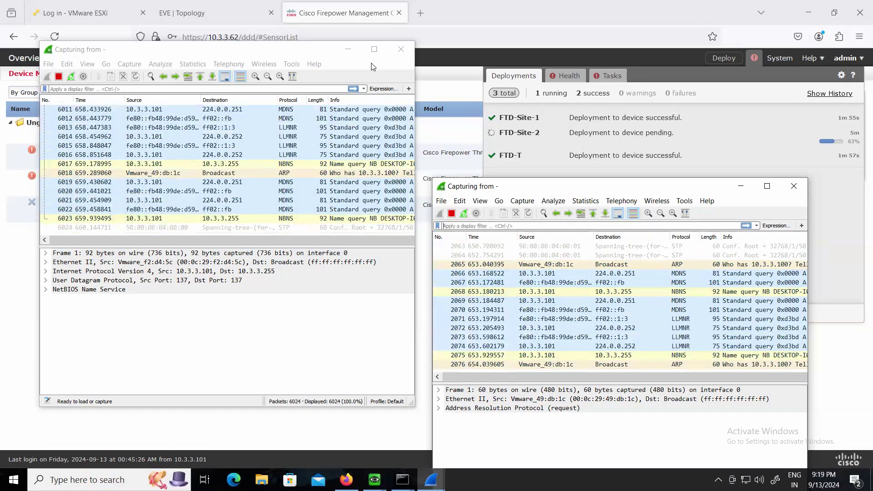
Put the capture windows out of view and check the lab topology and FTD-Site-2's deployment status
click(345, 48)
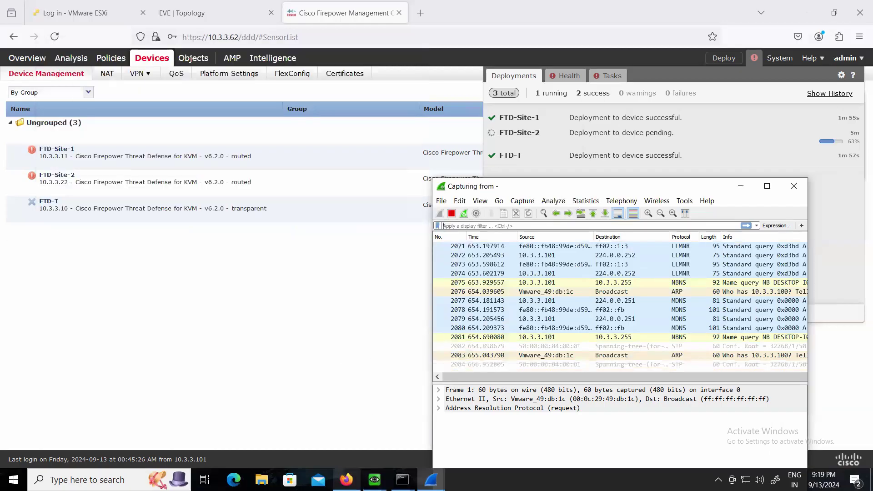
mouse_move(347, 480)
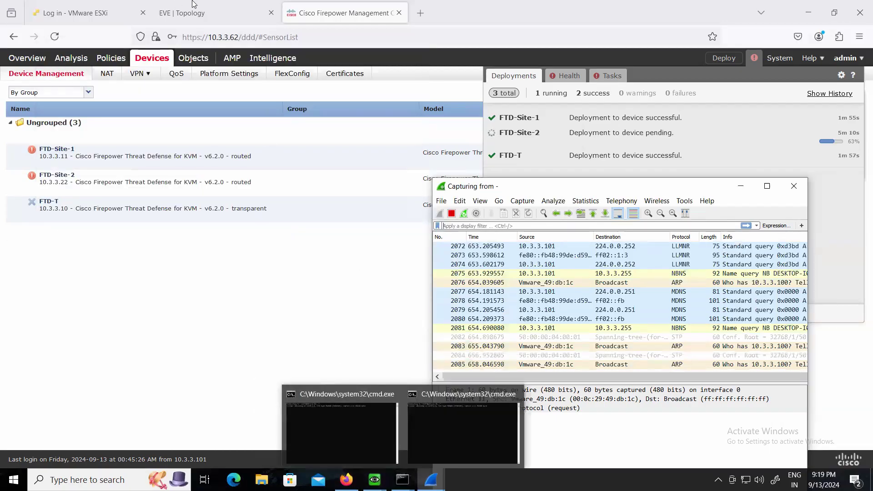
click(192, 17)
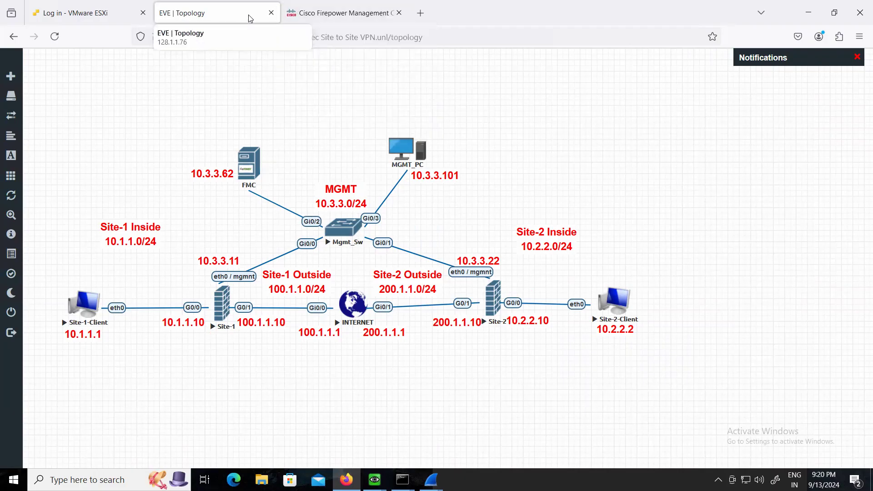
click(324, 14)
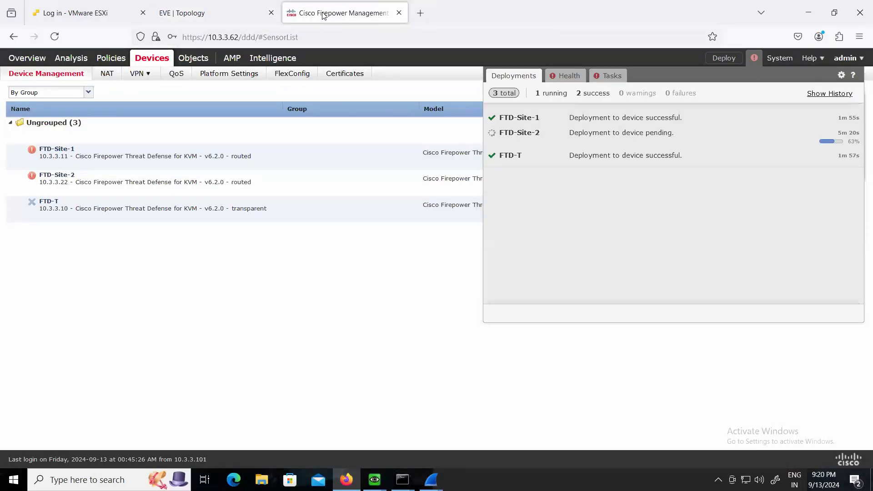
click(228, 10)
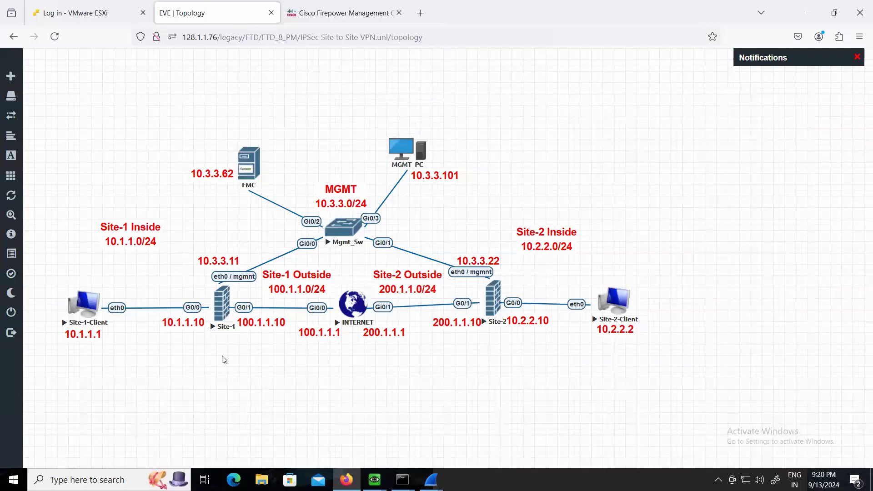
click(332, 14)
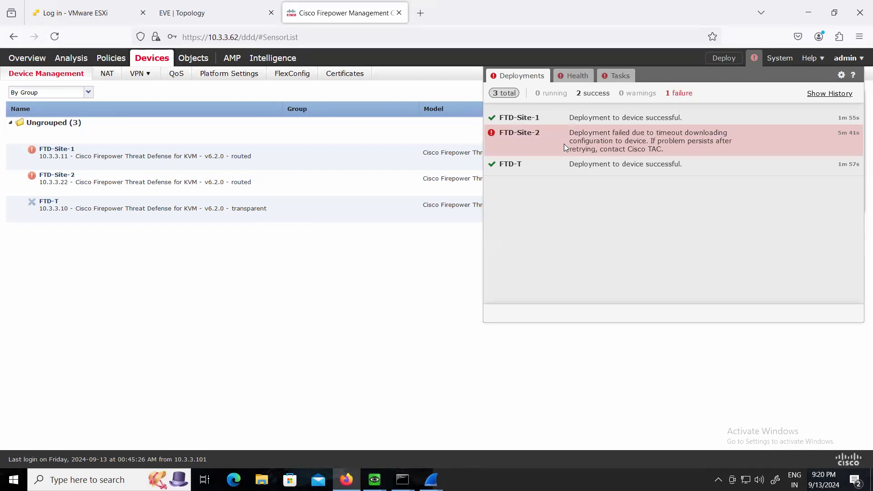
Redeploy the policies to FTD-Site-2 and show the deployment progress
click(716, 61)
click(720, 61)
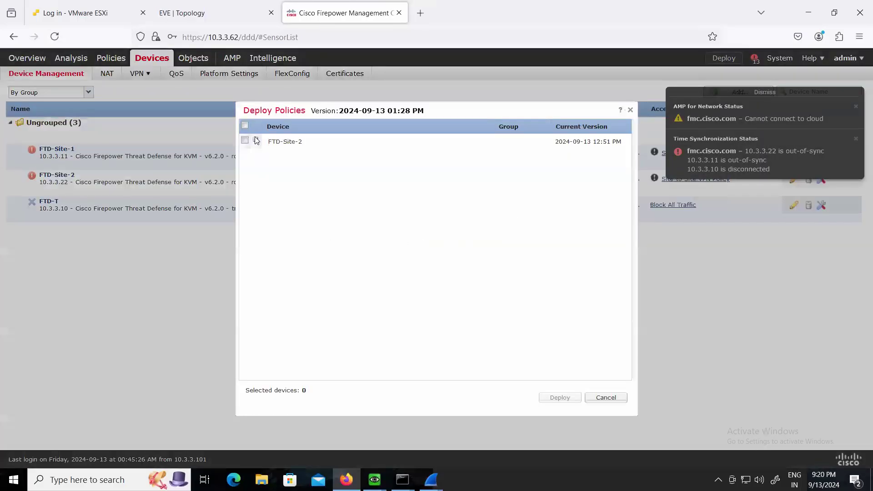
click(245, 140)
click(564, 397)
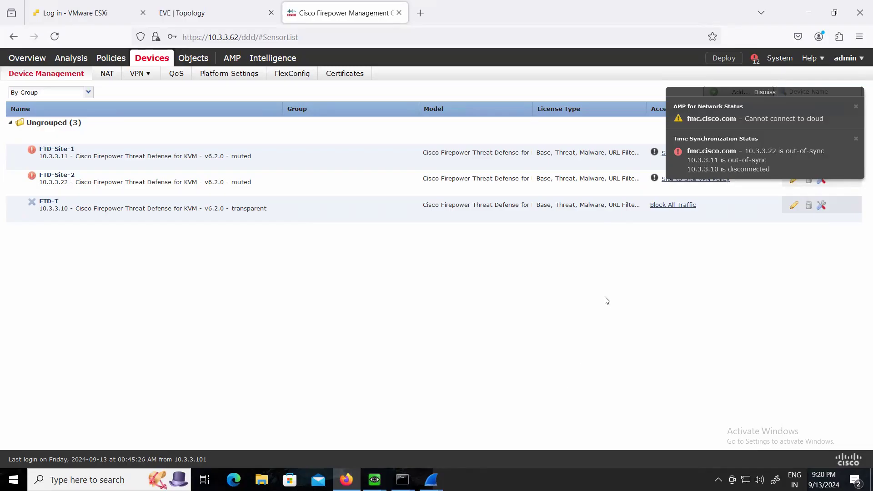
click(754, 58)
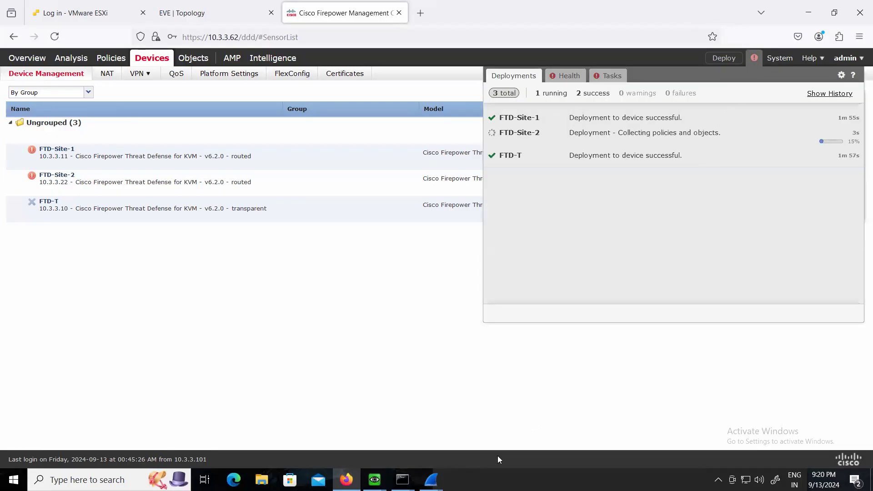
Open consoles for Site-1-Client, Site-2-Client and the INTERNET router from the EVE topology, and bring the terminal up beside the deployment status
click(179, 13)
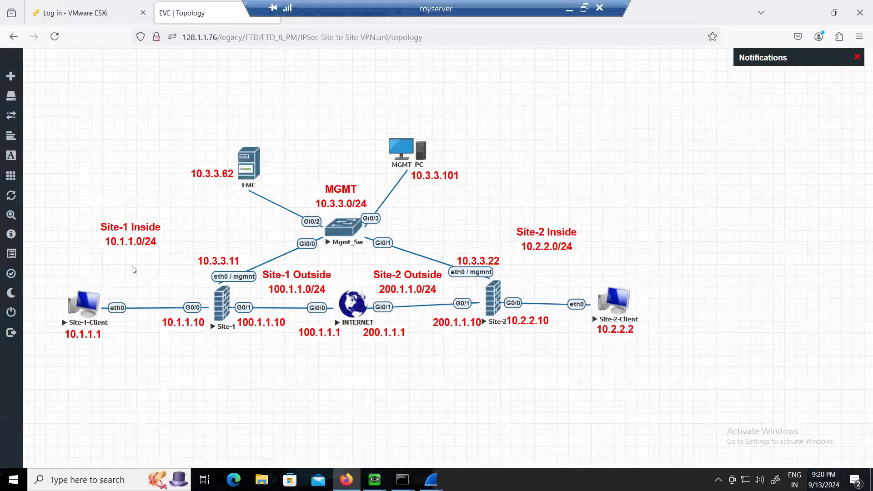
click(87, 318)
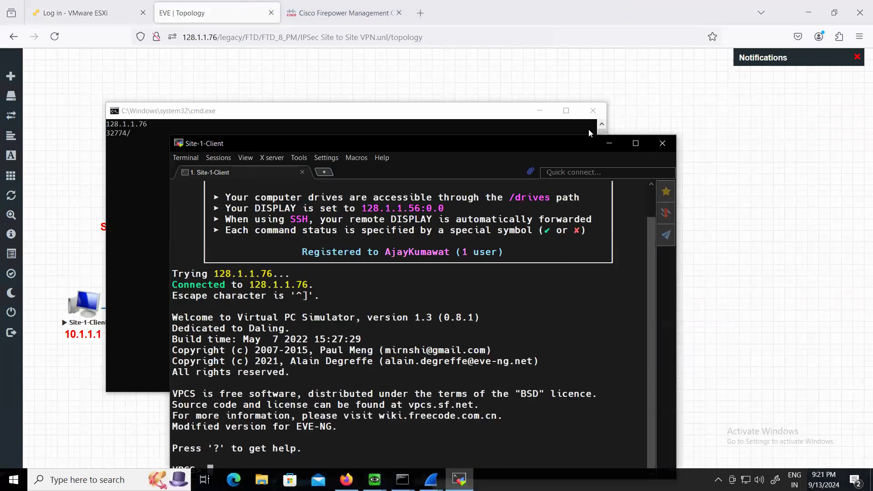
click(538, 112)
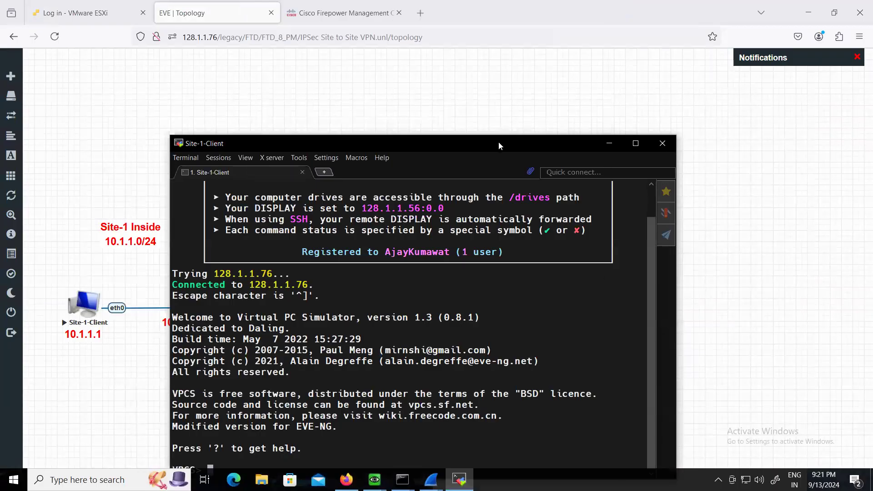
drag(498, 142, 332, 48)
click(646, 227)
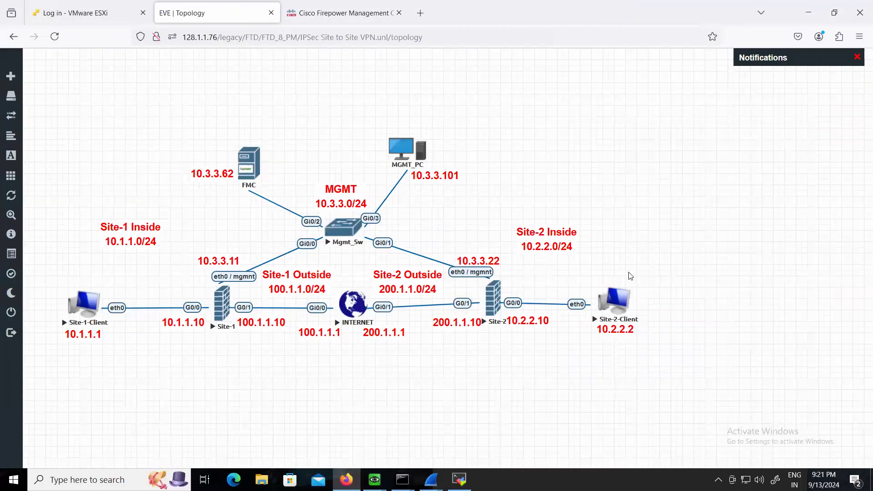
click(623, 301)
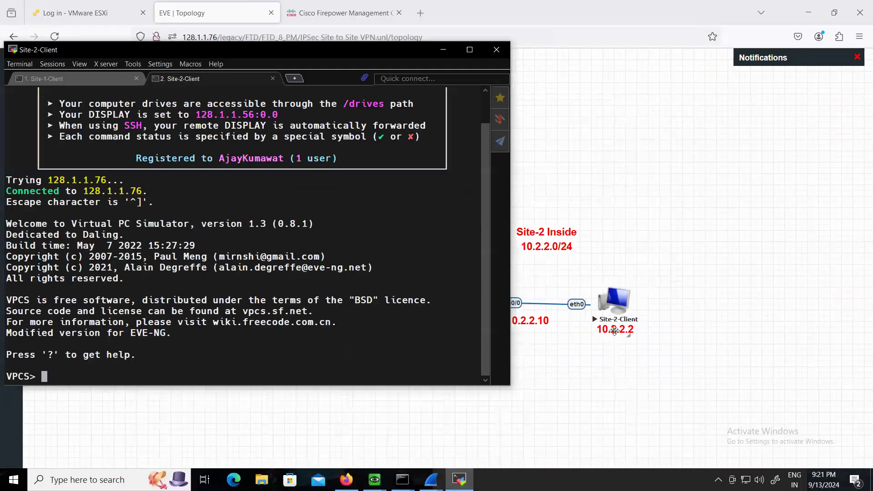
click(639, 213)
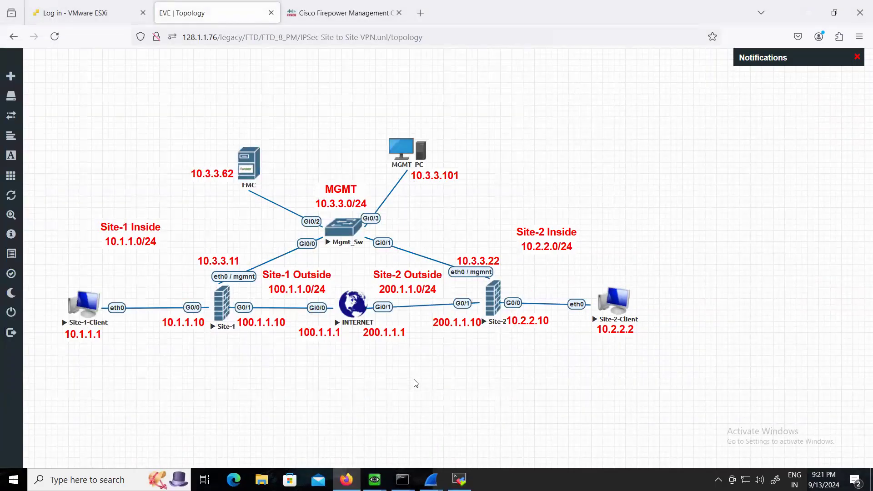
click(352, 301)
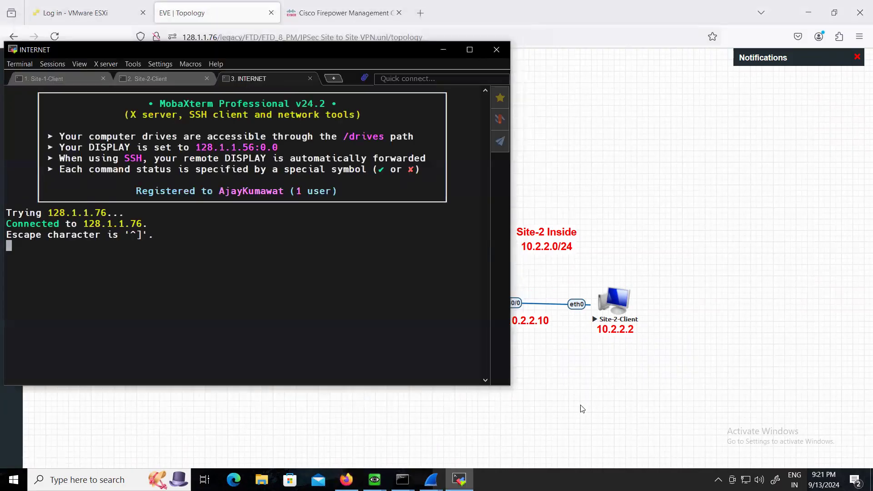
click(589, 407)
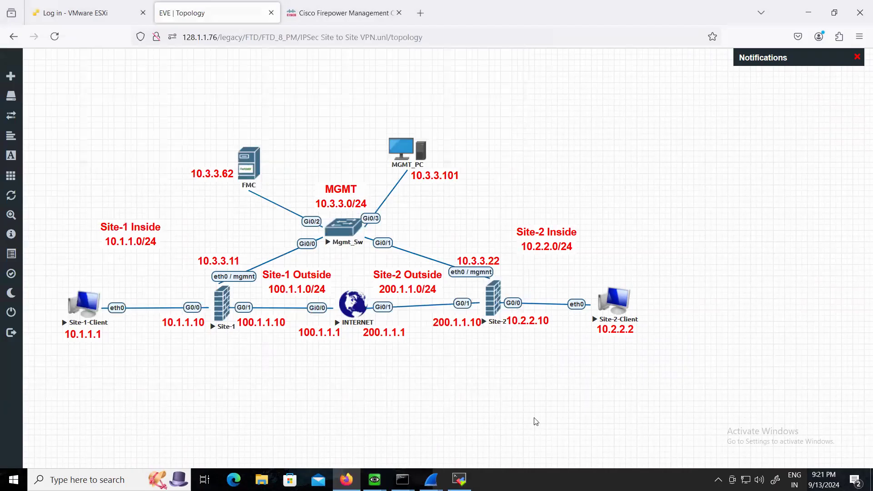
click(288, 14)
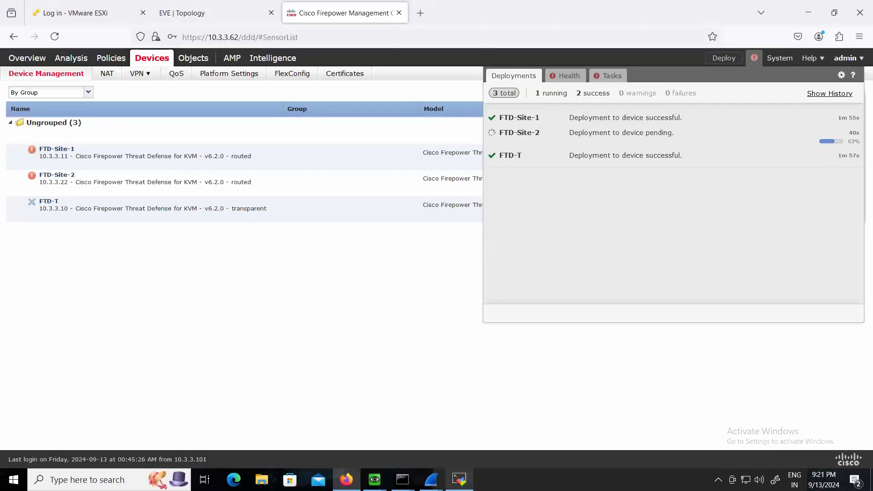
click(459, 479)
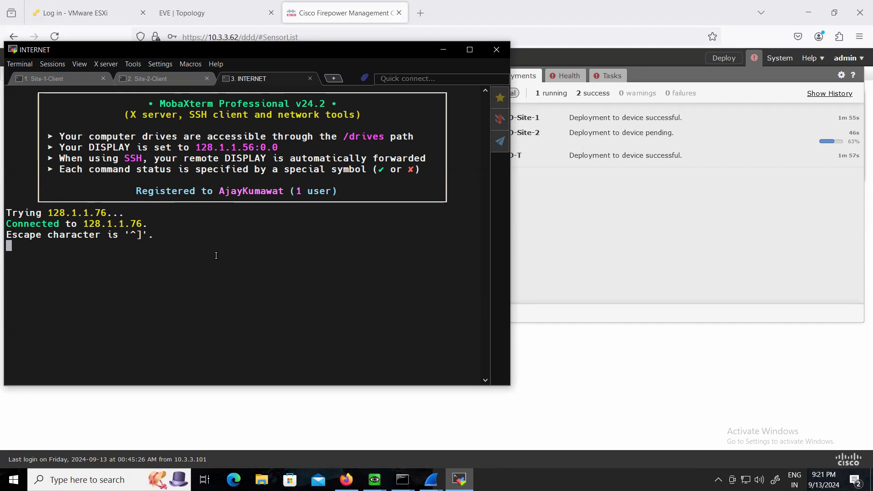
text(em)
key(Return)
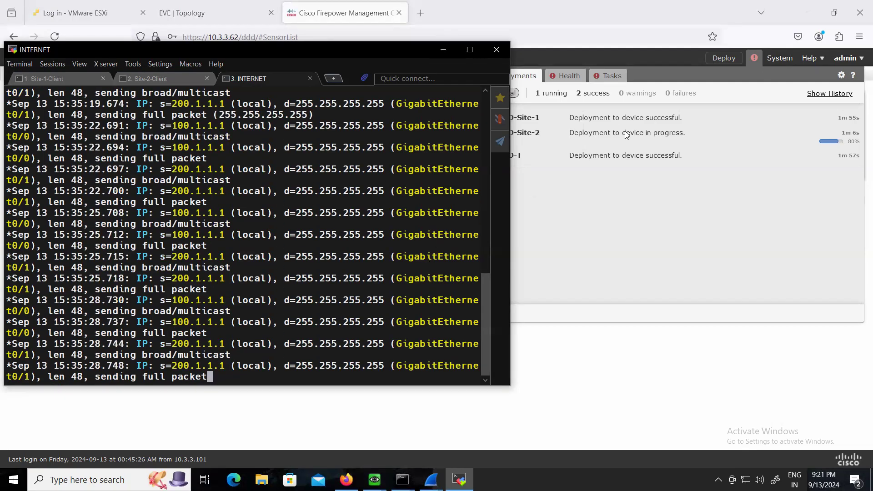
text(em)
key(Return)
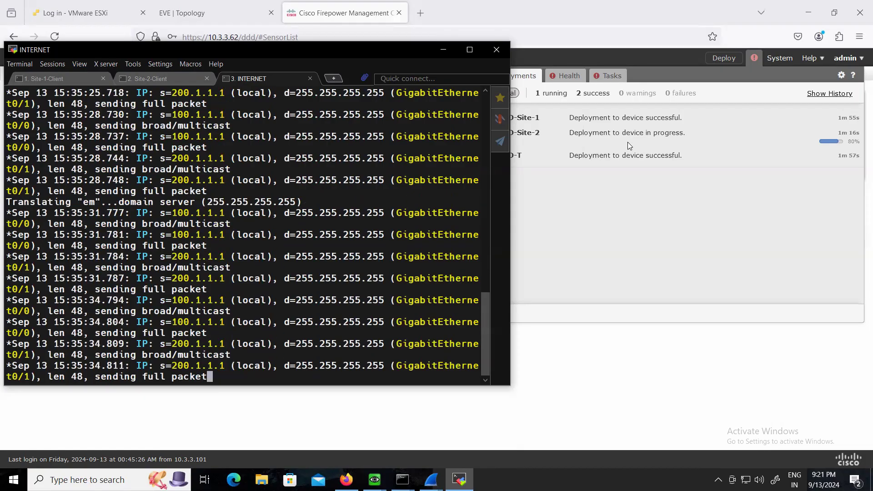
key(Return)
key(Return)
key(Return)
key(Return)
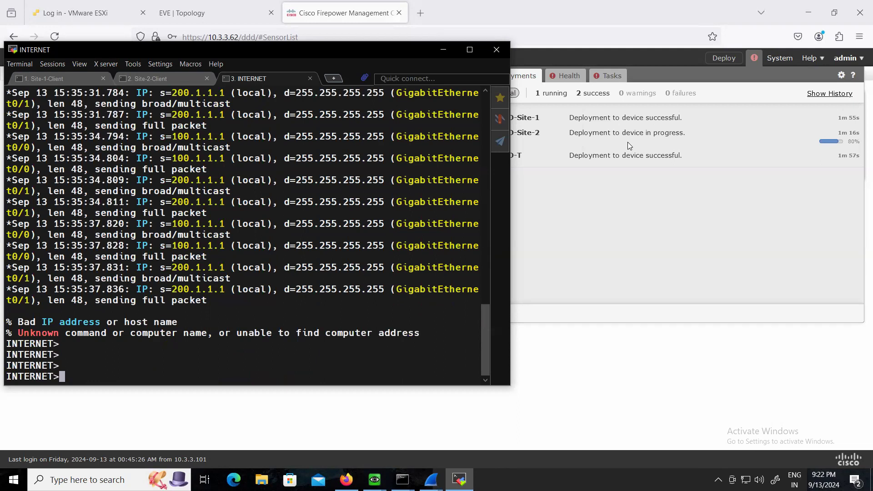
Enter privileged mode on the INTERNET router with "en" and turn off all debugging with "u all"
text(en)
key(Return)
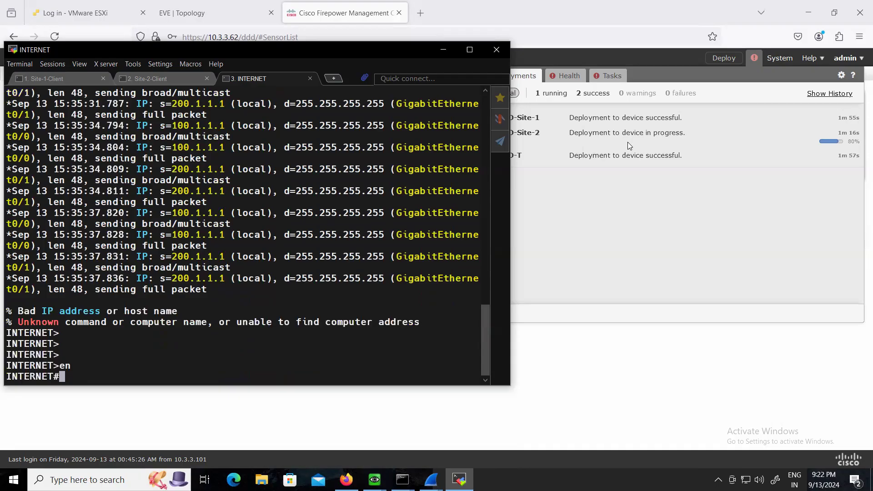
text(u all)
key(Return)
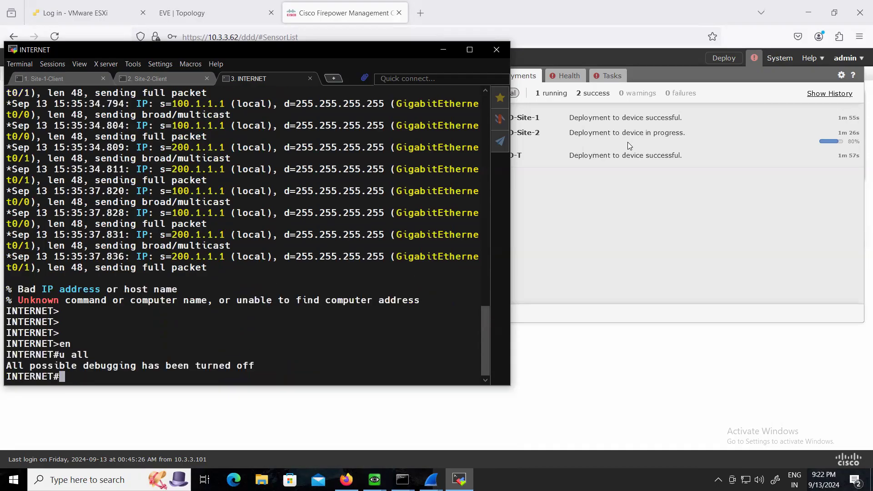
Assign Site-1-Client the address 10.1.1.1 with mask 255.255.255.0 and gateway 10.1.1.10
click(64, 79)
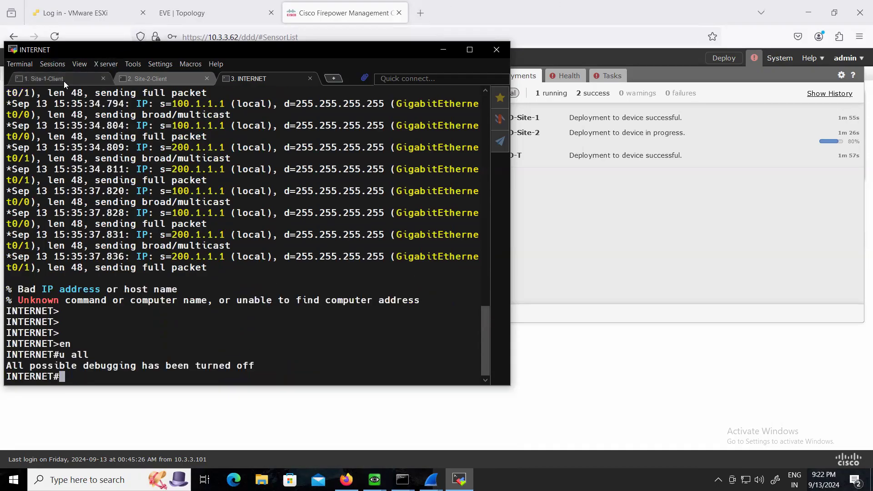
text(ip 10.1.1.1)
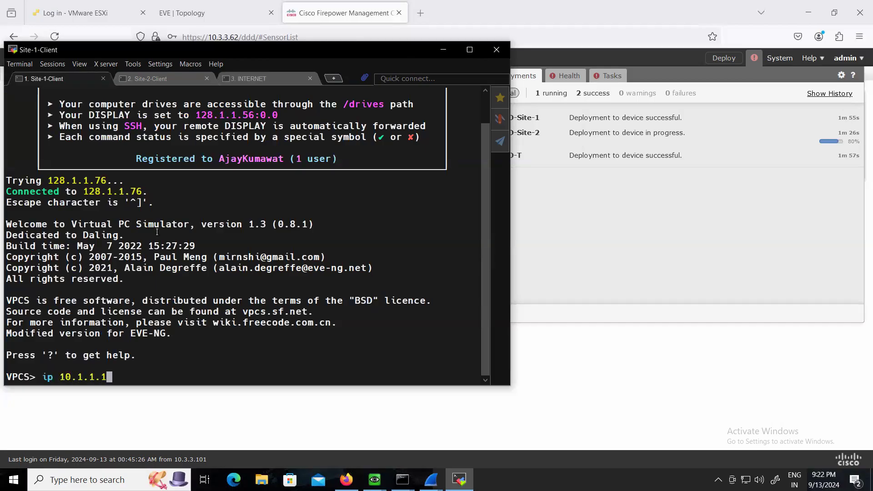
text( 255.255)
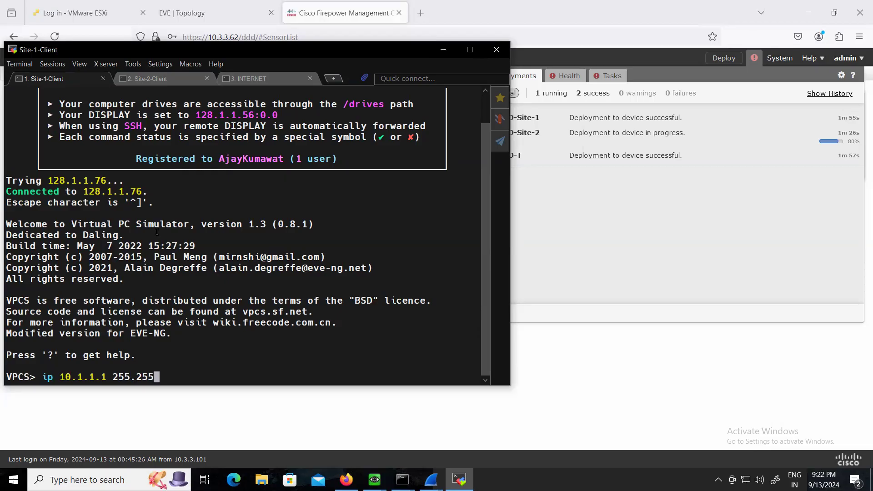
text(.255.0 10.1.1.10)
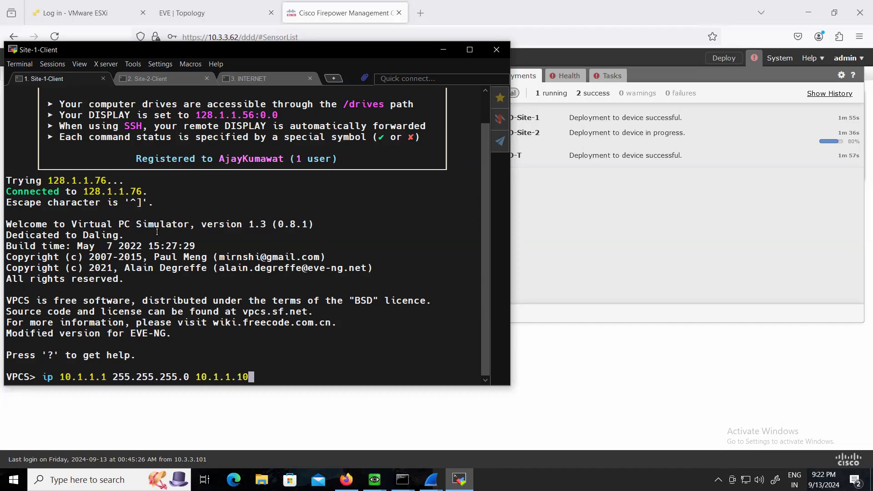
key(Return)
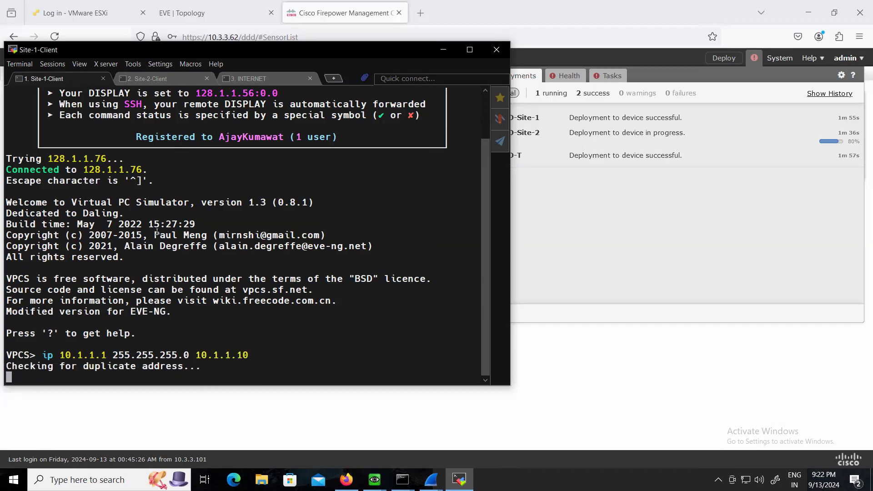
Assign Site-2-Client the address 10.2.2.2 with mask 255.255.255.0 and gateway 10.2.2.10, and check the addressing on both clients
click(145, 78)
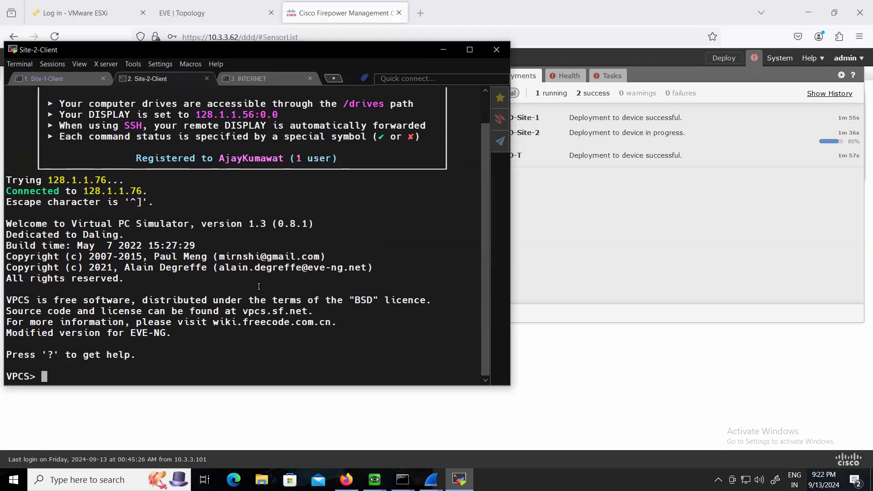
text(ip )
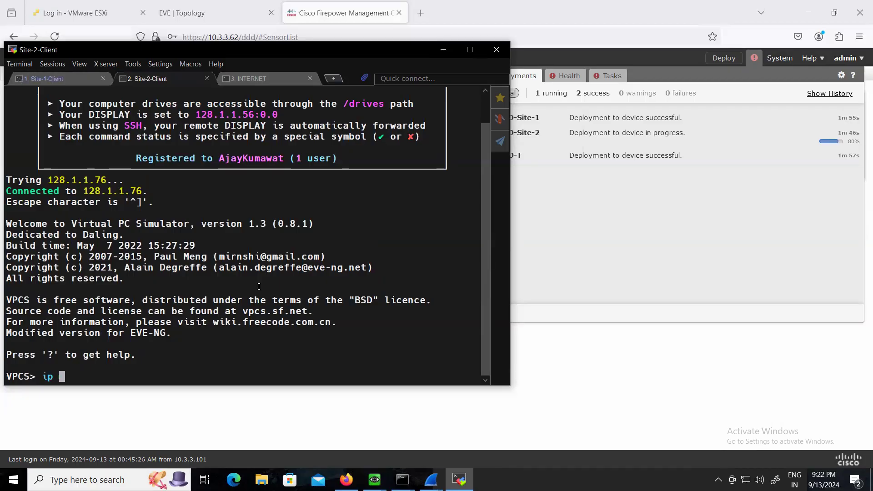
text(10.2.2.2 255.255.255.0)
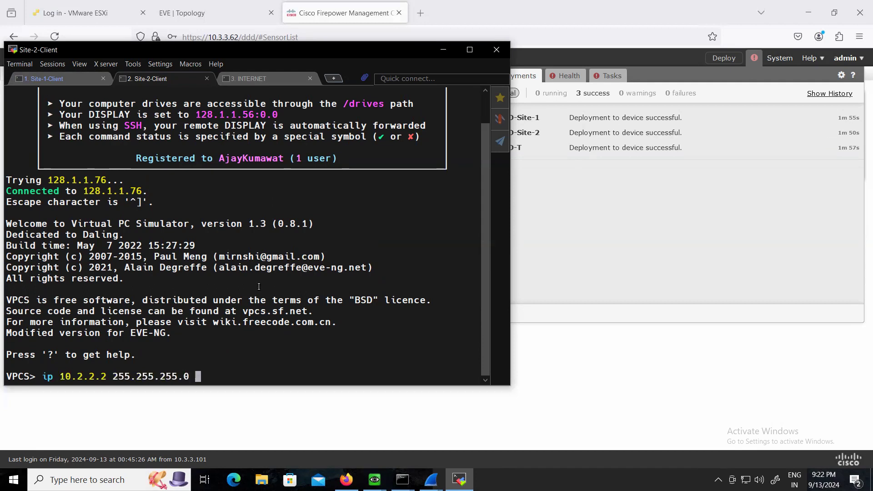
text( 10.2.2.10)
key(Return)
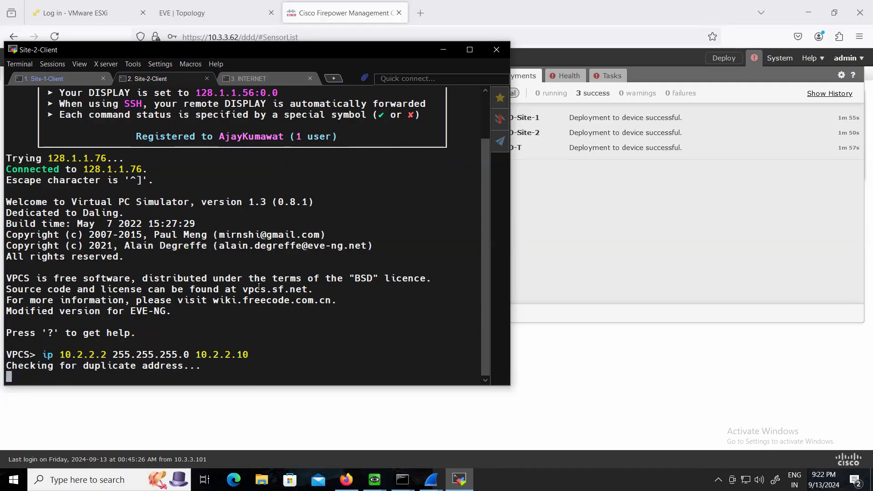
click(66, 76)
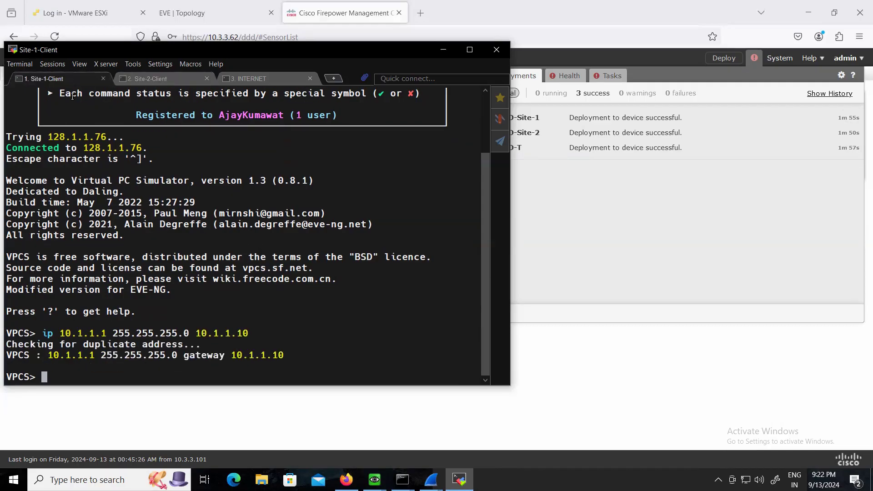
click(160, 77)
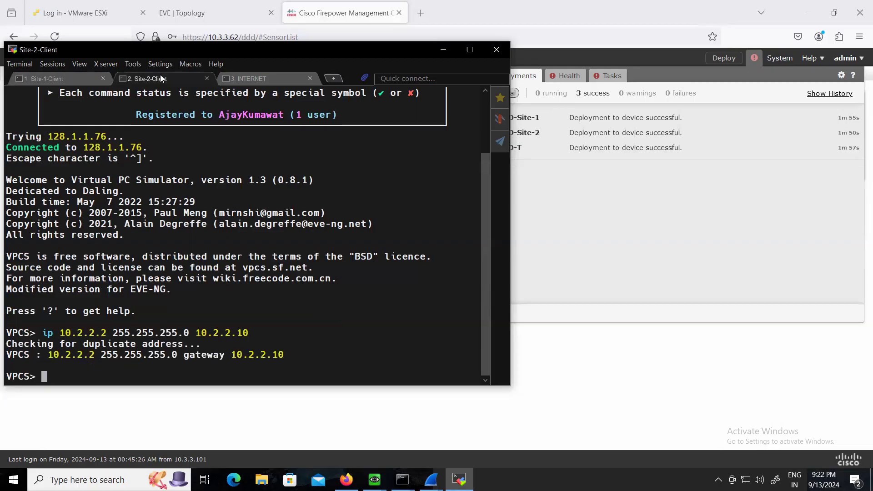
Switch to the EVE topology and start a packet capture on interface G0/1 of the Site-2 firewall
click(56, 79)
click(521, 284)
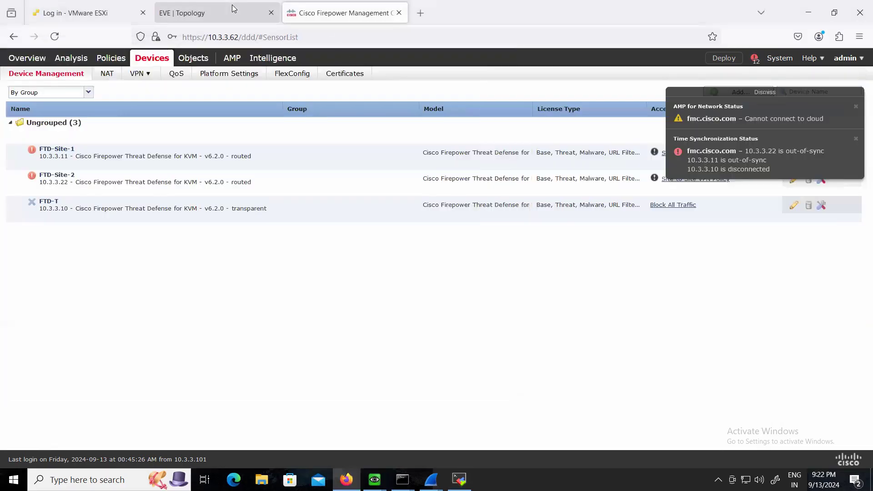
click(205, 12)
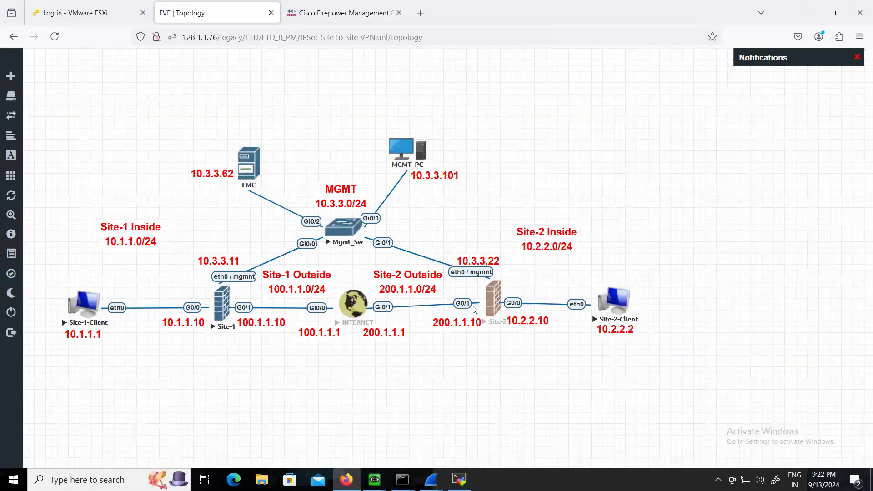
click(482, 307)
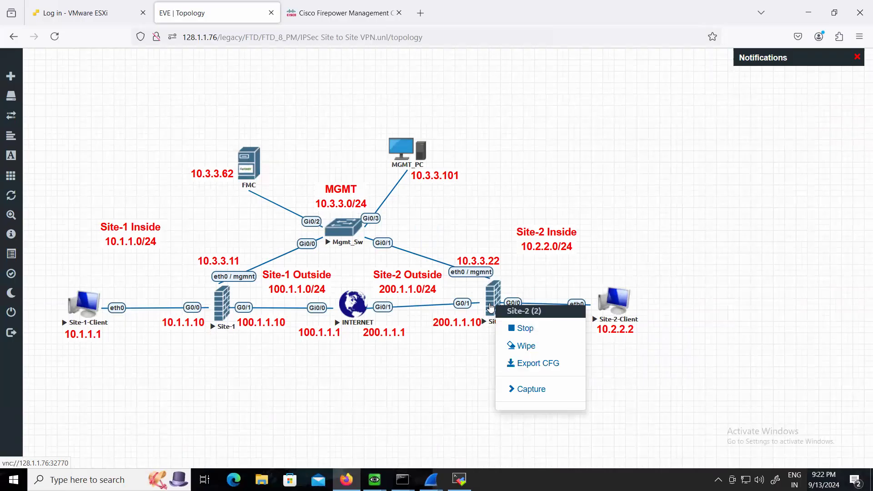
click(552, 388)
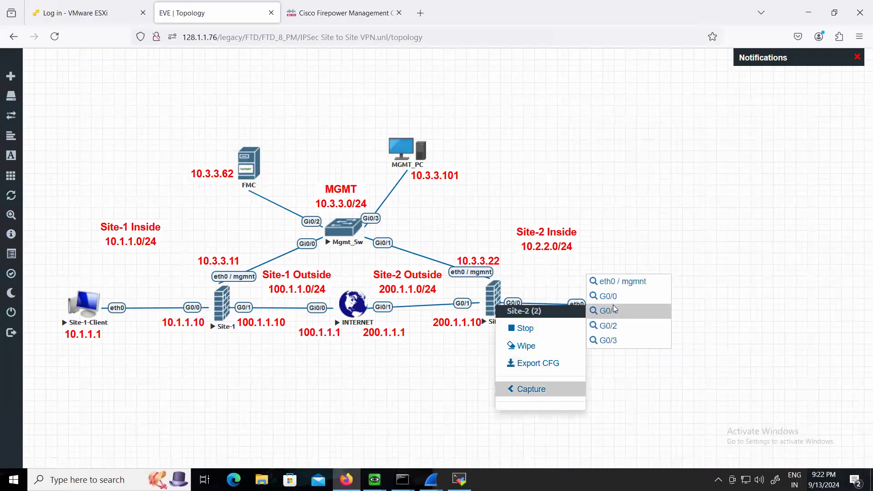
click(609, 311)
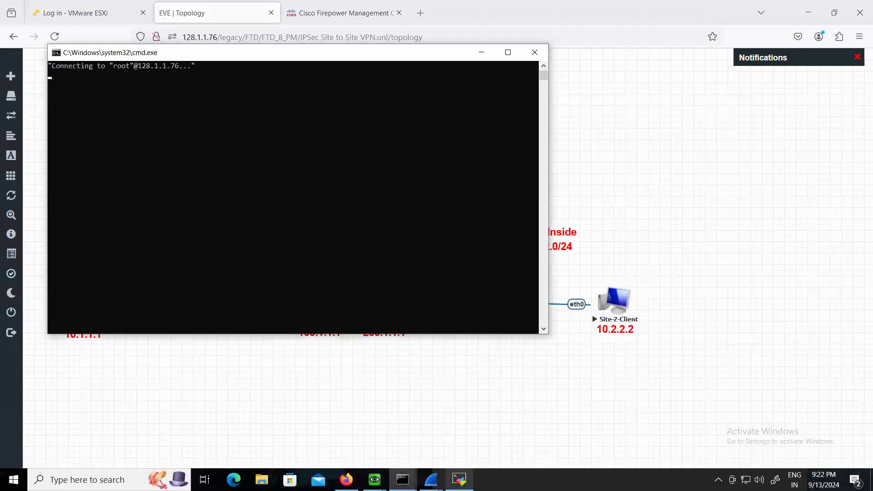
Quit the old Wireshark captures without saving, keep the new Site-2 capture open, and minimise the command window
mouse_move(431, 479)
click(459, 394)
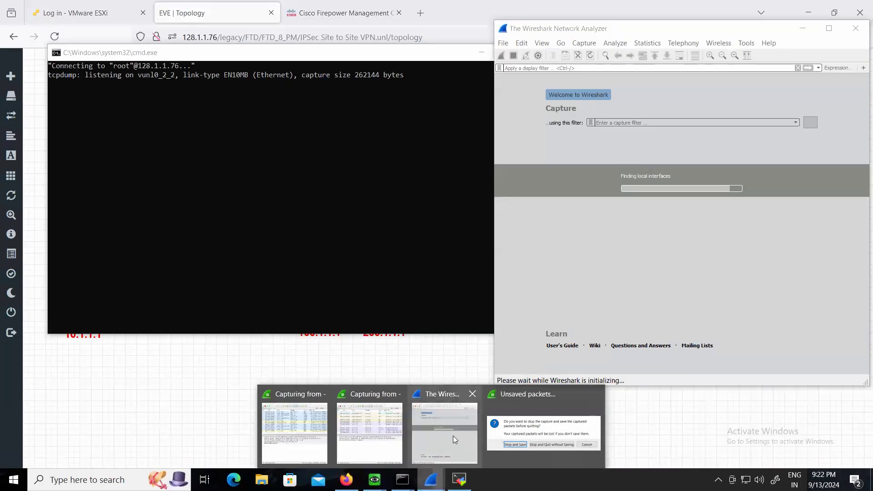
click(515, 432)
click(460, 254)
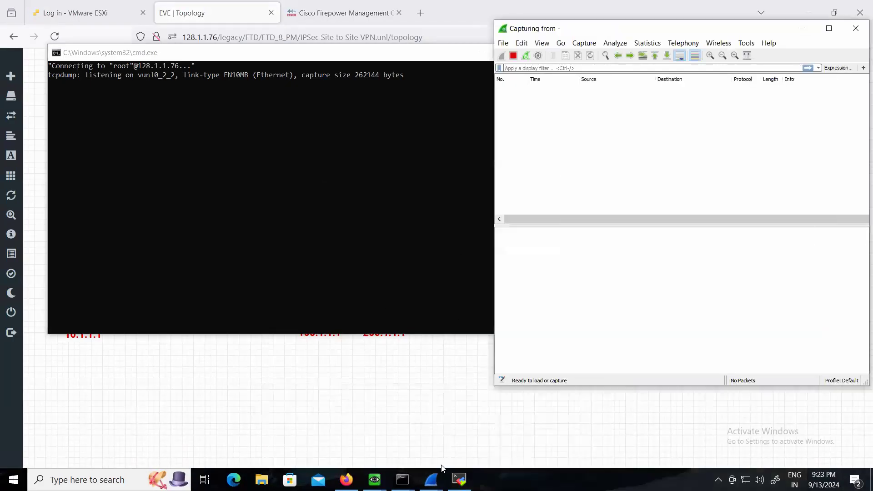
mouse_move(430, 479)
click(391, 425)
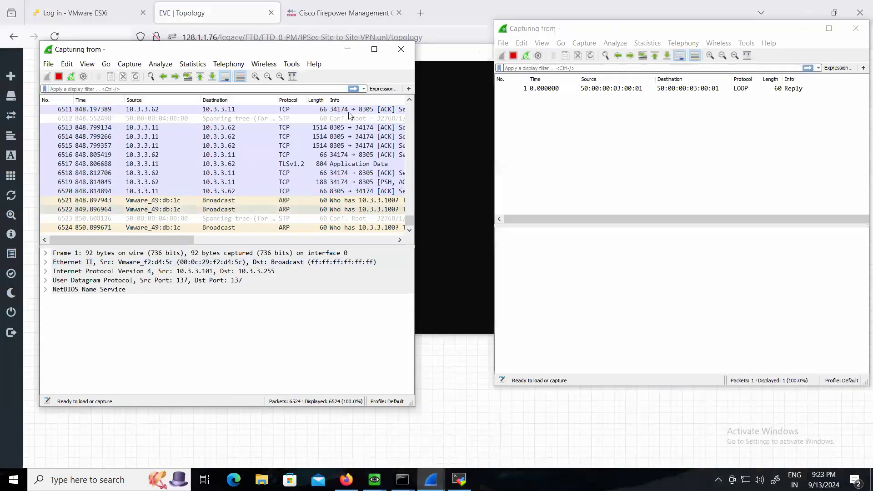
click(394, 48)
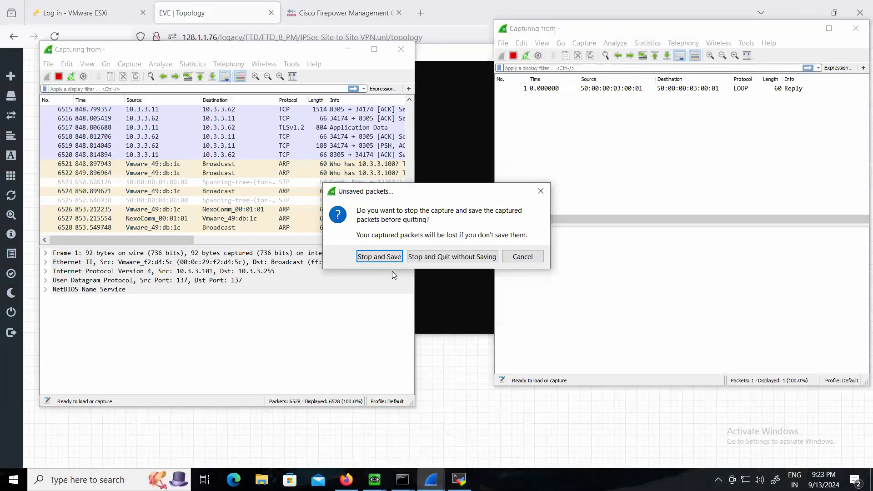
click(429, 257)
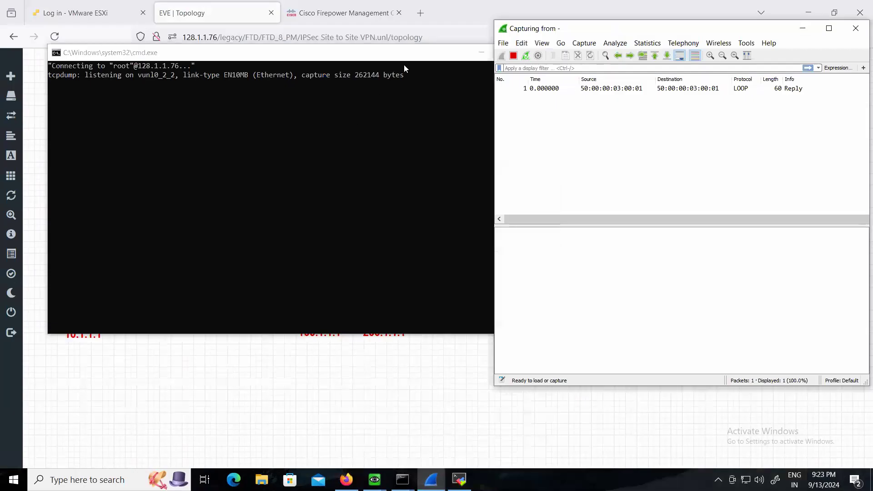
click(435, 65)
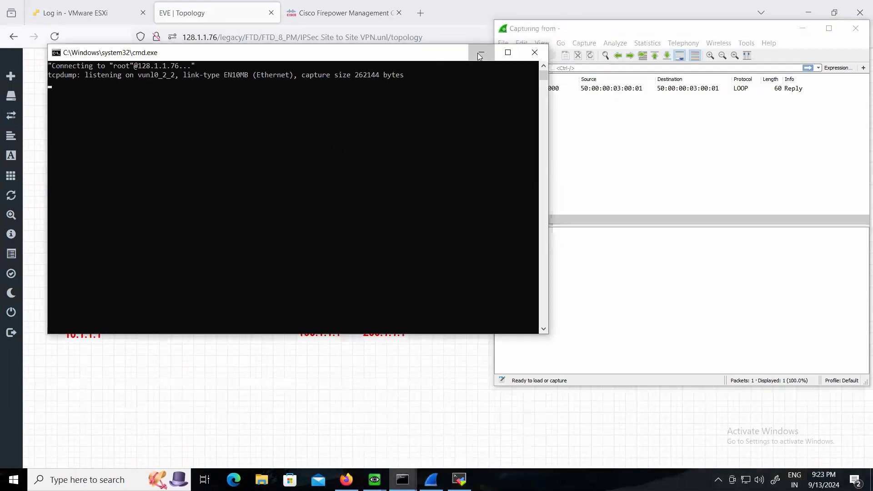
click(481, 53)
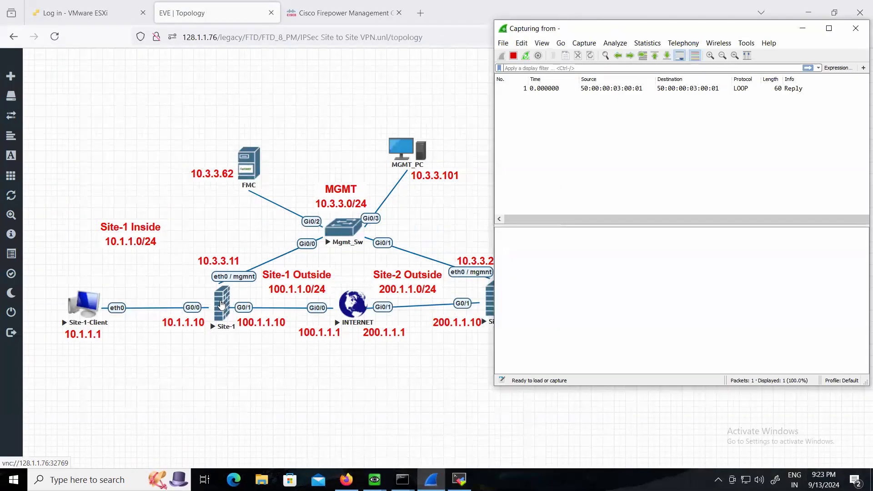
Ping Site-2's outside address 200.1.1.10 from the Site-1 firewall console, then minimise the console
click(374, 479)
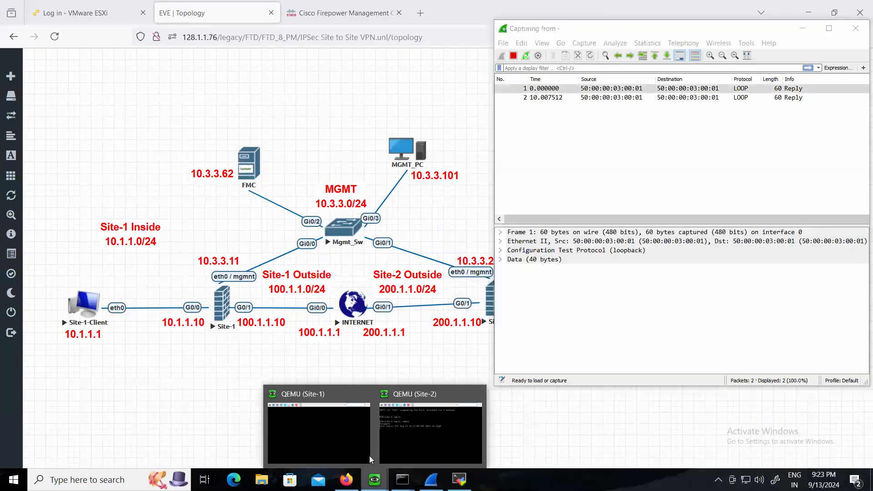
click(329, 422)
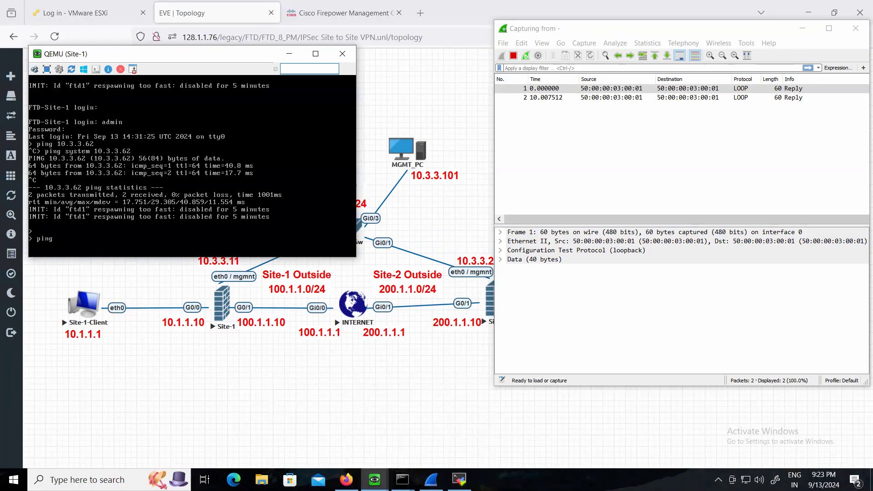
text(200.1.1.10)
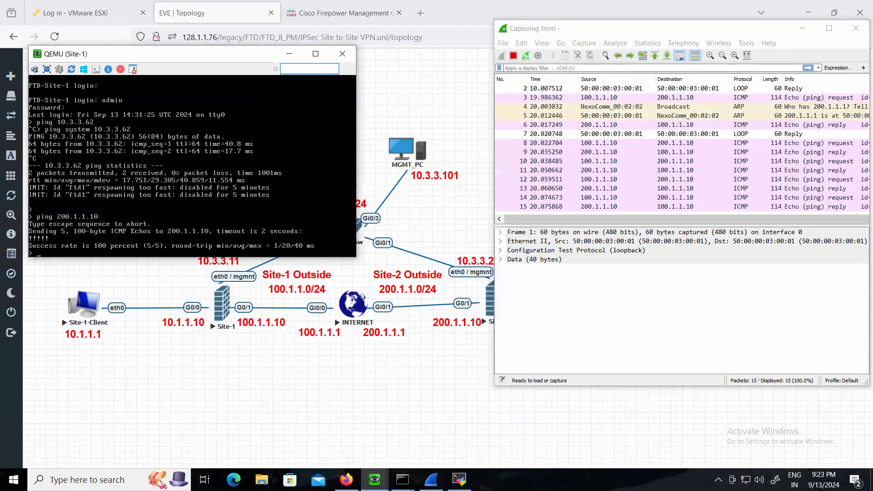
click(288, 54)
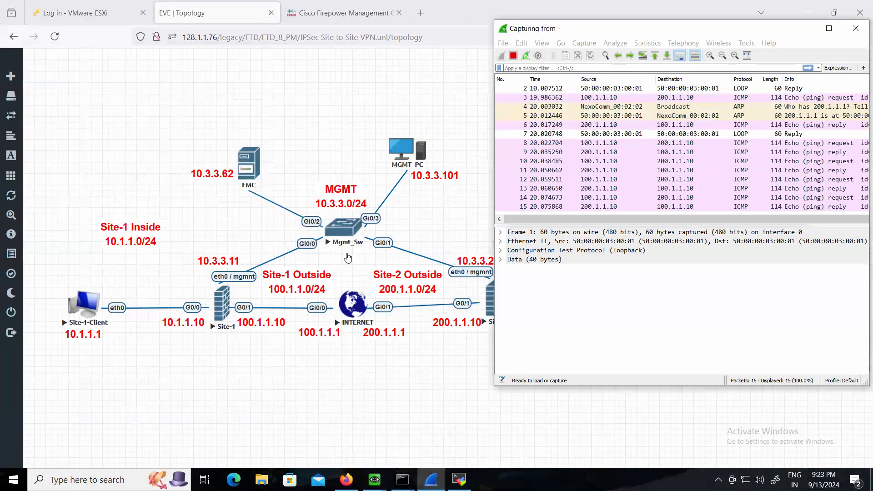
Ping the gateway 10.1.1.10 from Site-1-Client and stop the ping after a few replies
click(431, 480)
click(431, 480)
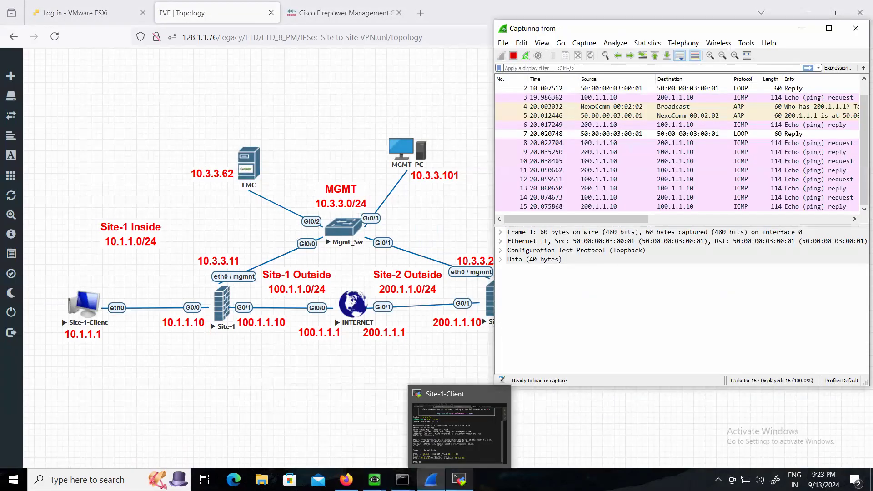
mouse_move(404, 471)
click(459, 479)
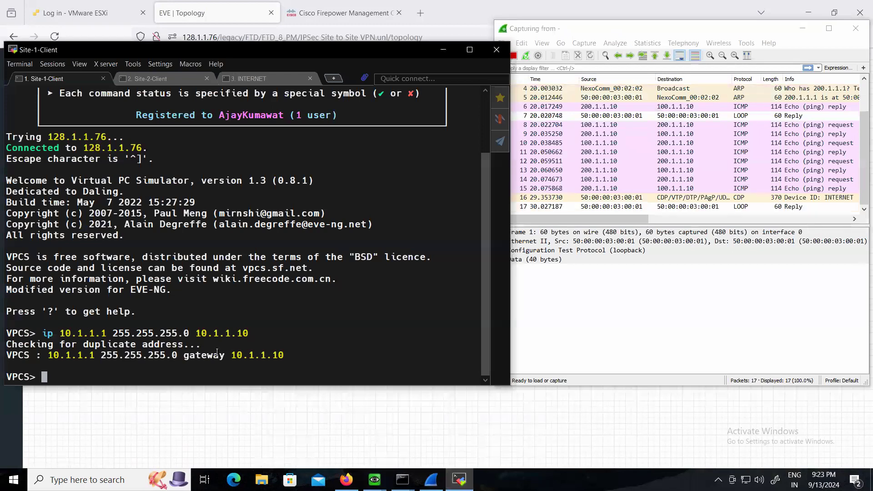
text(ping 10.1.1.10)
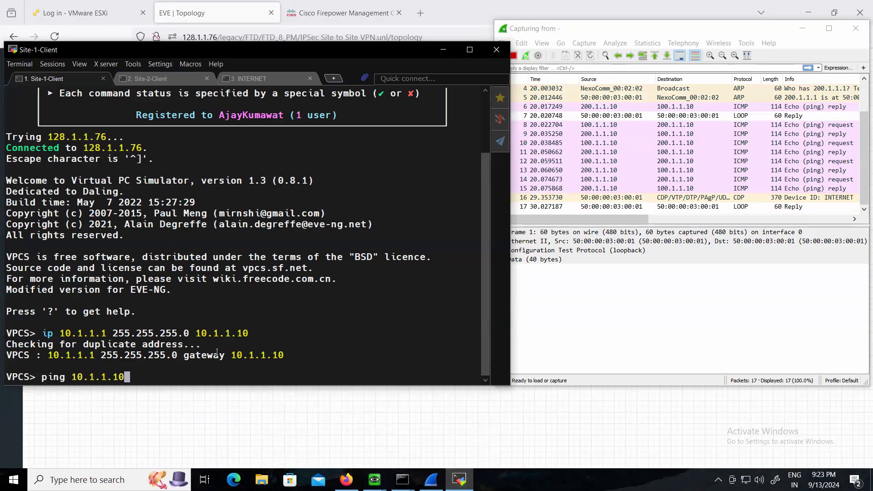
key(Return)
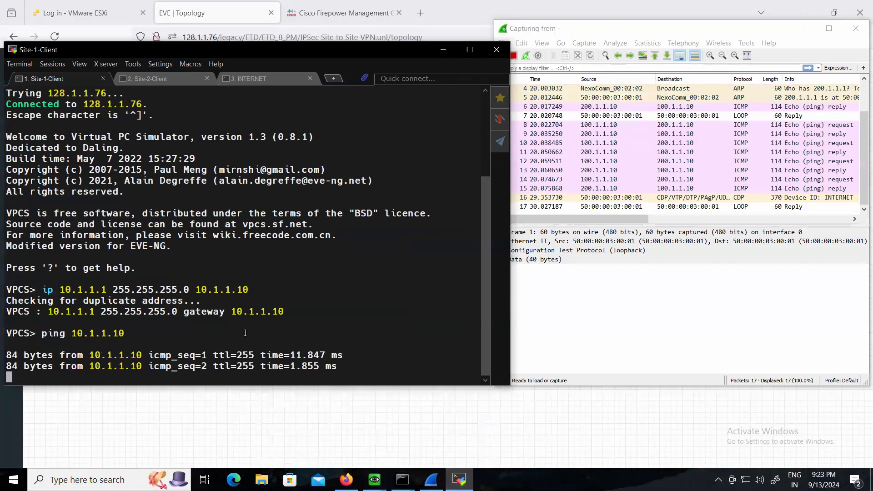
key(ctrl+c)
Ping the gateway 10.2.2.10 from Site-2-Client and stop the ping after a few replies
click(161, 81)
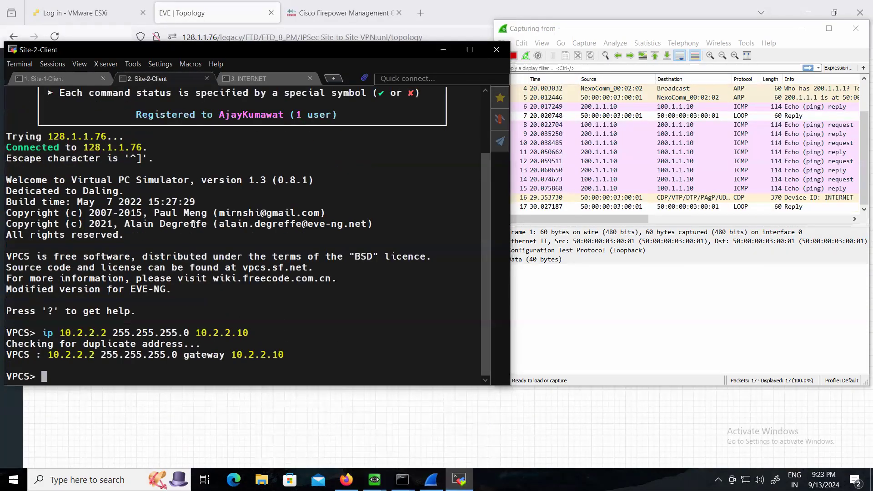
text(ping )
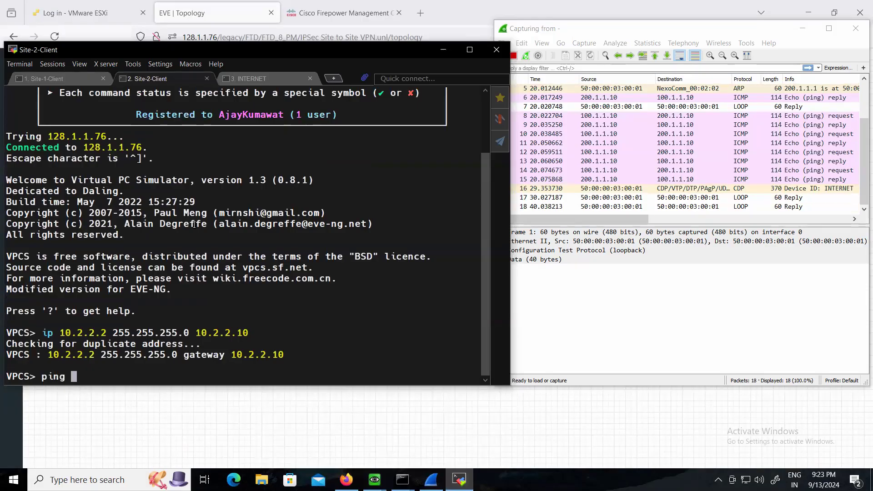
text(10.2.2.10)
key(Return)
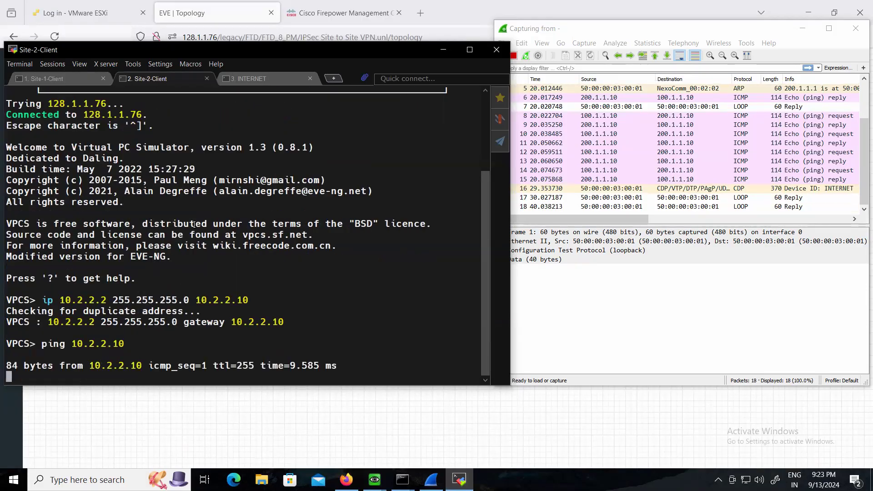
key(ctrl+c)
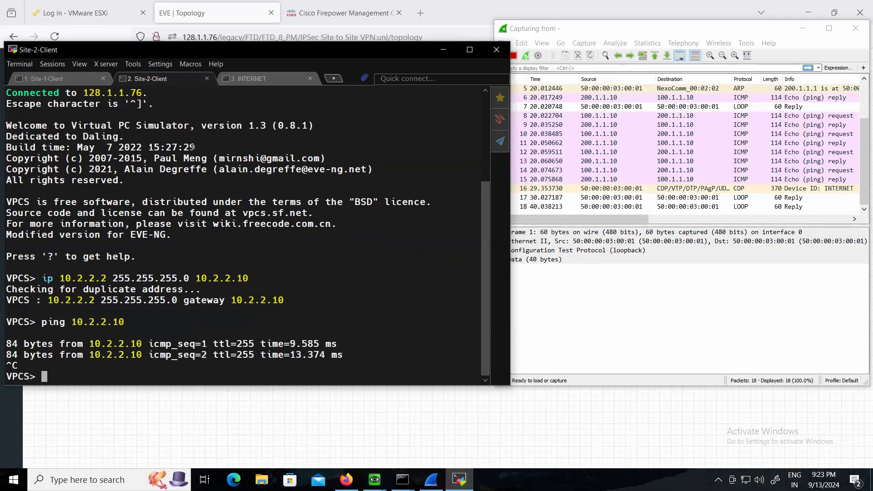
Ping 10.2.2.2 from Site-1-Client to send traffic into the tunnel, and examine the ISAKMP and ESP packets in the capture
click(54, 80)
text(ping 10.2.2.2)
key(Return)
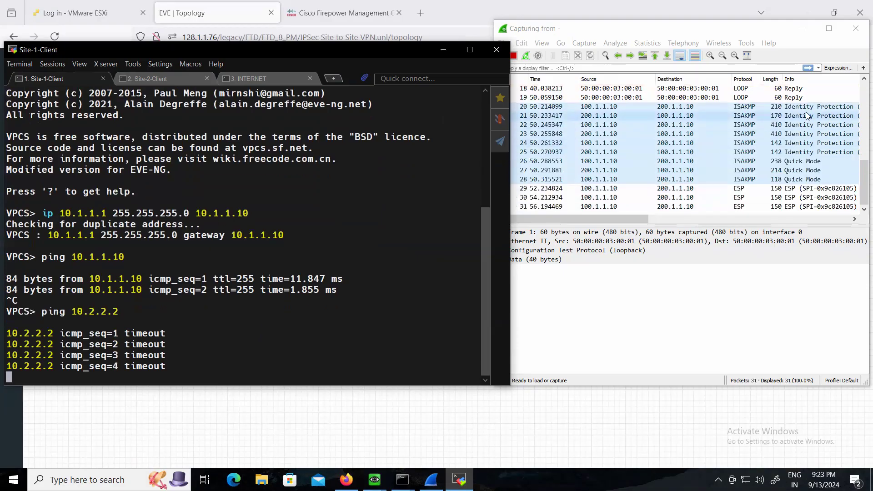
drag(646, 219, 668, 219)
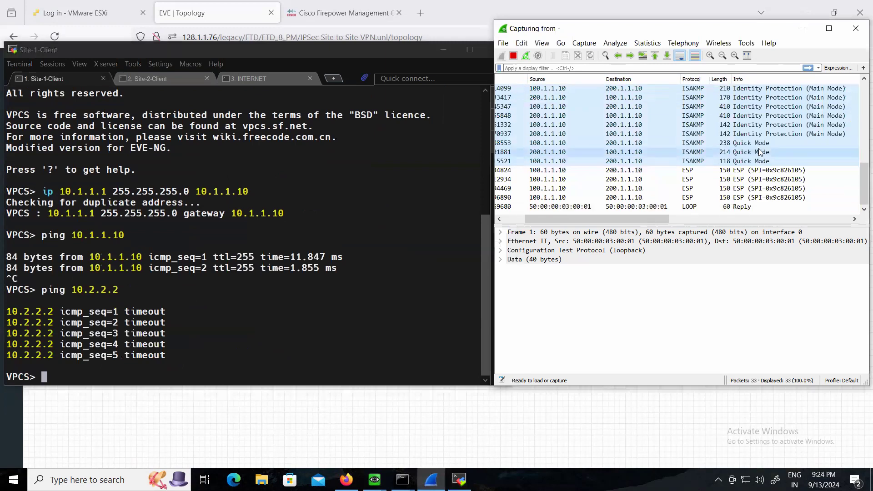
scroll(766, 161, up, 1)
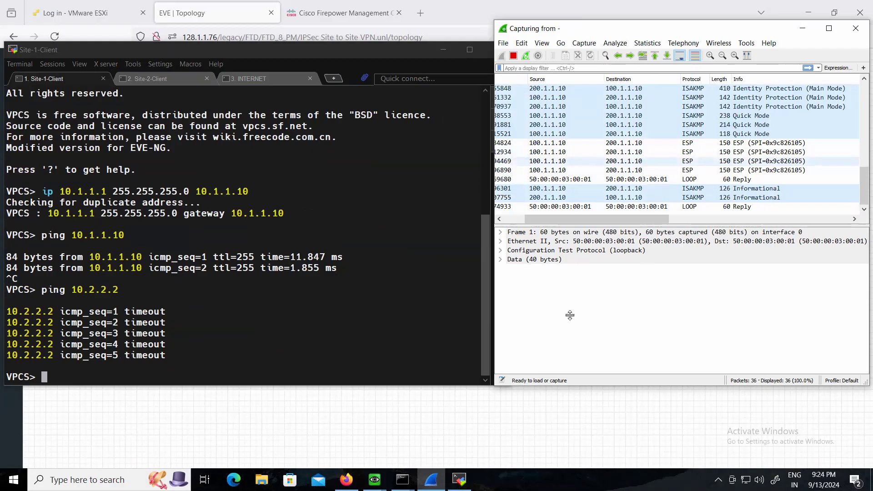
Bring up the Site-1 firewall console, minimise the client terminal, and check the IKEv1 security associations with "show crypto ikev1 sa"
click(374, 479)
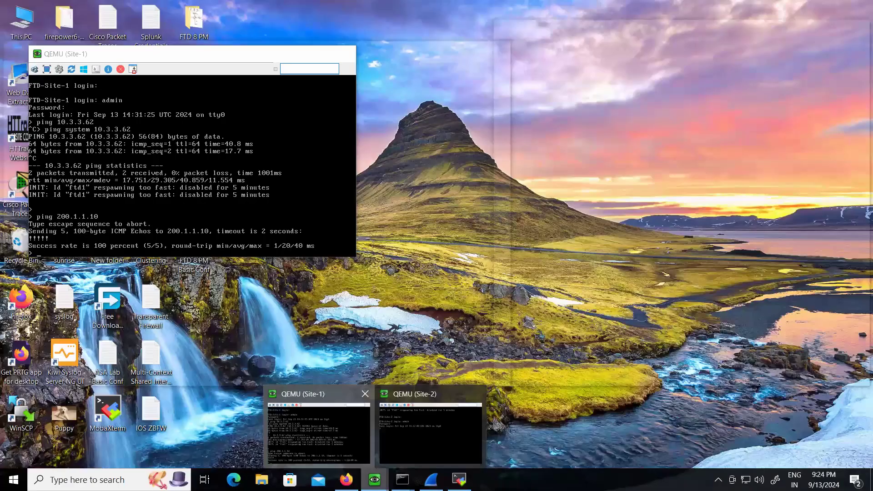
click(331, 424)
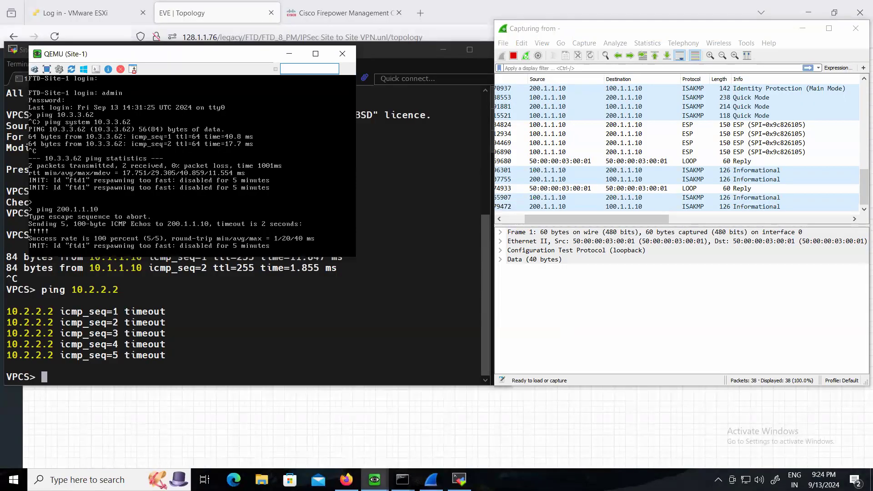
click(428, 58)
click(443, 49)
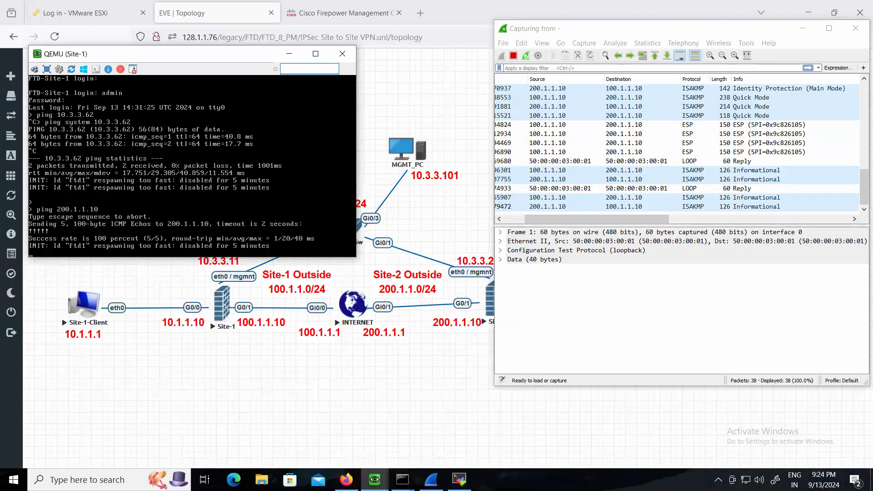
key(Return)
key(Return)
text(show )
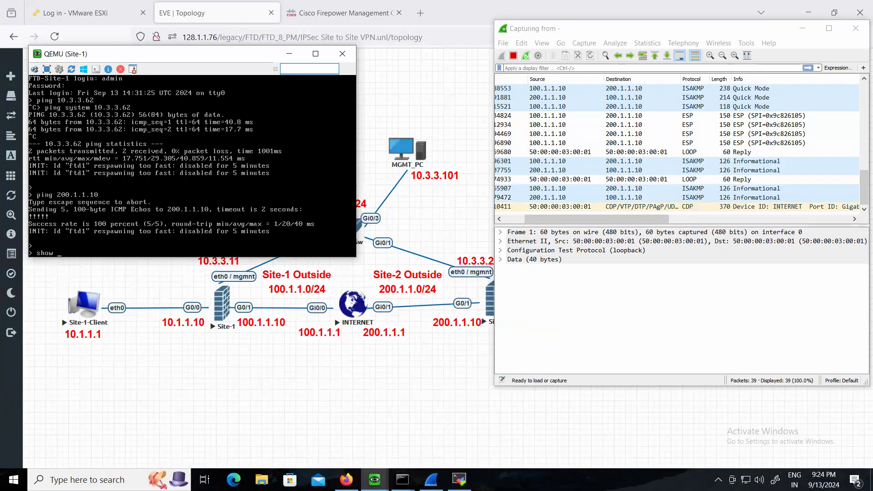
text(crypto ikev)
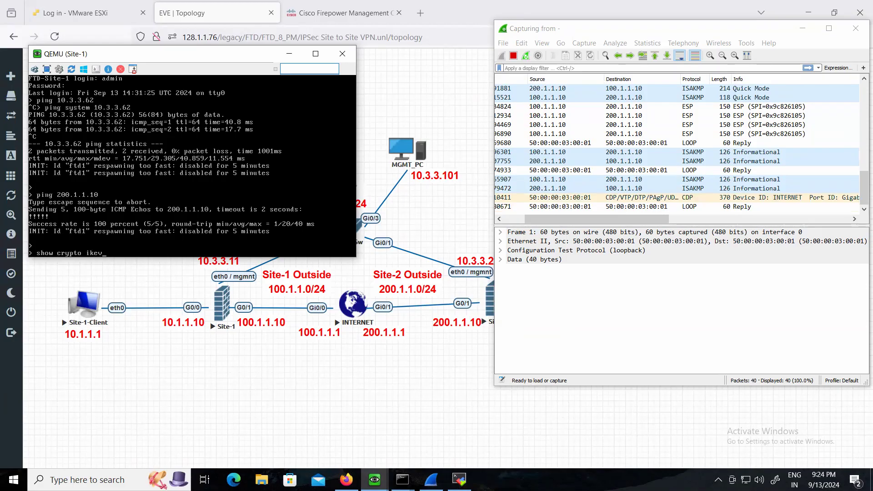
key(Tab)
text(1 s)
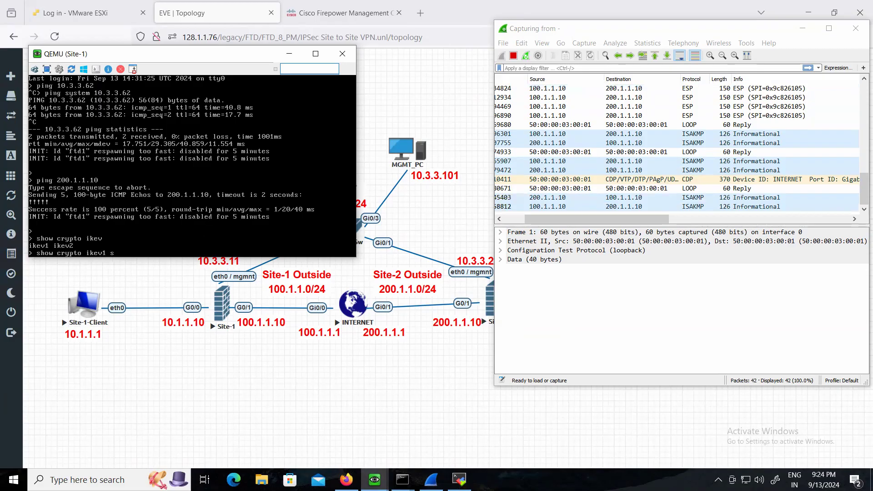
text(a)
key(Return)
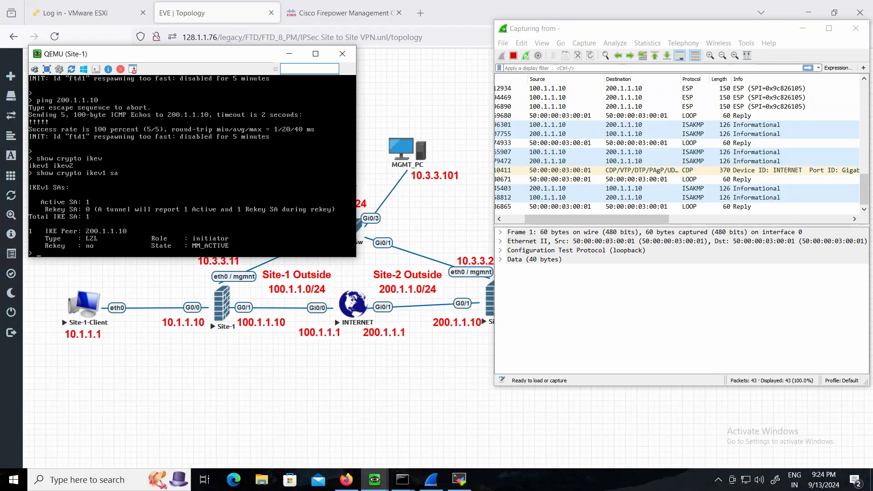
Check the IPSec security associations on the Site-1 firewall with "show crypto ipsec sa"
key(Return)
key(Return)
text(show crypto ipsec sa)
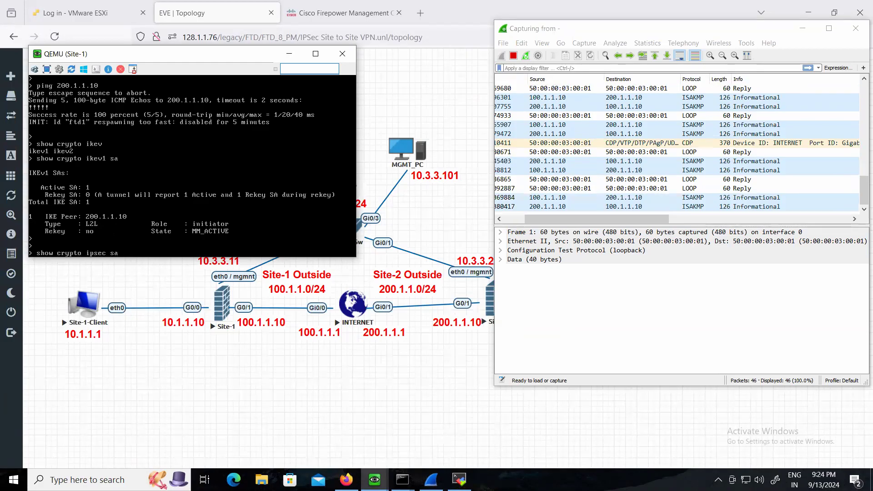
key(Return)
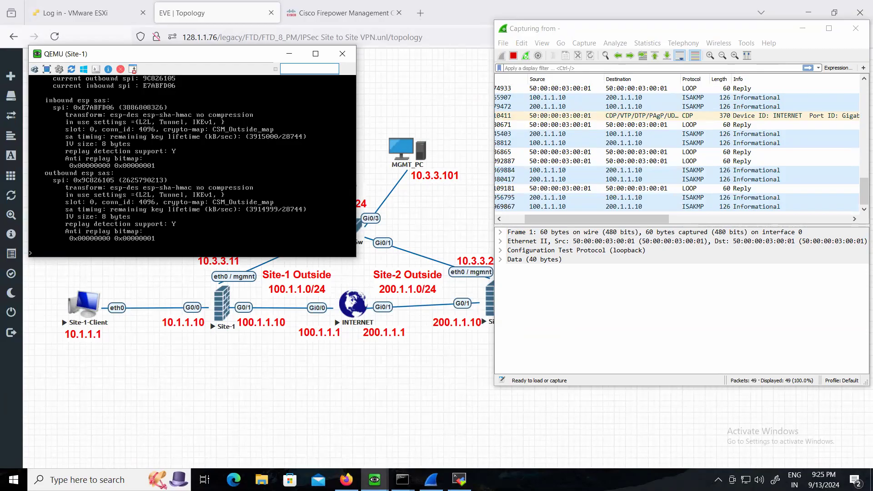
key(Return)
key(Return)
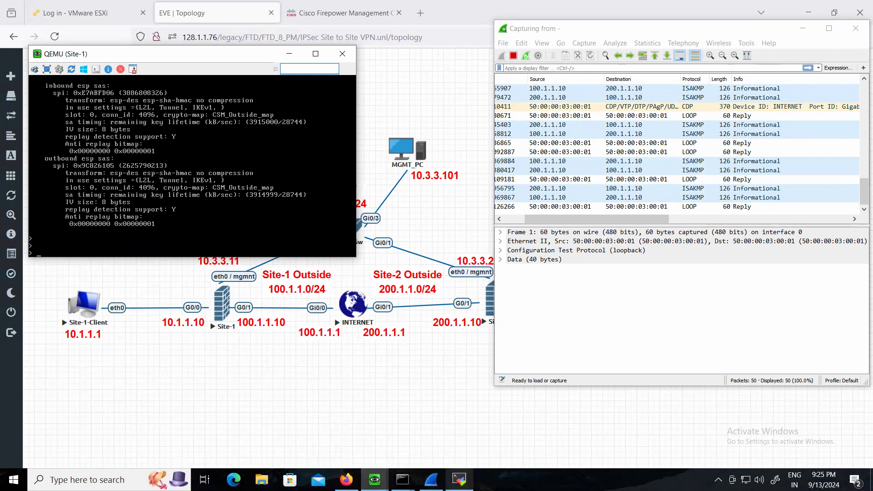
Ping 10.2.2.2 again from Site-1-Client while the capture runs, and bring up the Site-2-Client session
click(459, 480)
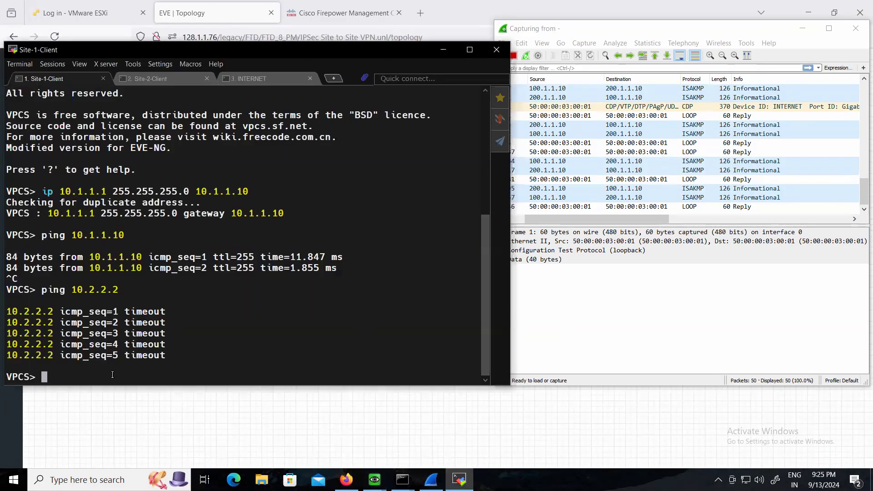
key(Up)
key(Return)
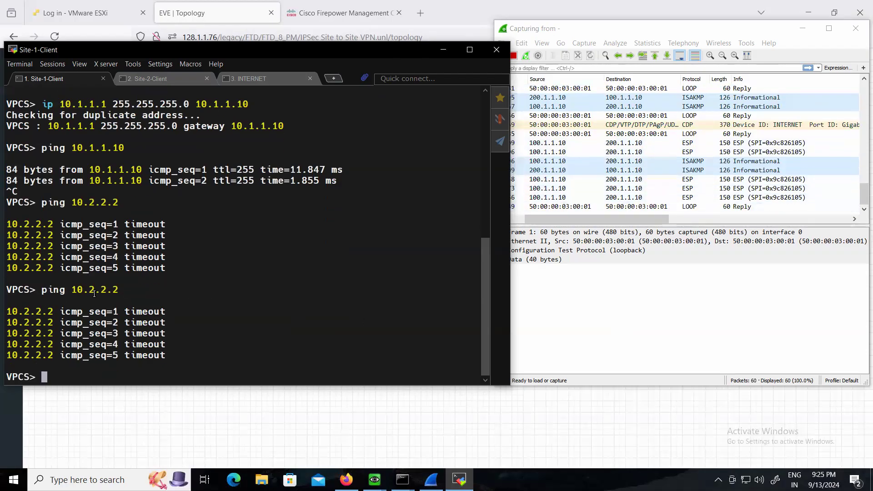
click(161, 84)
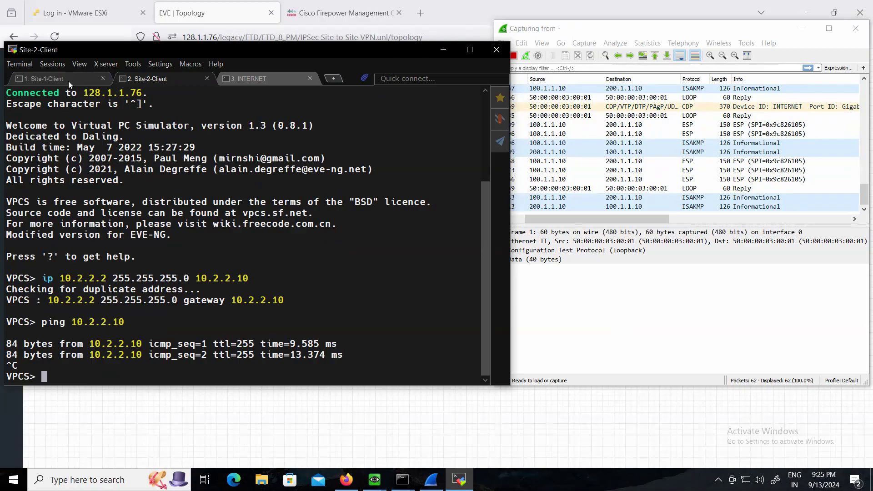
click(471, 6)
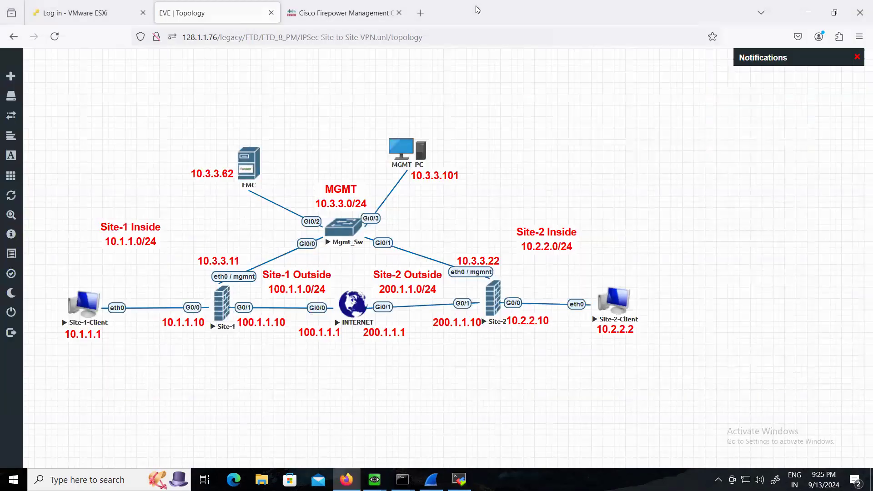
click(354, 13)
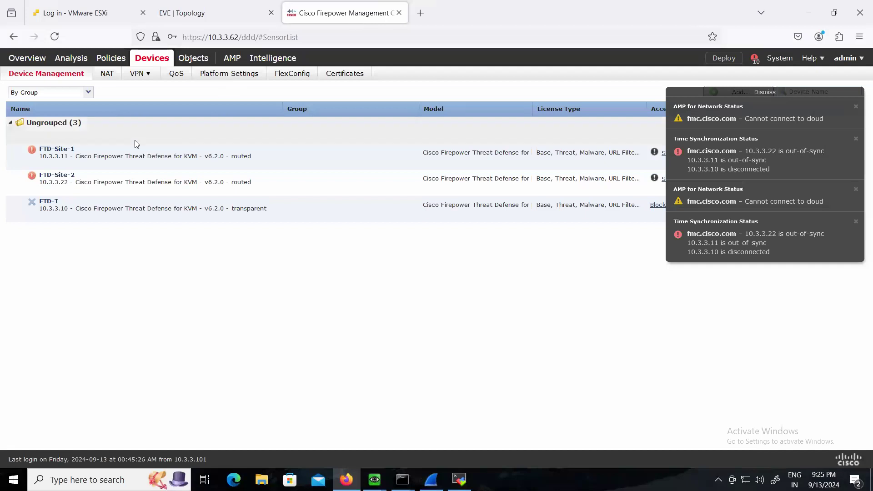
click(138, 74)
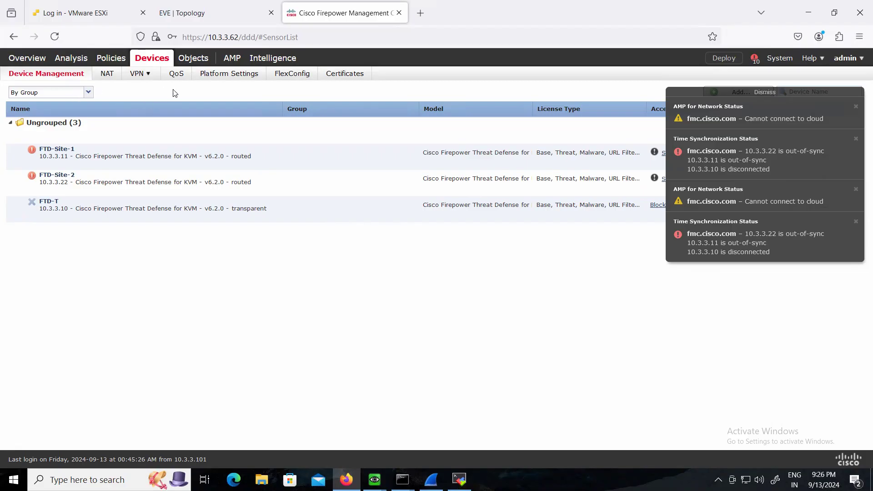
click(210, 13)
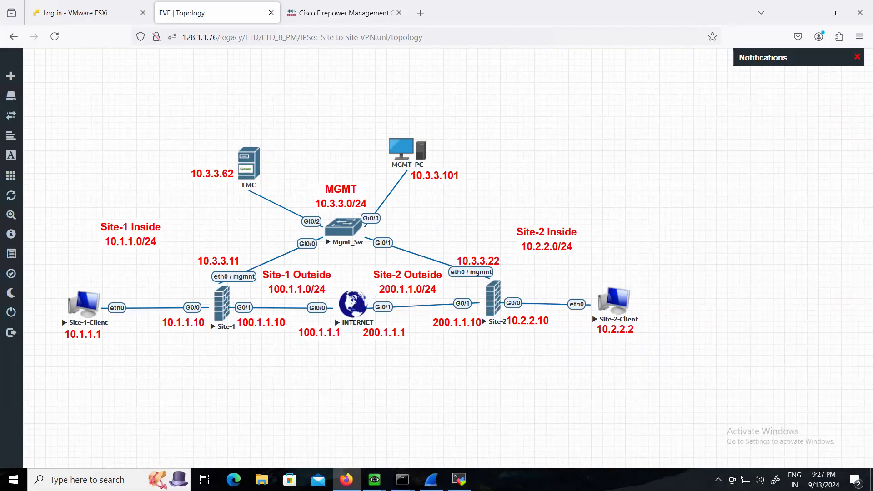
Draw arrows under 10.1.1.1 and 100.1.1.1, from Site-1-Client to INTERNET and from INTERNET back toward Site-1, and clear all drawings
mouse_move(6, 314)
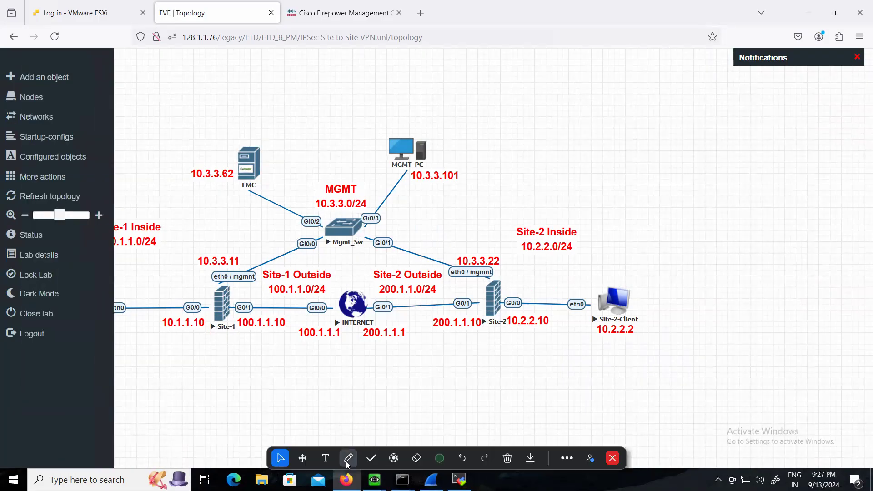
click(349, 459)
click(316, 401)
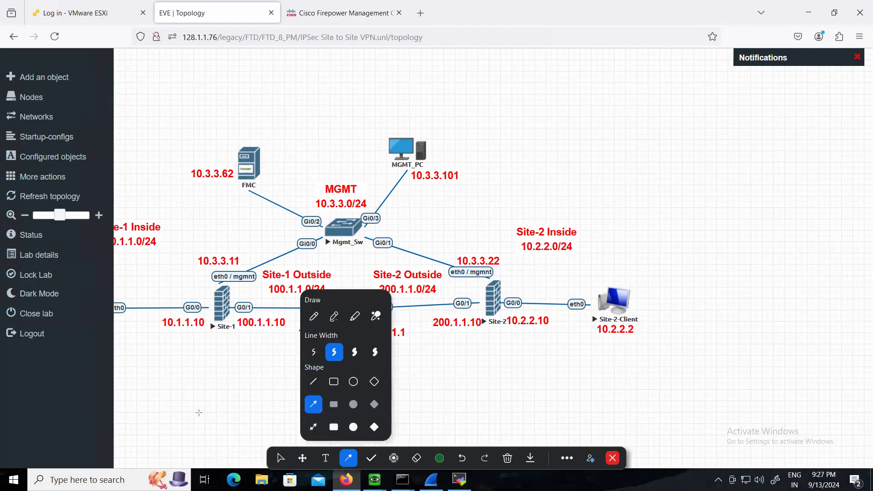
click(325, 458)
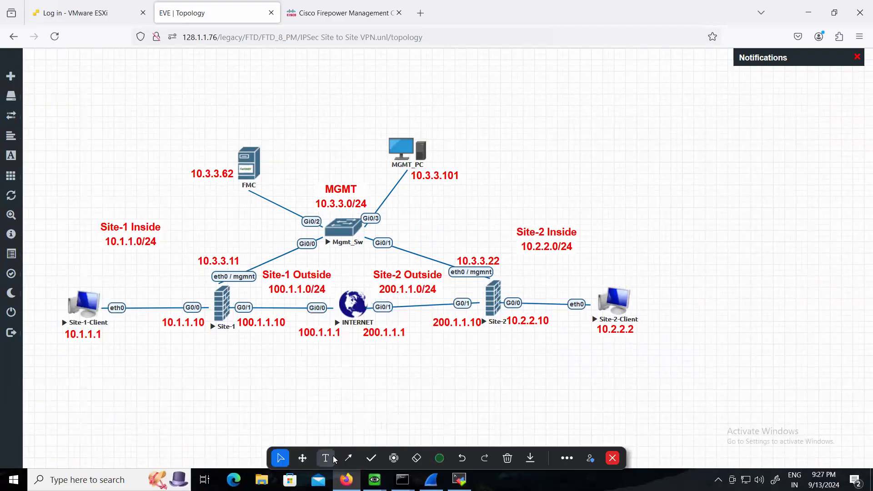
click(343, 459)
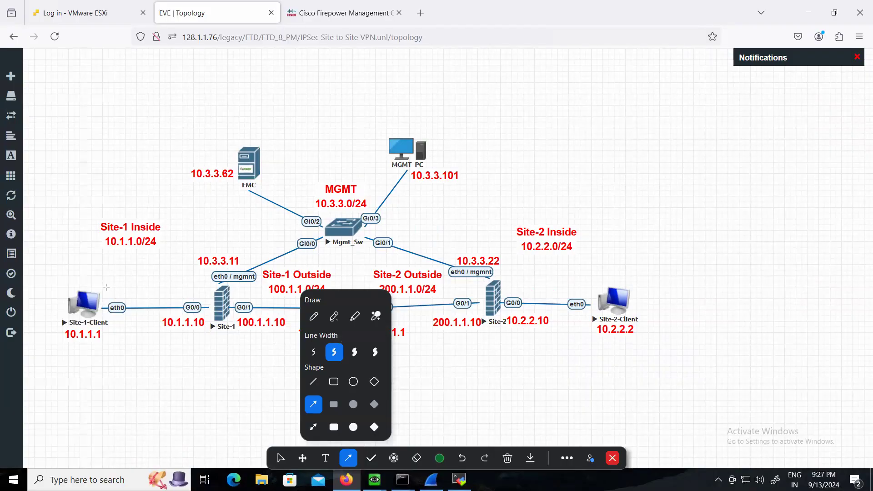
drag(65, 341, 106, 340)
drag(299, 339, 344, 339)
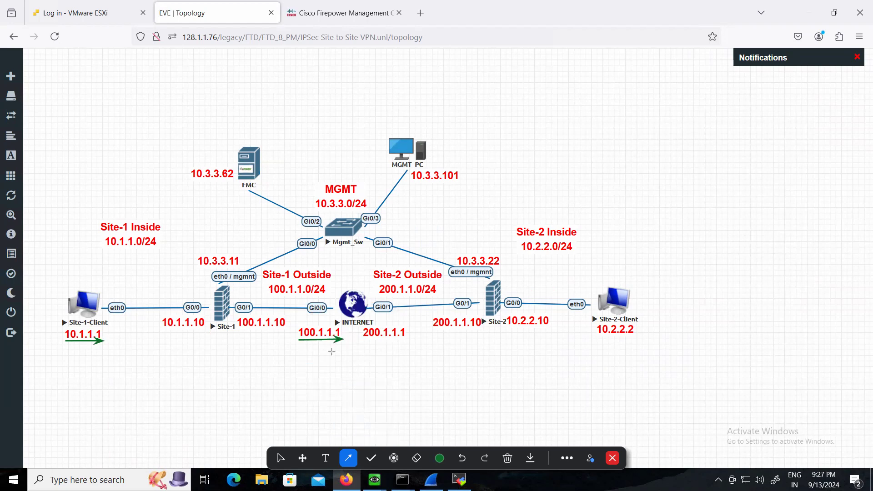
drag(73, 284, 343, 289)
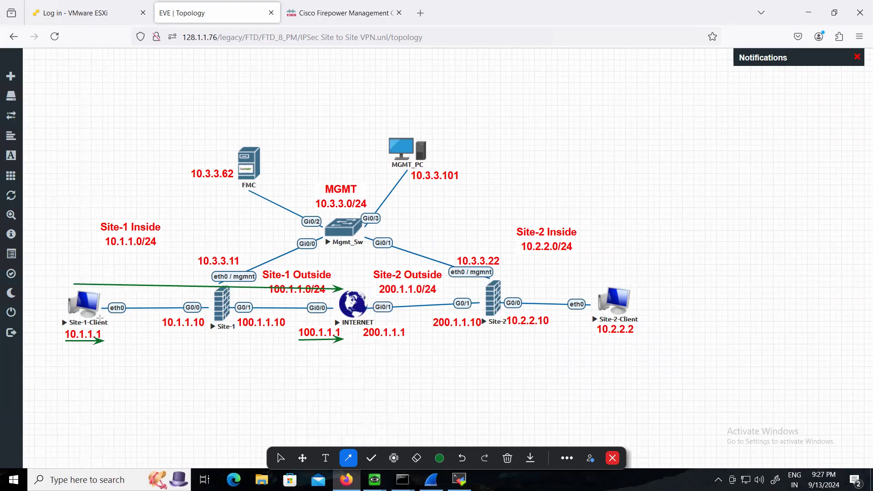
drag(341, 323, 273, 325)
click(284, 459)
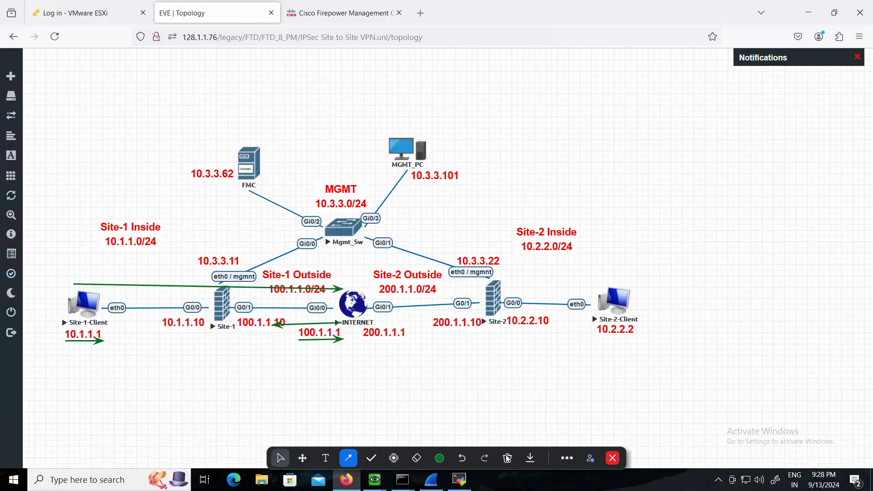
click(482, 387)
Add a blue text annotation below the INTERNET router reading "router eigrp 10", "no auto" and "net 100.1.1.0" on separate lines
click(324, 462)
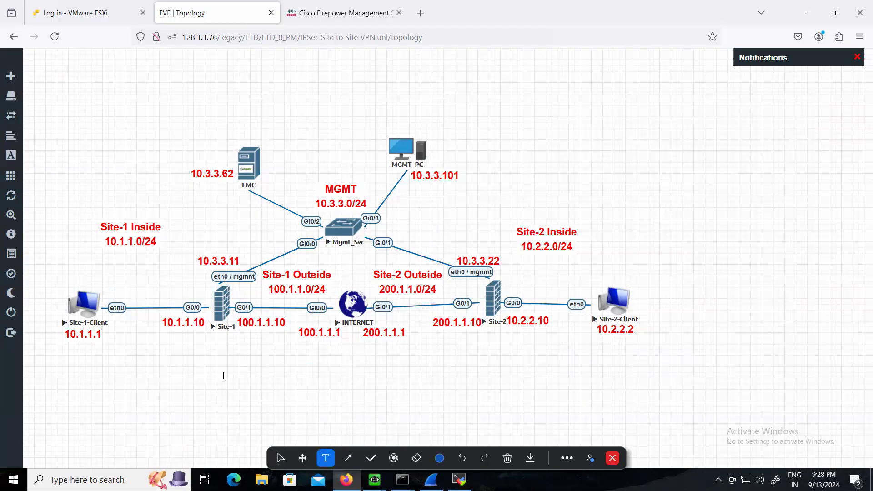
click(335, 349)
text(router eigrp)
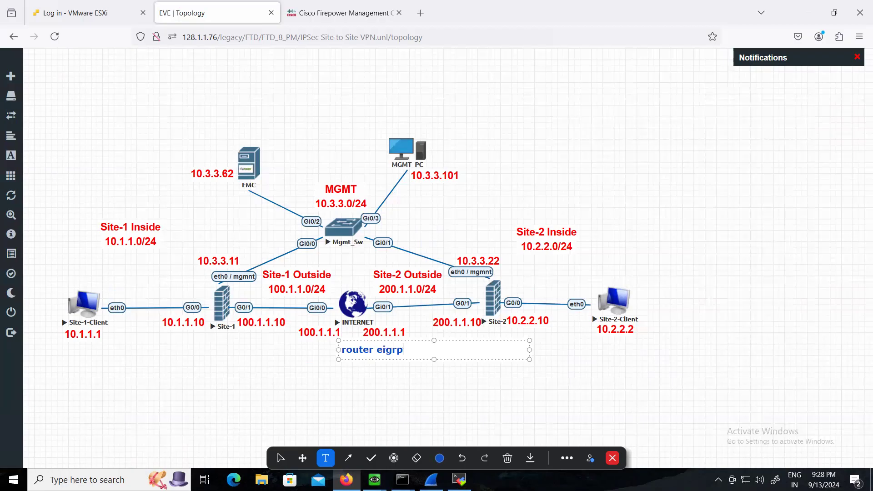
text( 10)
key(Return)
text(no aui)
key(BackSpace)
text(to)
key(Return)
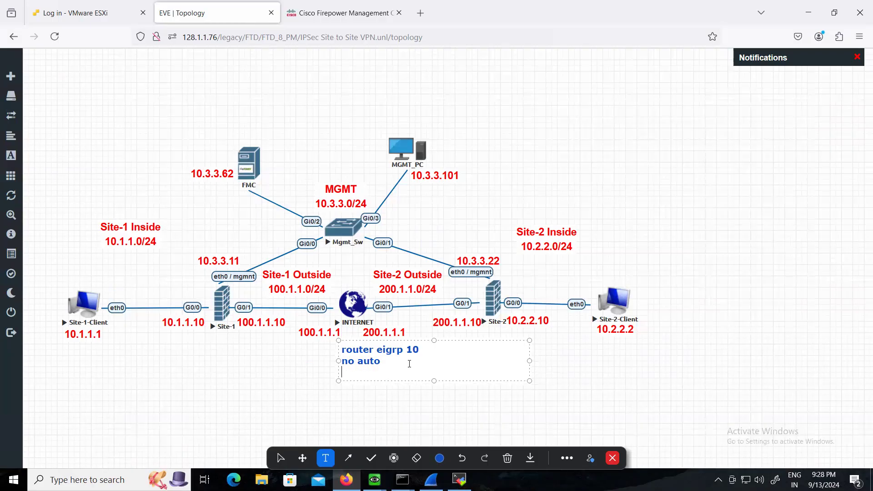
text(net 100.1.1.0)
click(207, 346)
Add a text annotation below the Site-1 firewall reading "Router eigrp 10", "no auto", "net 10.1.1.0" and "net 100.1.1.0" on separate lines
click(200, 340)
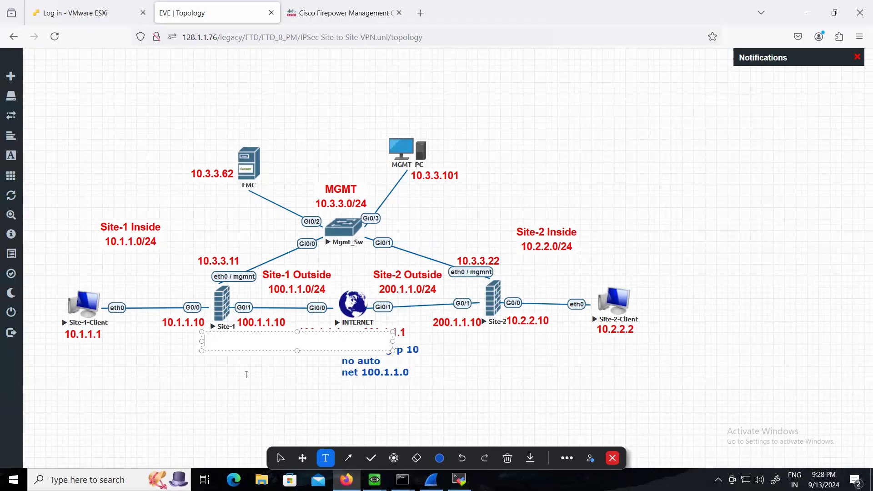
click(174, 344)
click(178, 341)
text(Route )
text( e)
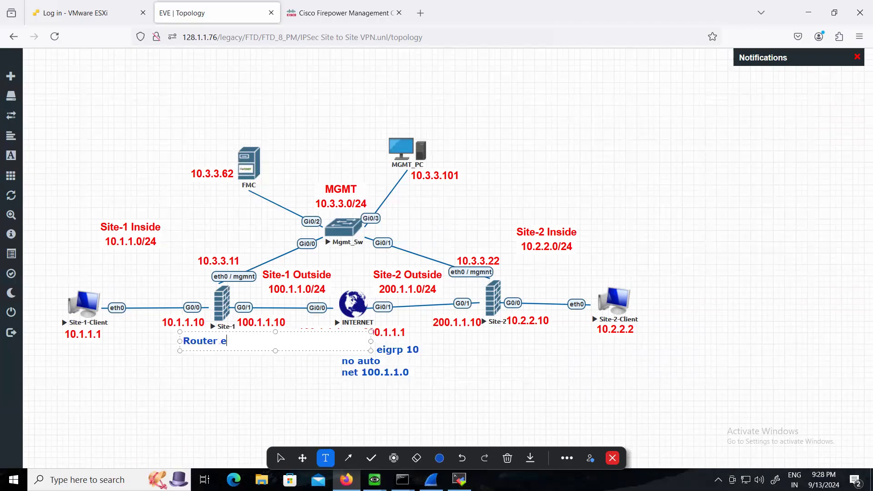
text(igrp 10)
key(Return)
text(no auto)
key(Return)
text(net 10.1.1.0)
key(Return)
text(netwo)
key(BackSpace)
key(BackSpace)
text(100.1.1.0)
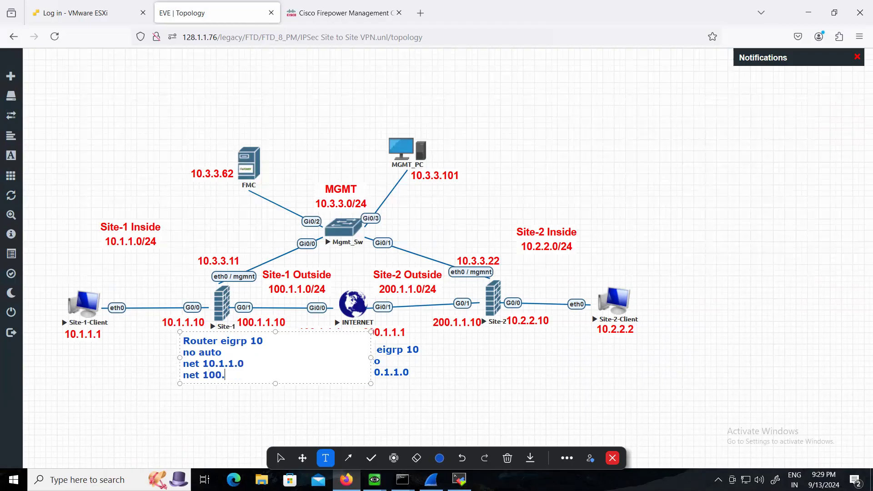
click(176, 410)
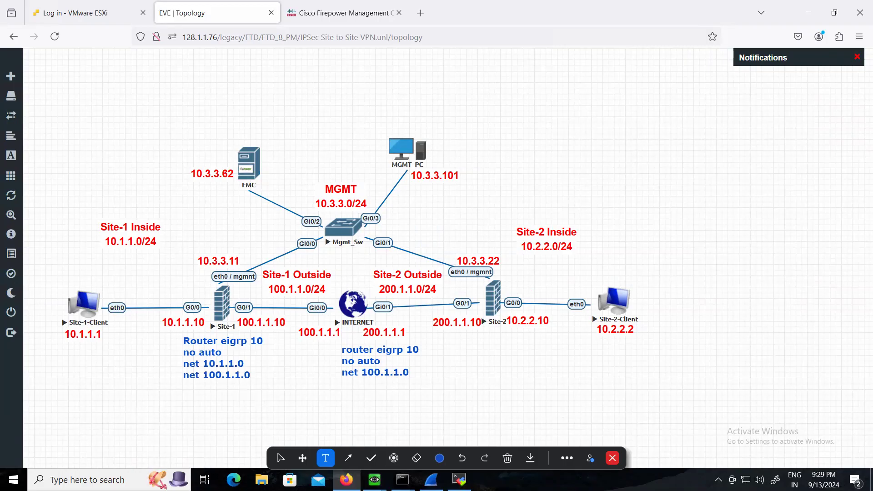
click(281, 458)
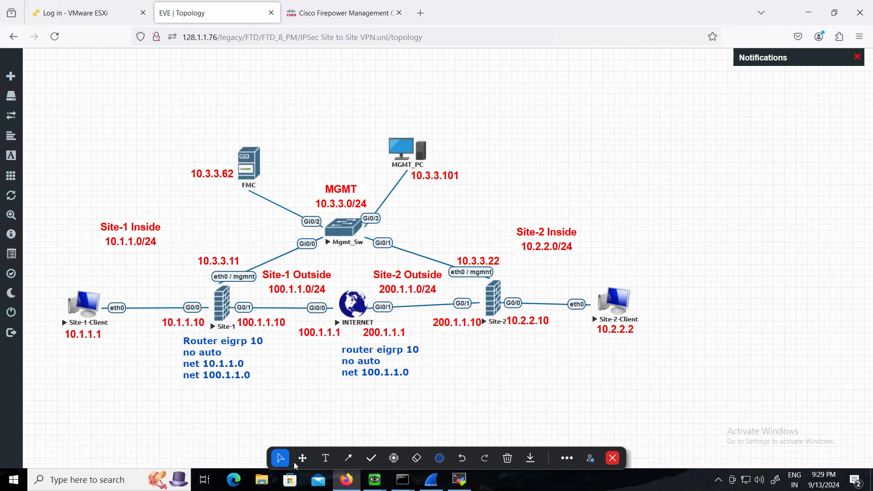
Bring up the INTERNET router's terminal session, move it clear of the Site-1 annotations, and enter privileged mode with "en"
click(459, 479)
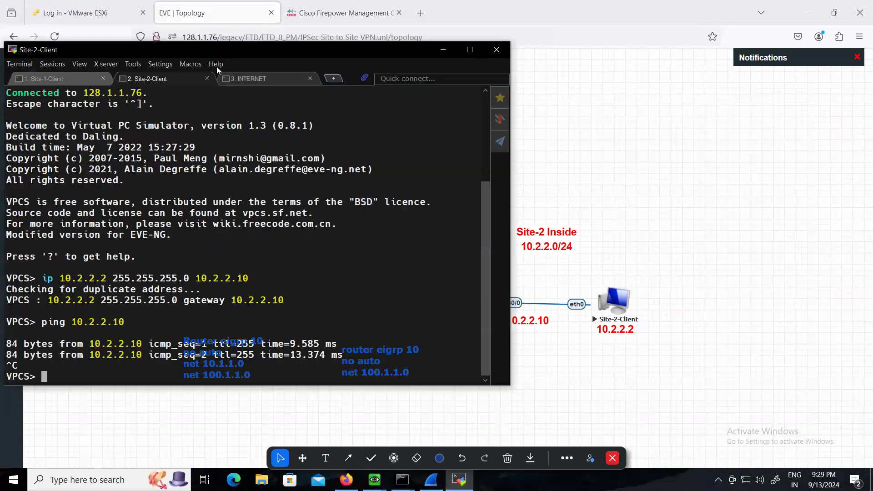
drag(283, 50, 573, 82)
click(622, 80)
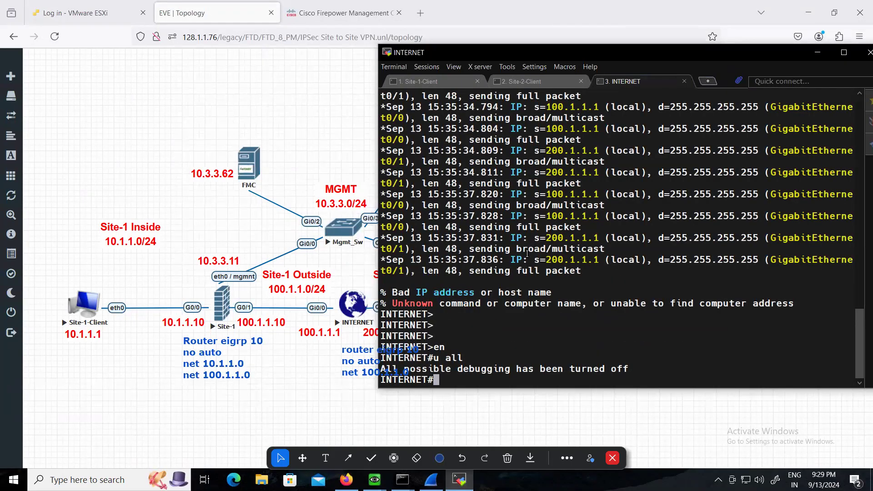
key(Return)
key(Return)
key(Return)
text(en)
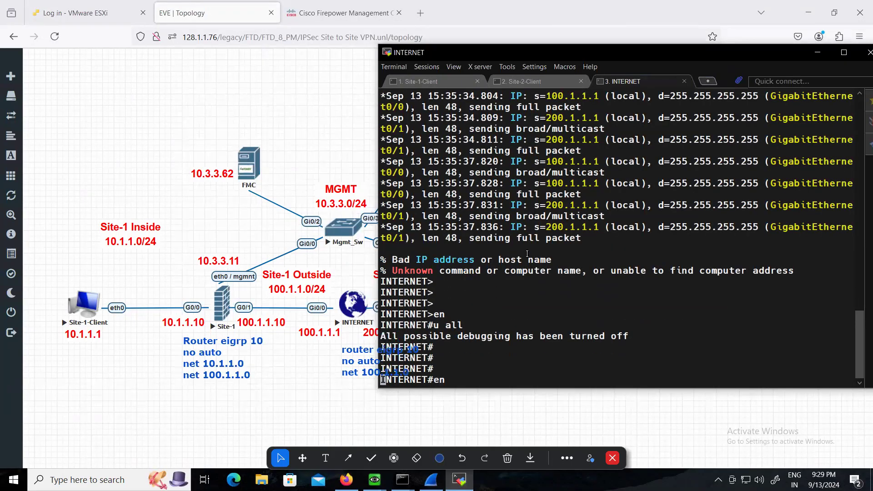
key(Return)
key(Return)
Enter configuration mode on the INTERNET router and set up "router eigrp 10" with "no auto"
text(conf t)
key(Return)
key(Return)
key(Return)
text(router eigrp 10)
key(Return)
text(no aiut)
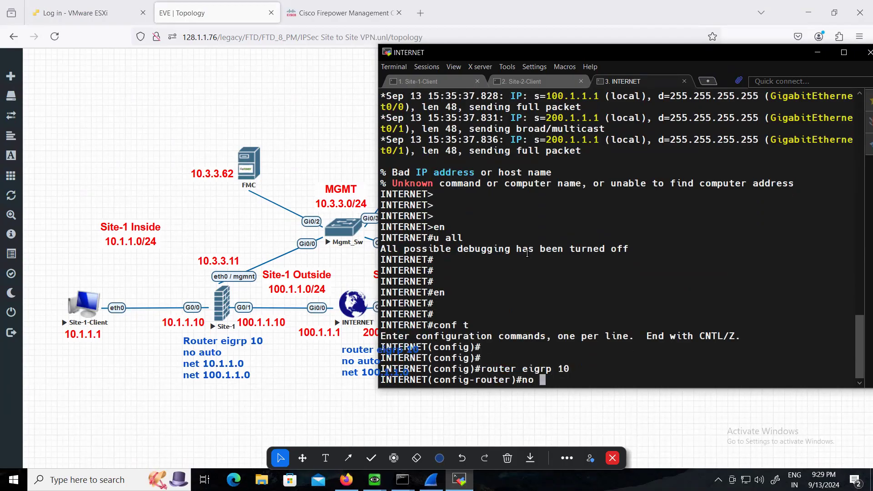
key(BackSpace)
key(BackSpace)
key(BackSpace)
text(uto)
key(Return)
Add the network 100.1.1.0 to EIGRP 10 on the INTERNET router and exit configuration mode
text(net 100.1.1.0)
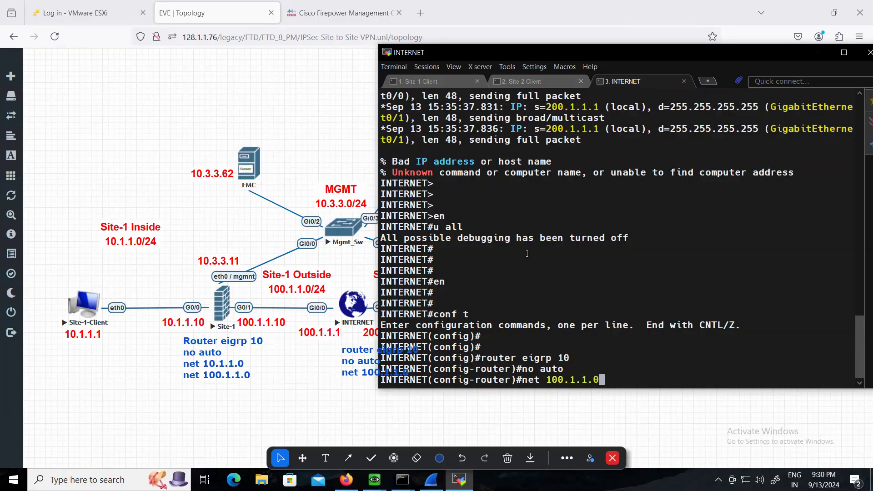
key(Return)
key(Return)
key(Return)
key(Return)
text(exit)
key(Return)
key(Return)
key(Return)
text(exit)
key(Return)
key(Return)
key(Return)
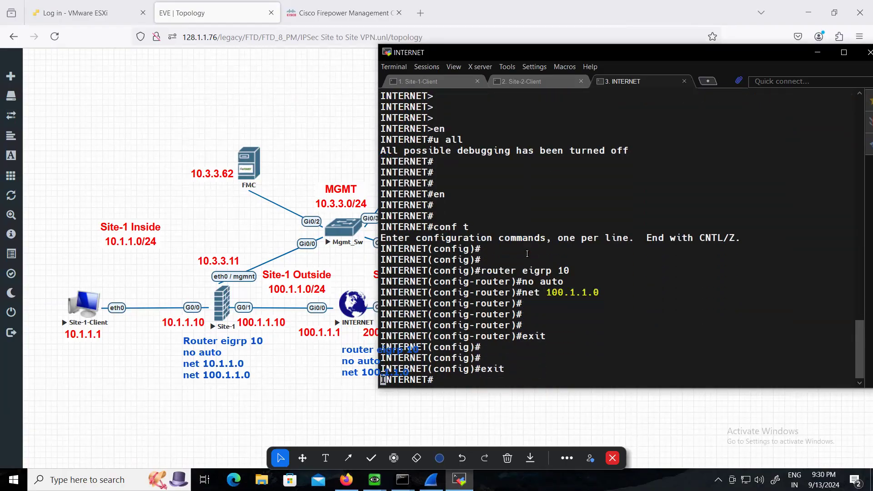
Check the INTERNET router's routing table with "show ip route"
text(show i)
text(p route)
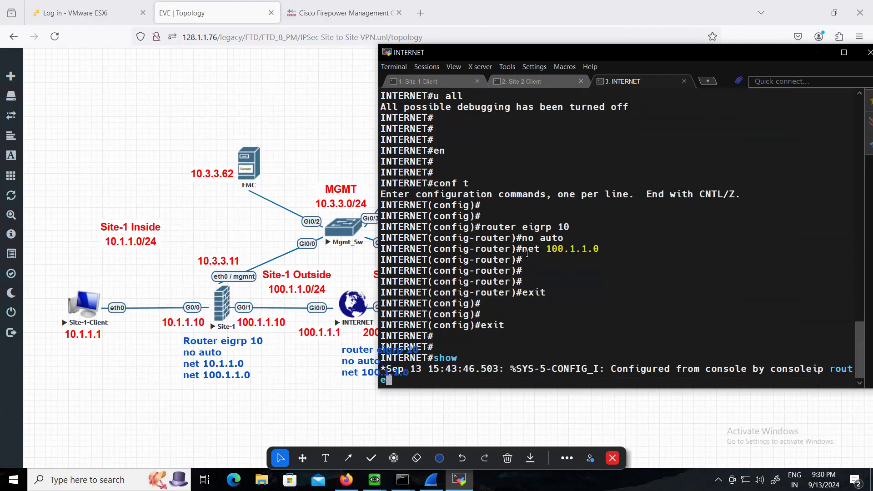
key(Return)
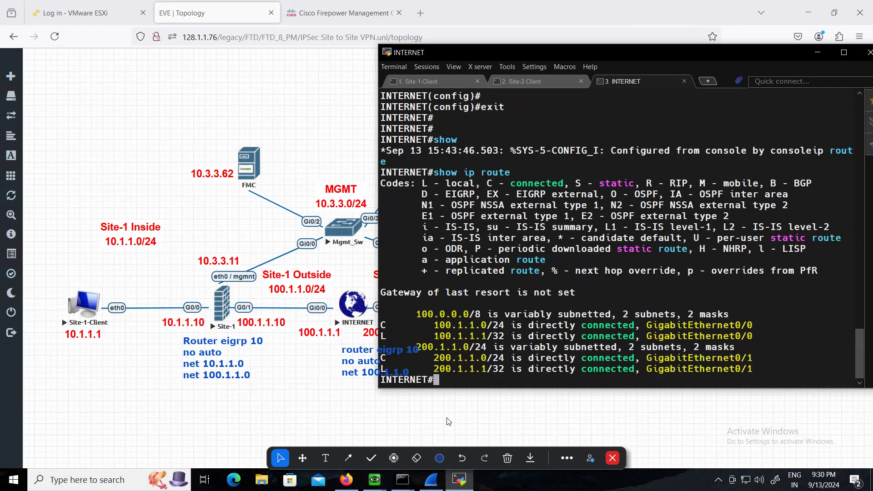
Return to the EVE topology and clear the drawn EIGRP configuration annotations from it
click(459, 423)
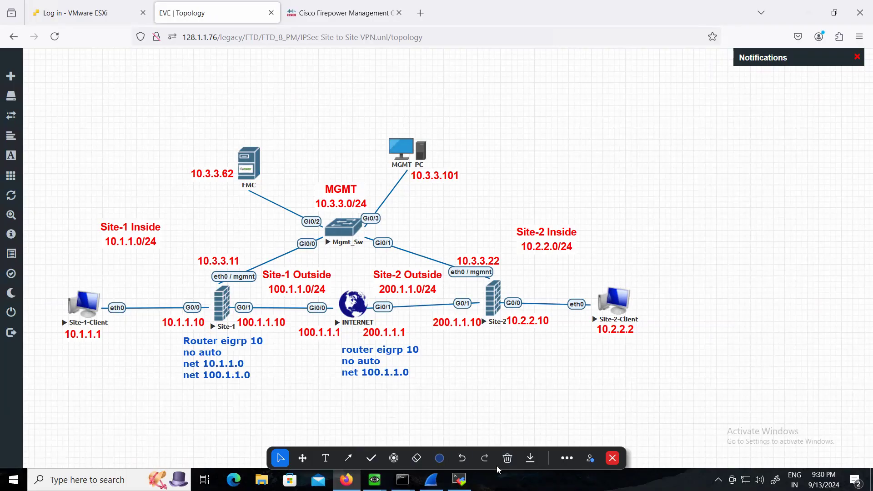
click(508, 458)
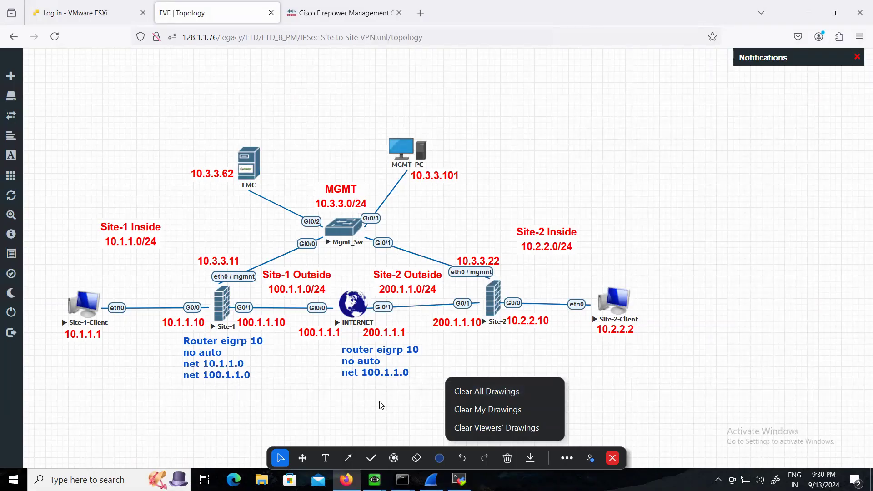
click(506, 401)
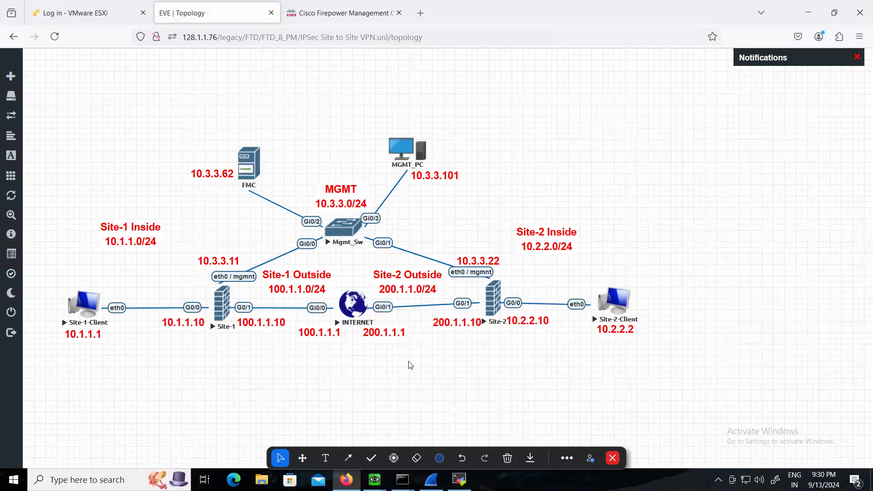
In Firepower Management Center, delete the any-ipv4 static route on the Outside interface of FTD-Site-1 and save the routing change
click(349, 15)
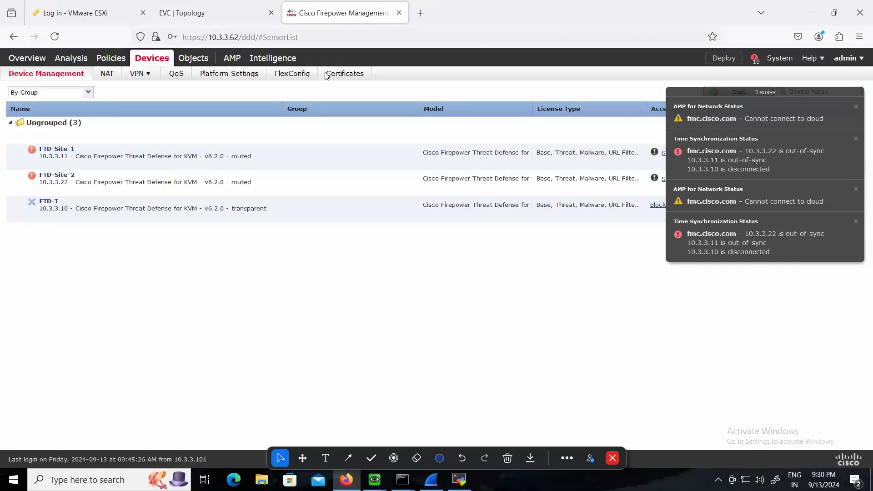
click(53, 151)
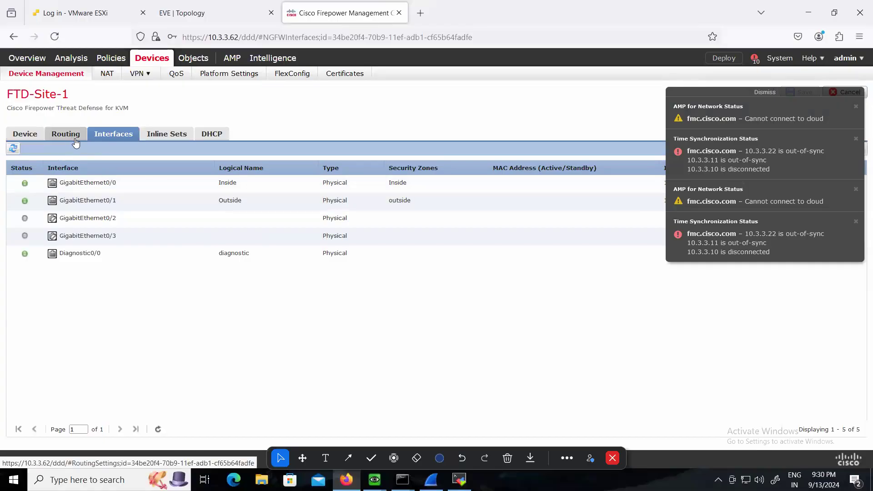
click(75, 139)
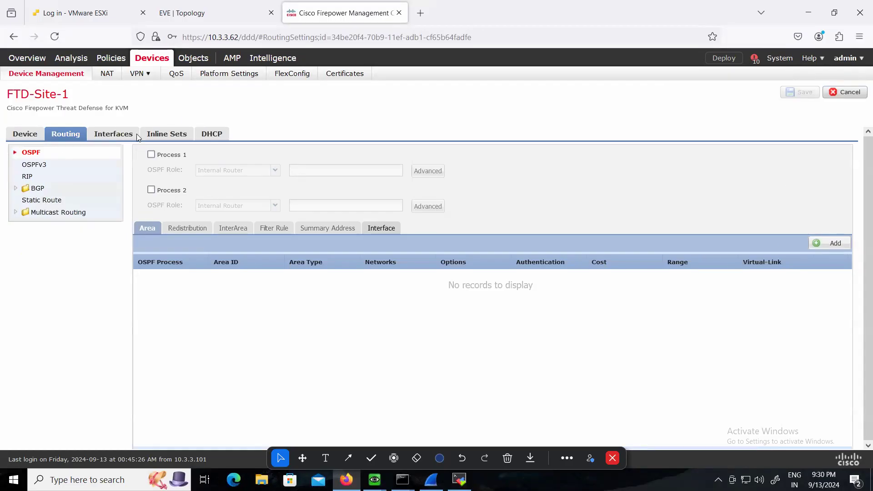
click(38, 202)
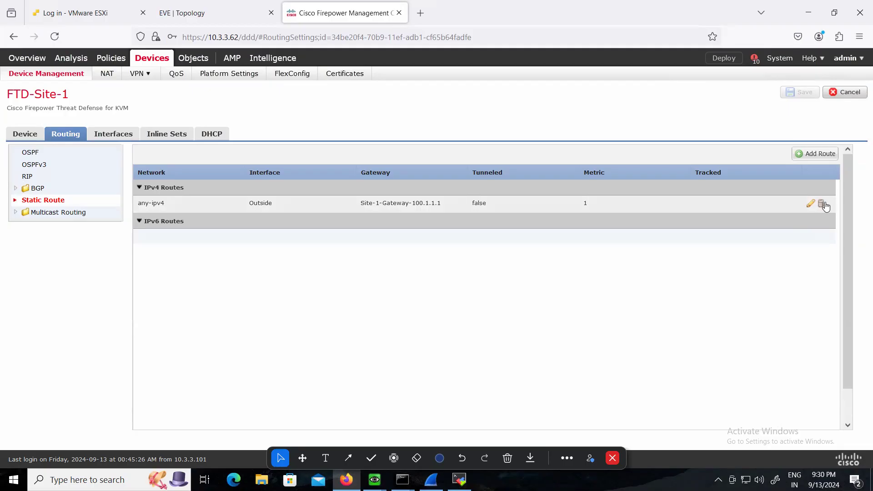
click(825, 205)
click(432, 279)
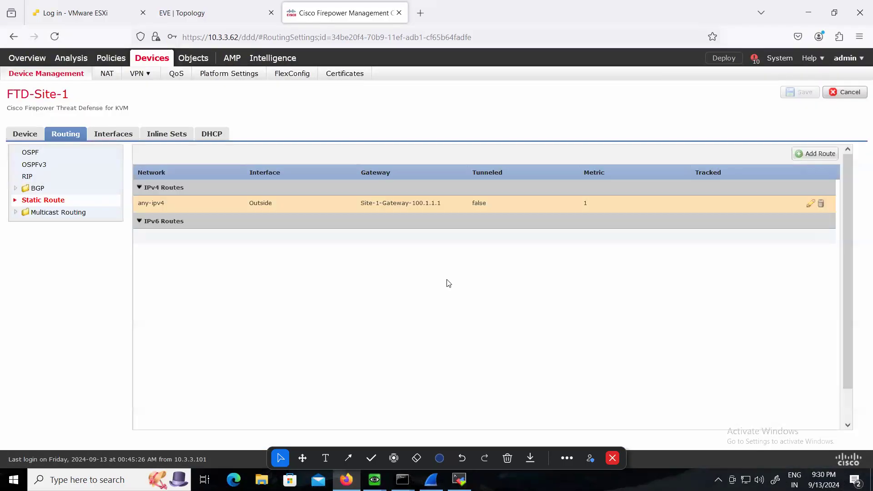
click(796, 94)
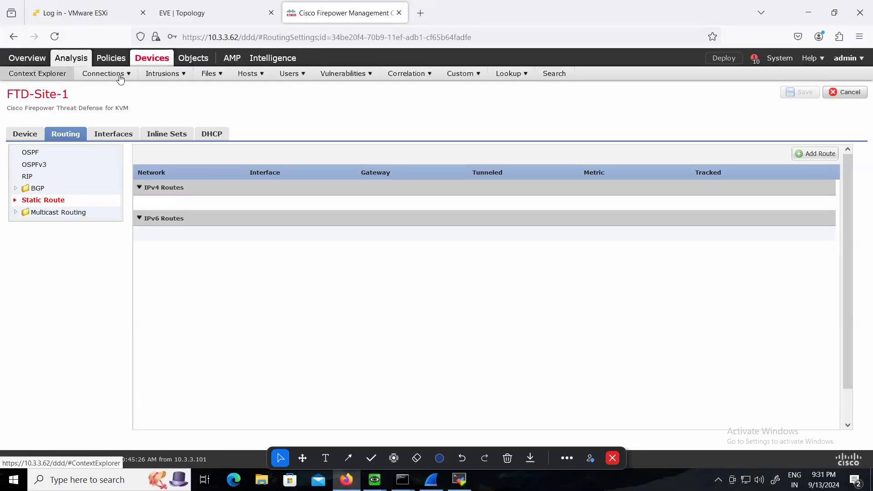
In the FlexConfig text objects, set the value of eigrpAS to 10 and save it
mouse_move(195, 61)
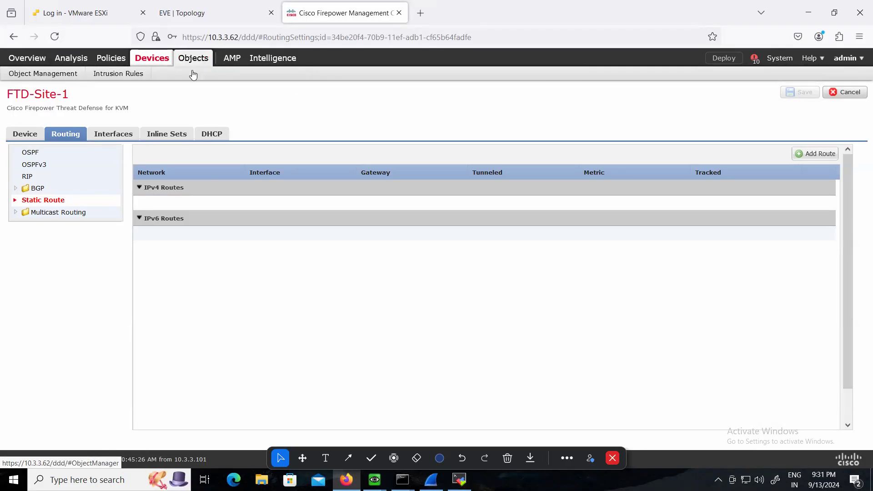
click(52, 78)
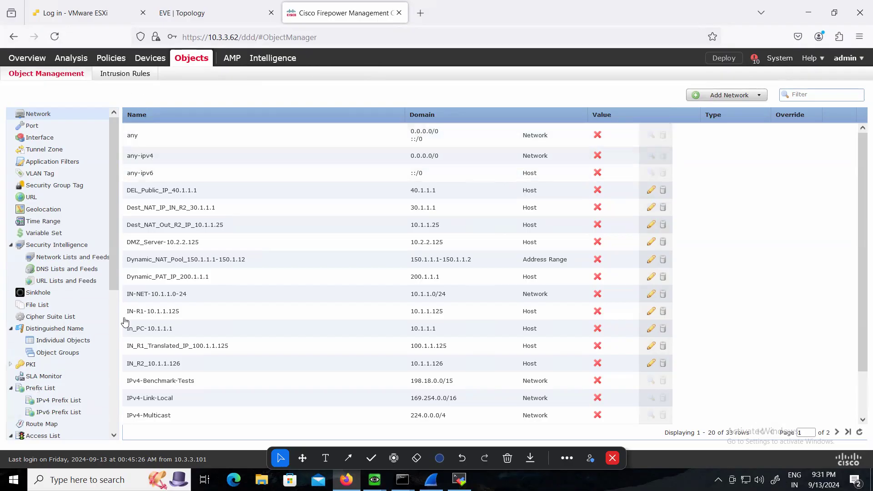
scroll(89, 317, down, 3)
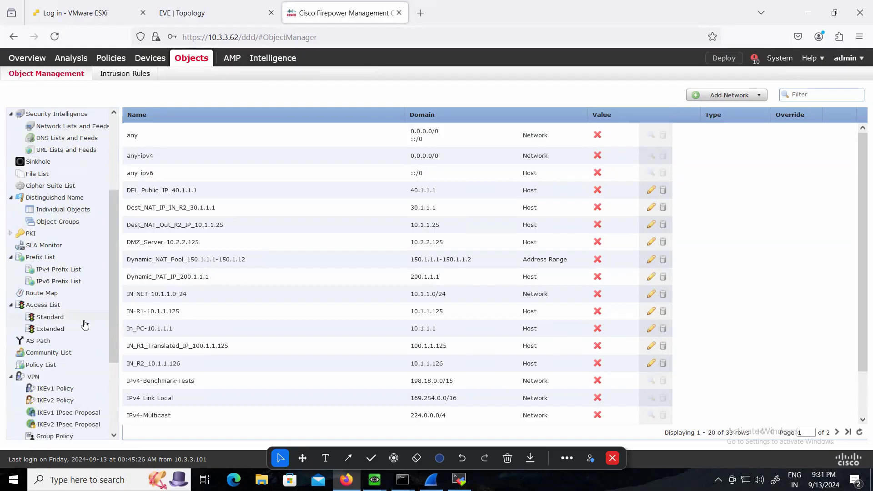
scroll(79, 329, down, 3)
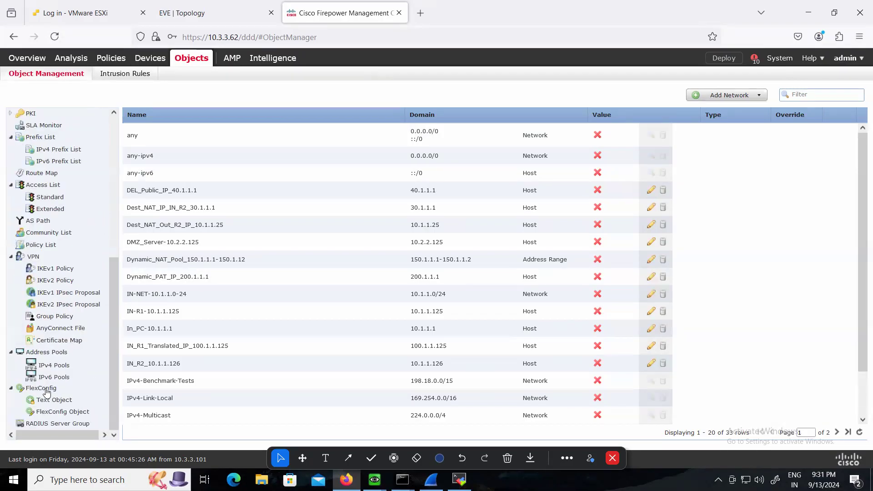
click(56, 400)
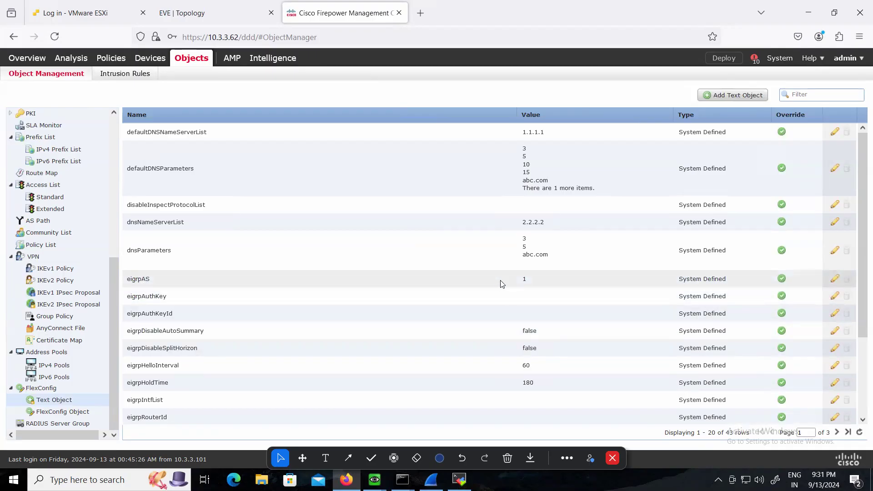
click(525, 282)
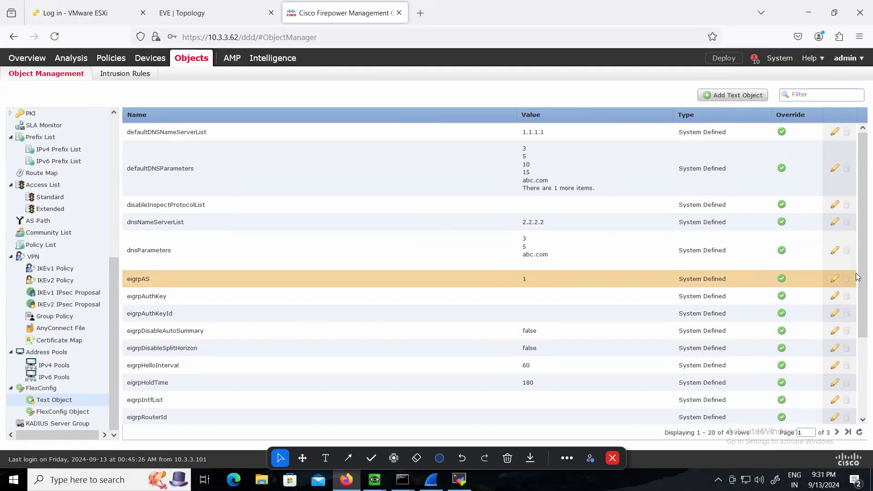
click(834, 278)
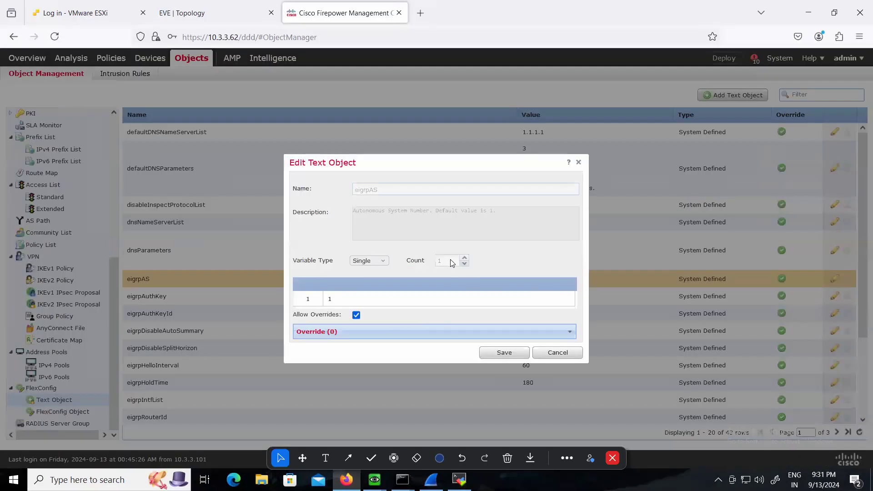
click(346, 298)
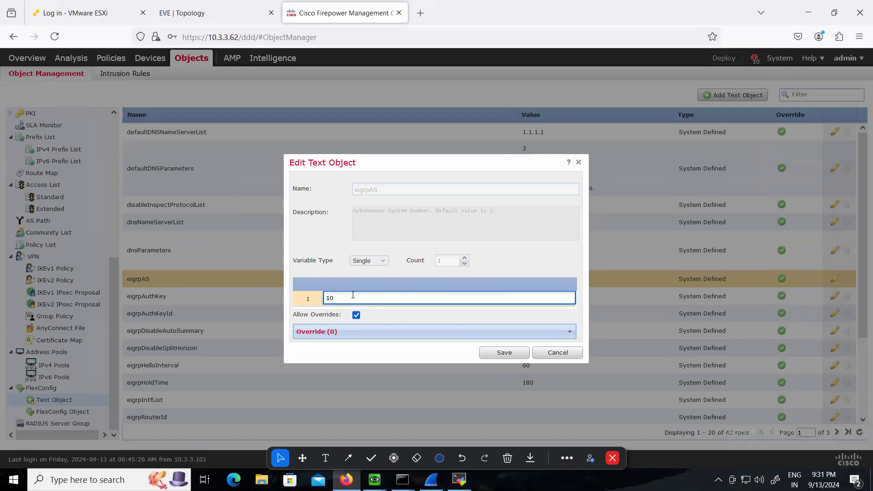
click(501, 352)
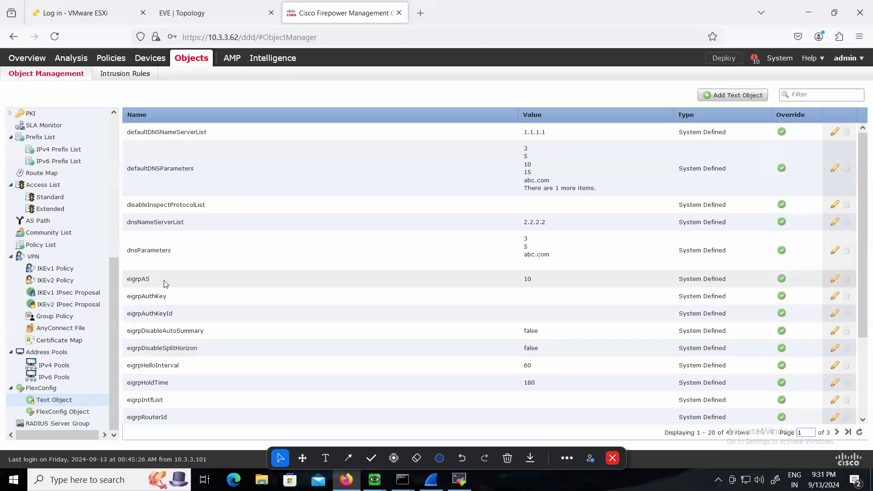
Set the eigrpRouterId text object to 1.1.1.1 and save it
scroll(259, 304, down, 3)
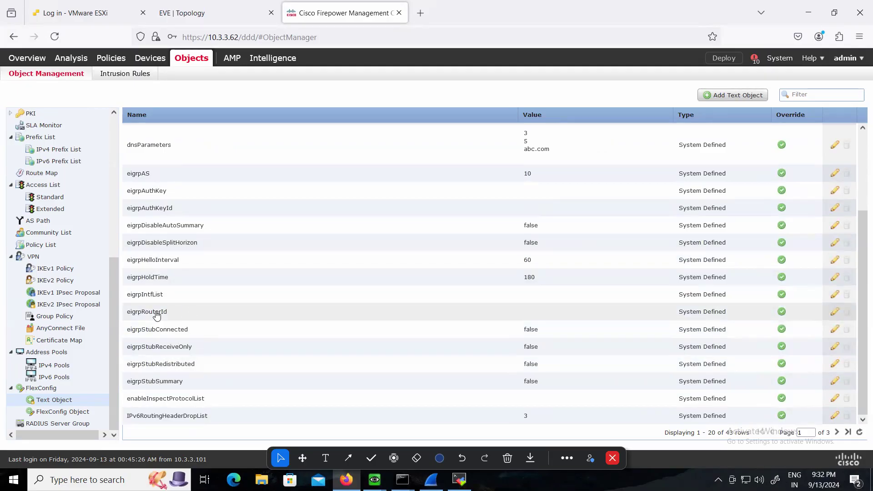
click(833, 313)
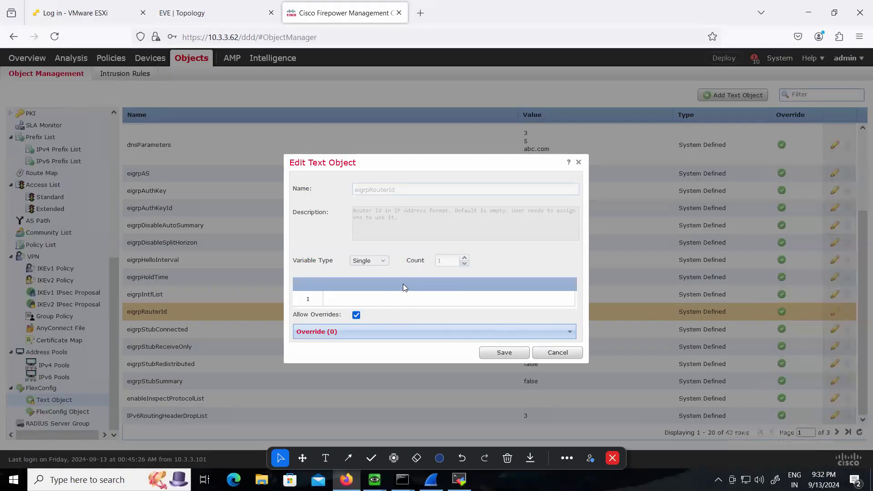
click(332, 298)
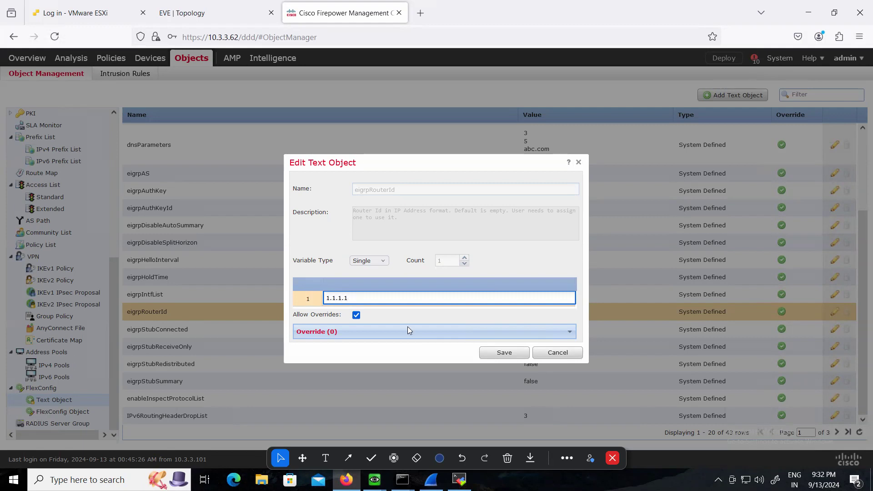
click(511, 351)
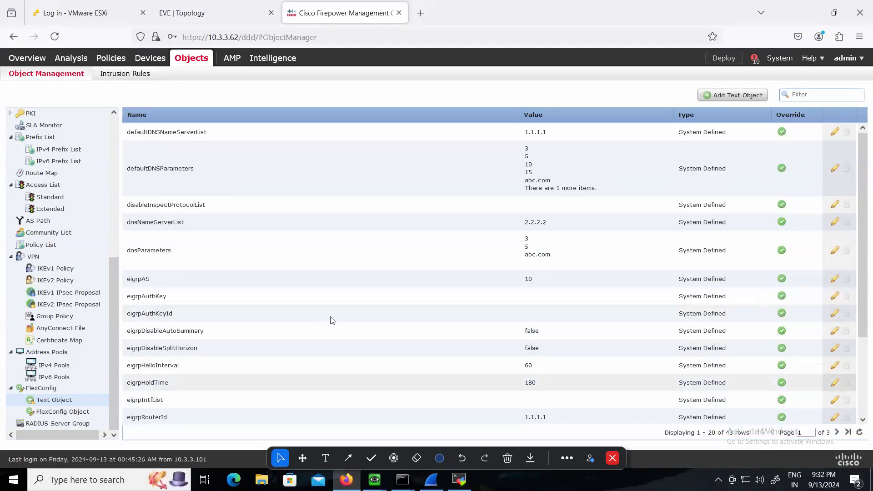
Start a new text object named eigrpNetworks with variable type Multiple and a count of 2
click(726, 96)
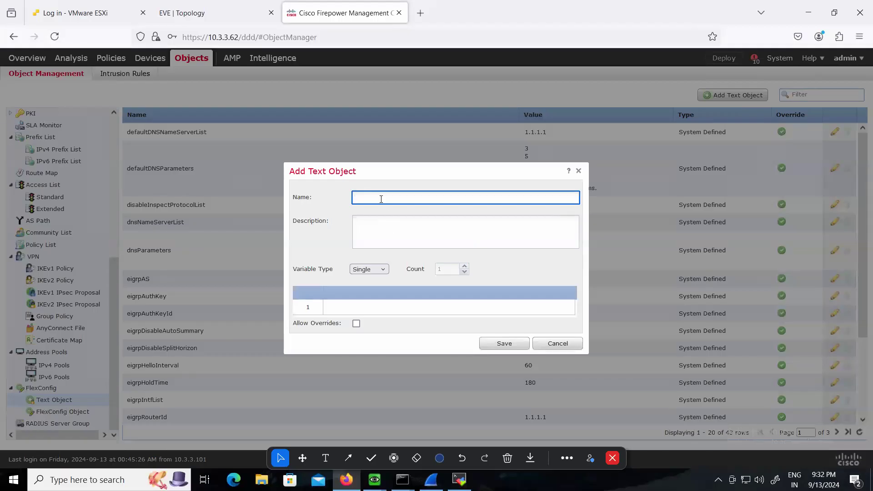
text(eigrpNetworks)
click(369, 269)
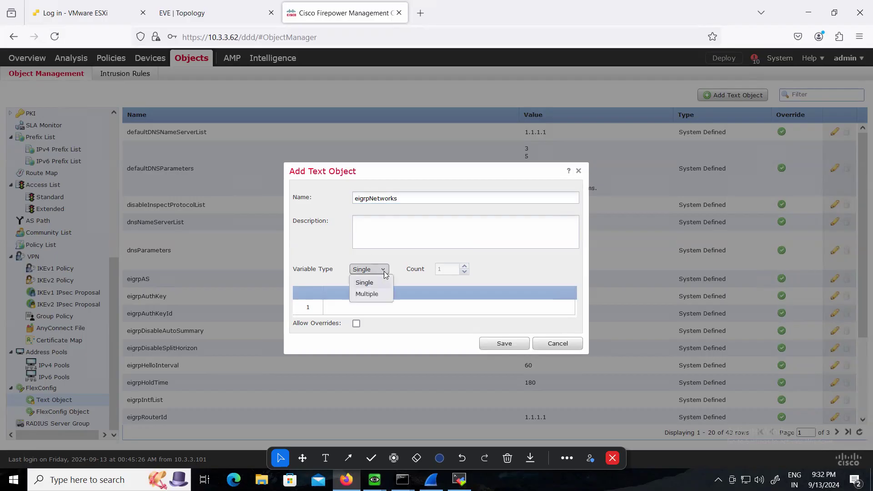
click(372, 293)
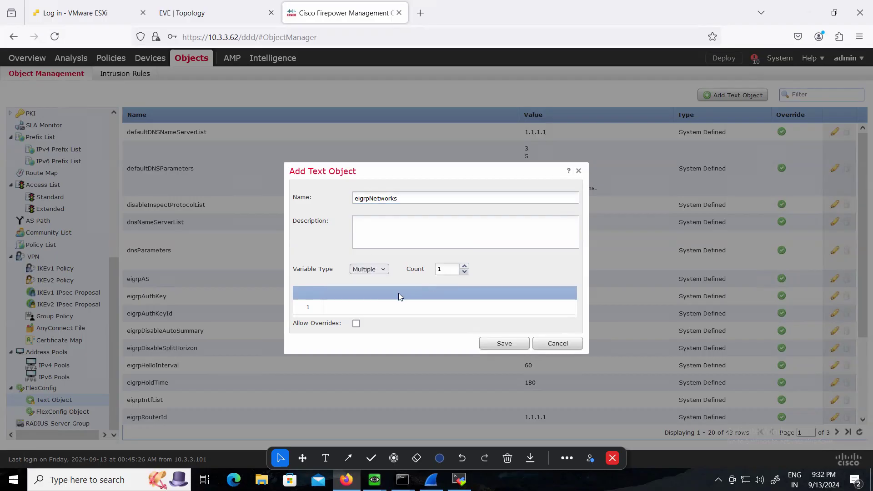
click(465, 266)
Enter 10.1.1.0 255.255.255.0 and 100.1.1.0 255.255.255.0 as the eigrpNetworks values and save the object
click(343, 307)
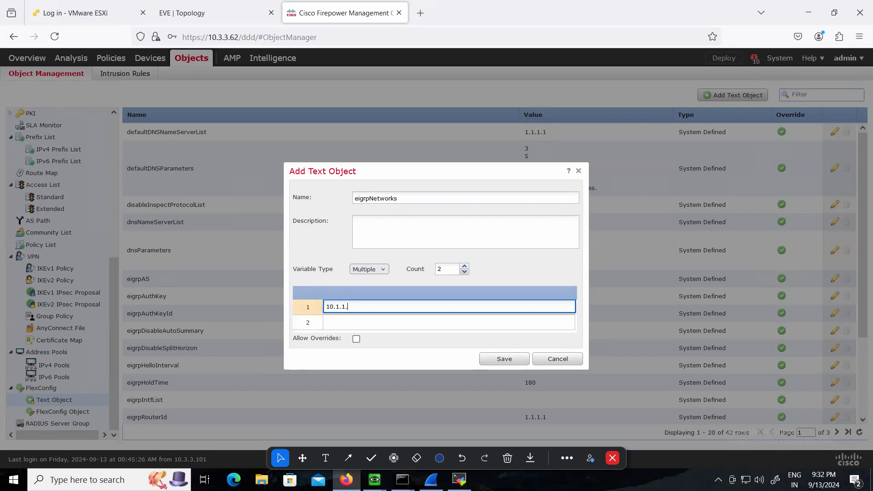
text(10.1.1.0 255.255.255.0)
key(Tab)
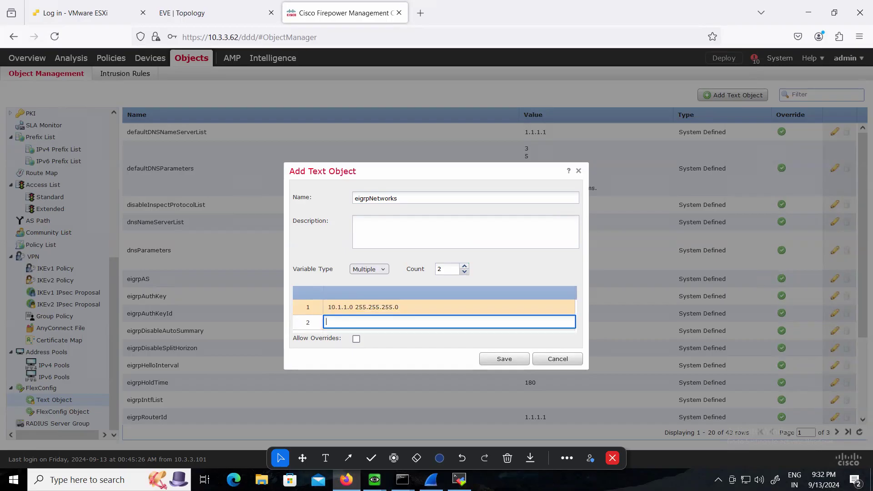
text(100.1.1.0 255.25)
click(490, 364)
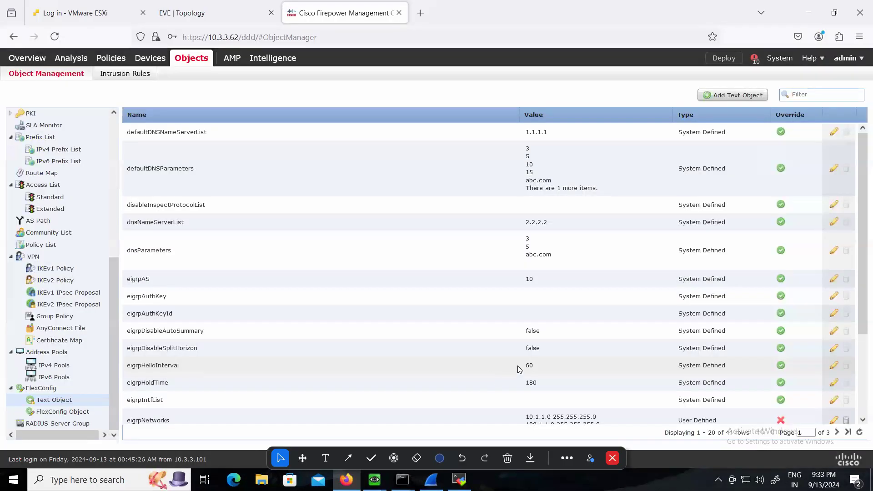
scroll(519, 372, down, 1)
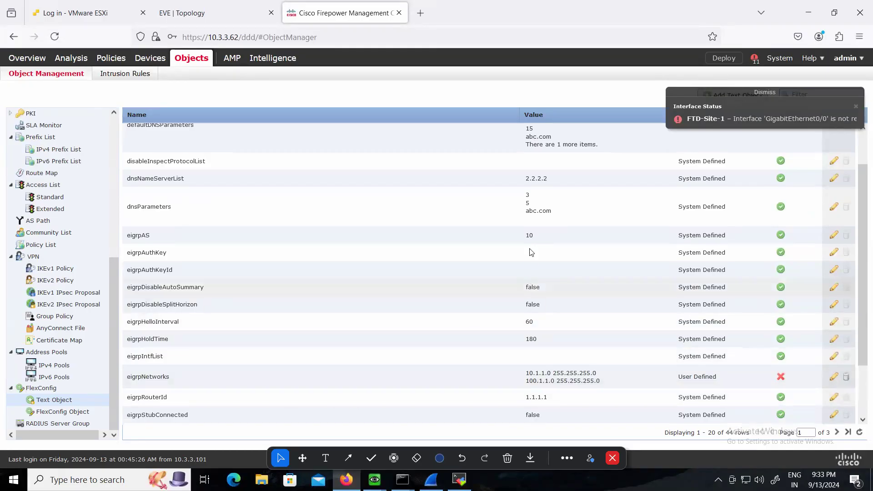
Examine the predefined Eigrp_Configure FlexConfig object's script and variables, and close it
click(62, 411)
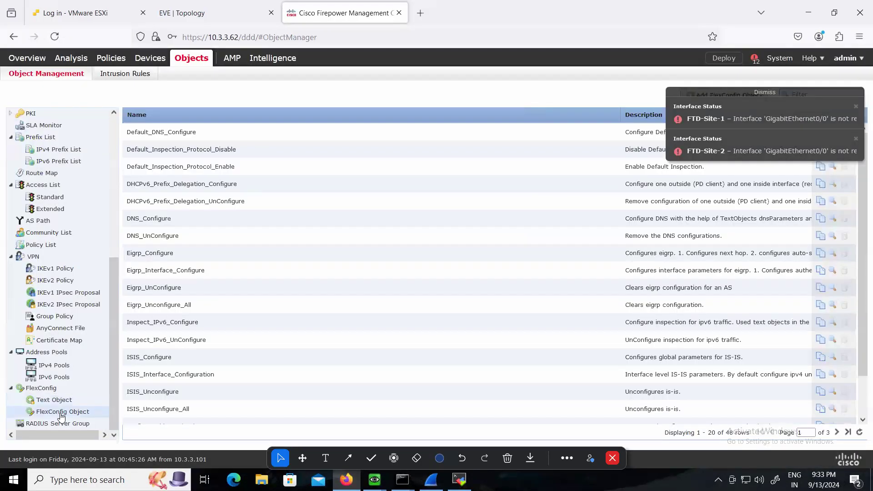
click(144, 253)
click(143, 252)
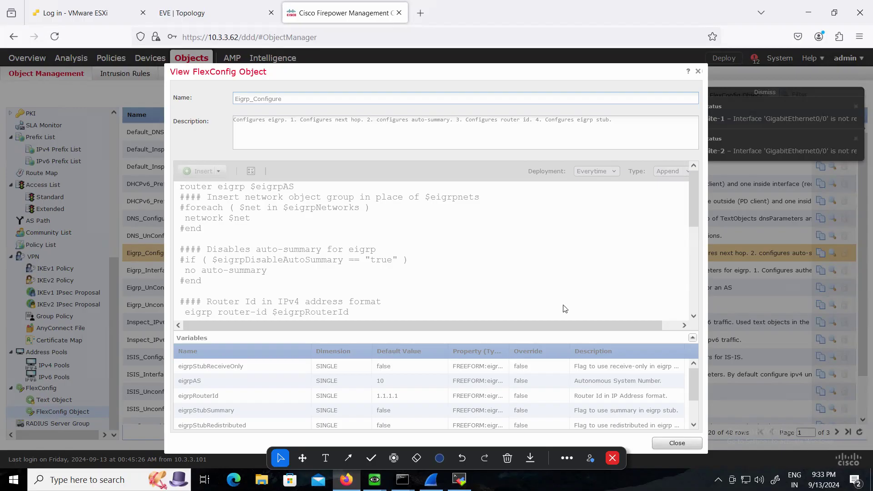
click(698, 72)
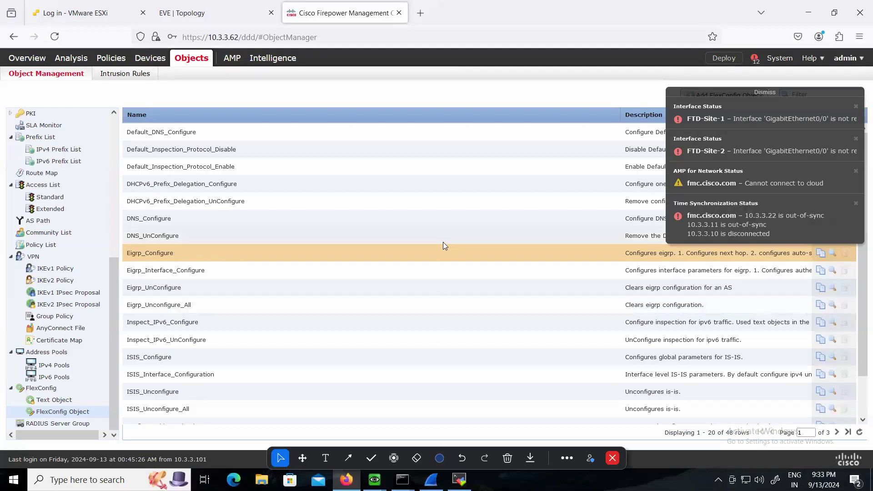
Copy the Eigrp_Configure FlexConfig object and name the copy My_Eigrp_Configure
click(822, 252)
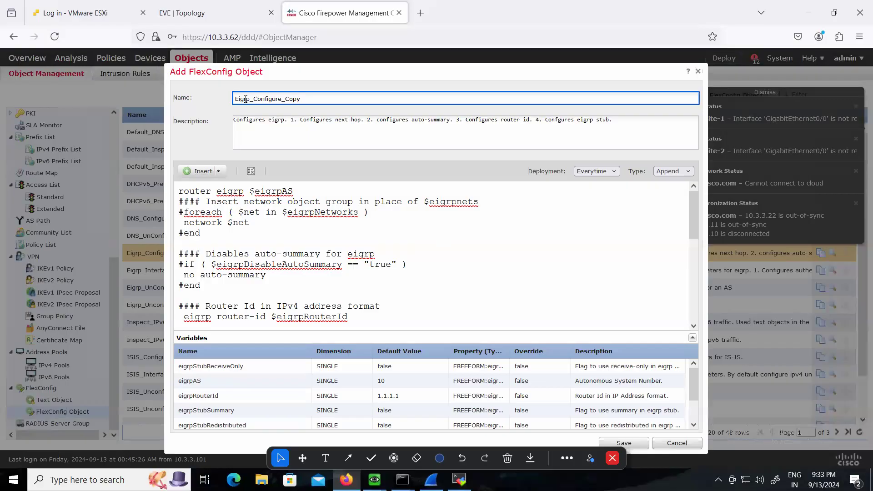
text(My_)
key(BackSpace)
key(BackSpace)
key(BackSpace)
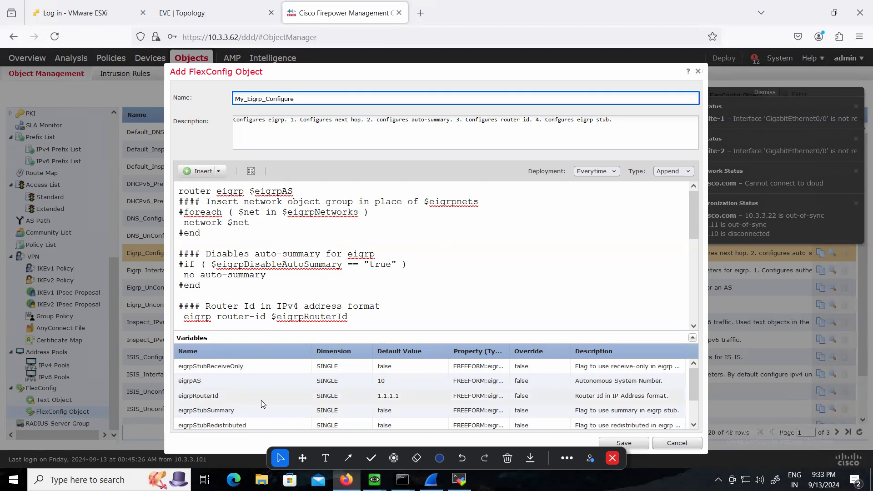
Start inserting a text object variable into My_Eigrp_Configure for $eigrpNetworks and select the eigrpNetworks object for it
scroll(384, 403, down, 1)
scroll(384, 406, up, 1)
click(301, 218)
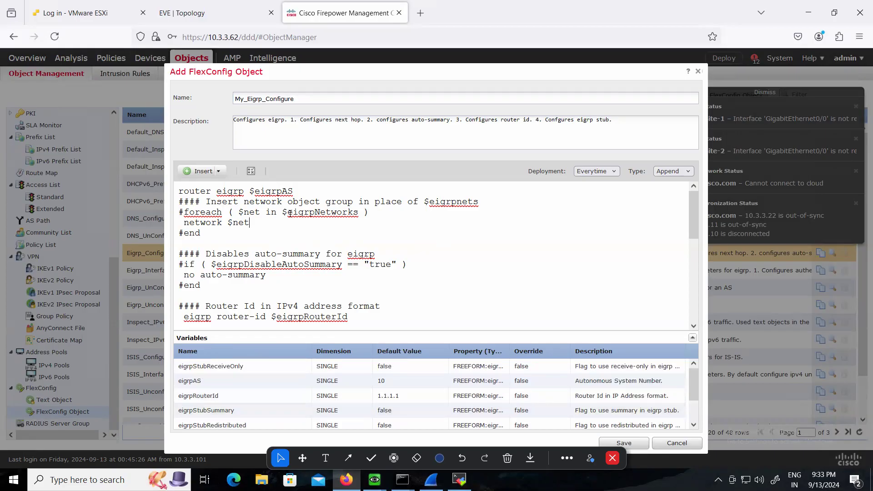
drag(287, 212, 358, 212)
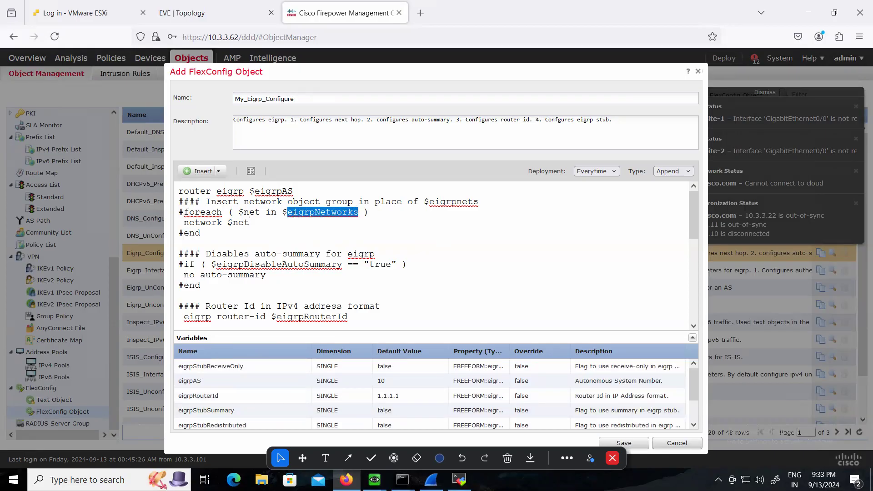
drag(283, 211, 358, 212)
click(202, 175)
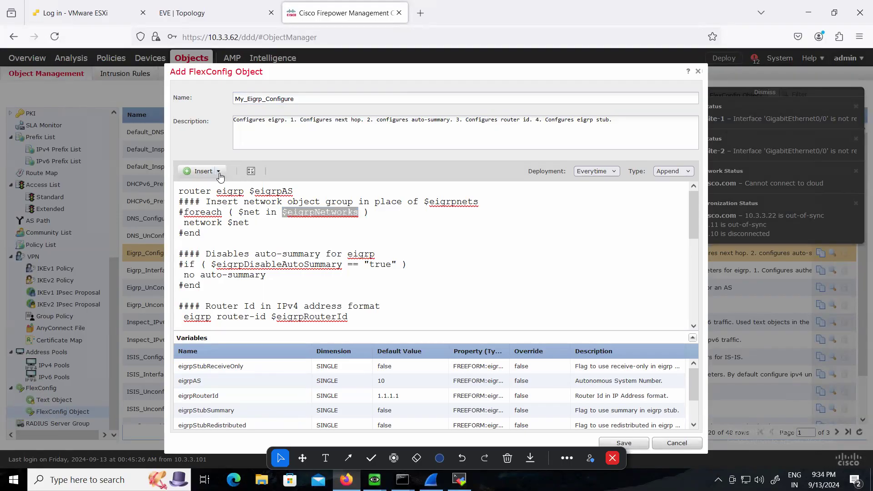
click(218, 173)
mouse_move(256, 190)
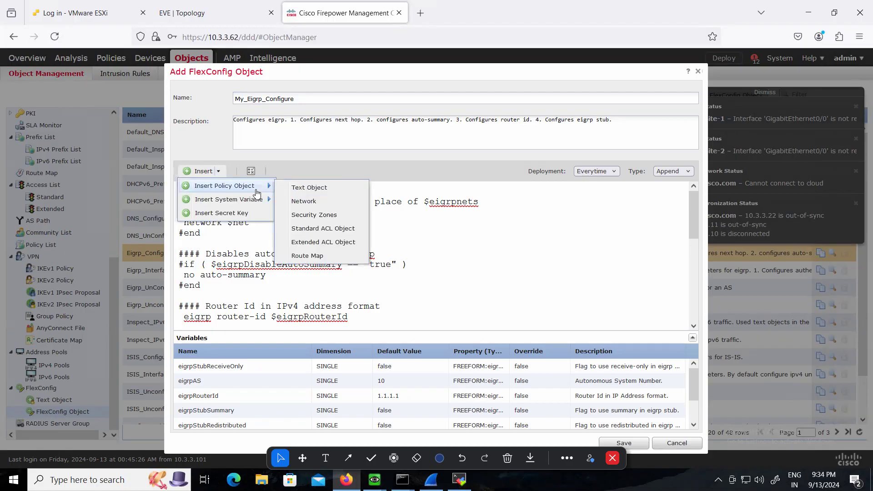
click(300, 189)
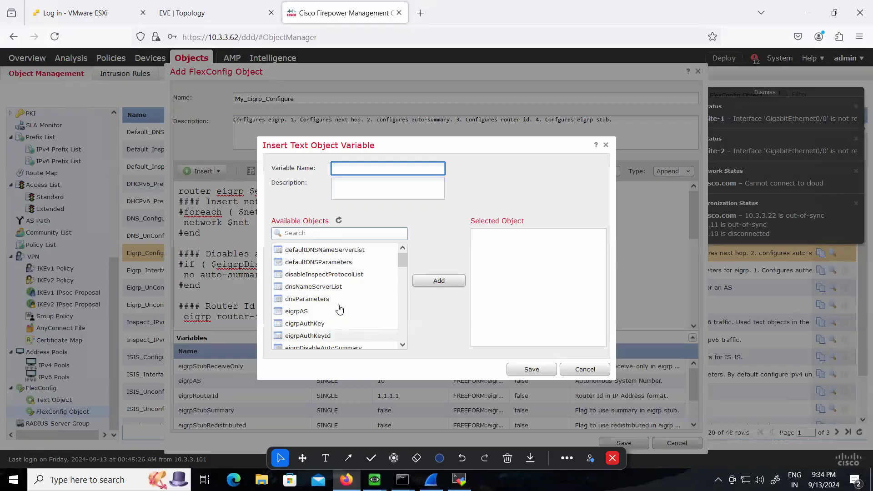
scroll(351, 317, down, 3)
click(323, 280)
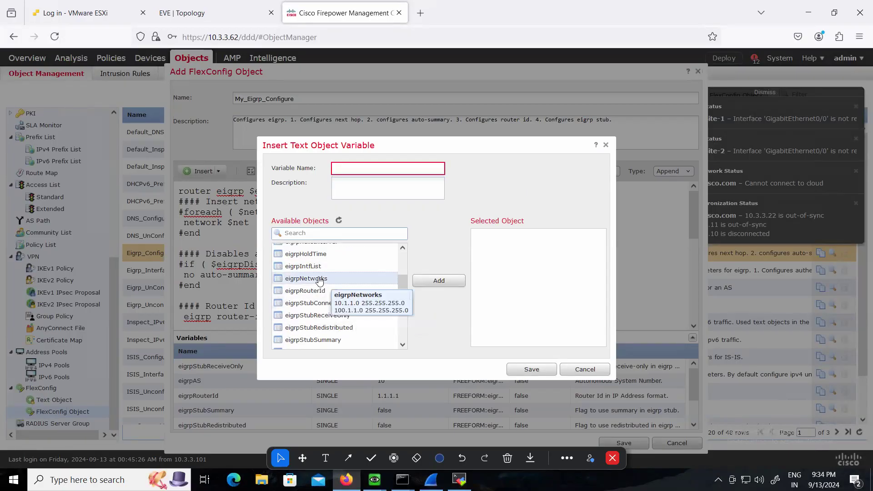
click(439, 280)
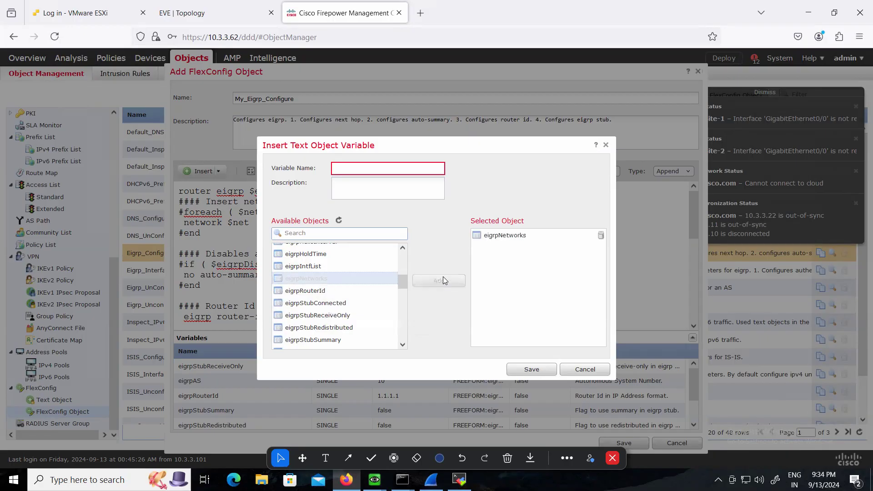
Name the inserted variable eigrpNetworks, save it, and save the My_Eigrp_Configure FlexConfig object
click(362, 171)
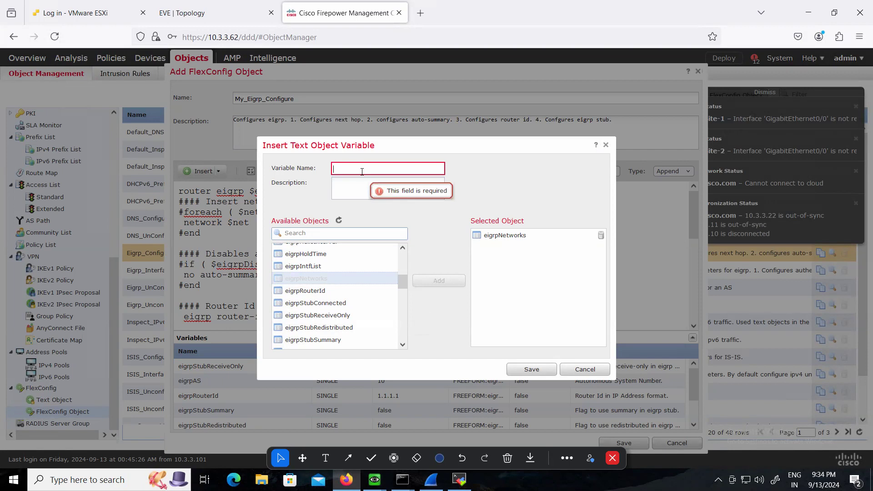
text(eigrpNetworks)
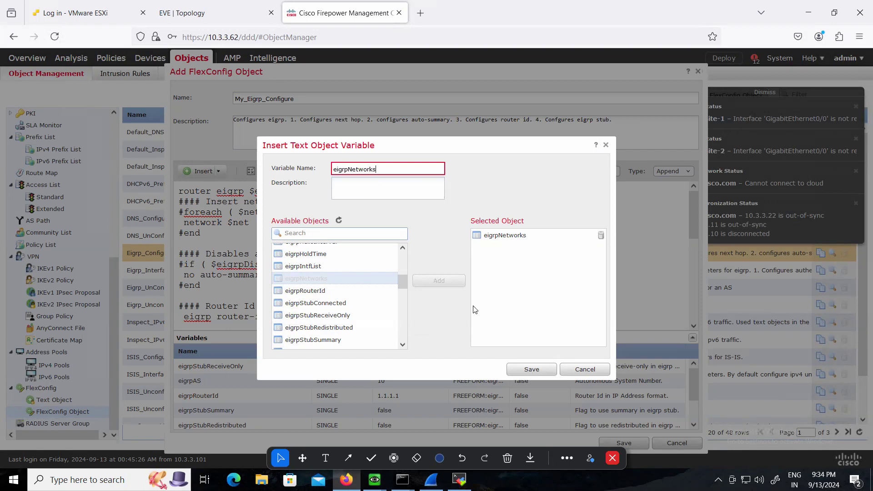
click(532, 369)
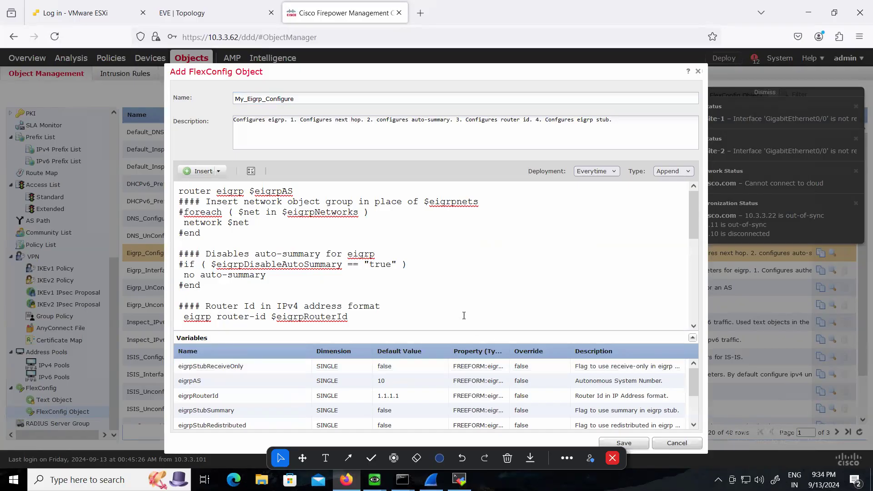
scroll(409, 413, down, 3)
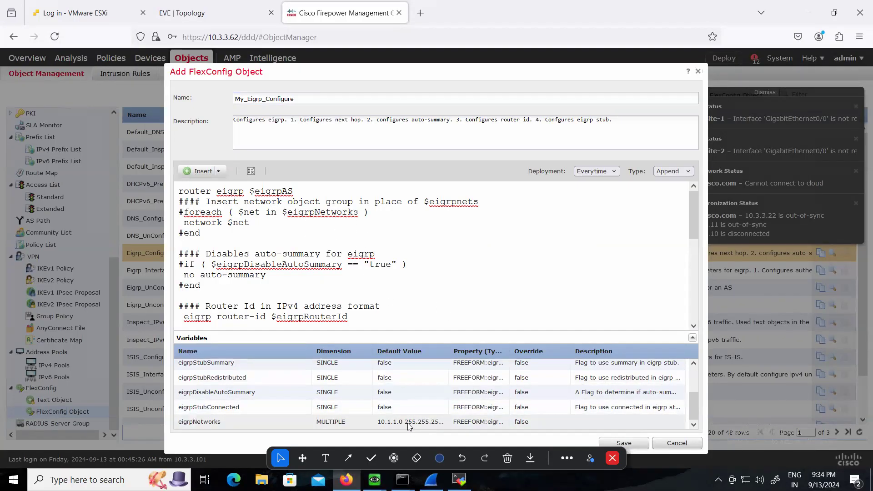
scroll(390, 227, down, 4)
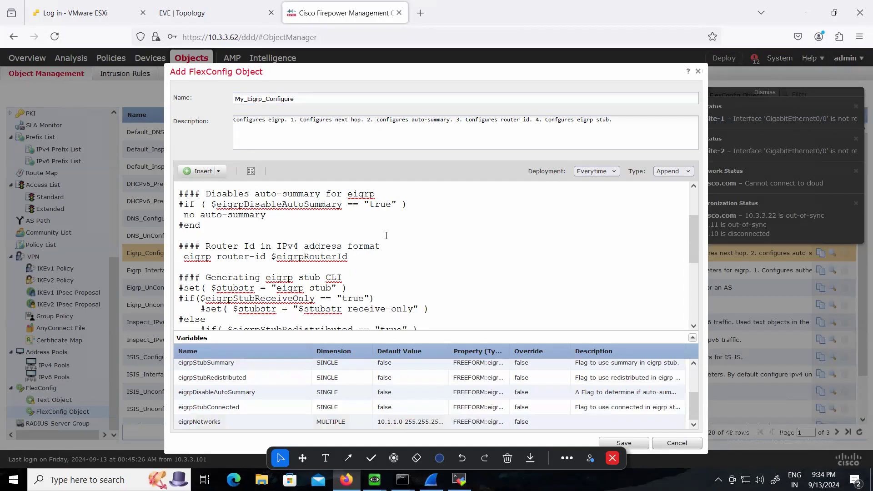
click(624, 442)
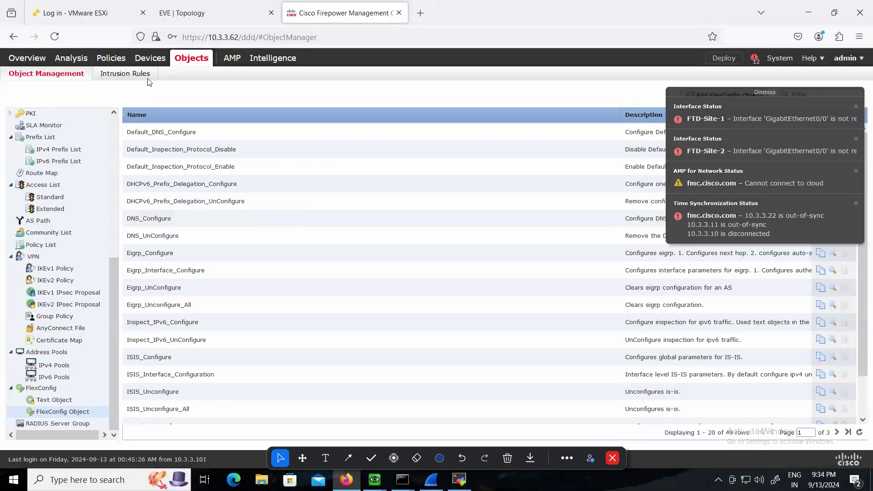
Start a new FlexConfig policy for the managed devices and name it EIGRP_Configure
mouse_move(152, 63)
click(275, 78)
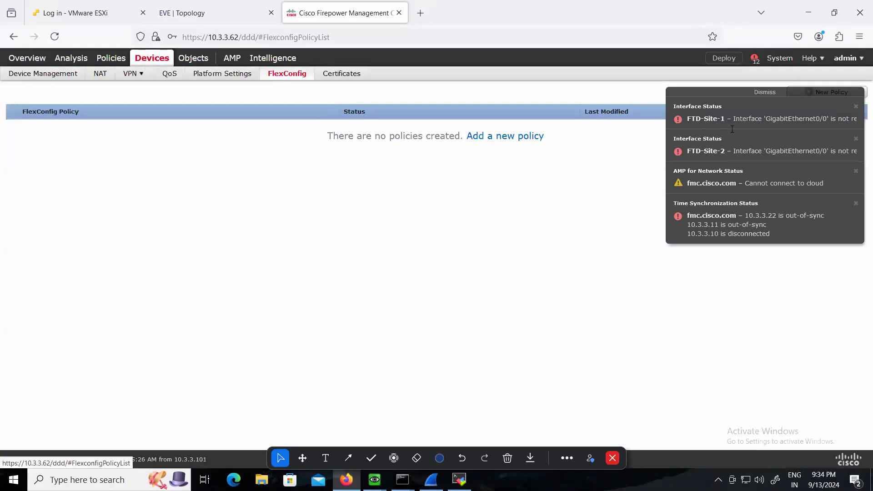
click(765, 93)
click(816, 93)
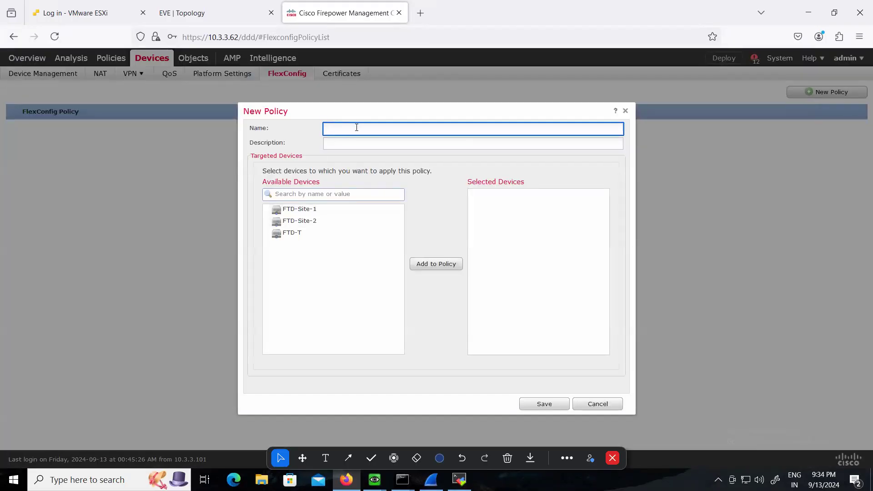
text(My)
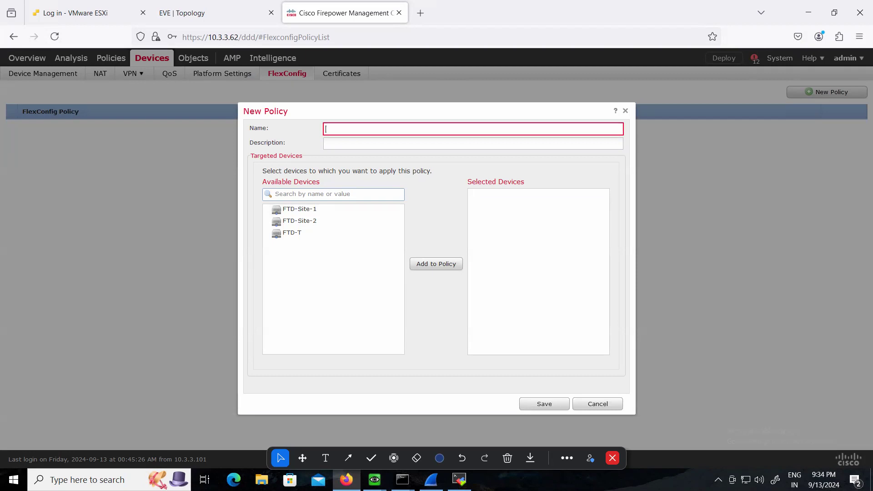
text(EIGRP_Configure)
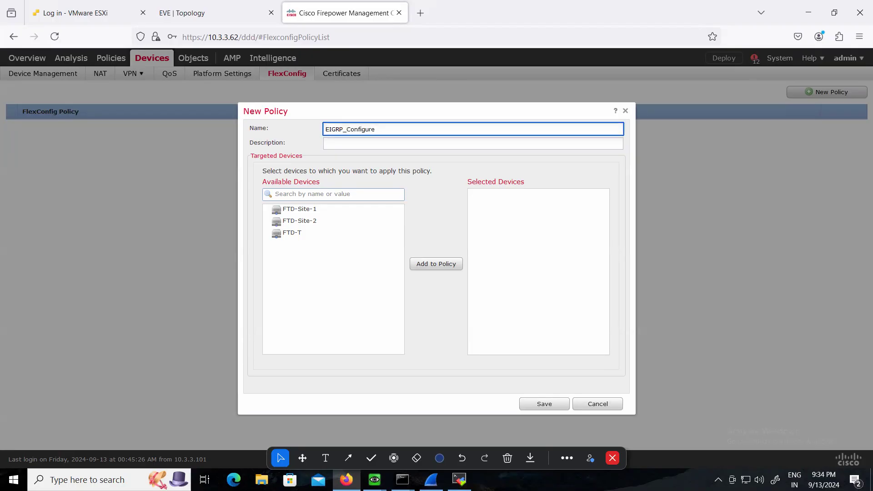
Assign FTD-Site-1 as the EIGRP_Configure policy's target device and save the new policy
click(299, 209)
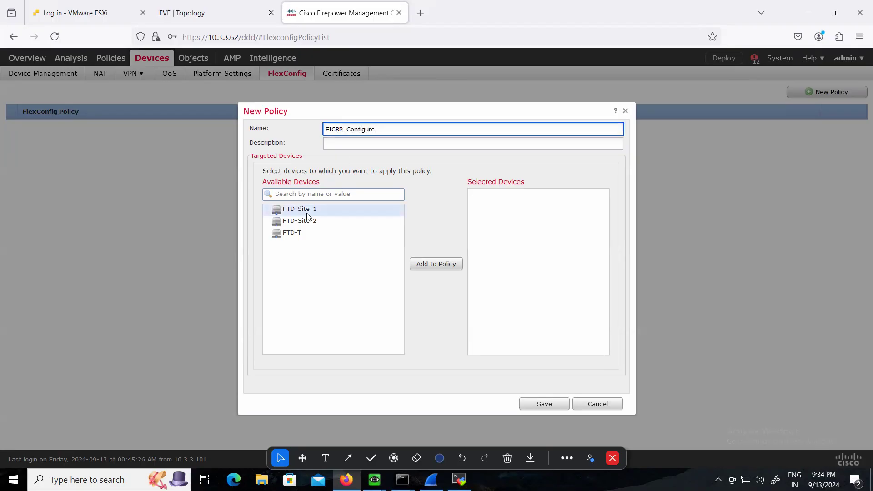
click(436, 264)
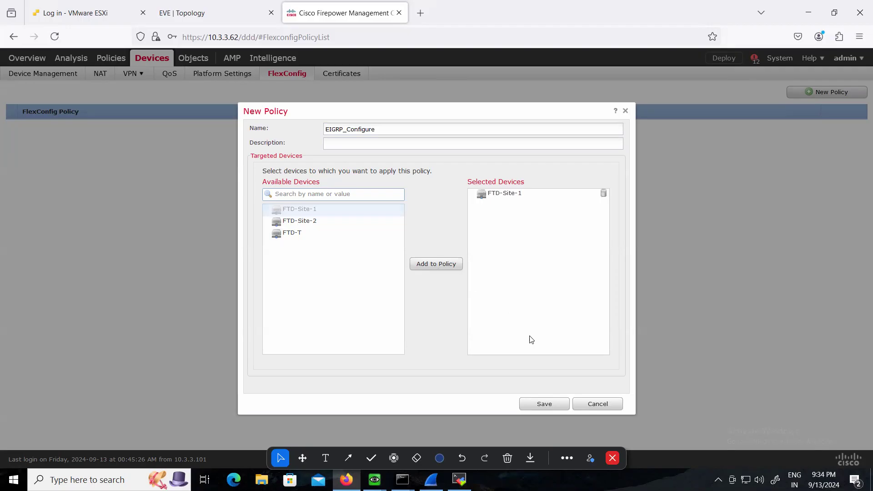
click(544, 404)
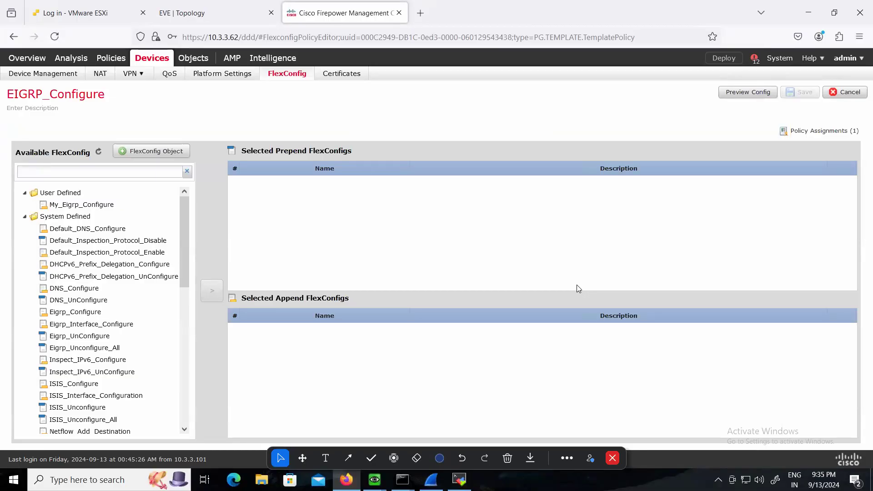
Add the user-defined My_Eigrp_Configure object to the policy's append FlexConfigs and save the policy
click(67, 207)
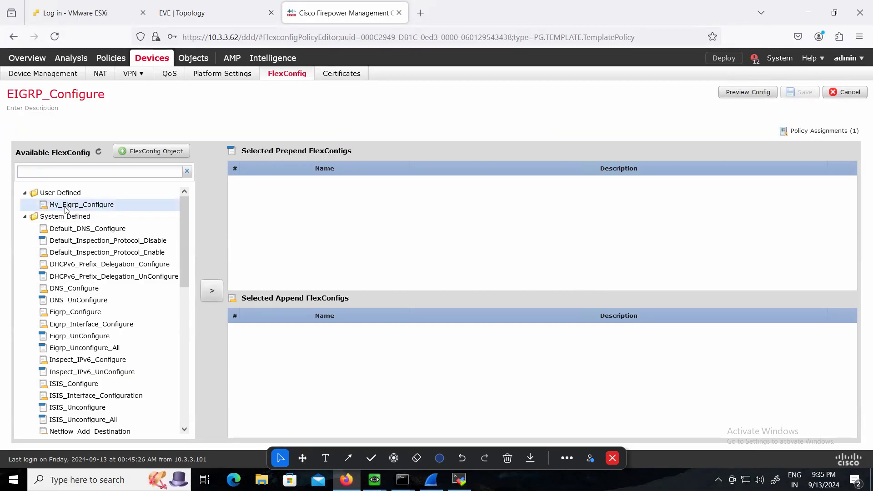
click(212, 292)
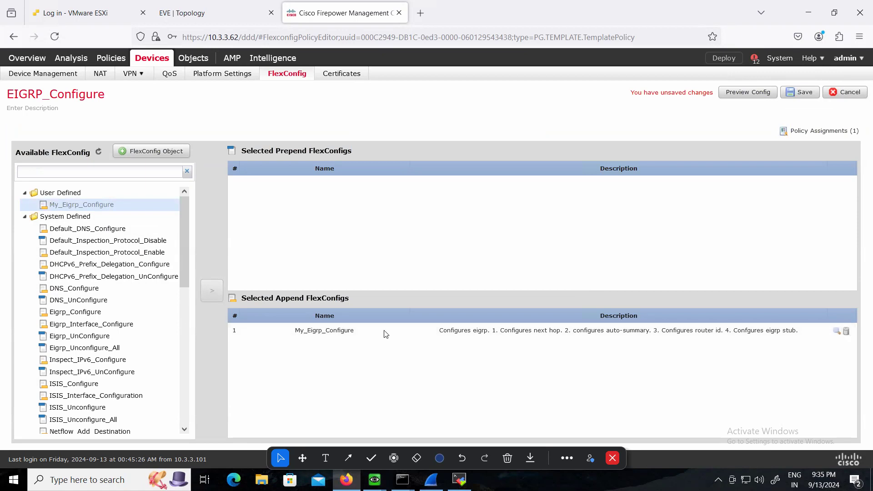
click(801, 94)
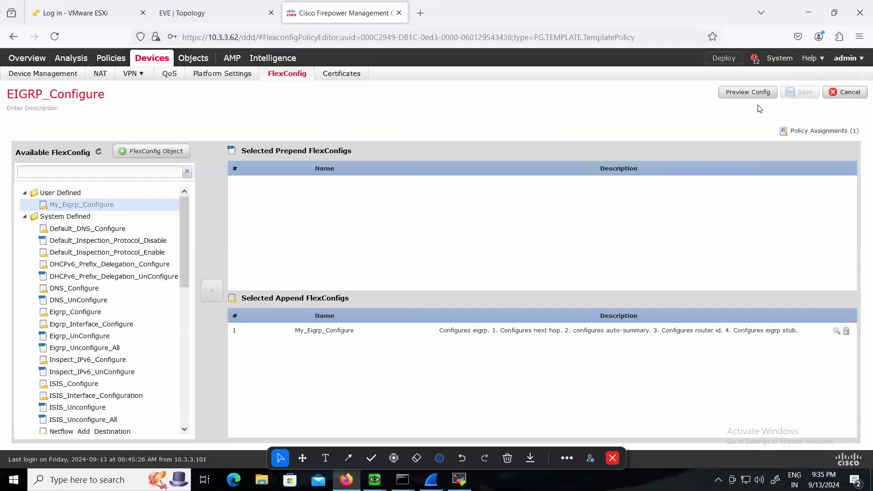
Preview the FlexConfig CLI generated for FTD-Site-1, check the EIGRP commands, and close the preview
click(742, 93)
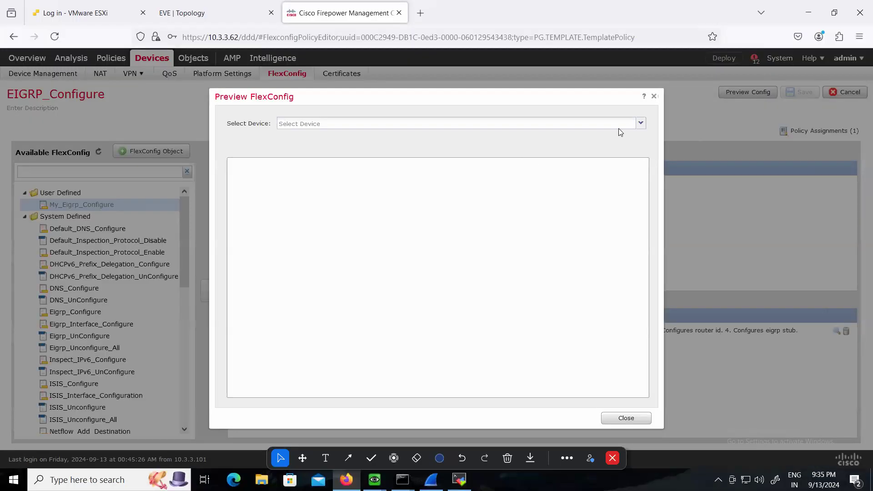
click(641, 123)
click(567, 135)
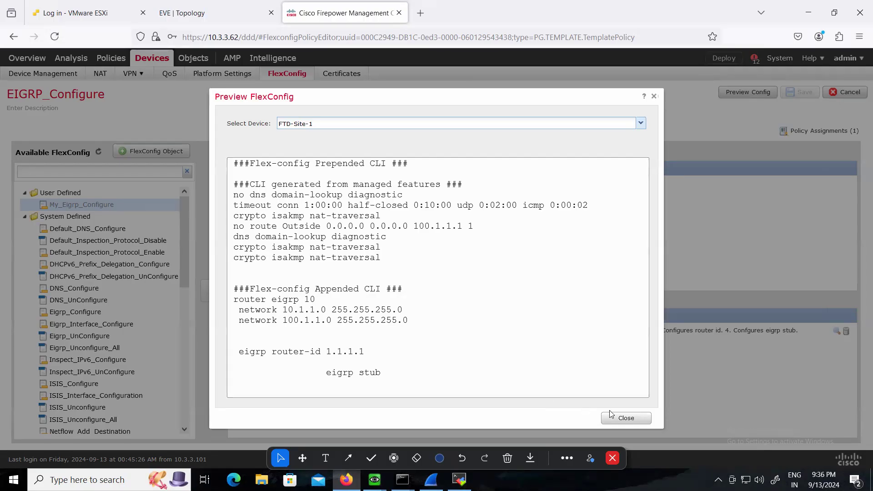
click(621, 419)
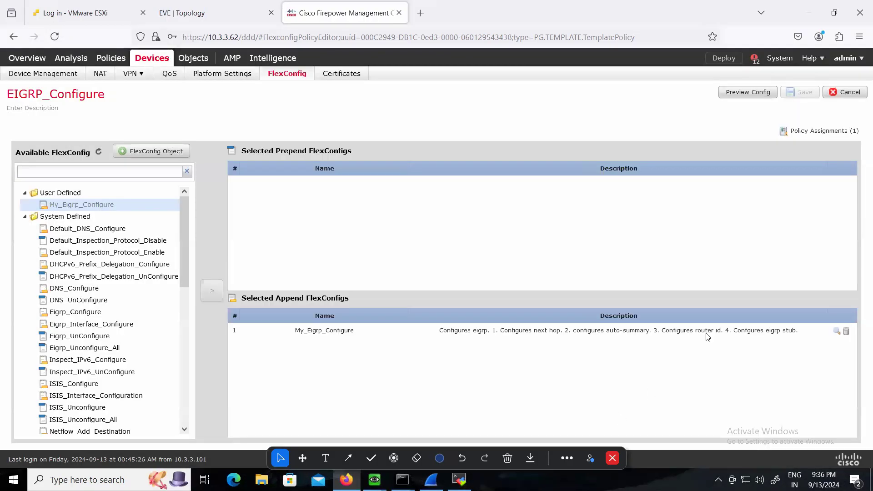
Deploy the pending policies to FTD-Site-1 only and open the deployment status list
click(720, 57)
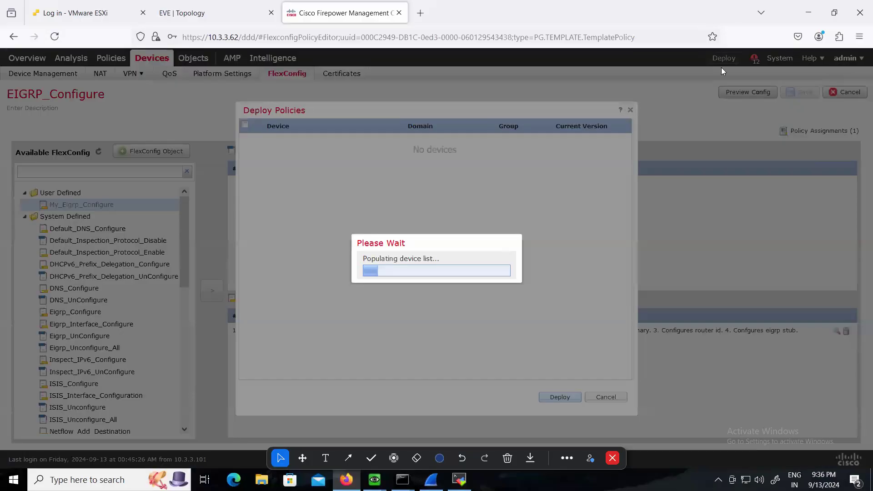
click(245, 155)
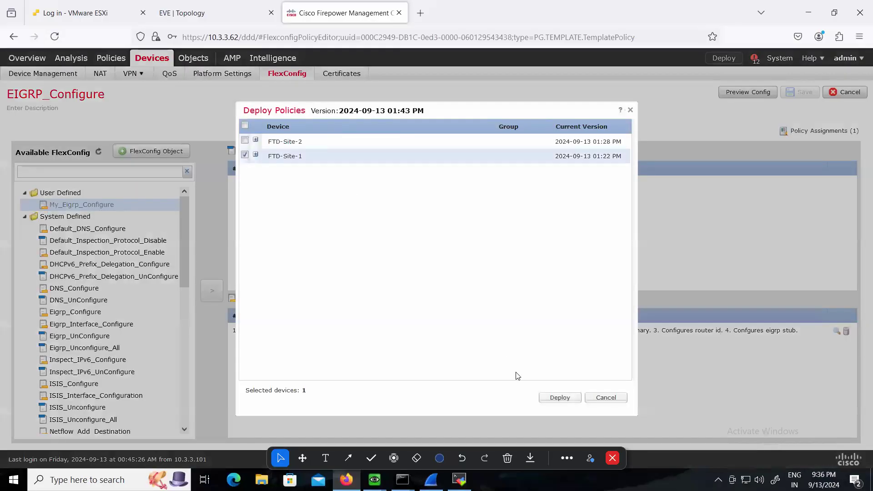
click(558, 398)
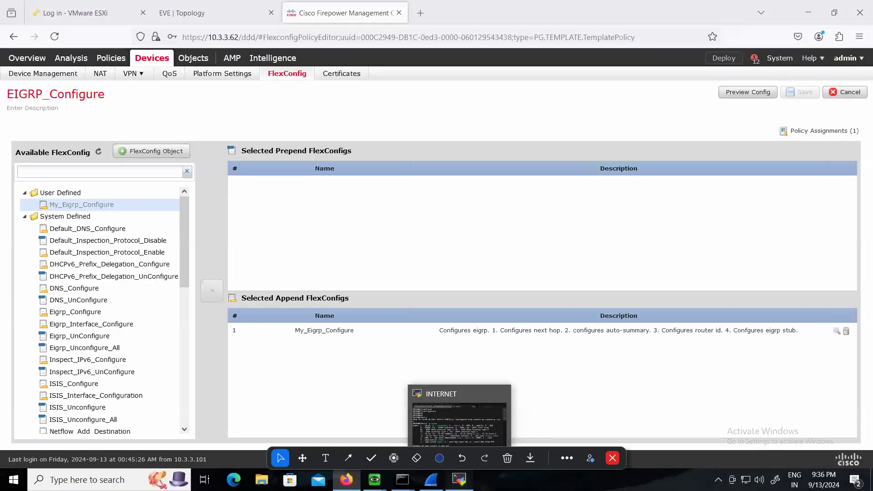
click(459, 479)
click(459, 479)
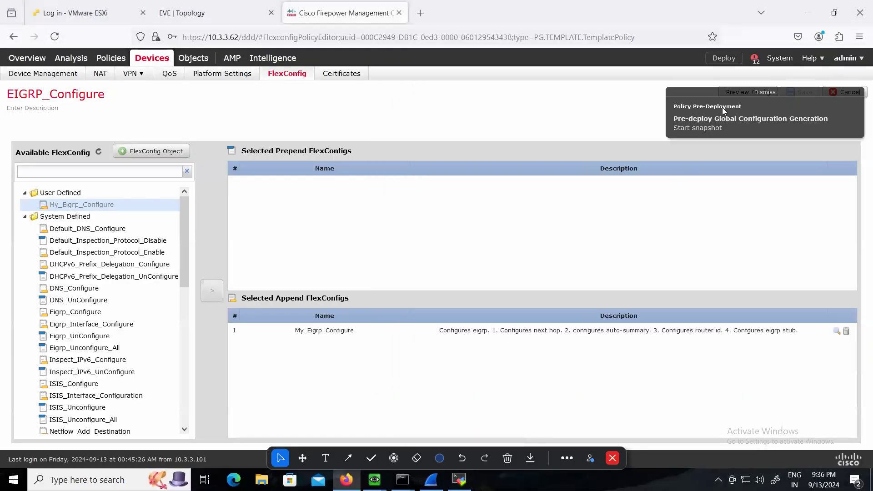
click(754, 59)
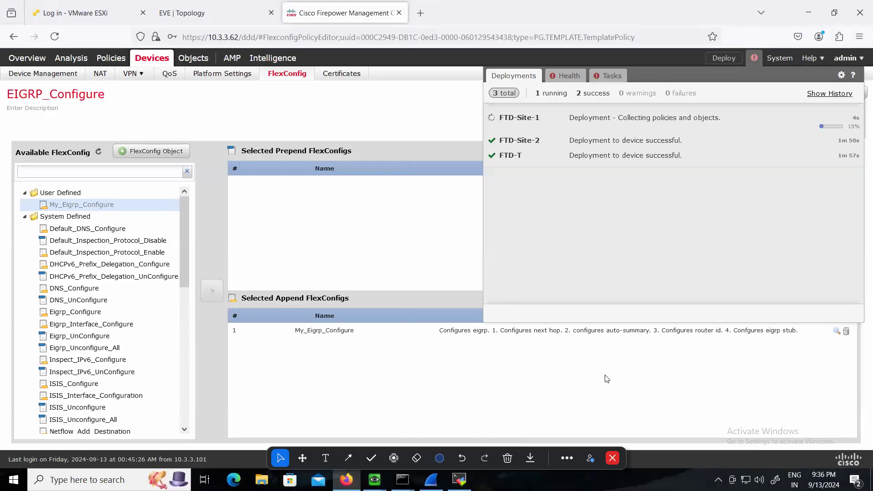
Switch to the INTERNET router's MobaXterm session and run show ip route to check for routes learned through EIGRP
click(459, 479)
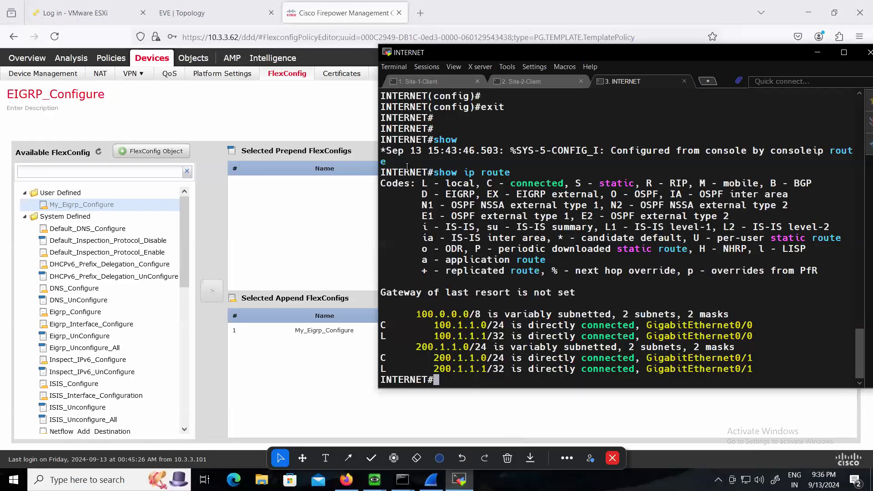
drag(499, 51, 158, 70)
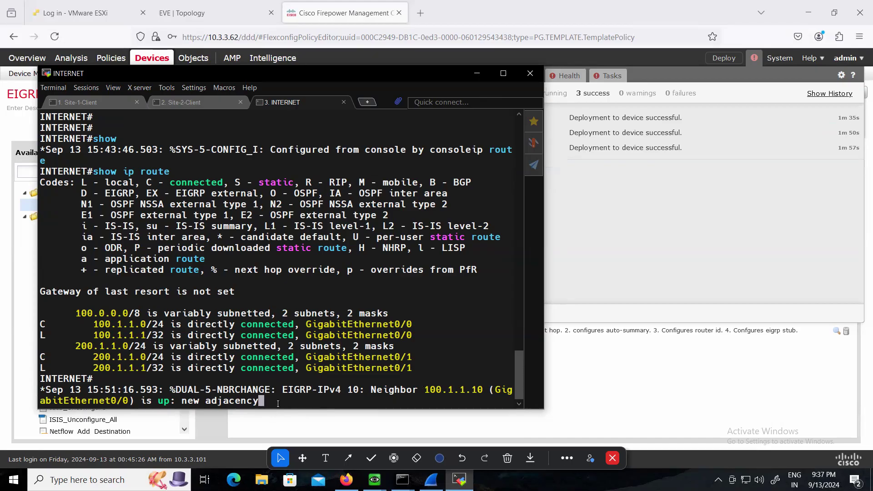
key(Return)
key(Return)
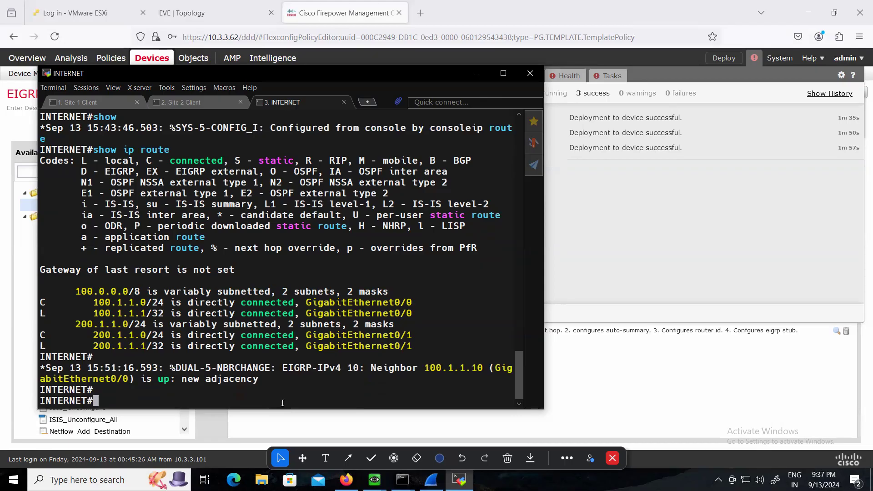
text(show ip route)
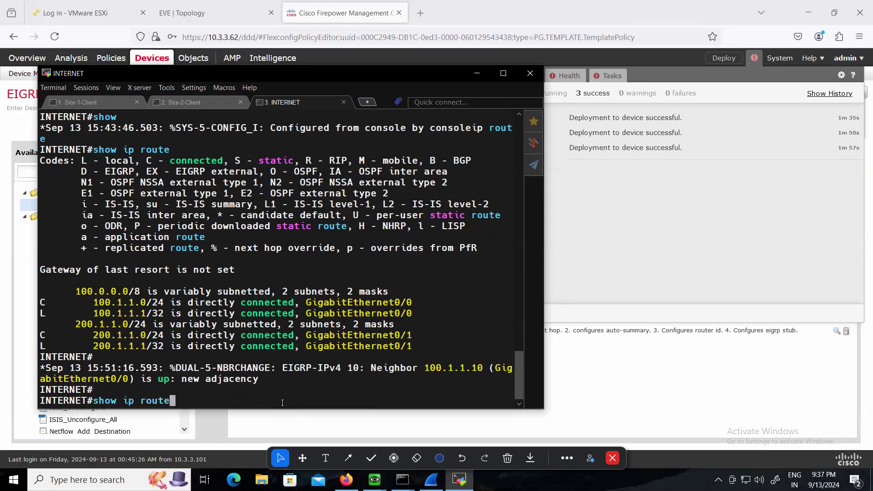
key(Return)
drag(84, 323, 201, 331)
click(145, 400)
Ping 10.1.1.1 from the INTERNET router and examine the EIGRP route entry for the 10.1.1.0 network
text(pipng)
key(BackSpace)
key(BackSpace)
key(BackSpace)
key(BackSpace)
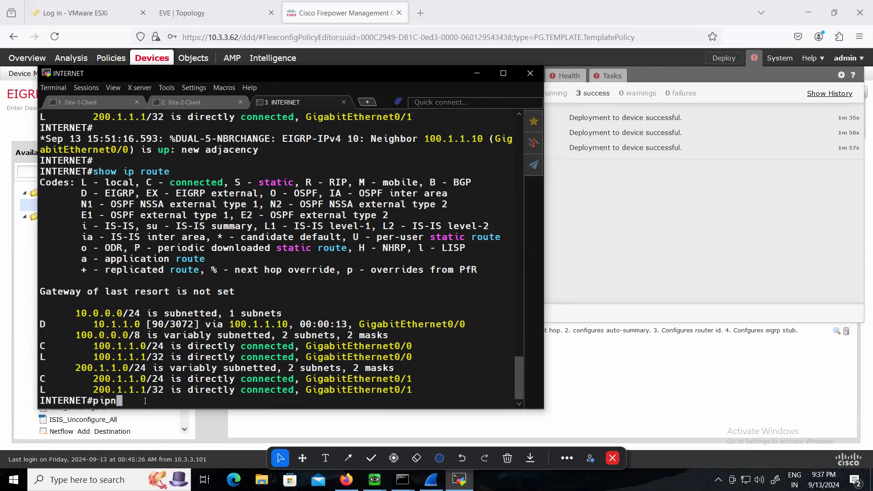
text(ng 10.1.1.1)
key(Return)
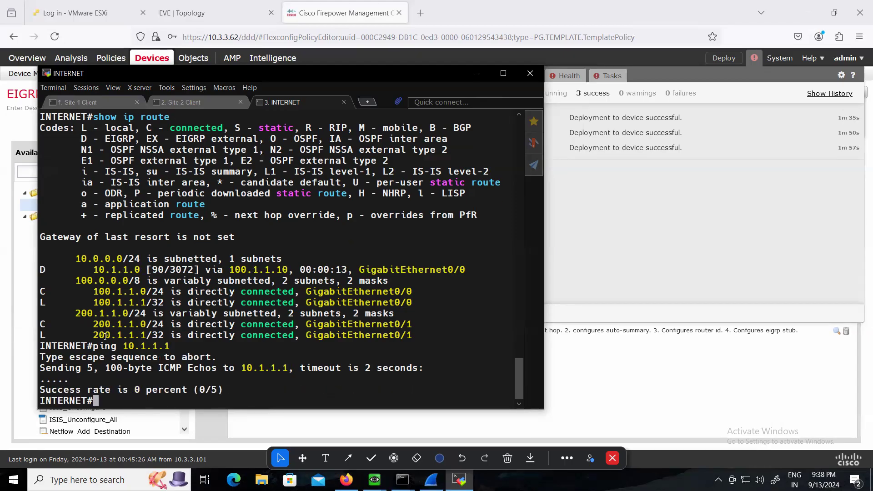
drag(81, 270, 175, 269)
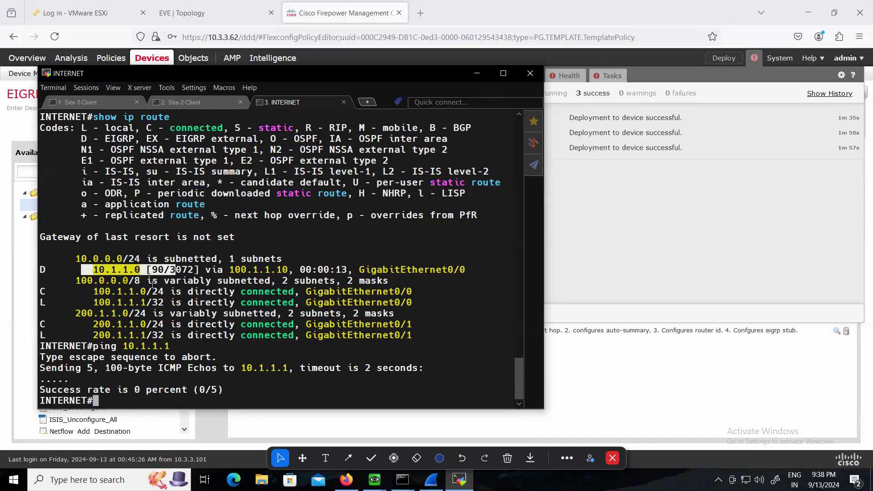
click(95, 262)
drag(93, 269, 359, 271)
click(463, 310)
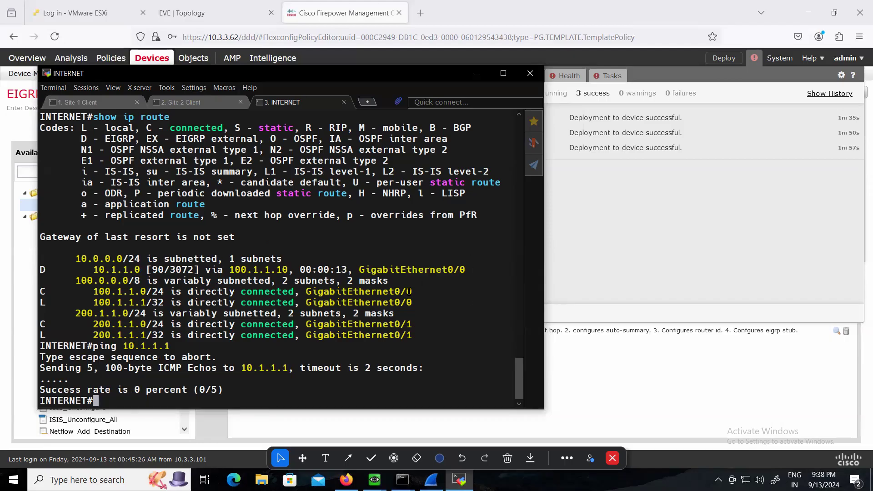
drag(329, 75, 313, 102)
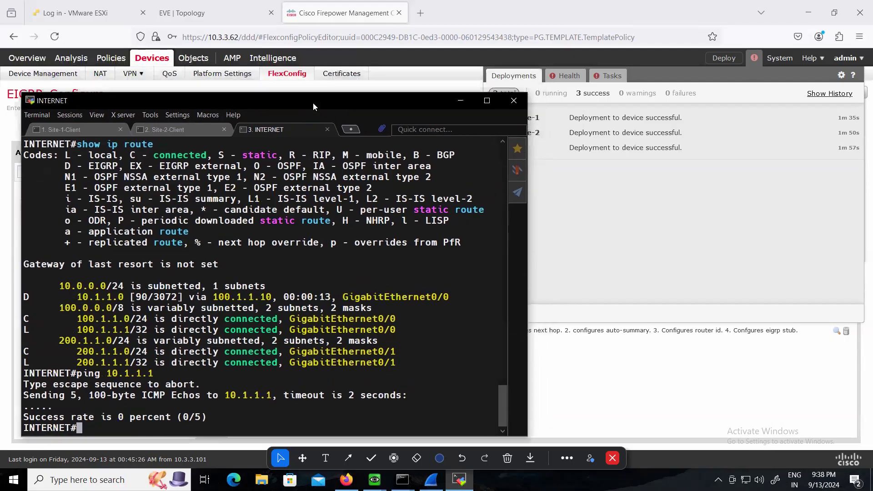
drag(395, 99, 382, 86)
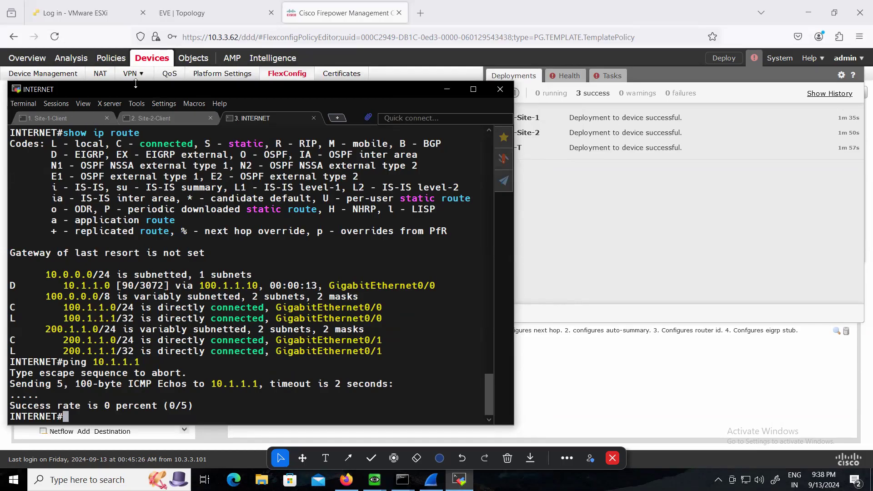
mouse_move(133, 85)
mouse_down()
mouse_move(151, 77)
mouse_move(136, 88)
mouse_up()
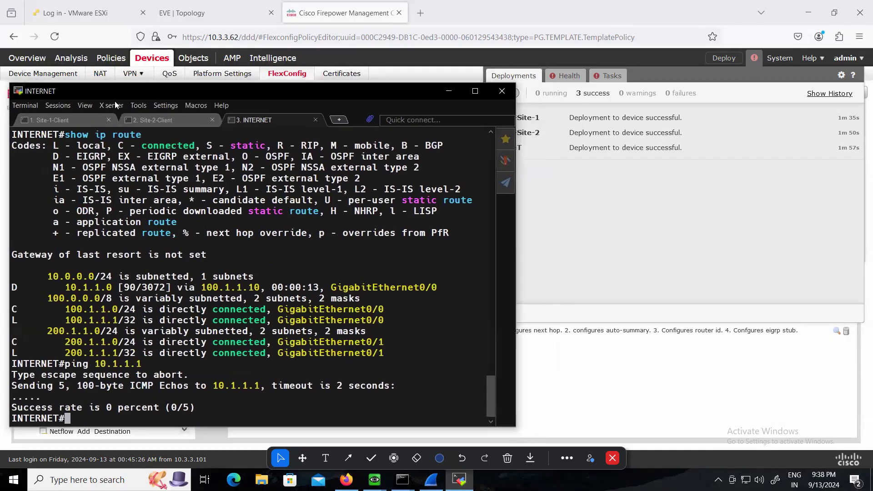